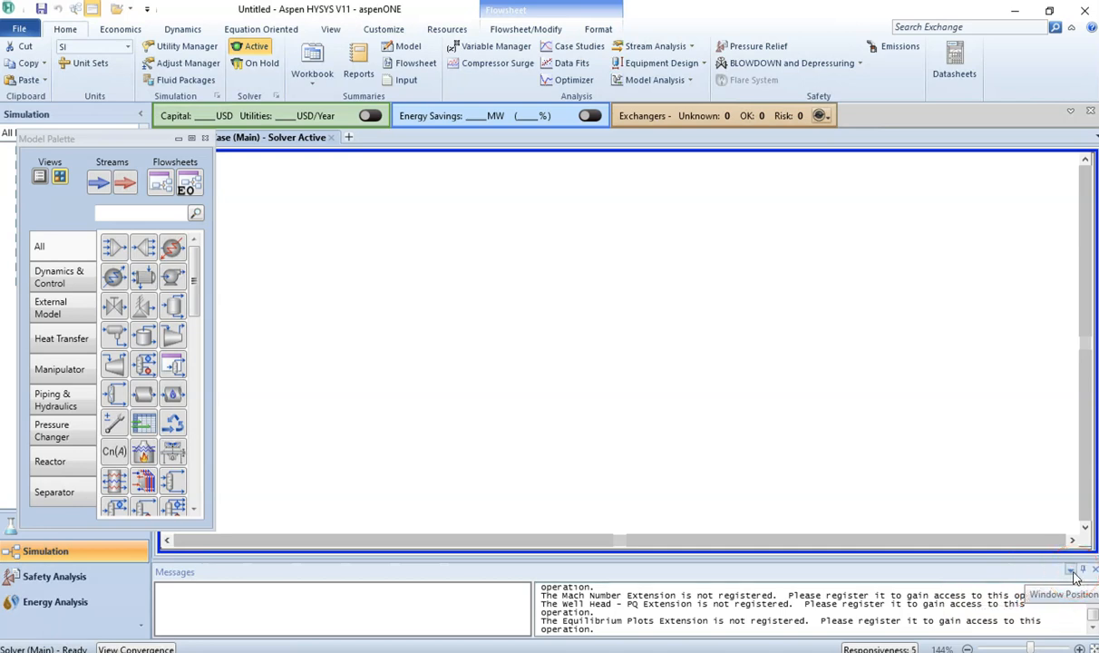
Step: Set the Messages pane to auto-hide and move the Model Palette to the flowsheet's upper-left corner
{"action": "left_click", "coordinate": [1075, 577]}
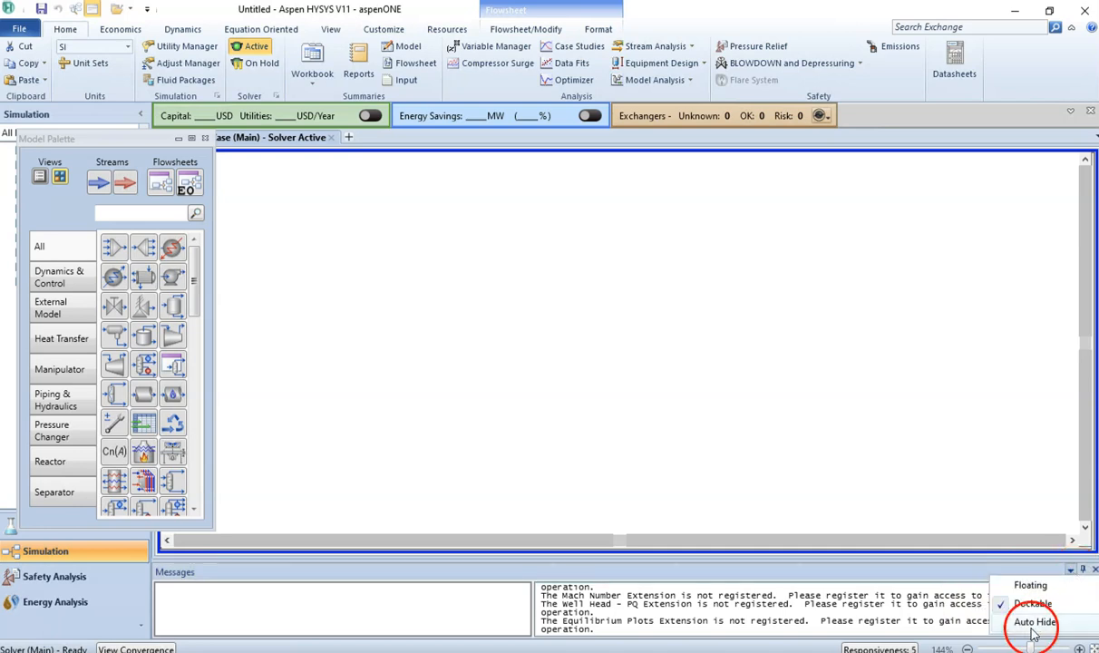
{"action": "left_click", "coordinate": [1023, 622]}
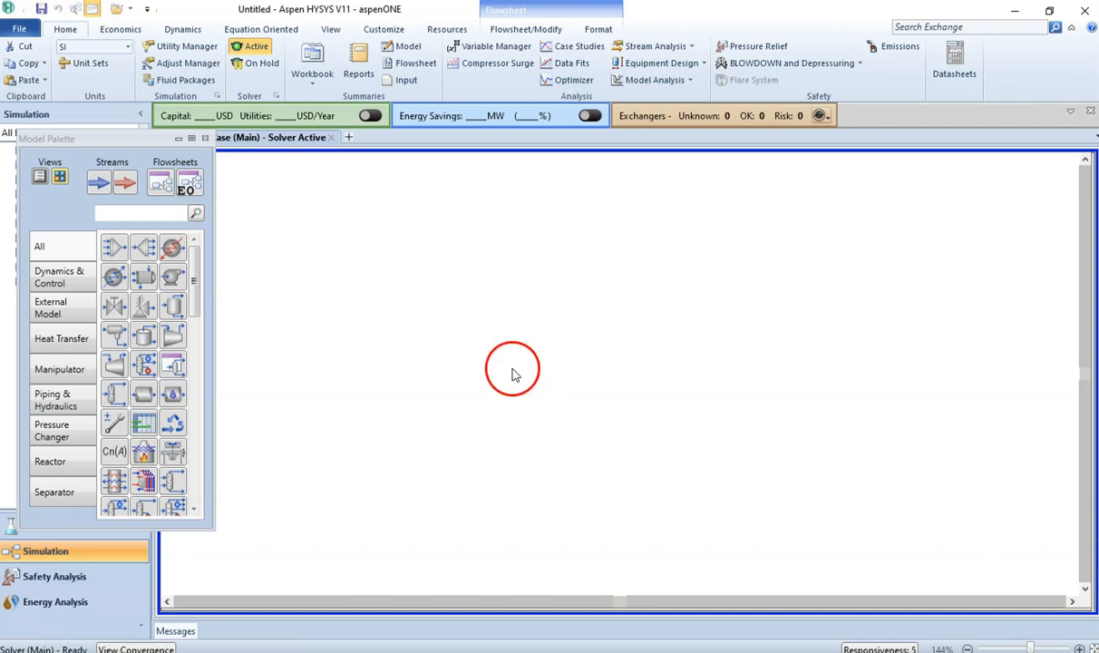
{"action": "left_click_drag", "start_coordinate": [108, 136], "coordinate": [95, 113]}
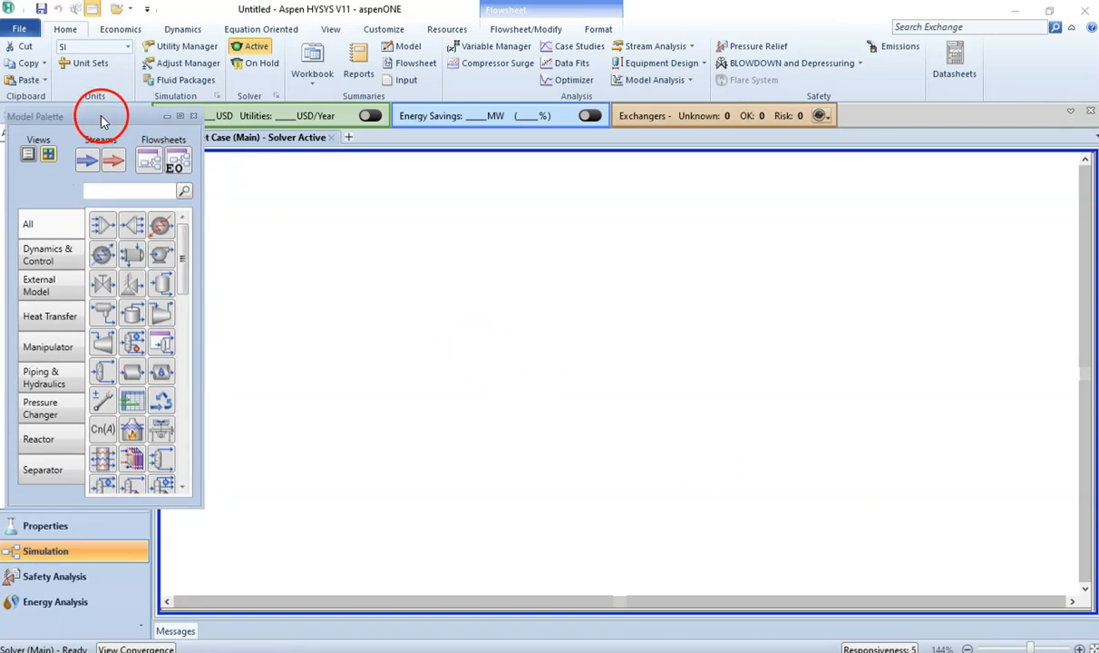
Step: Check the workbook PDF's diagram, and in Aspen HYSYS place a mixer with two valves upstream and one valve downstream
{"action": "key", "text": "alt+Tab"}
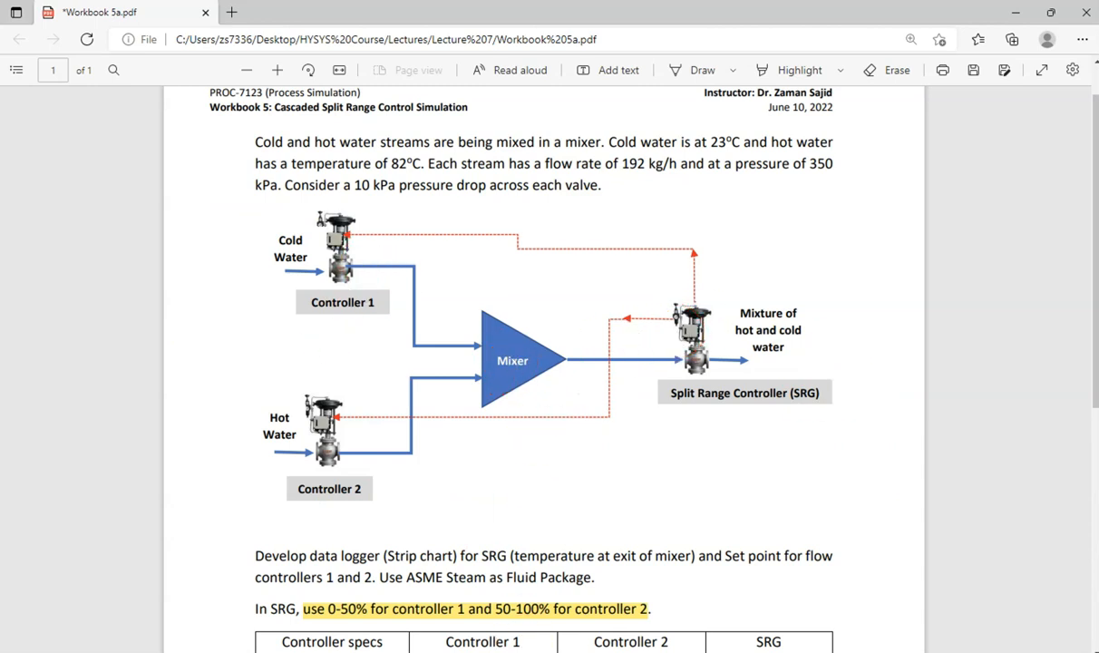
{"action": "left_click", "coordinate": [545, 652]}
{"action": "left_click", "coordinate": [552, 613]}
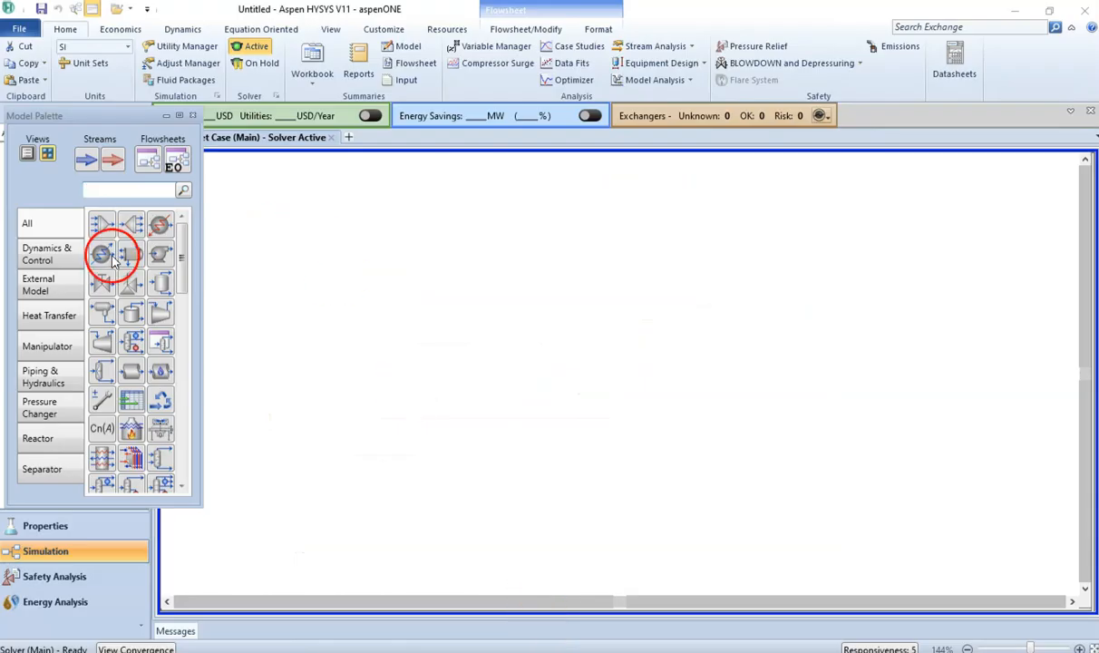
{"action": "left_click_drag", "start_coordinate": [97, 227], "coordinate": [546, 344]}
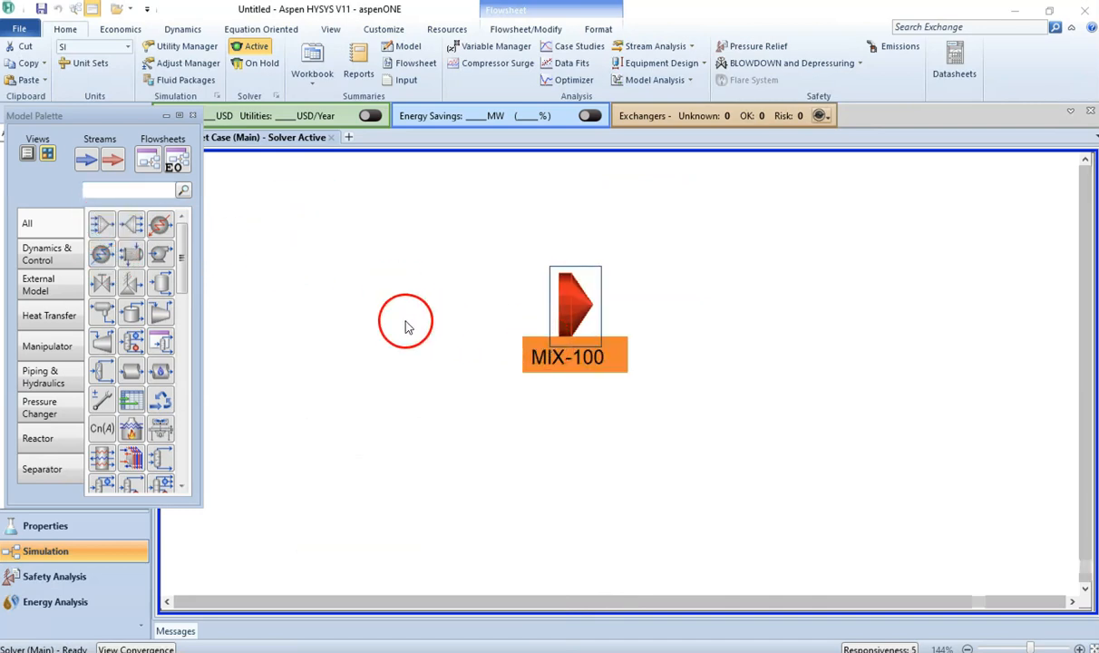
{"action": "left_click", "coordinate": [405, 319]}
{"action": "left_click_drag", "start_coordinate": [104, 285], "coordinate": [345, 233]}
{"action": "left_click_drag", "start_coordinate": [102, 283], "coordinate": [345, 432]}
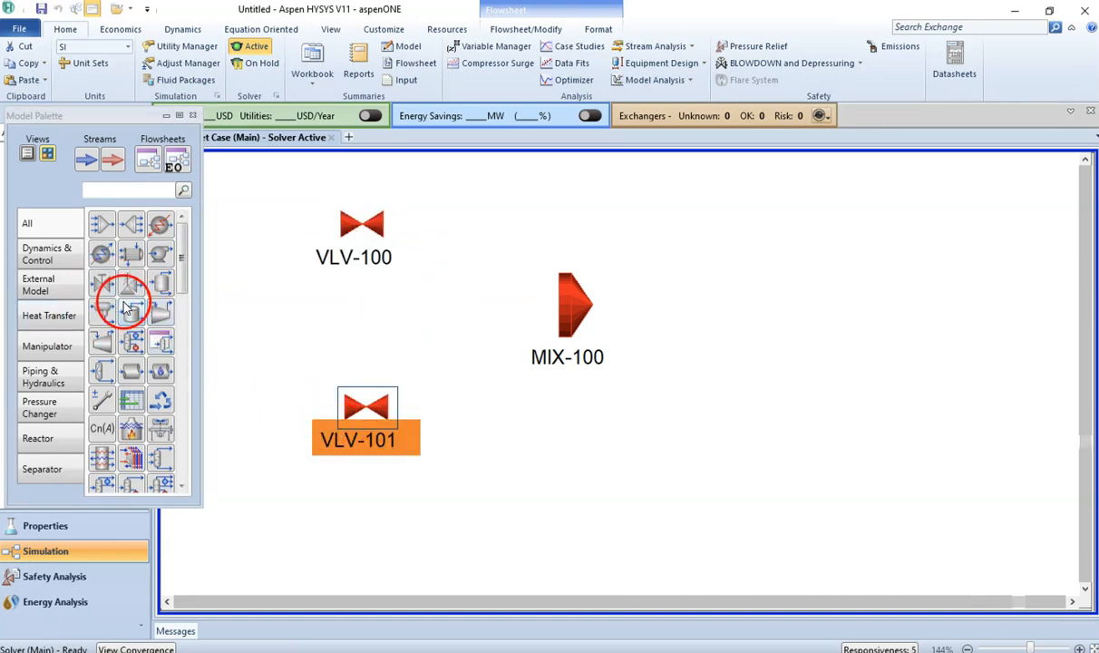
{"action": "left_click_drag", "start_coordinate": [105, 284], "coordinate": [741, 307]}
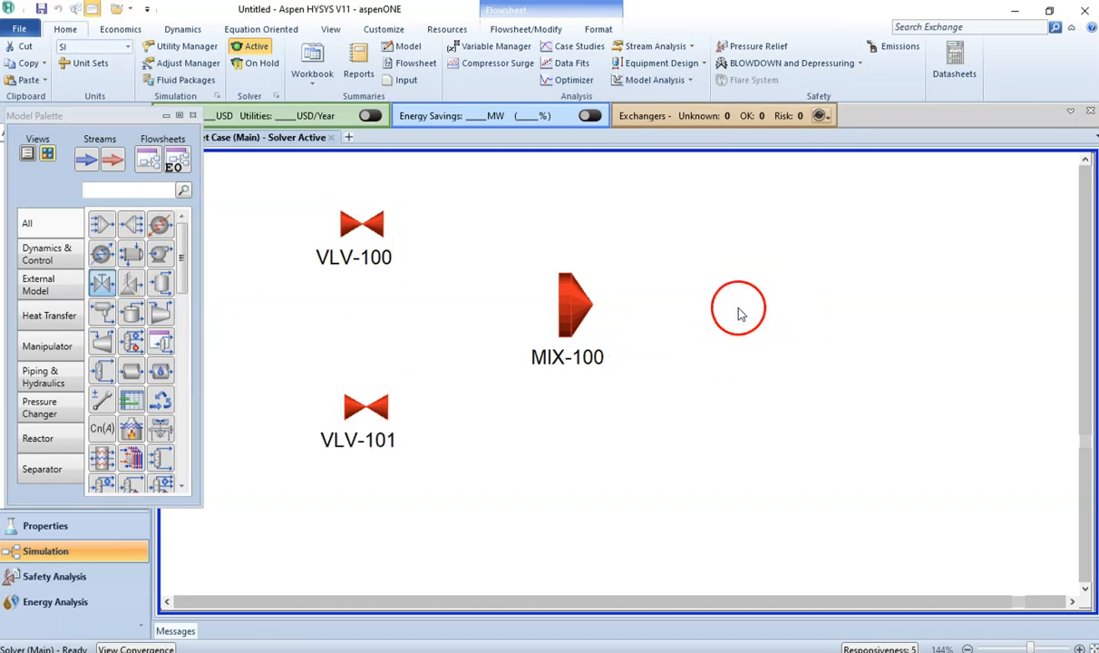
Step: Rename the upper upstream valve, VLV-100, as Valve 1, keeping its property window clear of the flowsheet valves
{"action": "double_click", "coordinate": [367, 233]}
{"action": "left_click_drag", "start_coordinate": [327, 163], "coordinate": [797, 177]}
{"action": "left_click", "coordinate": [760, 227]}
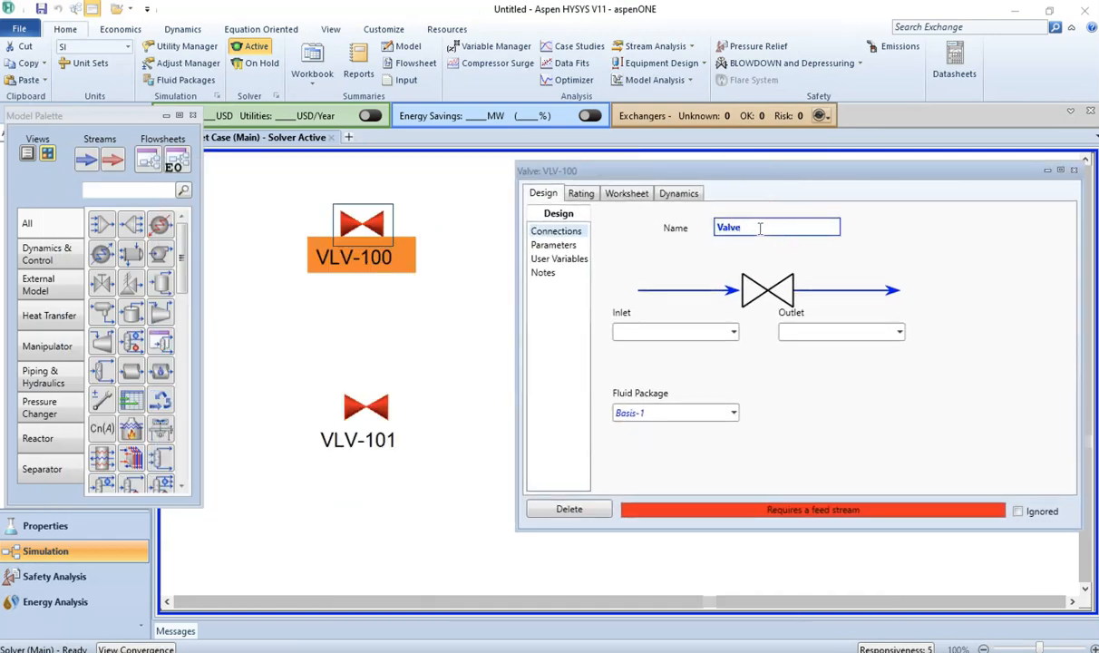
{"action": "key", "text": "Return"}
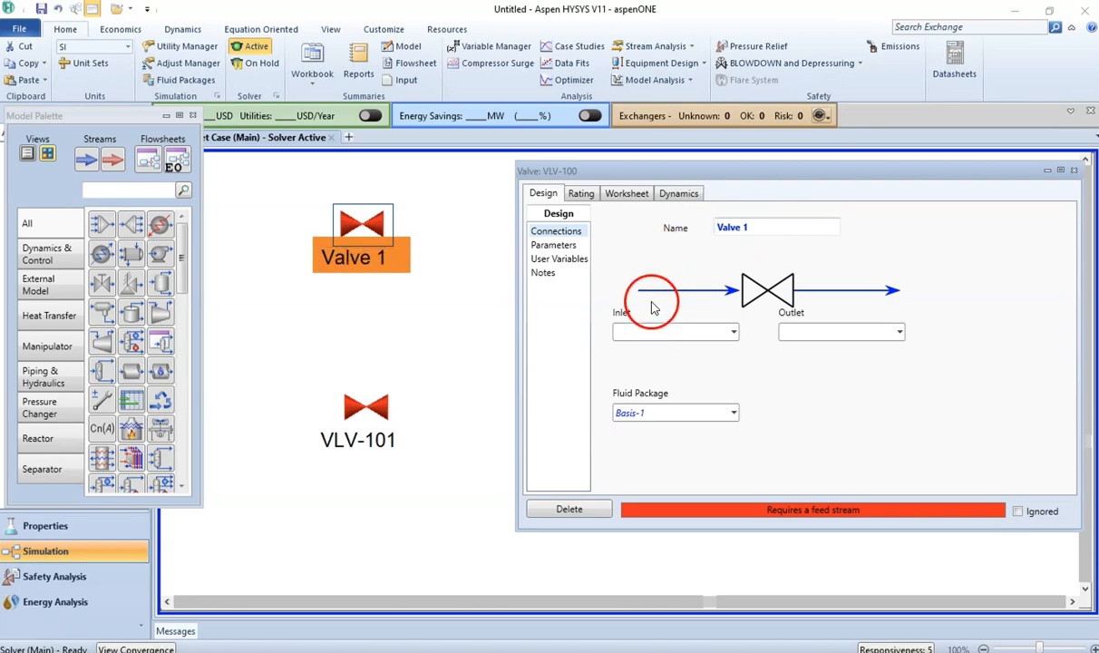
Step: Consult the workbook PDF, and in Aspen HYSYS give Valve 1 the inlet stream Cold Water and the outlet stream 1
{"action": "left_click", "coordinate": [298, 651]}
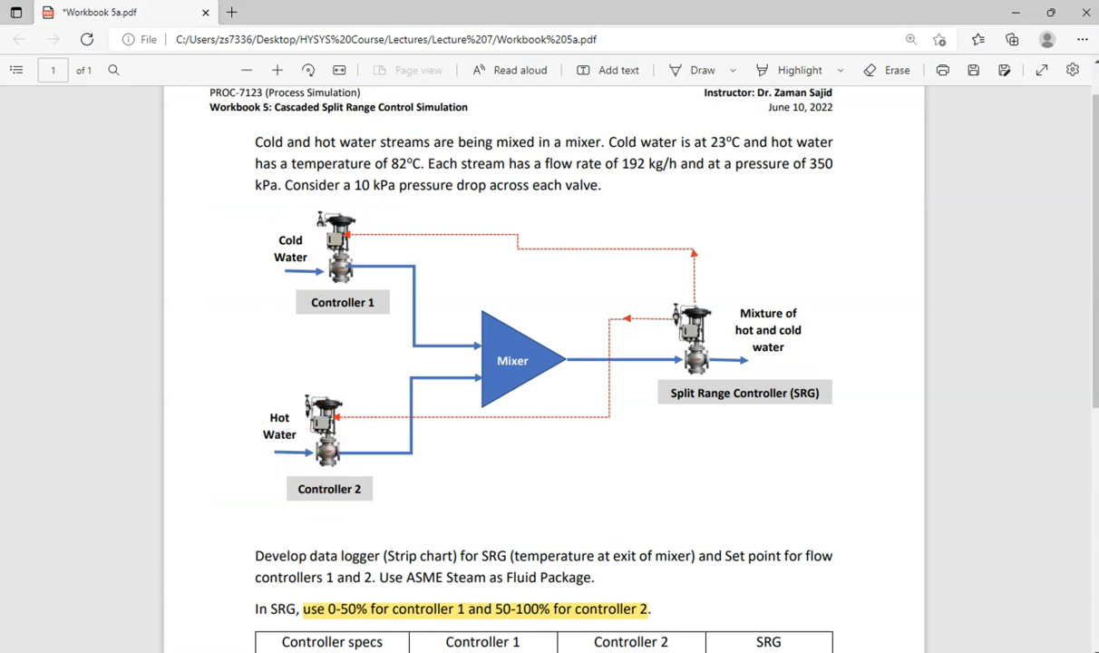
{"action": "left_click", "coordinate": [657, 615]}
{"action": "left_click", "coordinate": [651, 335]}
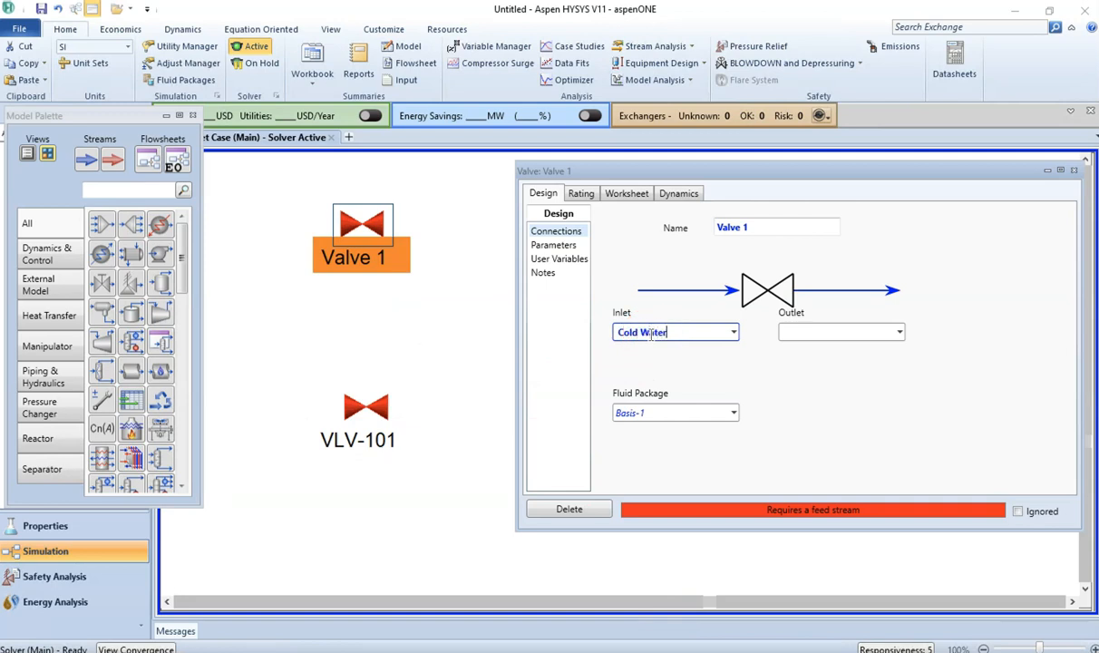
{"action": "left_click", "coordinate": [797, 332]}
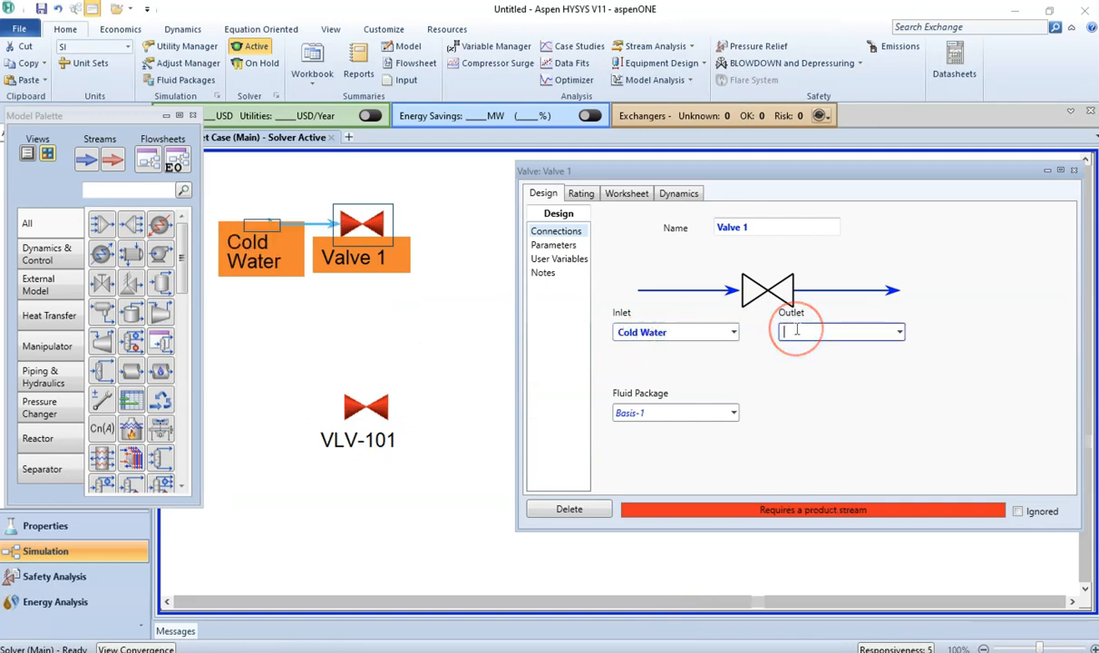
{"action": "key", "text": "Return"}
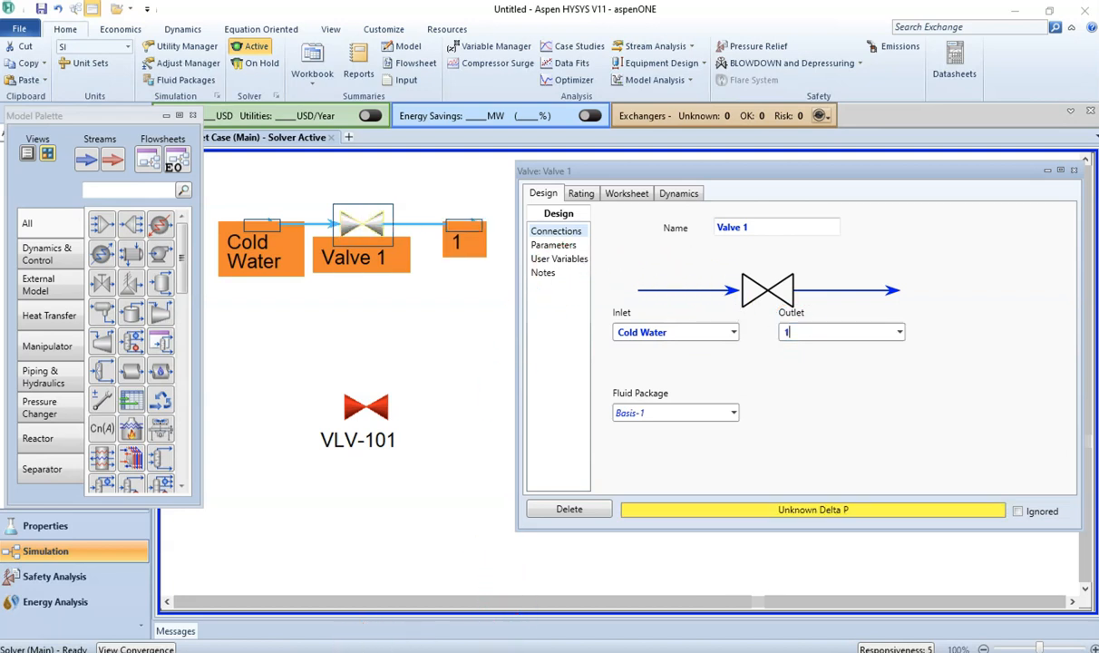
Step: Switch to the workbook PDF and highlight the sentence "Consider a 10 kPa pressure drop across each valve." in yellow
{"action": "left_click", "coordinate": [367, 651]}
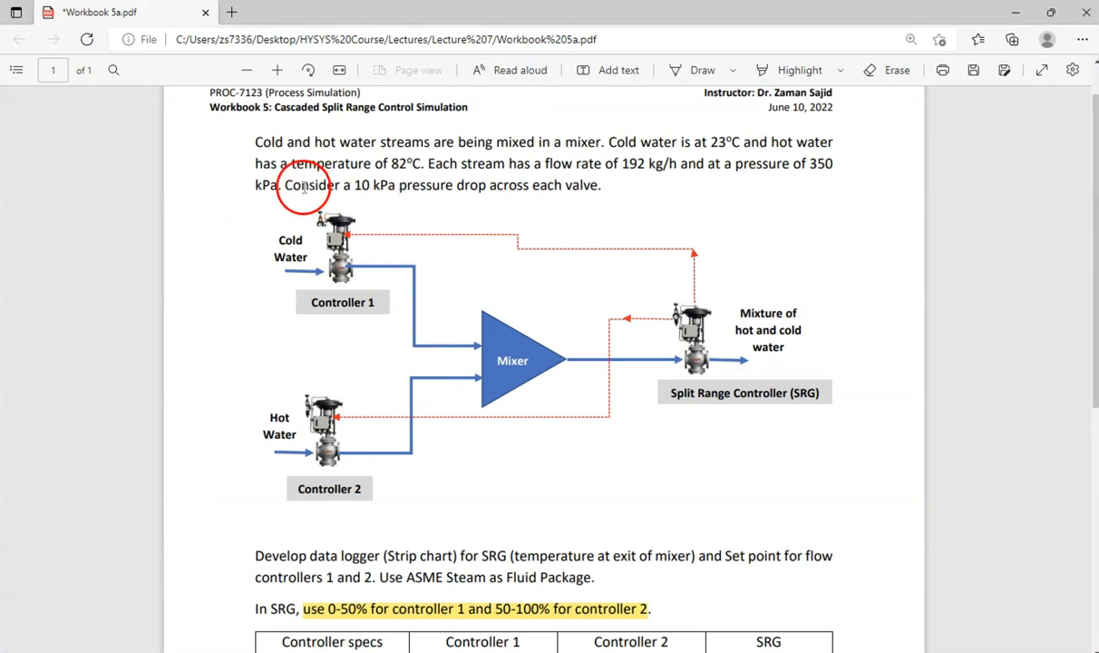
{"action": "left_click_drag", "start_coordinate": [286, 184], "coordinate": [601, 186]}
{"action": "mouse_move", "coordinate": [658, 140]}
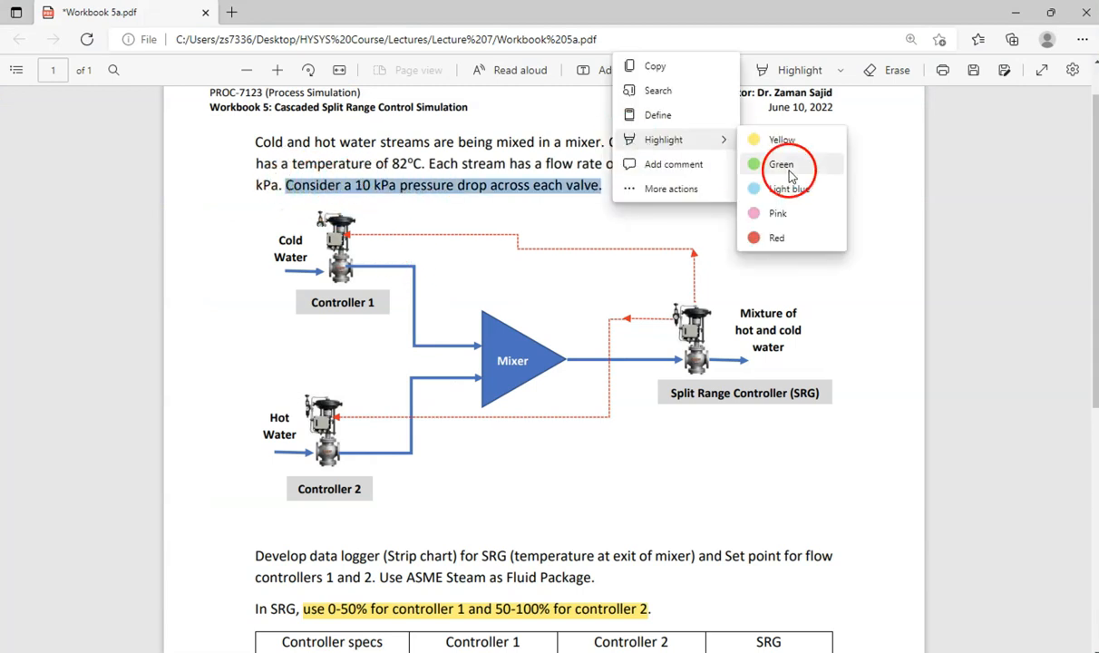
{"action": "left_click", "coordinate": [790, 138]}
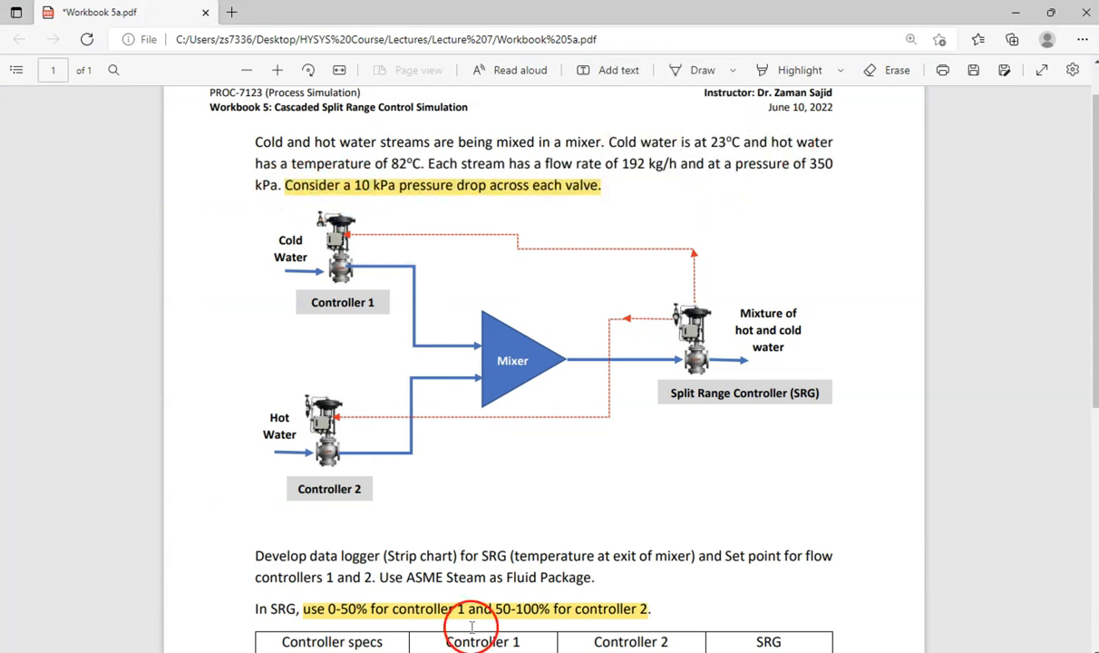
Step: Return to Aspen HYSYS and set Valve 1's Delta P to 10 kPa, closing its property window
{"action": "mouse_move", "coordinate": [545, 652]}
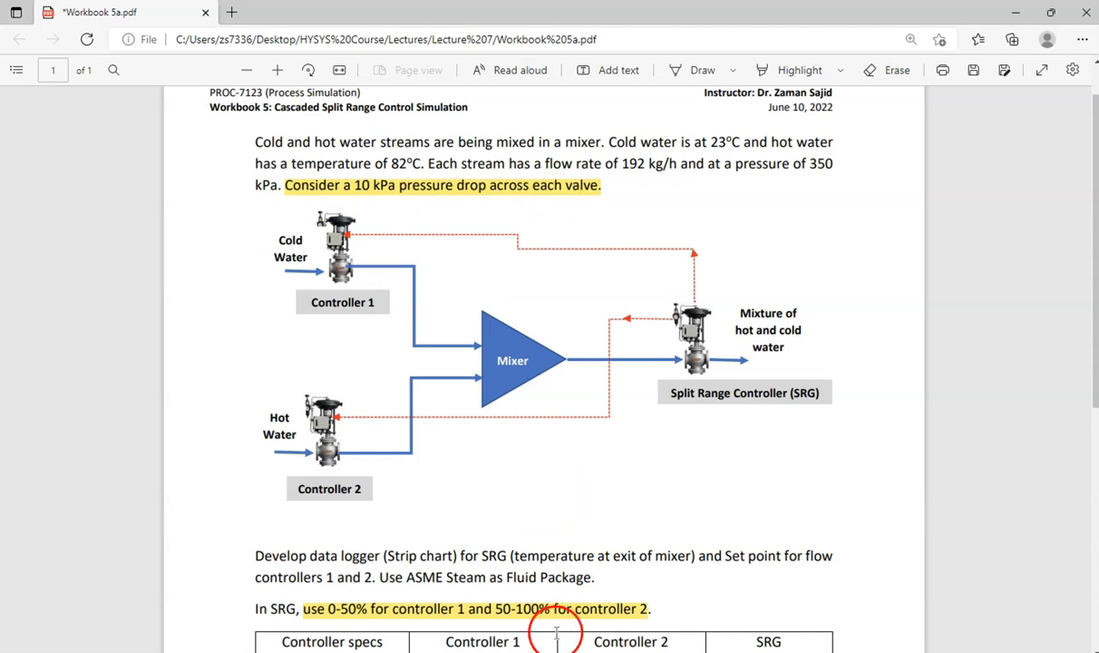
{"action": "left_click", "coordinate": [643, 606]}
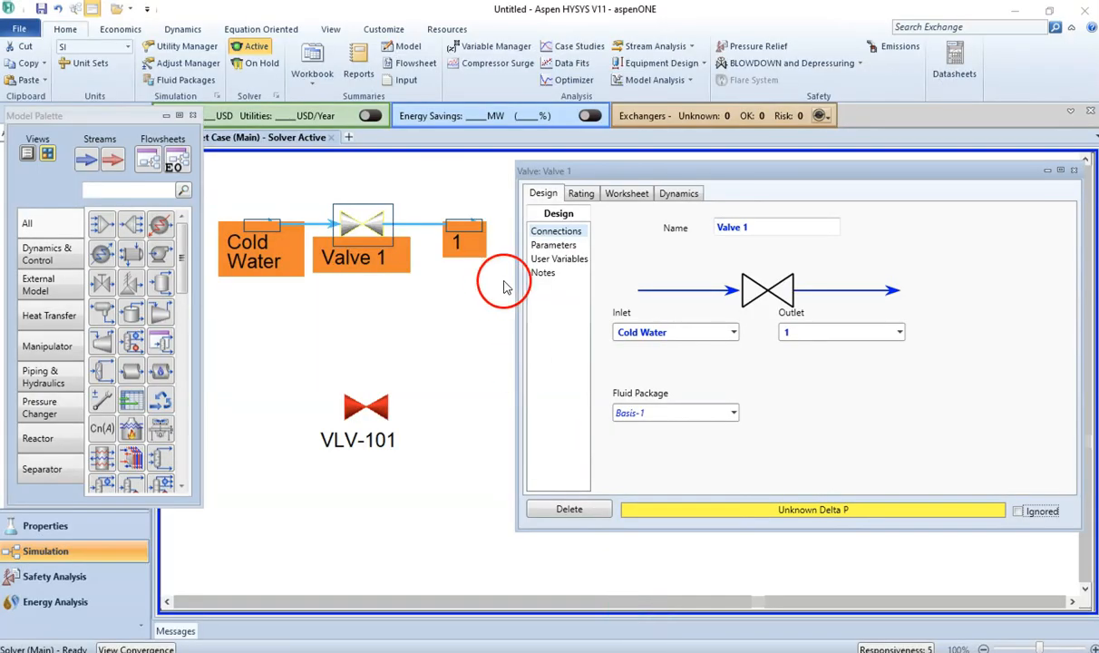
{"action": "left_click", "coordinate": [569, 247]}
{"action": "left_click", "coordinate": [763, 240]}
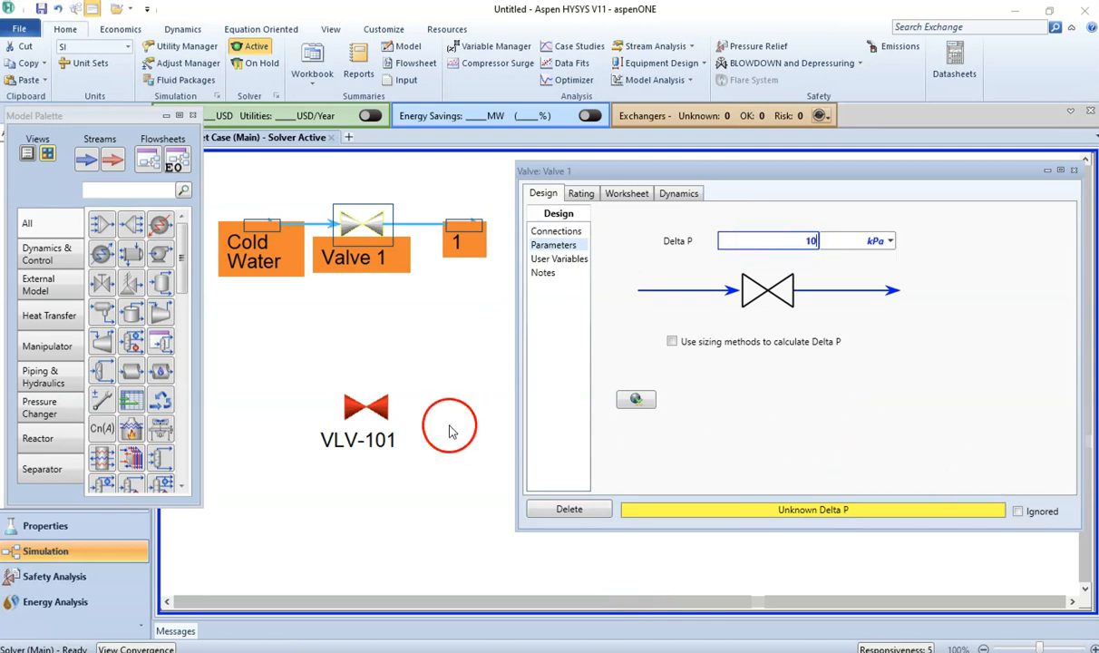
{"action": "key", "text": "Return"}
{"action": "left_click", "coordinate": [1074, 171]}
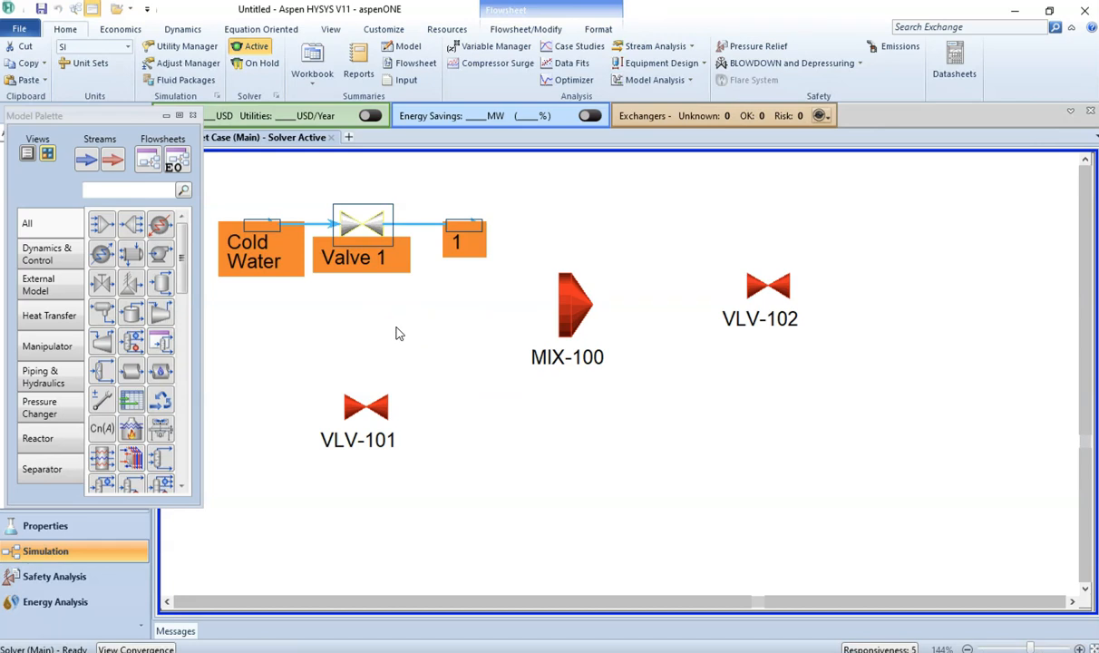
Step: Rename the lower upstream valve as Valve 2 and give it inlet stream Hot Water Inlet and outlet stream 2
{"action": "double_click", "coordinate": [374, 405]}
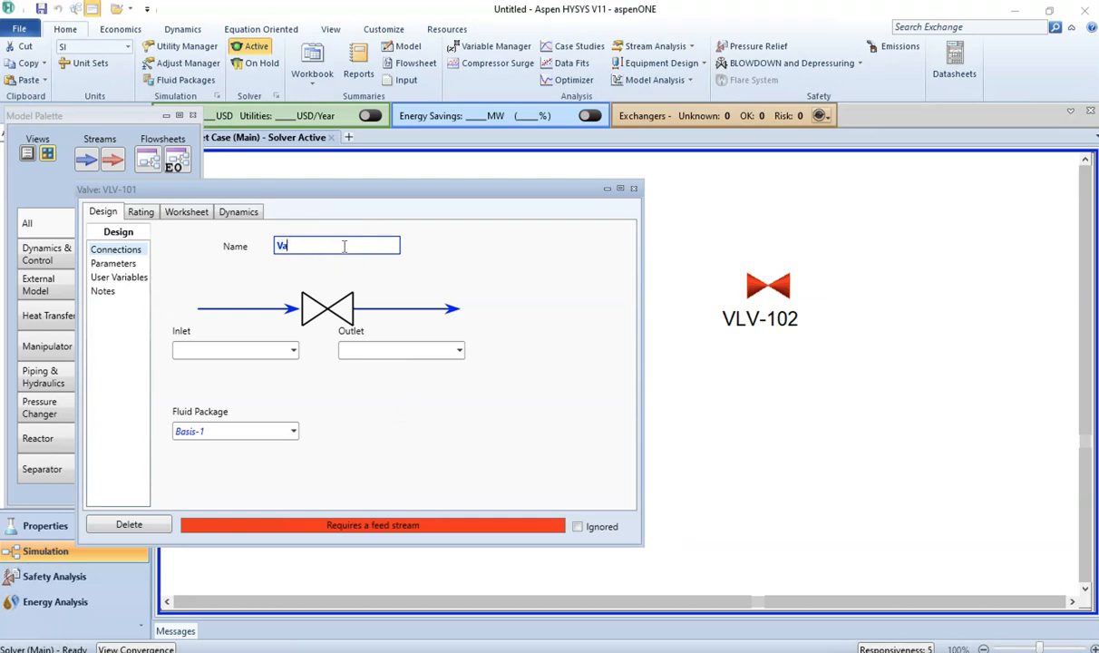
{"action": "left_click", "coordinate": [244, 350]}
{"action": "left_click", "coordinate": [212, 352]}
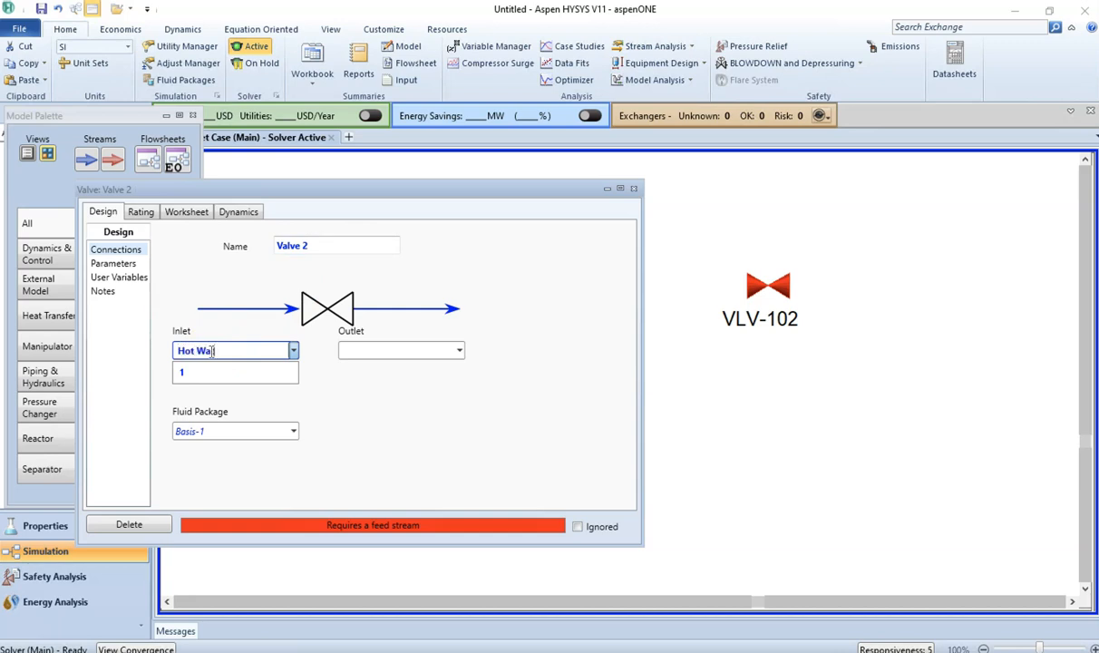
{"action": "left_click", "coordinate": [352, 354]}
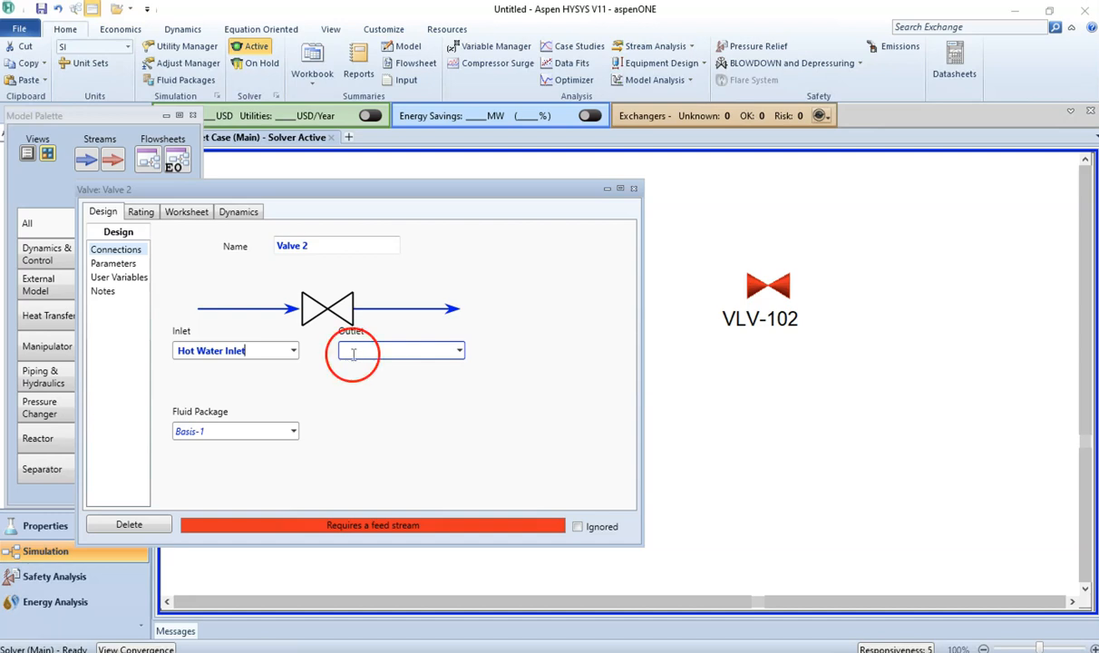
{"action": "key", "text": "Return"}
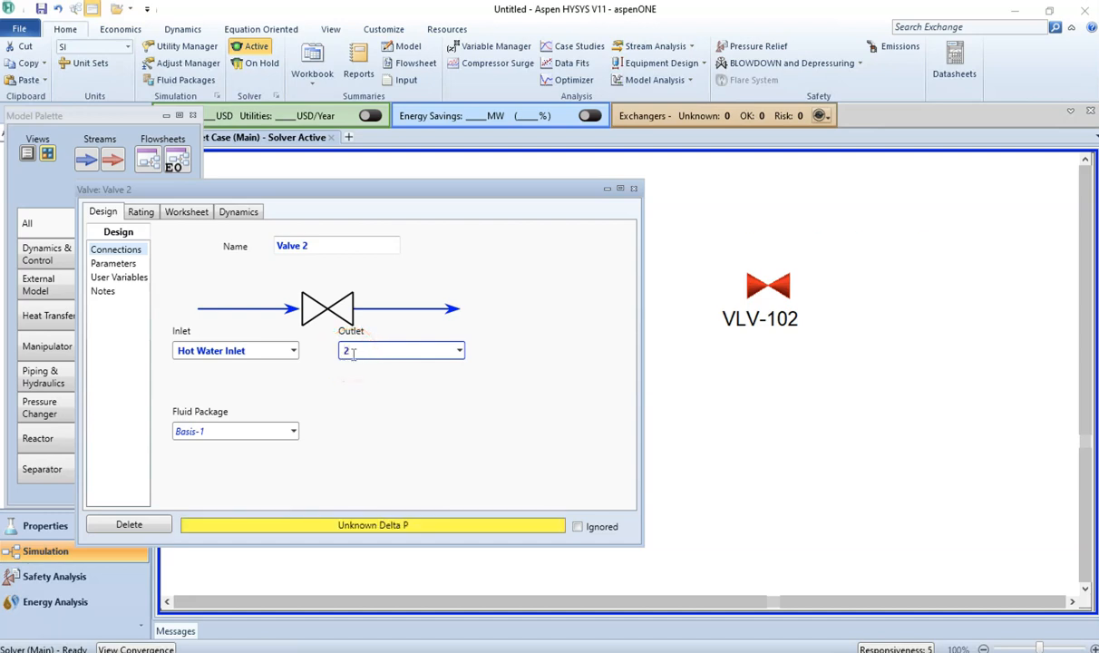
Step: Set Valve 2's Delta P to 10 kPa, close its property window and clear the flowsheet selection
{"action": "left_click", "coordinate": [131, 272]}
{"action": "left_click", "coordinate": [338, 259]}
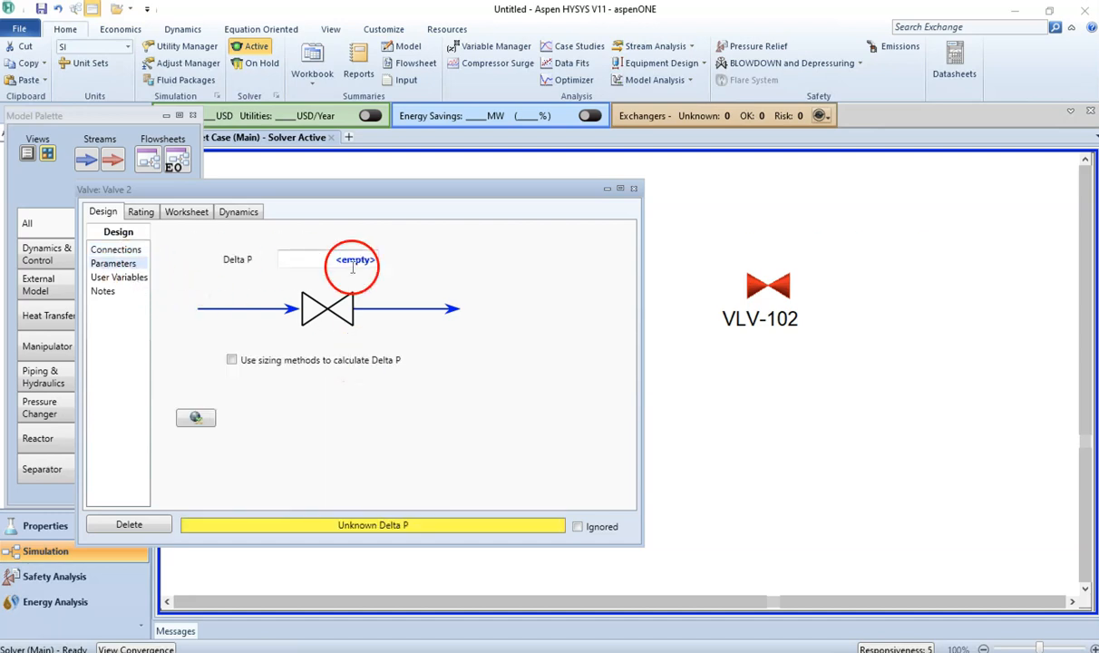
{"action": "left_click", "coordinate": [300, 338]}
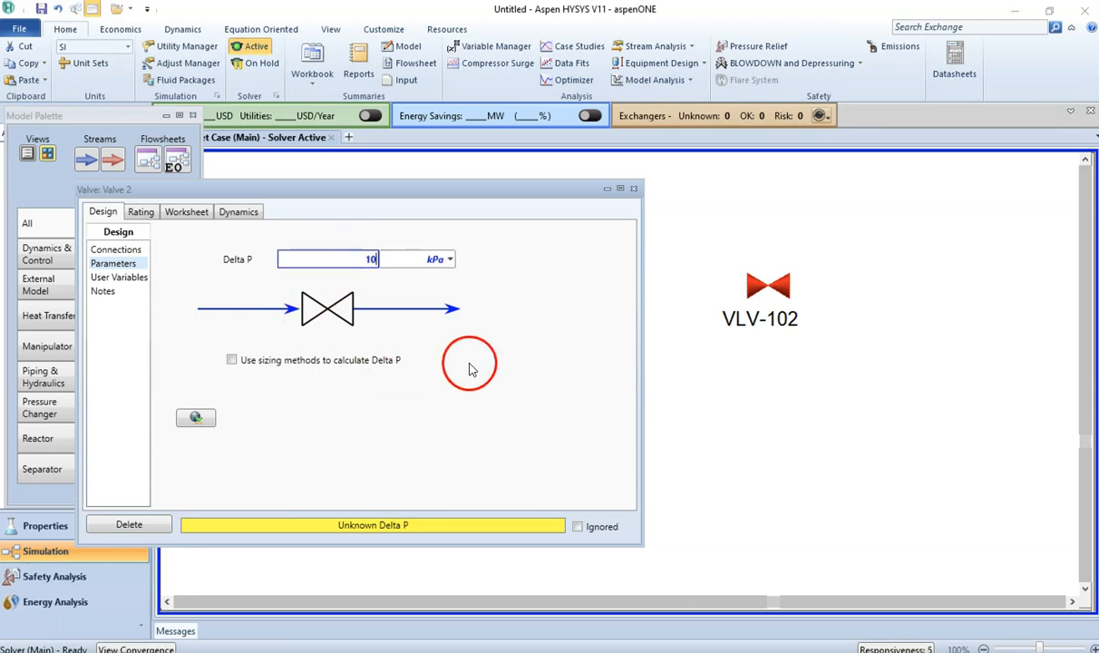
{"action": "key", "text": "Return"}
{"action": "left_click", "coordinate": [633, 190]}
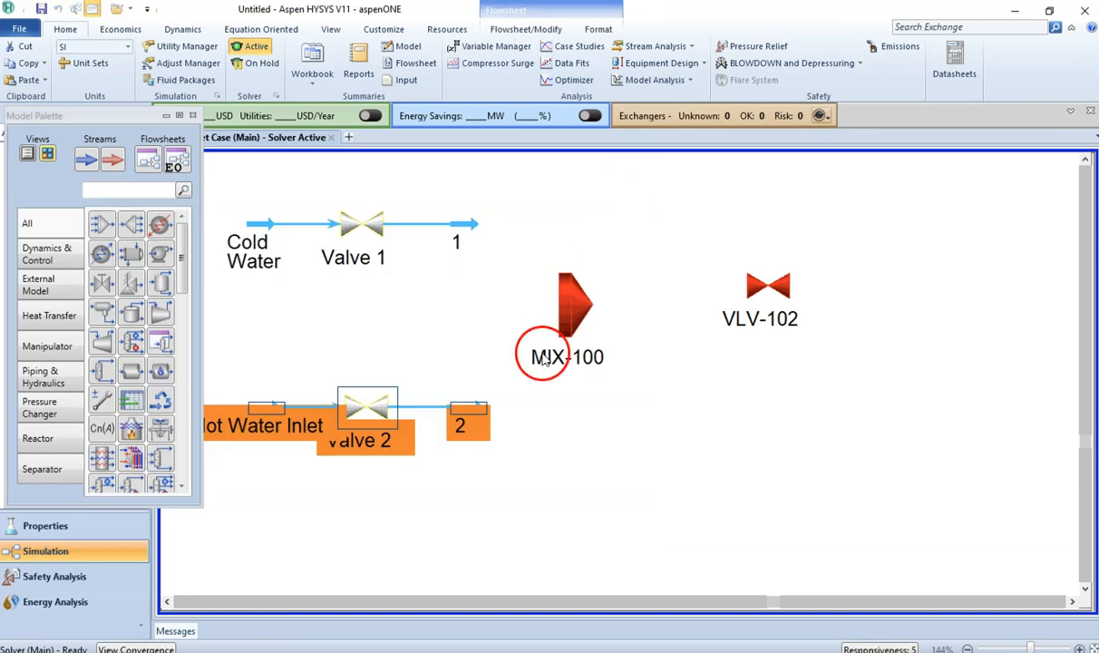
{"action": "left_click", "coordinate": [581, 423]}
Step: Connect streams 1 and 2 as inlets of mixer MIX-100, add outlet stream 3, and close the mixer's property window
{"action": "double_click", "coordinate": [571, 313]}
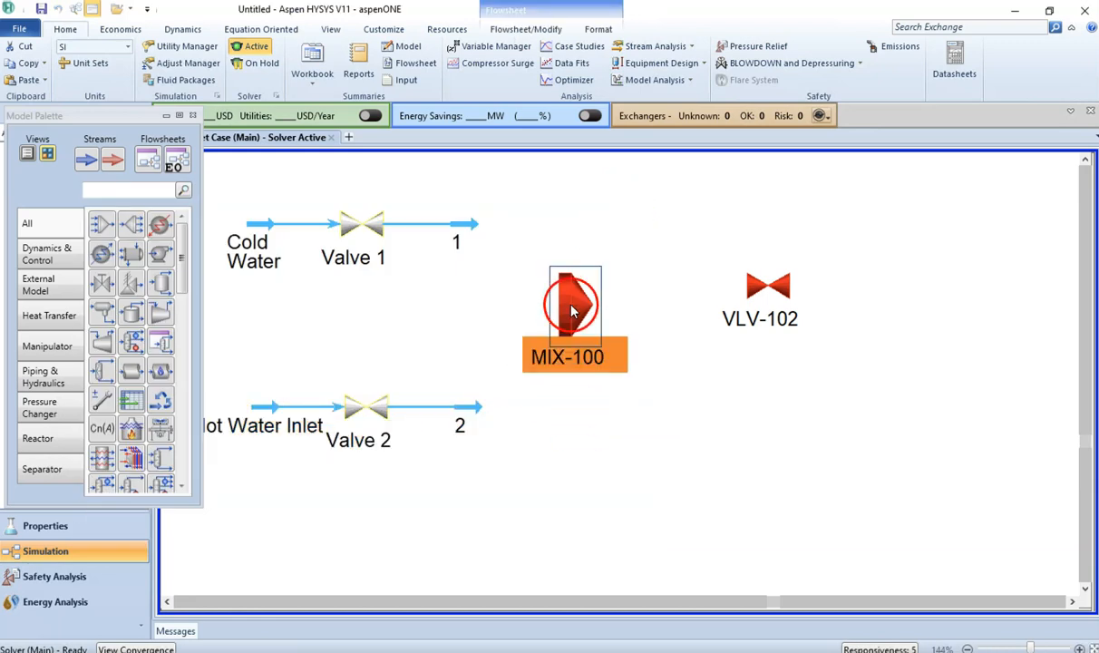
{"action": "left_click", "coordinate": [514, 226]}
{"action": "left_click_drag", "start_coordinate": [513, 228], "coordinate": [986, 266]}
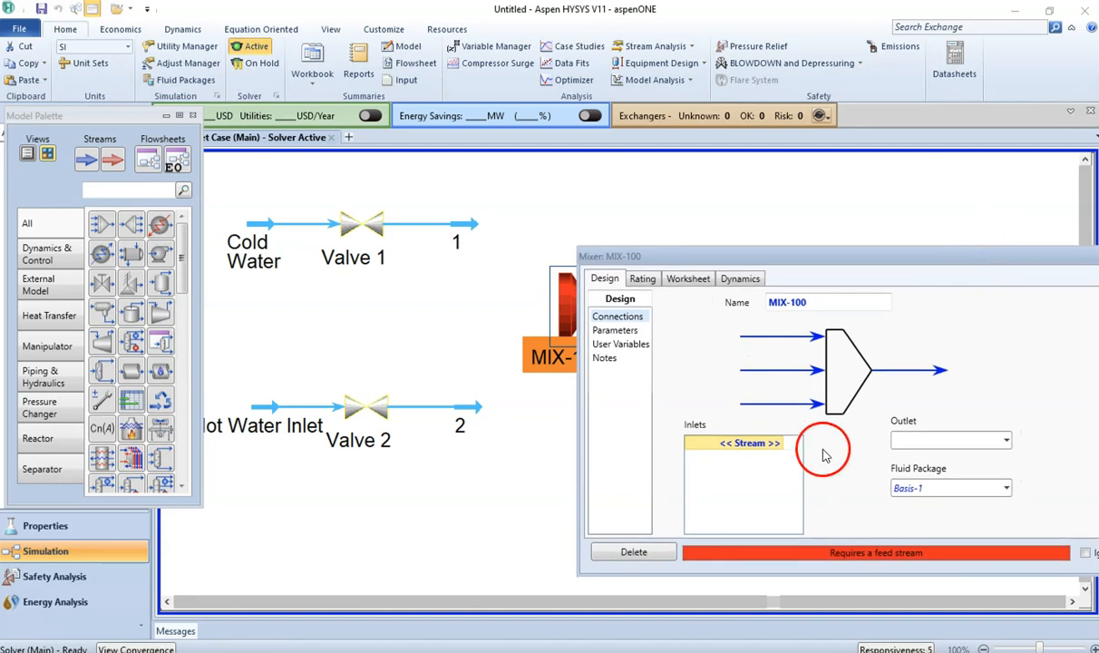
{"action": "left_click", "coordinate": [777, 444]}
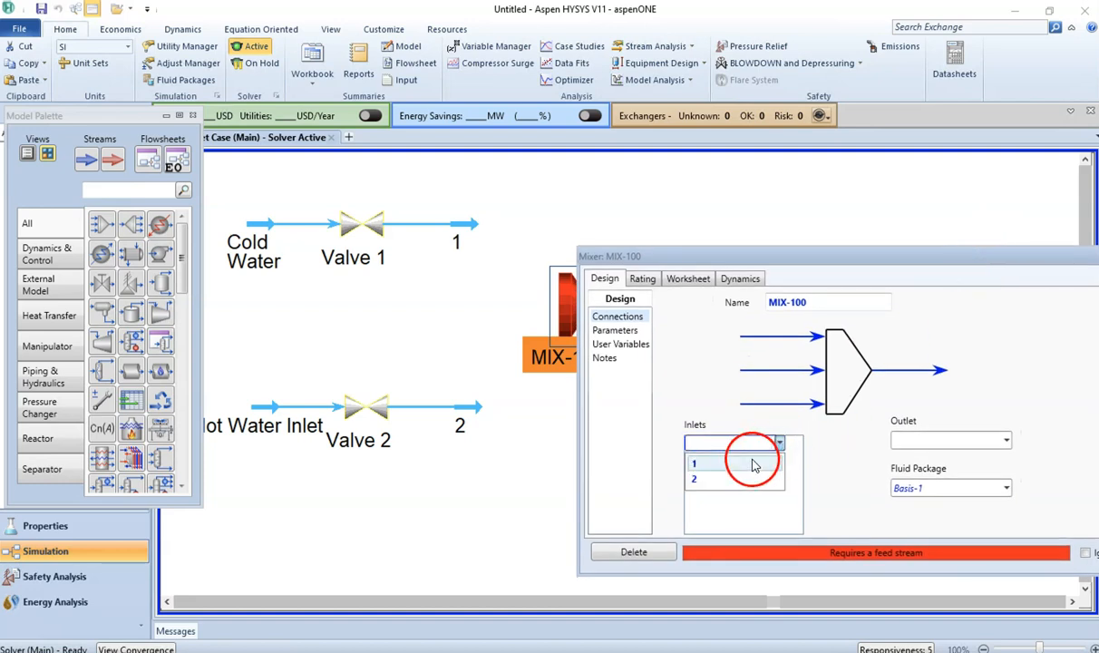
{"action": "left_click", "coordinate": [752, 464]}
{"action": "left_click", "coordinate": [779, 457]}
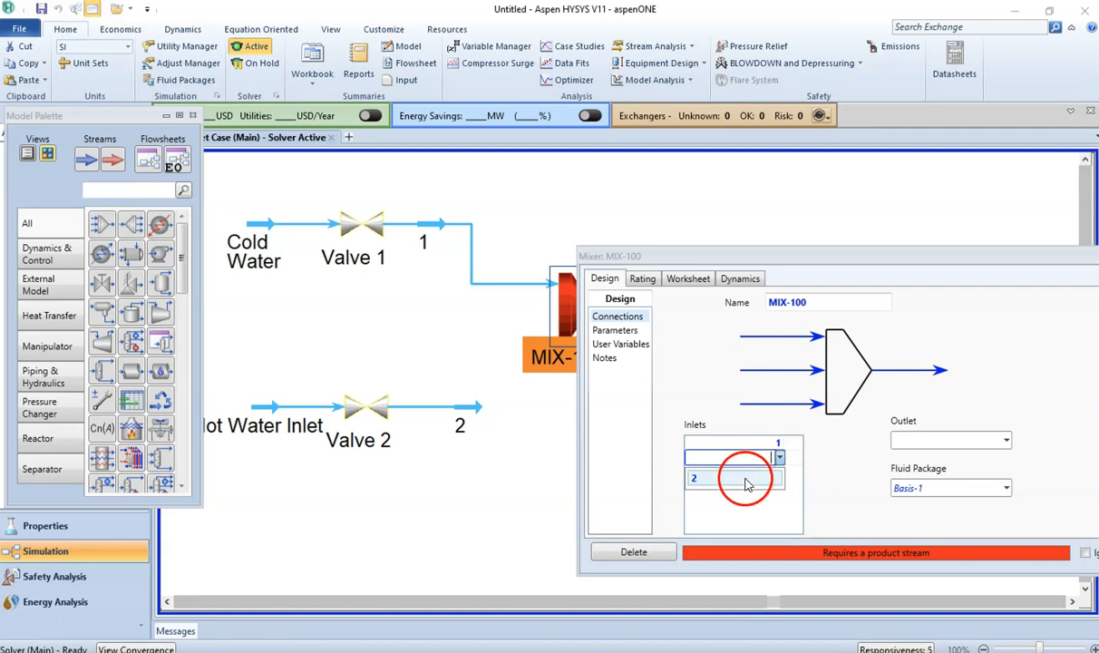
{"action": "left_click", "coordinate": [745, 484]}
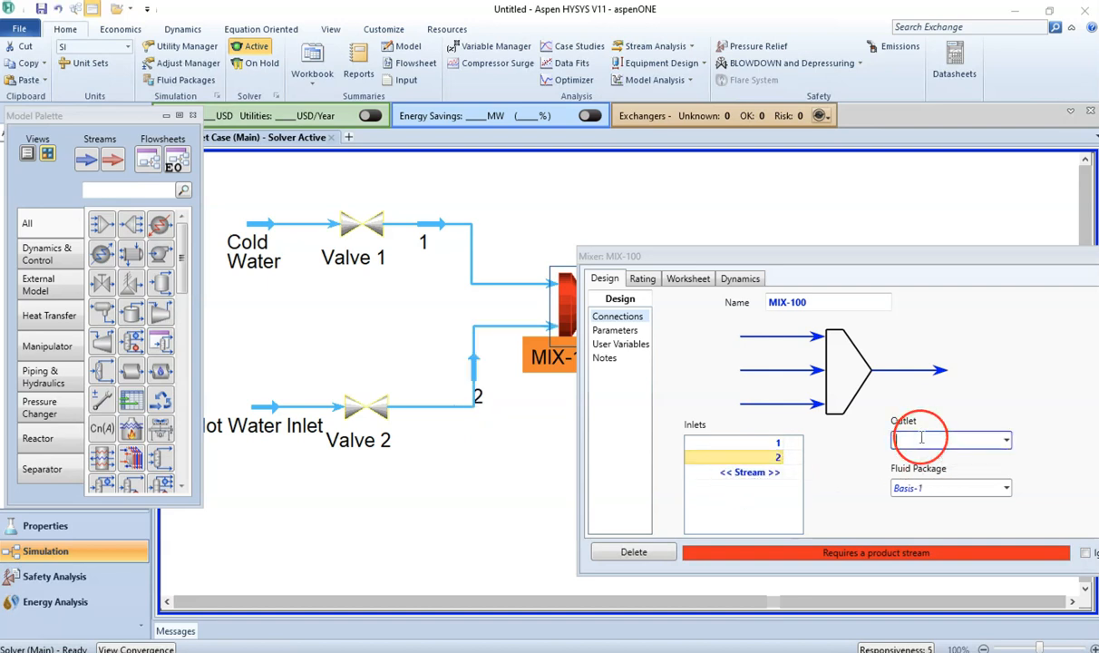
{"action": "key", "text": "Return"}
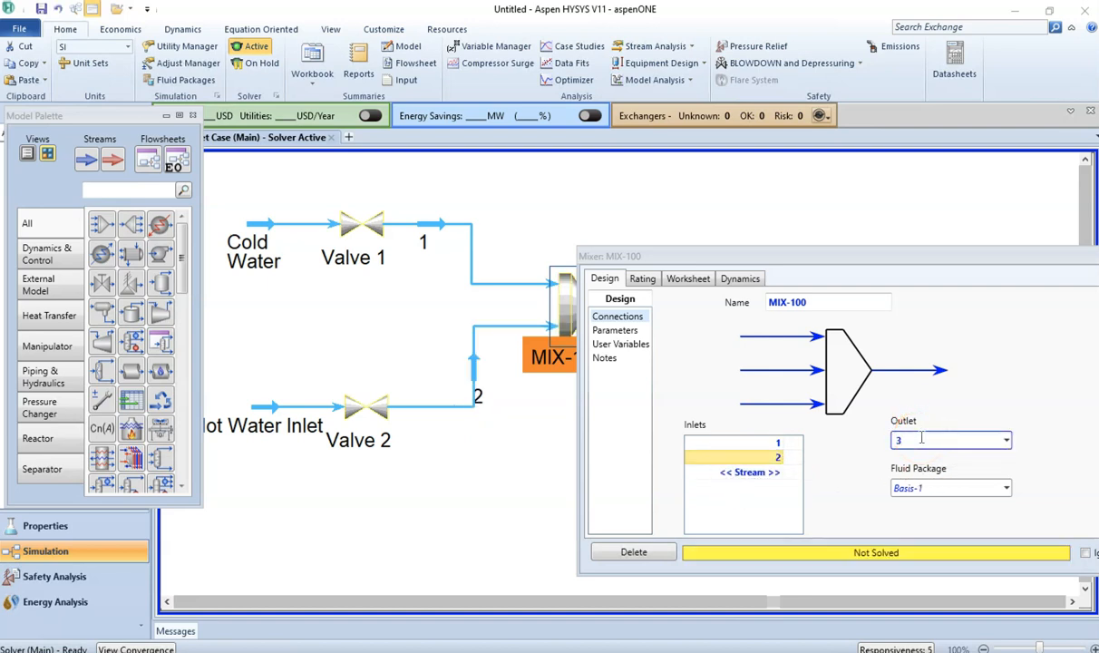
{"action": "left_click_drag", "start_coordinate": [701, 263], "coordinate": [481, 230]}
{"action": "left_click", "coordinate": [921, 223]}
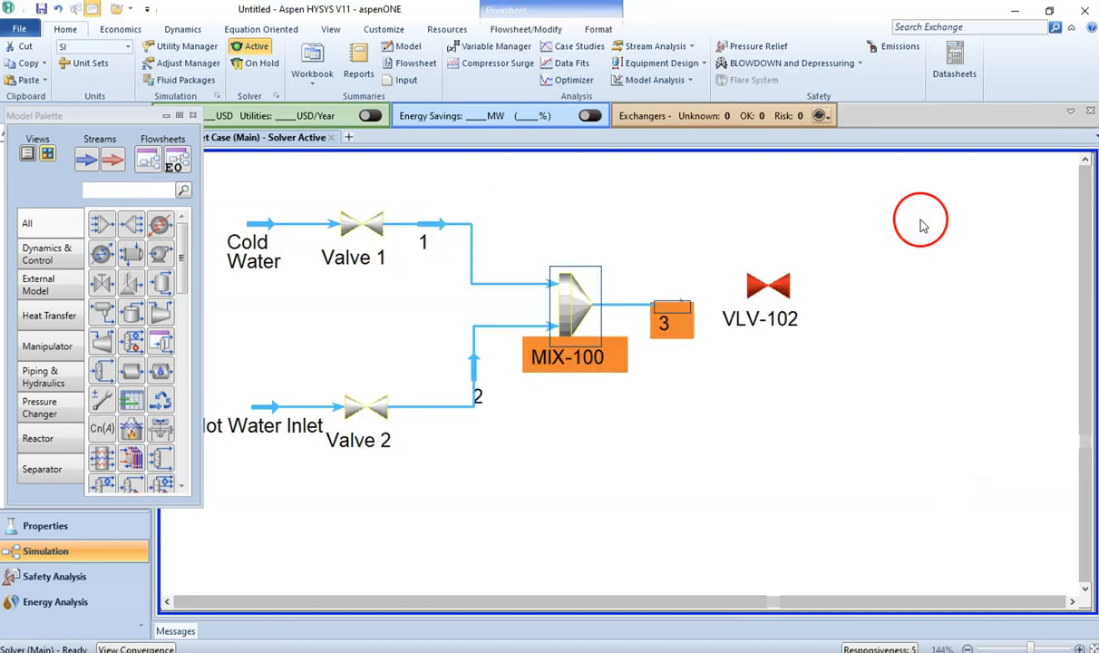
Step: Rename the valve downstream of the mixer as Valve 3 and give it inlet stream 3 and outlet stream Hot and Cold Water
{"action": "left_click", "coordinate": [771, 287]}
{"action": "double_click", "coordinate": [770, 288]}
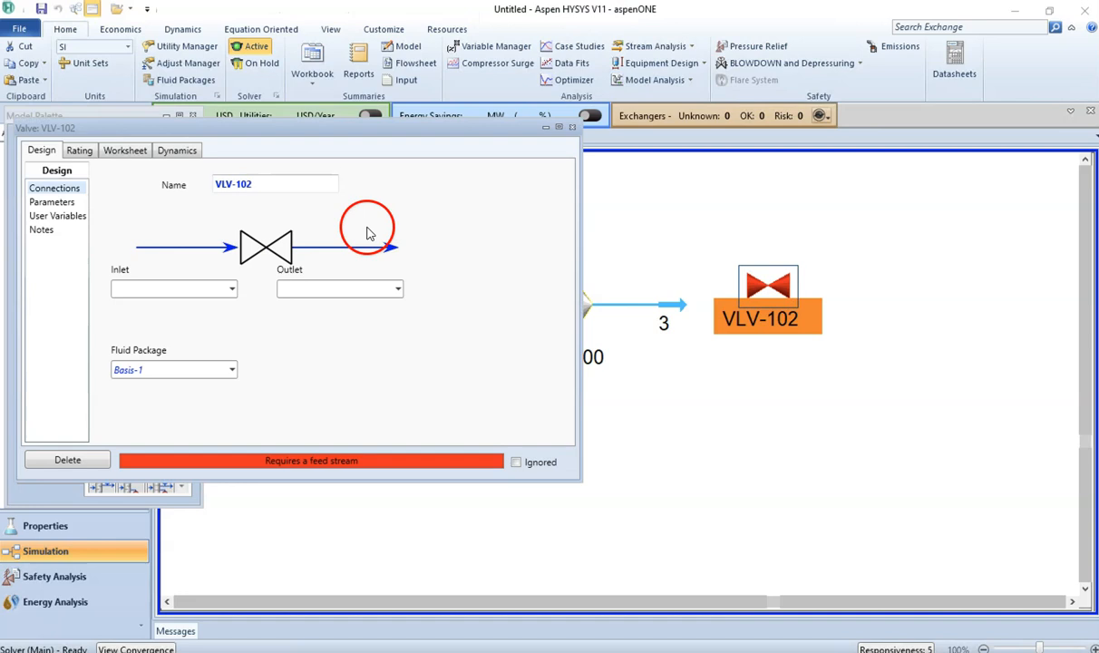
{"action": "left_click", "coordinate": [266, 184]}
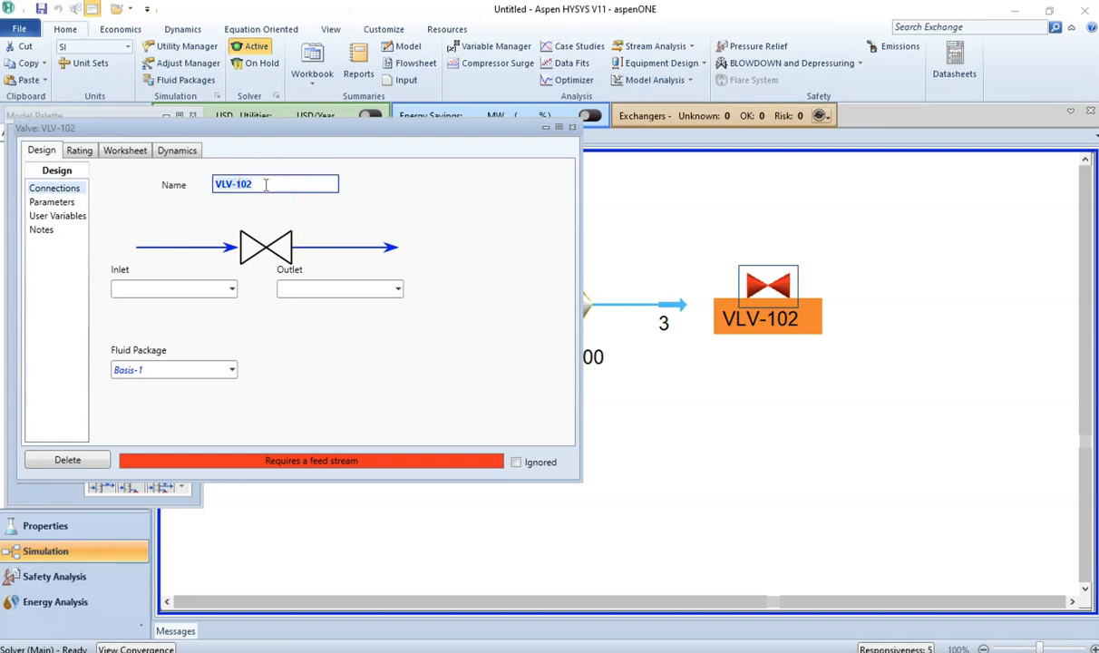
{"action": "type", "text": "Valve 3"}
{"action": "left_click", "coordinate": [232, 288]}
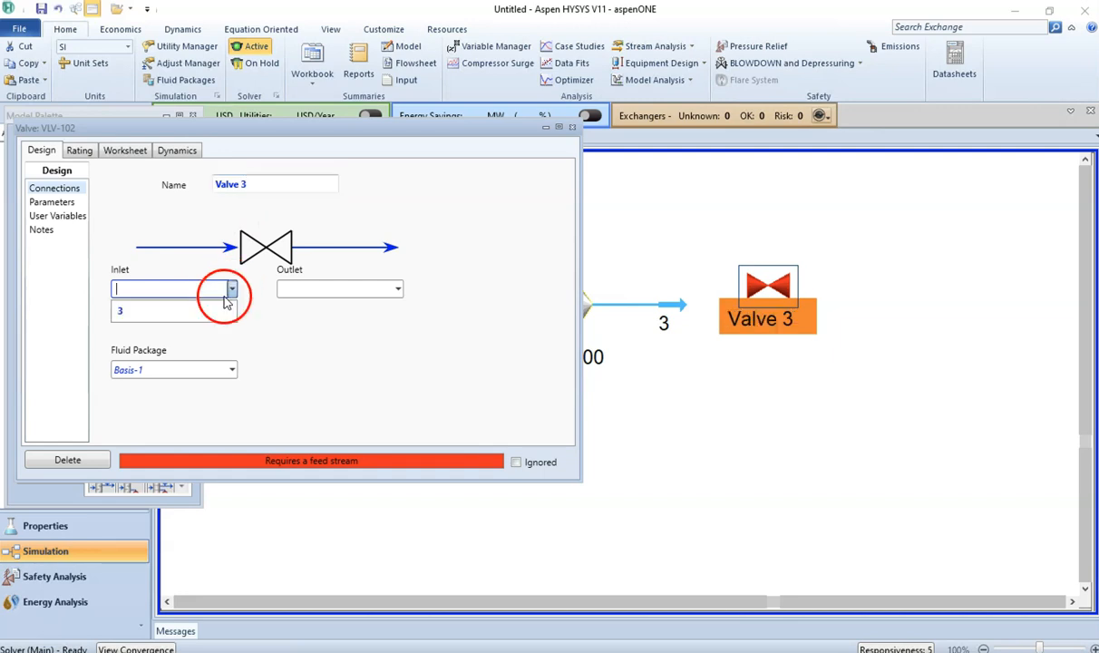
{"action": "left_click", "coordinate": [211, 311]}
{"action": "left_click", "coordinate": [292, 290]}
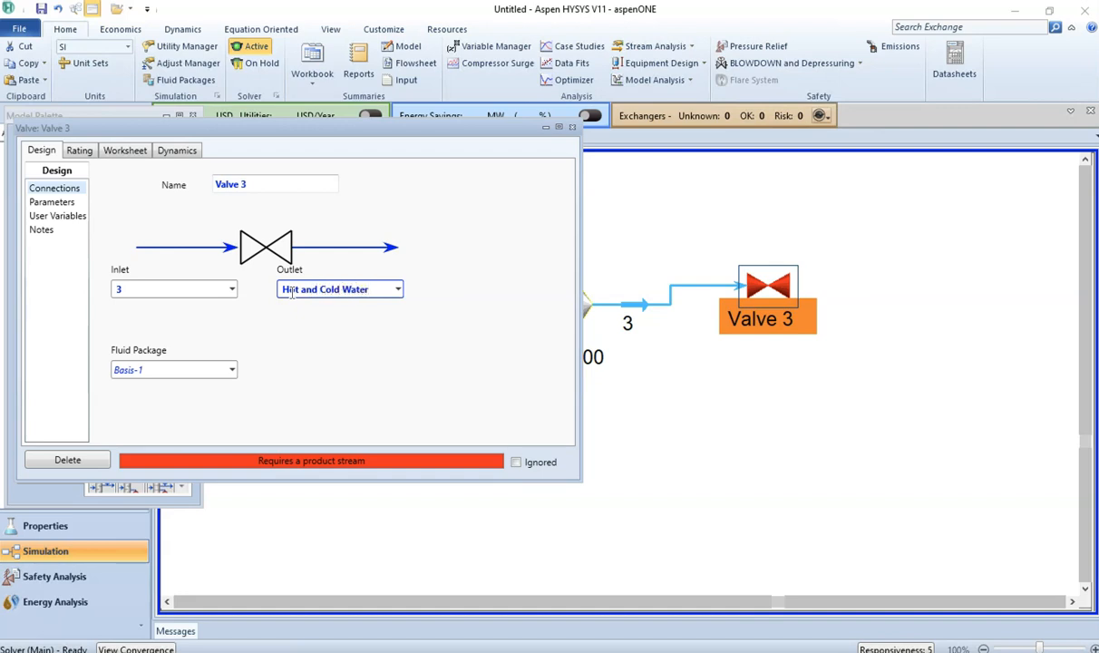
{"action": "type", "text": "Hot and Cold Water"}
{"action": "key", "text": "Return"}
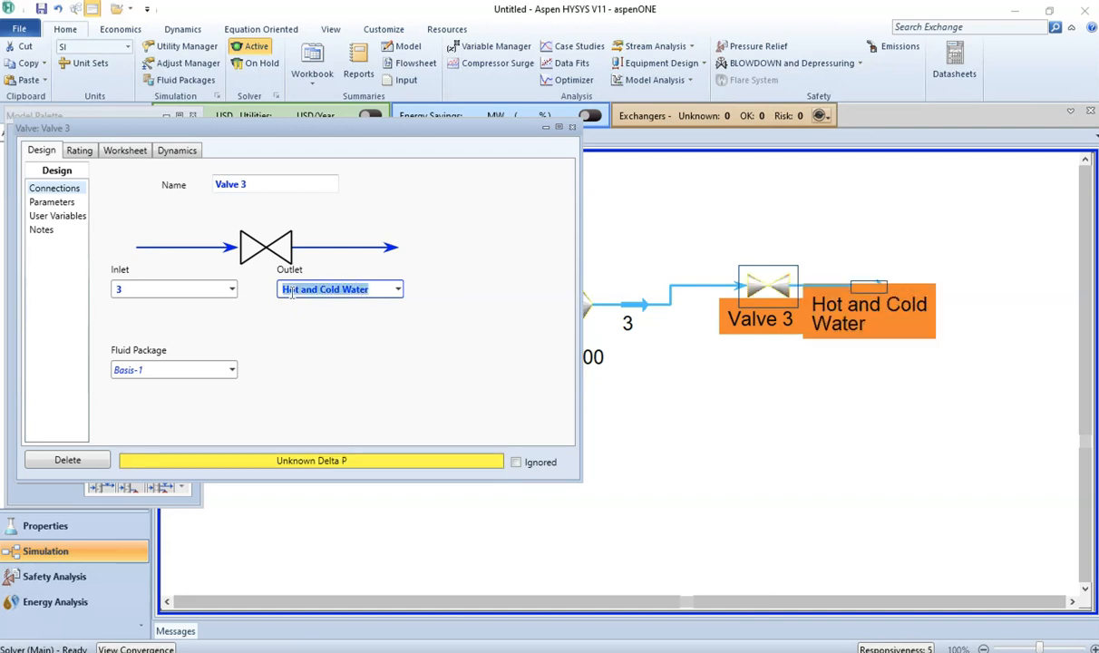
Step: Set Valve 3's Delta P to 10 kPa and close its property window
{"action": "left_click", "coordinate": [52, 202]}
{"action": "left_click", "coordinate": [294, 201]}
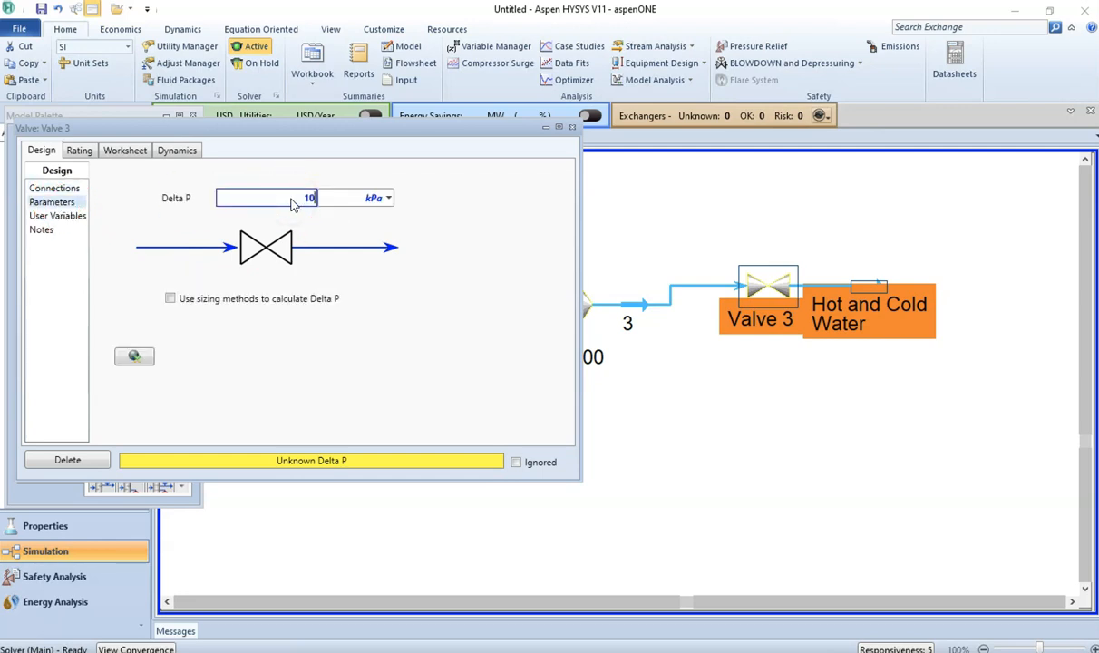
{"action": "type", "text": "10"}
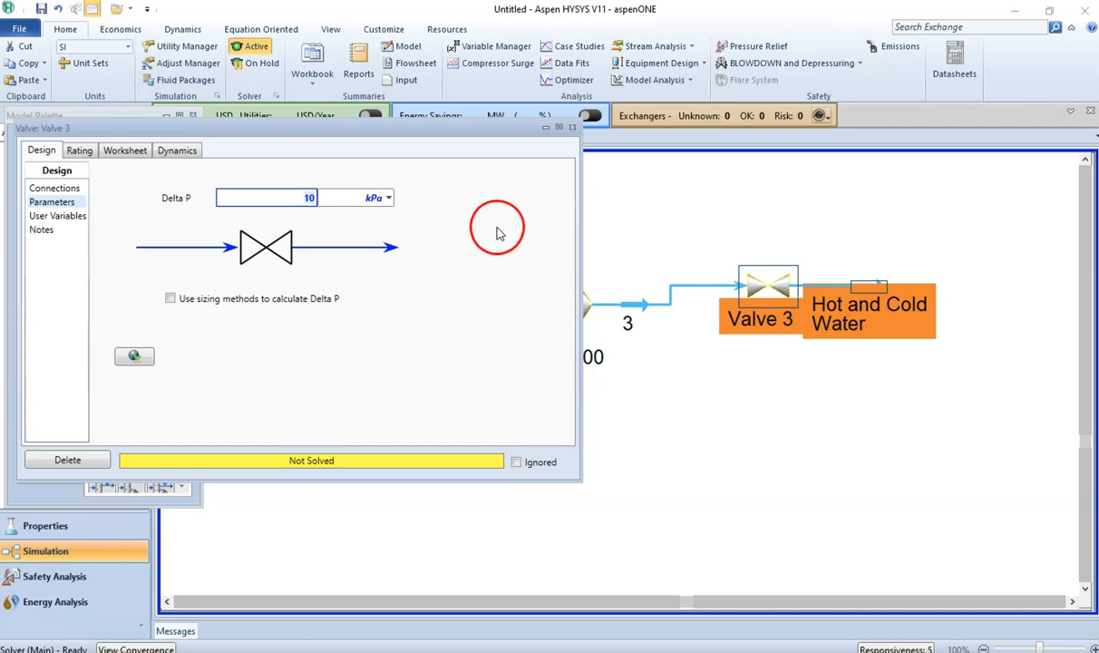
{"action": "key", "text": "Return"}
{"action": "left_click", "coordinate": [571, 128]}
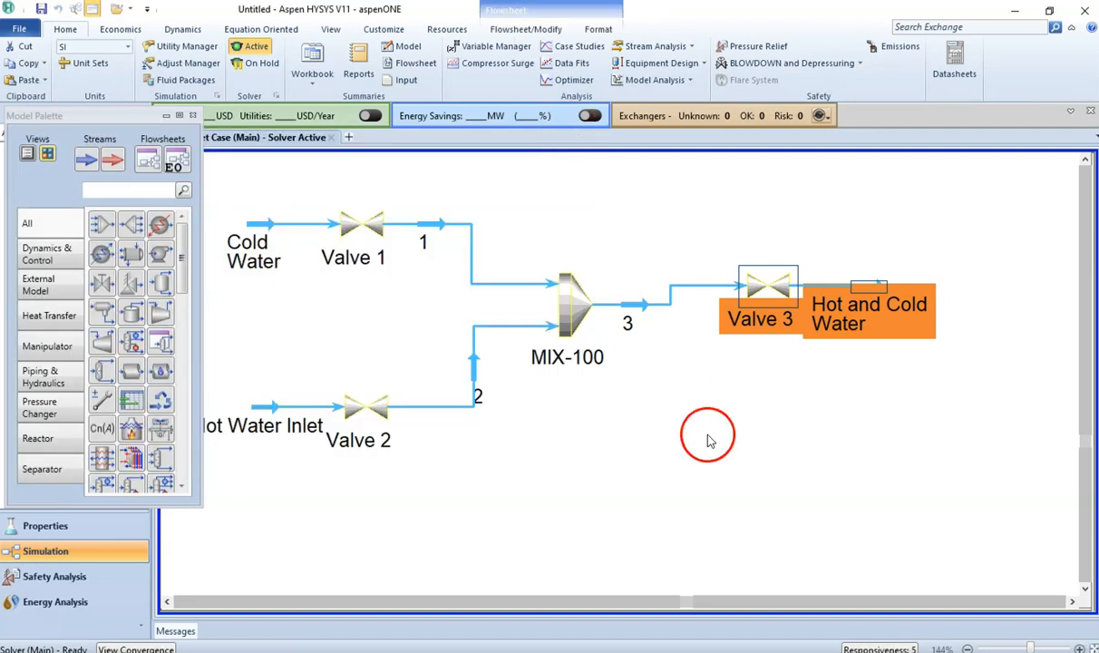
Step: Move the Hot and Cold Water stream farther away from Valve 3 and clear the flowsheet selection
{"action": "left_click", "coordinate": [706, 437]}
{"action": "left_click", "coordinate": [869, 316]}
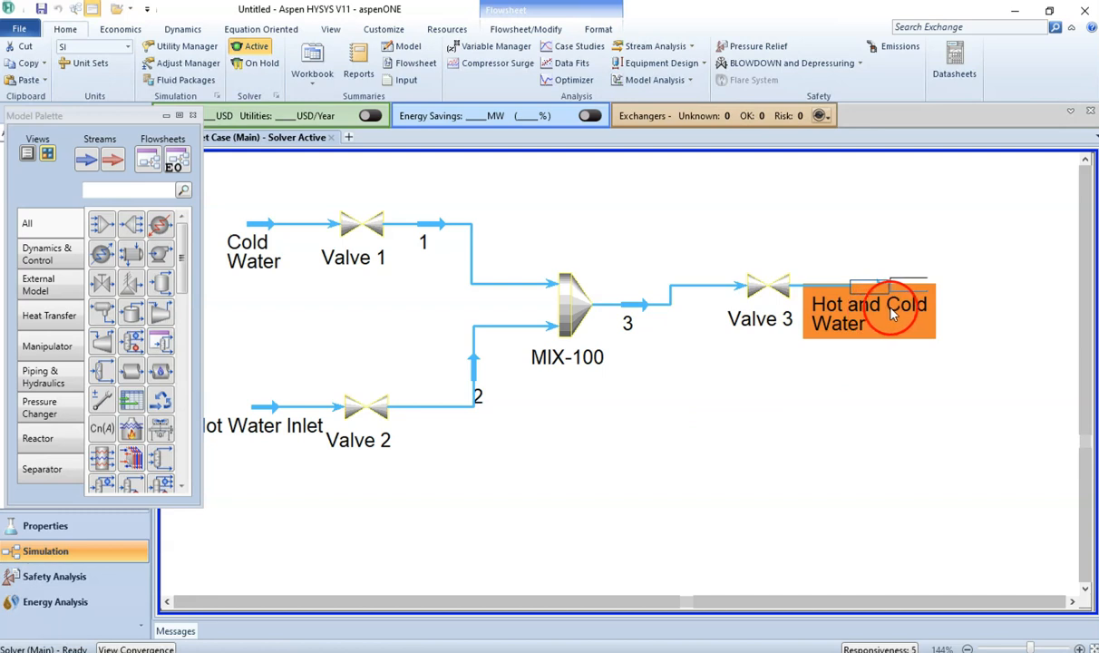
{"action": "left_click_drag", "start_coordinate": [869, 315], "coordinate": [915, 316]}
{"action": "left_click", "coordinate": [952, 404]}
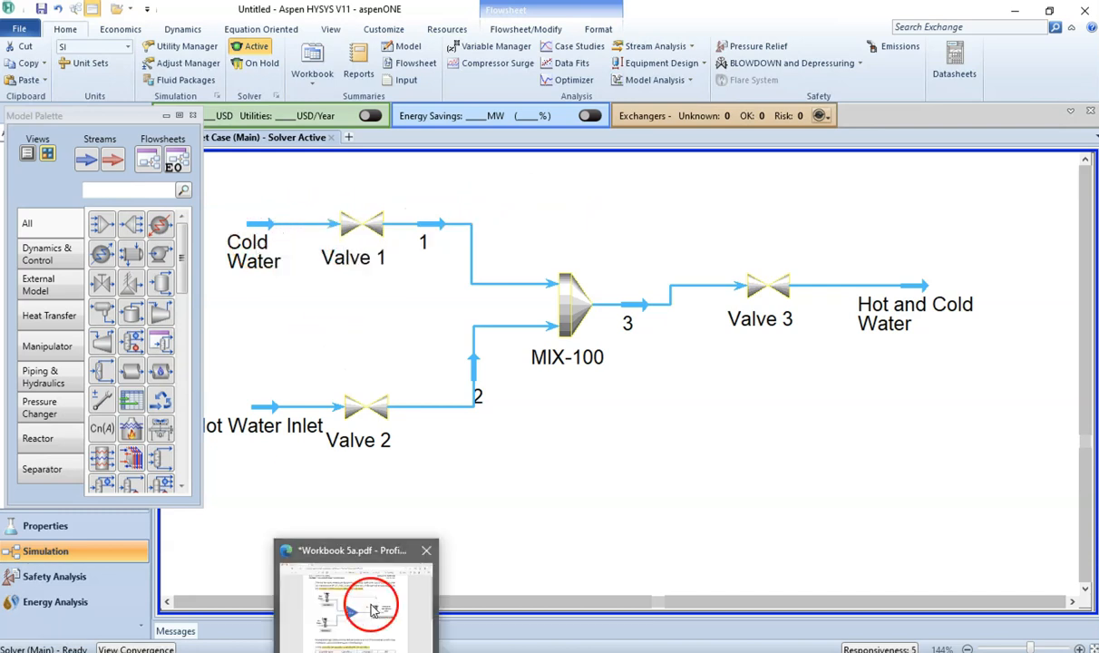
Step: Switch to the Workbook 5a PDF and highlight the cold water temperature and the flow rate and pressure sentence in light blue
{"action": "left_click", "coordinate": [351, 573]}
{"action": "left_click_drag", "start_coordinate": [609, 143], "coordinate": [737, 142]}
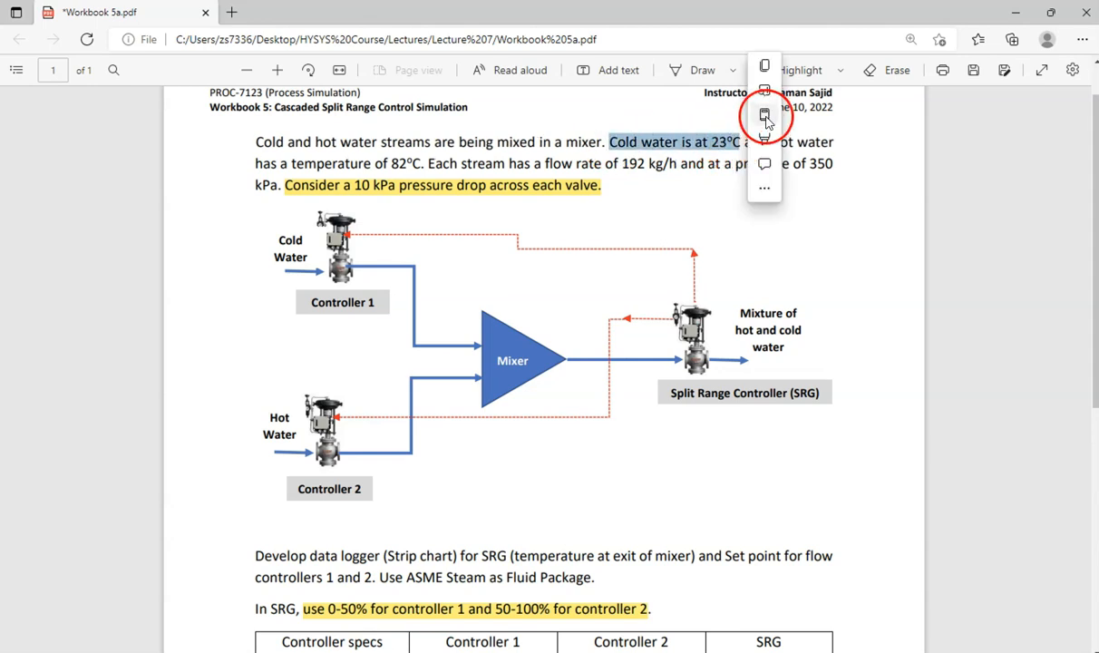
{"action": "mouse_move", "coordinate": [780, 144]}
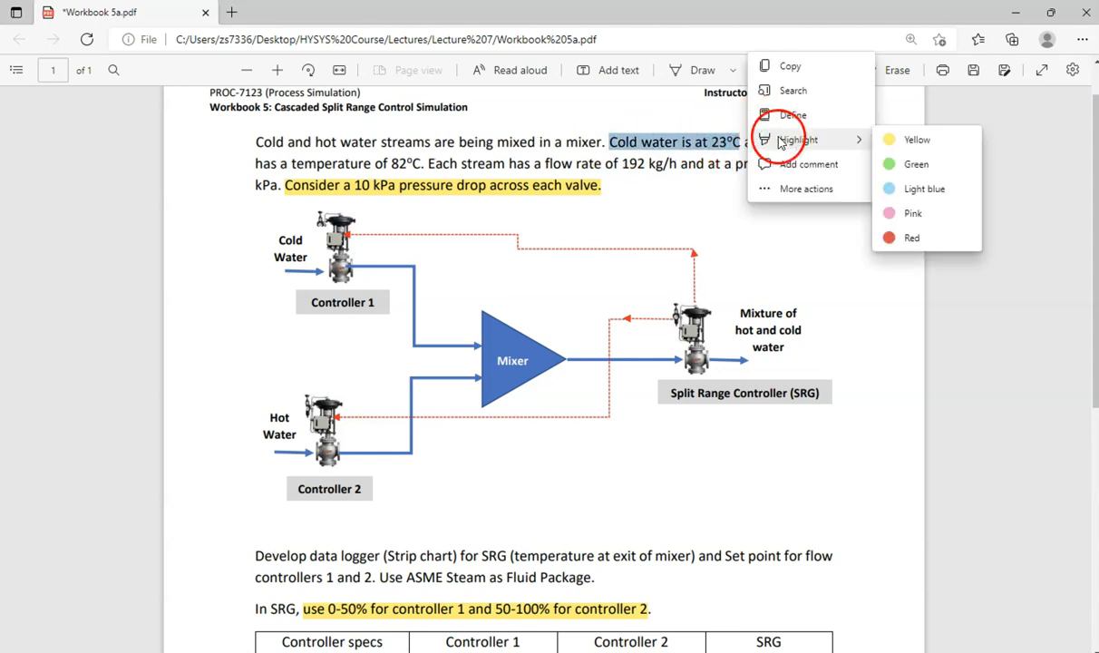
{"action": "left_click", "coordinate": [921, 189]}
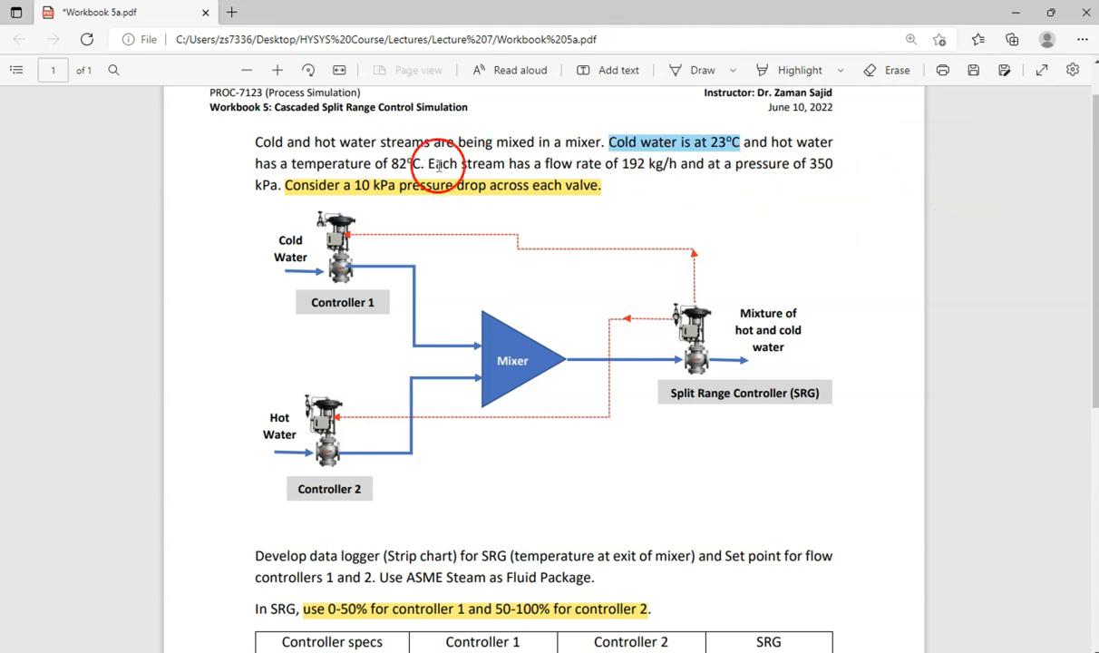
{"action": "left_click_drag", "start_coordinate": [429, 164], "coordinate": [278, 188]}
{"action": "mouse_move", "coordinate": [299, 113]}
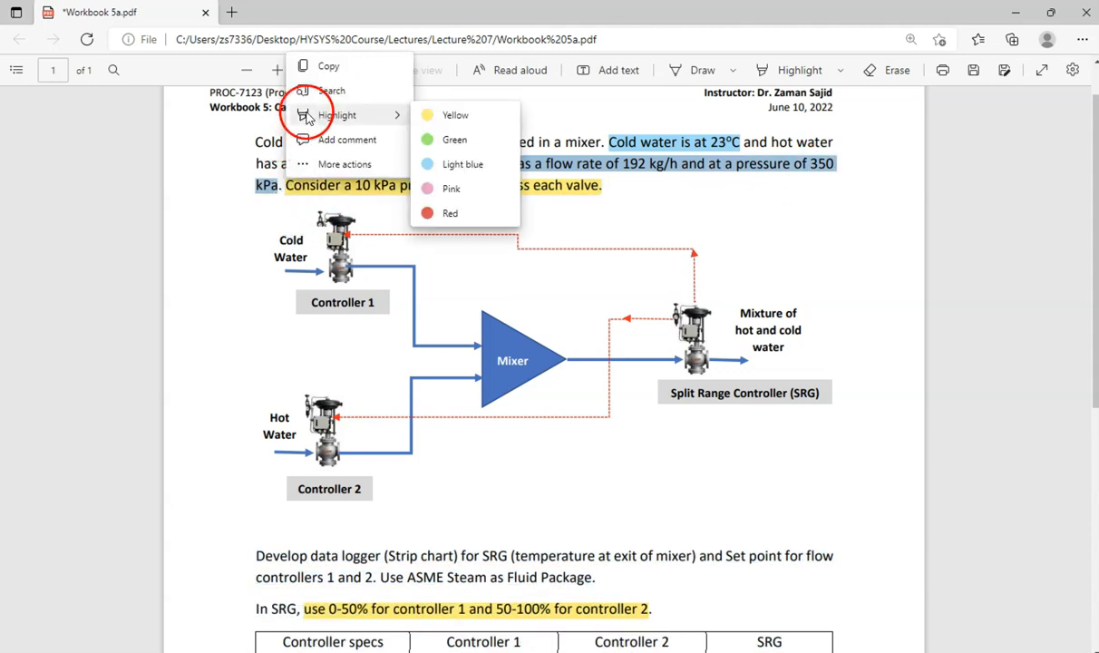
{"action": "left_click", "coordinate": [463, 164]}
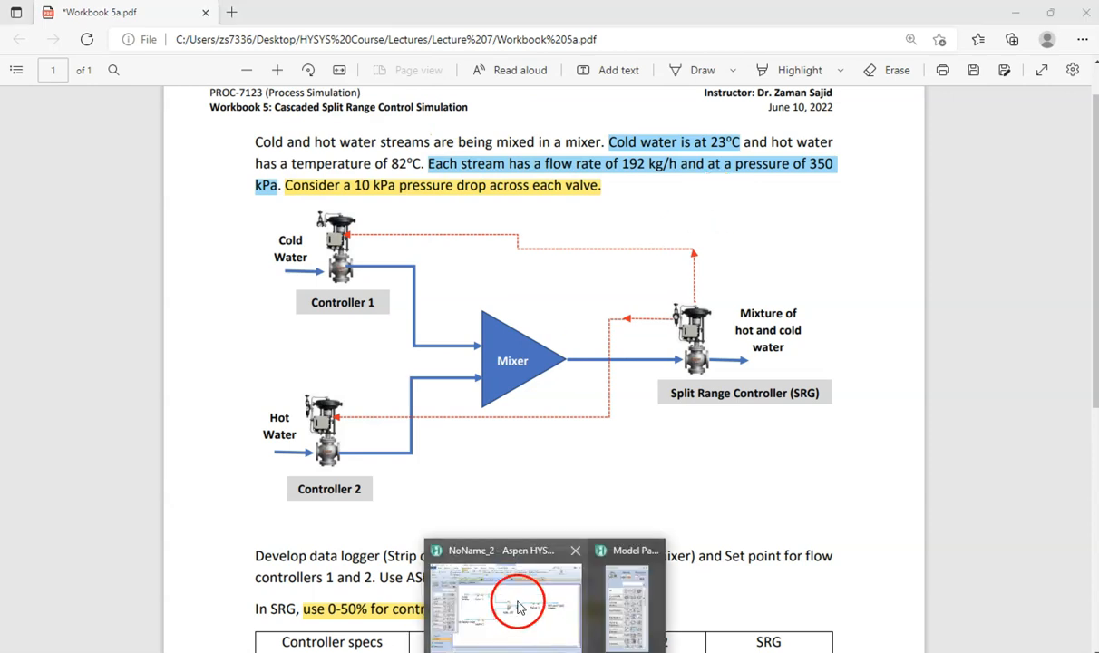
Step: Return to Aspen HYSYS and set the Cold Water stream to 23 °C, 350 kPa and a mass flow of 192 kg/h
{"action": "left_click", "coordinate": [491, 568]}
{"action": "double_click", "coordinate": [260, 240]}
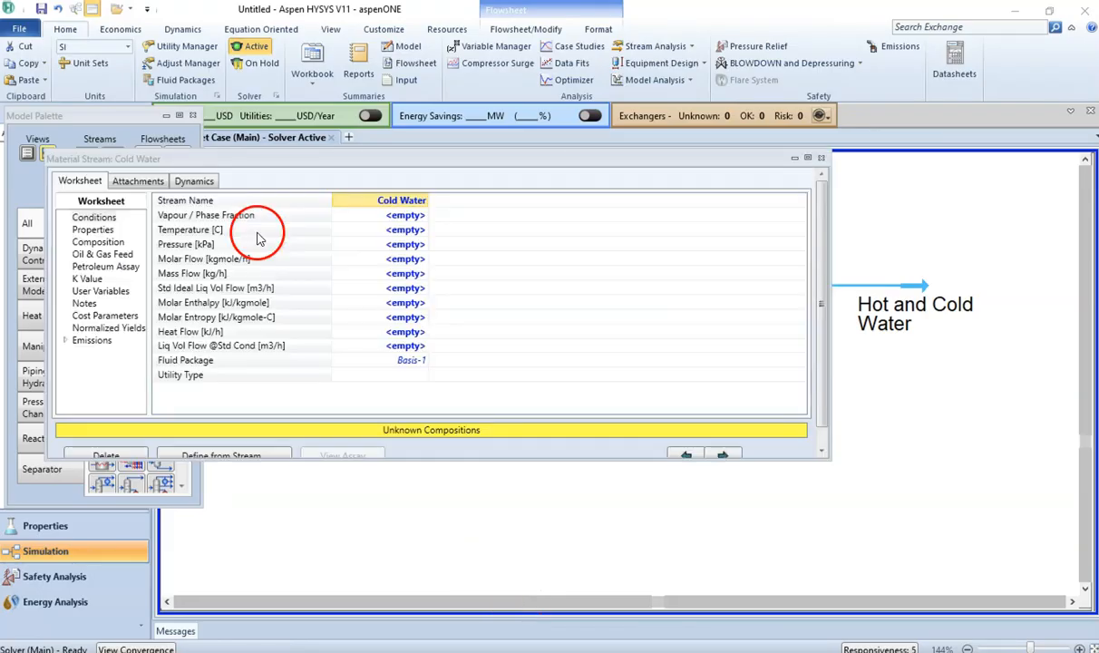
{"action": "left_click", "coordinate": [404, 224]}
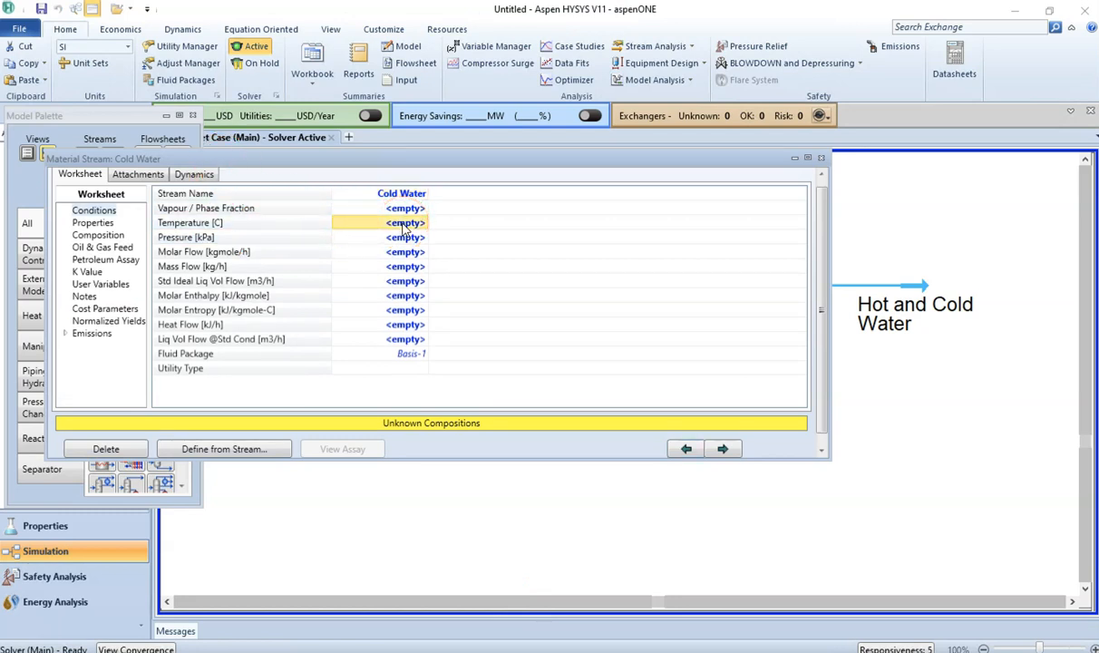
{"action": "key", "text": "Return"}
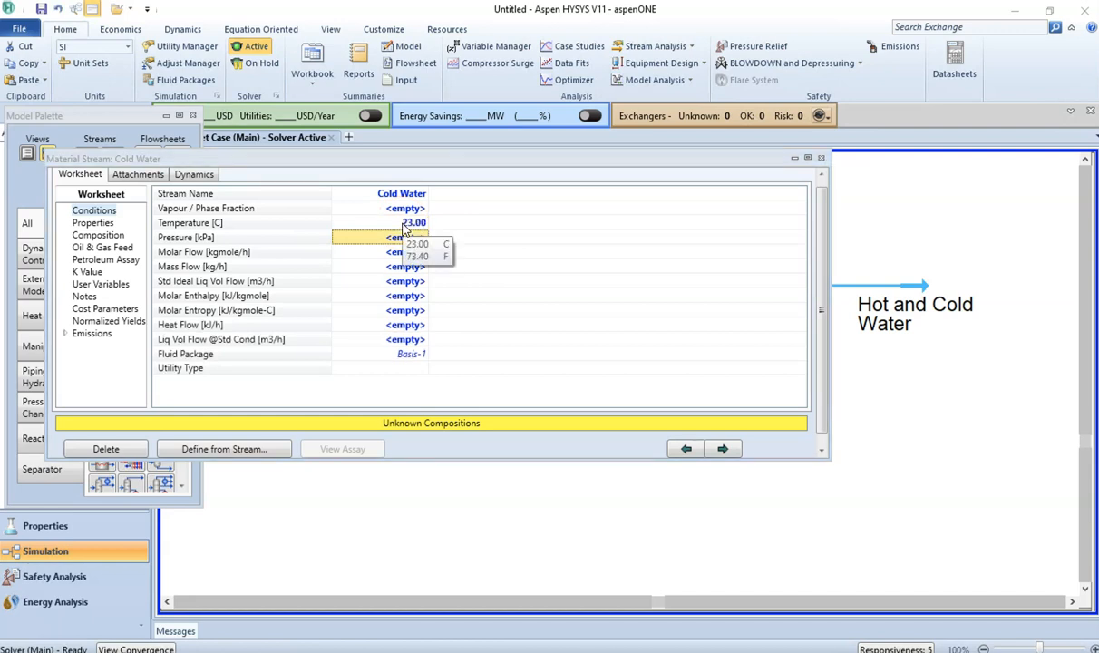
{"action": "type", "text": "1"}
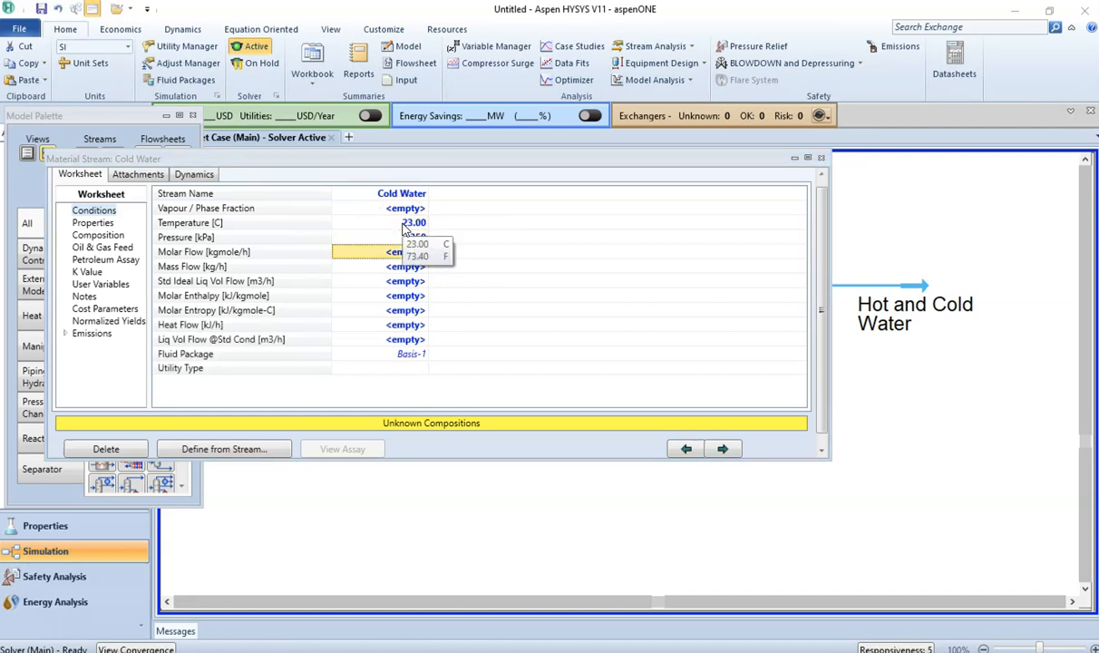
{"action": "left_click", "coordinate": [400, 268]}
{"action": "type", "text": "1"}
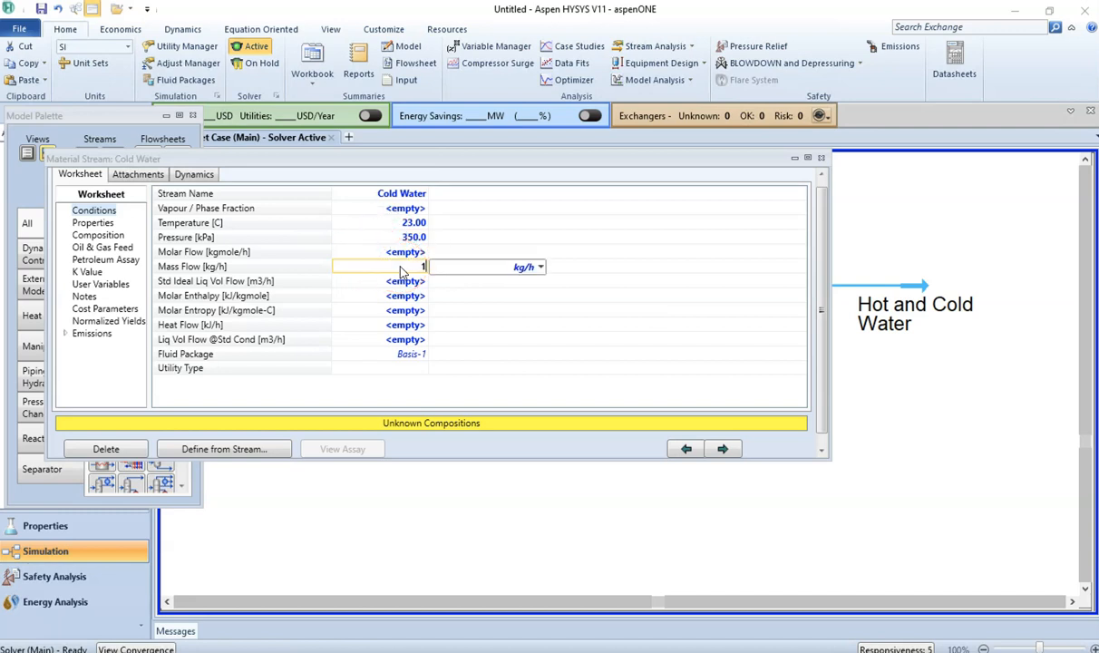
{"action": "type", "text": "92"}
{"action": "key", "text": "Return"}
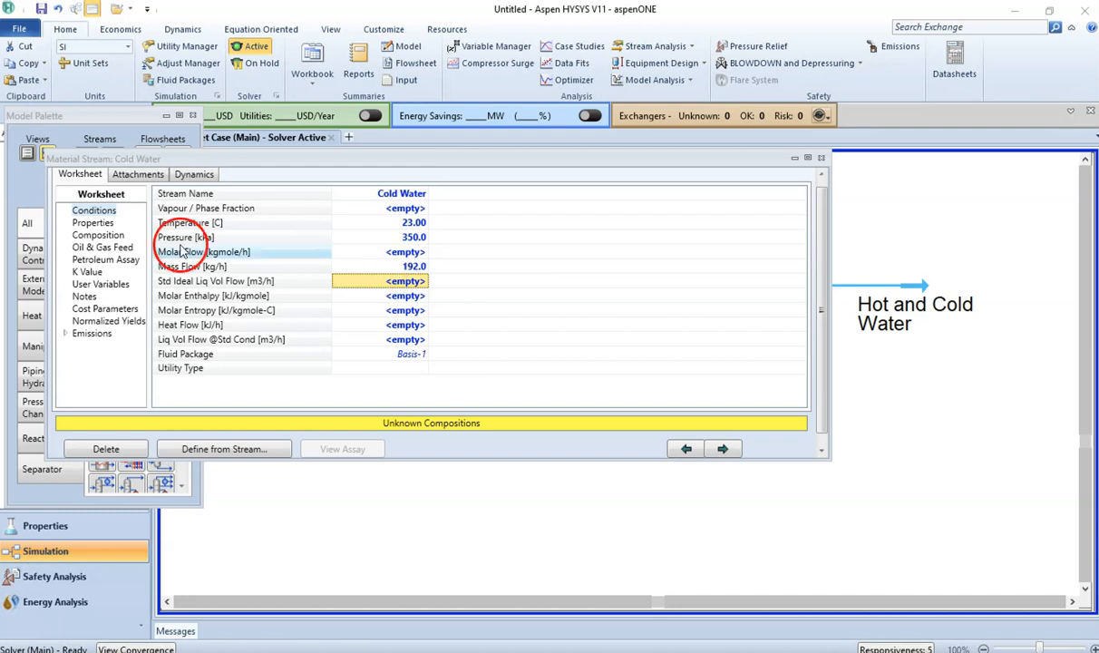
Step: Set the Cold Water stream's H2O mole fraction to 1, accept the composition and close the stream window
{"action": "left_click", "coordinate": [125, 237]}
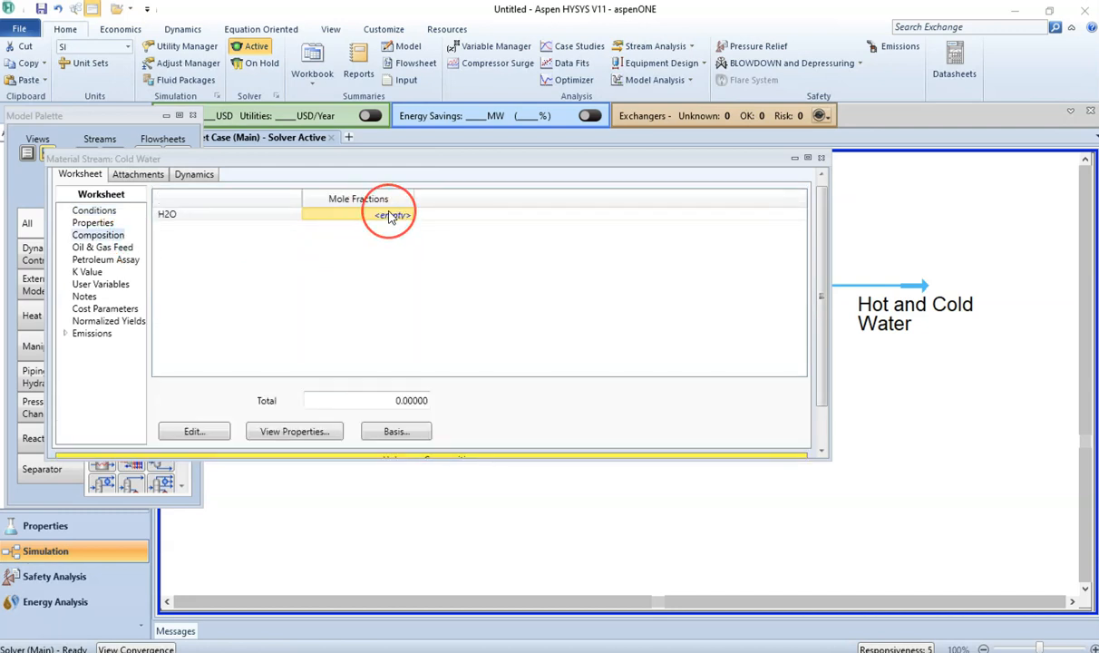
{"action": "type", "text": "1"}
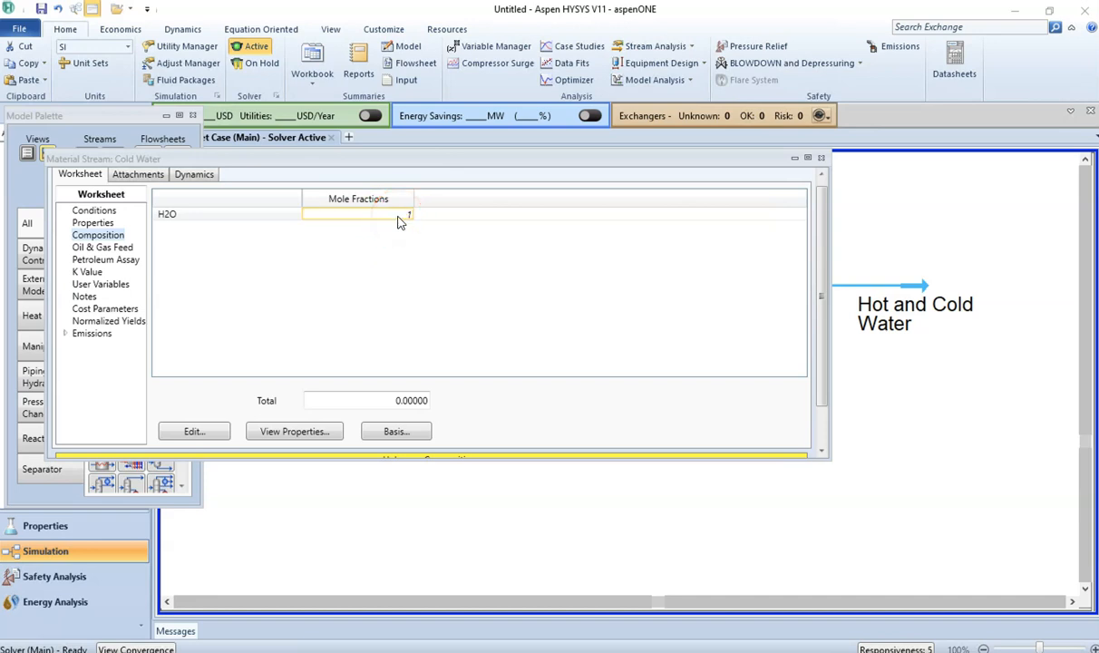
{"action": "key", "text": "Return"}
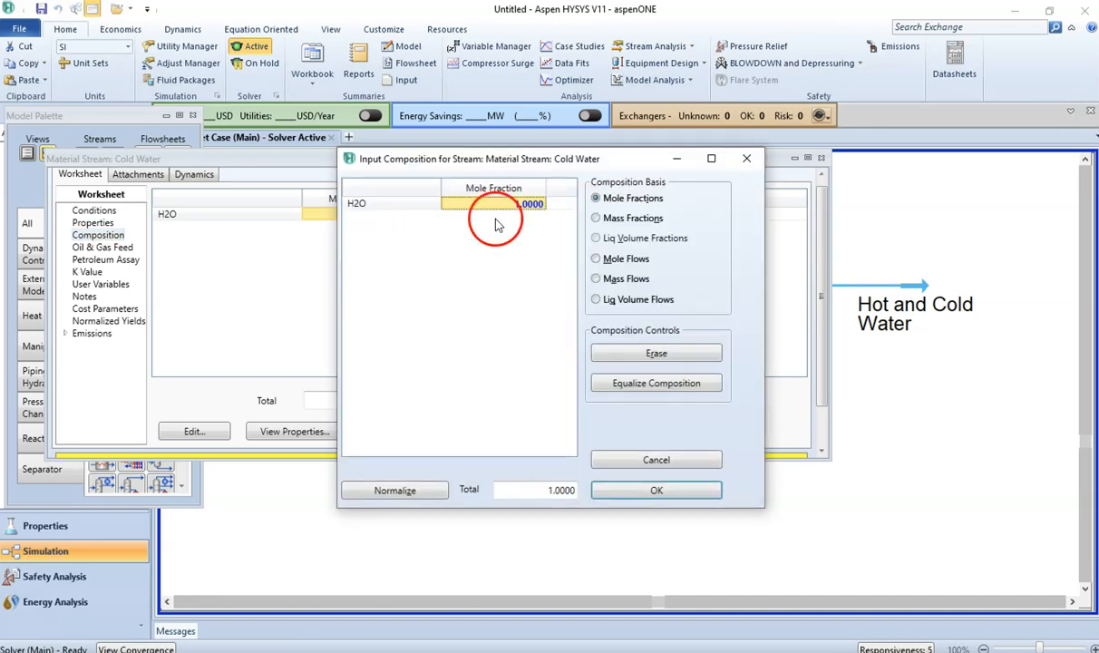
{"action": "left_click", "coordinate": [627, 489]}
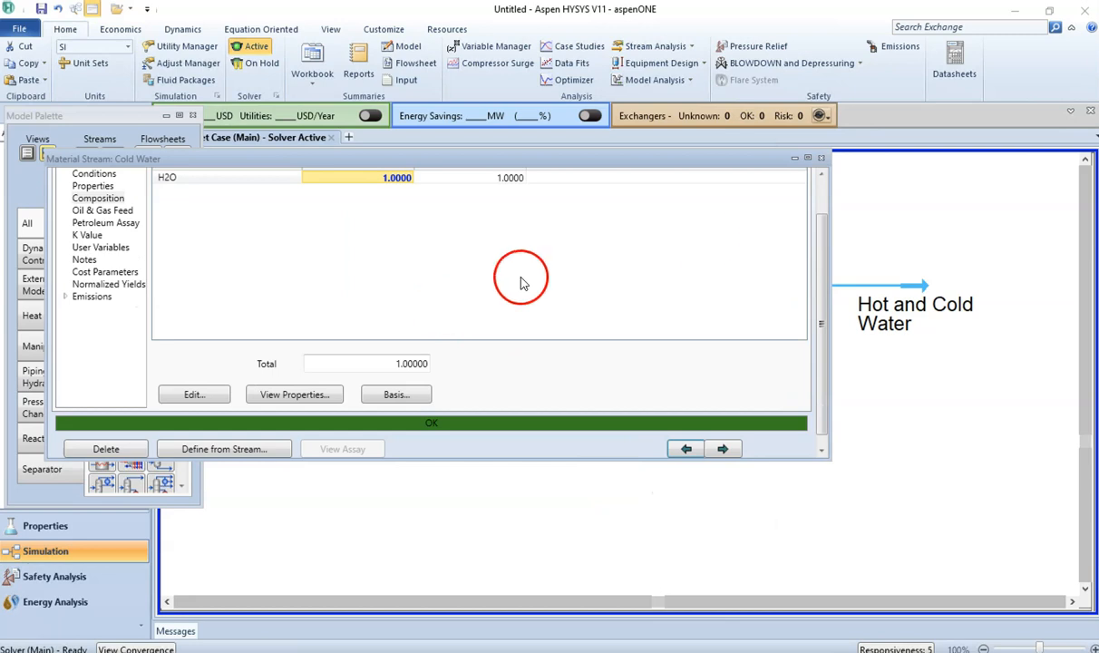
{"action": "left_click", "coordinate": [822, 159]}
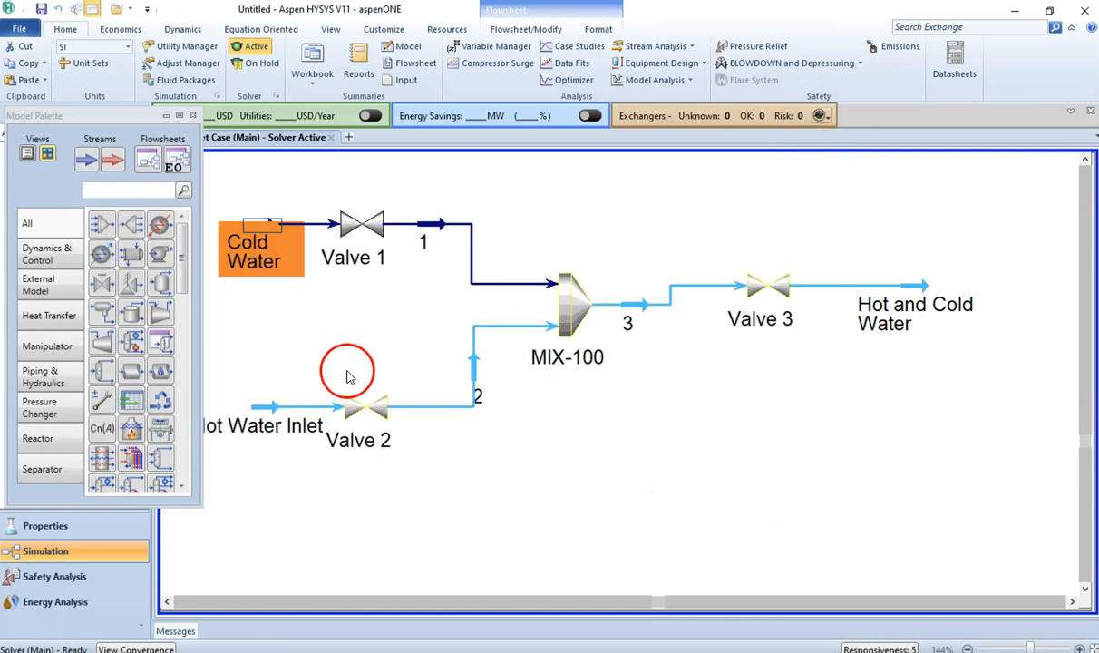
Step: Open the Hot Water Inlet stream, and in the Workbook 5a PDF highlight the hot water temperature text in pink
{"action": "double_click", "coordinate": [252, 413]}
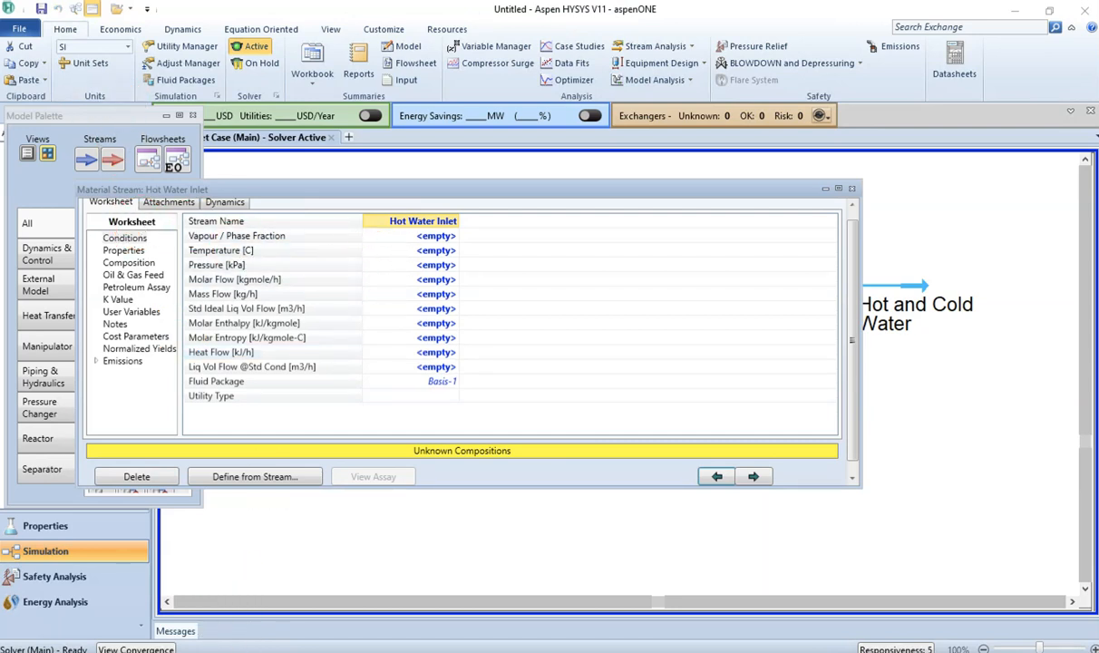
{"action": "key", "text": "alt+Tab"}
{"action": "left_click_drag", "start_coordinate": [772, 141], "coordinate": [416, 163]}
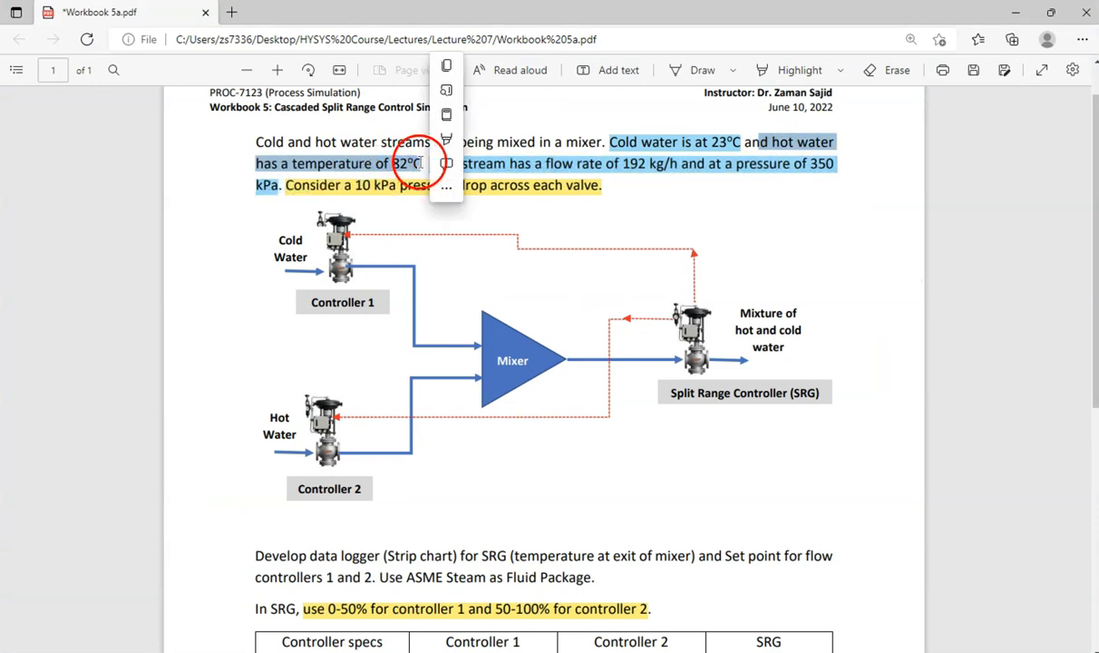
{"action": "mouse_move", "coordinate": [452, 145]}
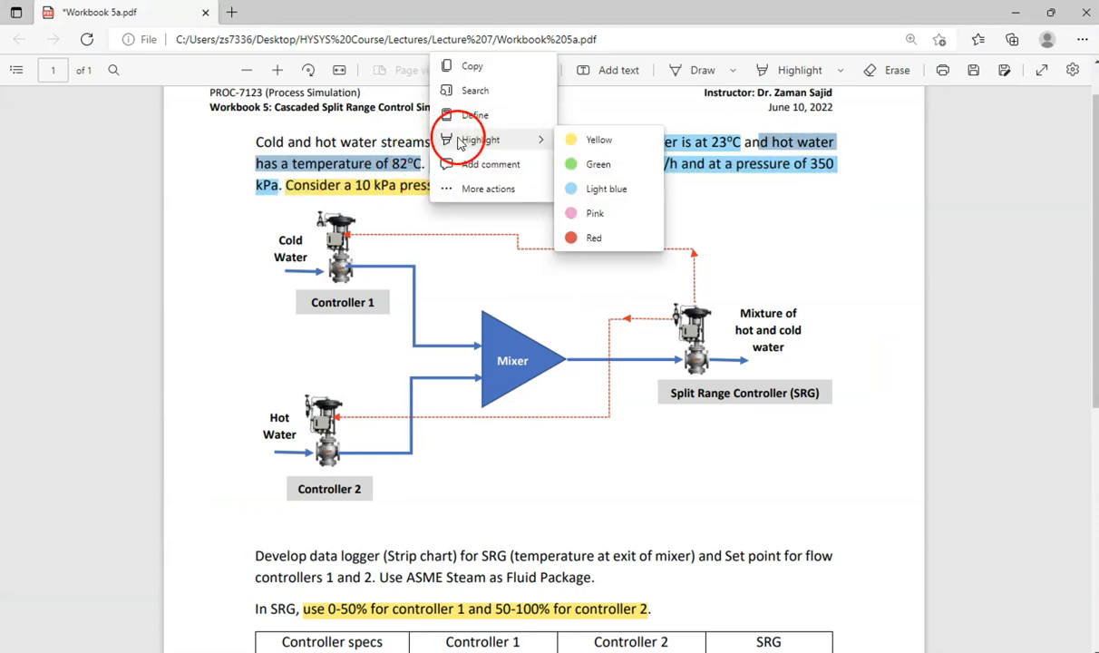
{"action": "left_click", "coordinate": [603, 216]}
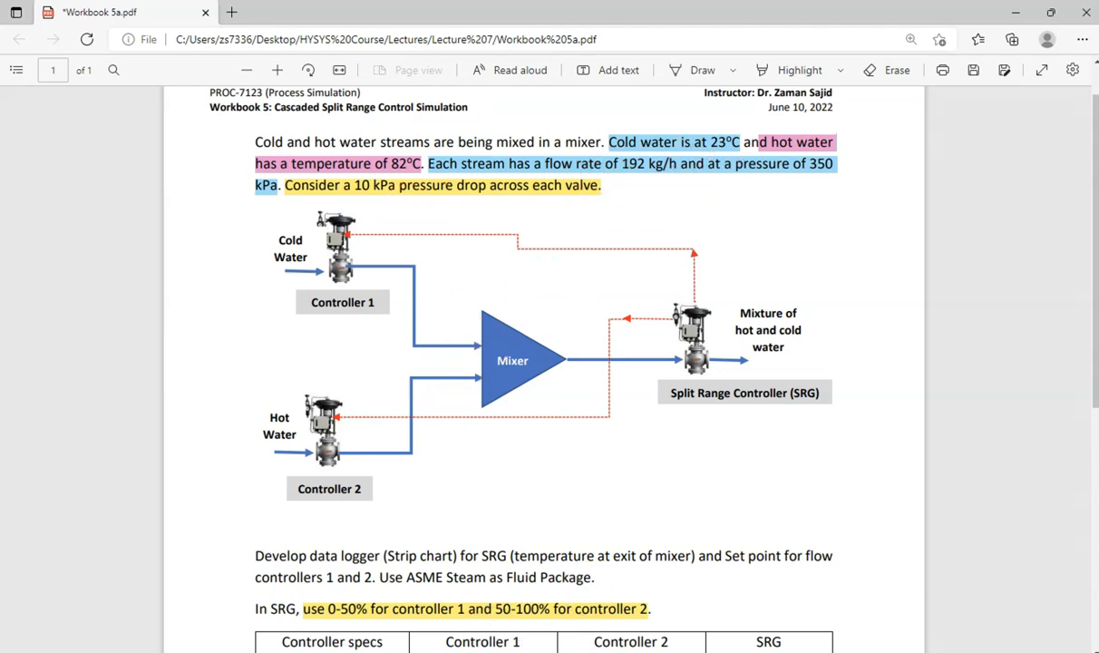
Step: Return to Aspen HYSYS and set the Hot Water Inlet stream to 82 °C, 350 kPa and a mass flow of 192 kg/h
{"action": "left_click", "coordinate": [657, 601]}
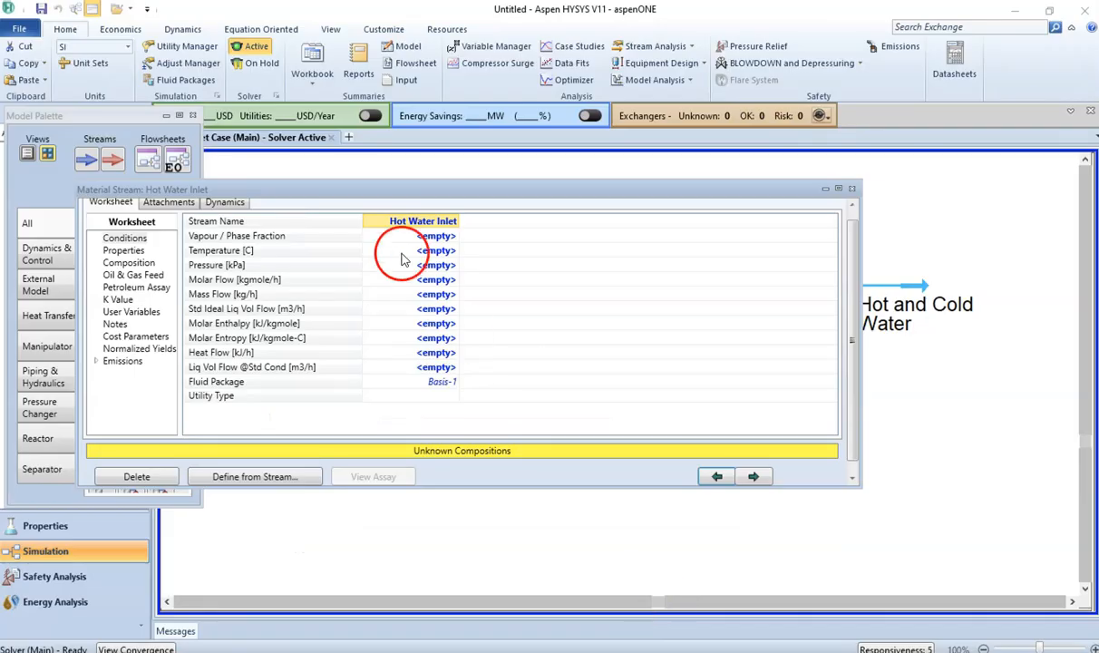
{"action": "left_click", "coordinate": [417, 255]}
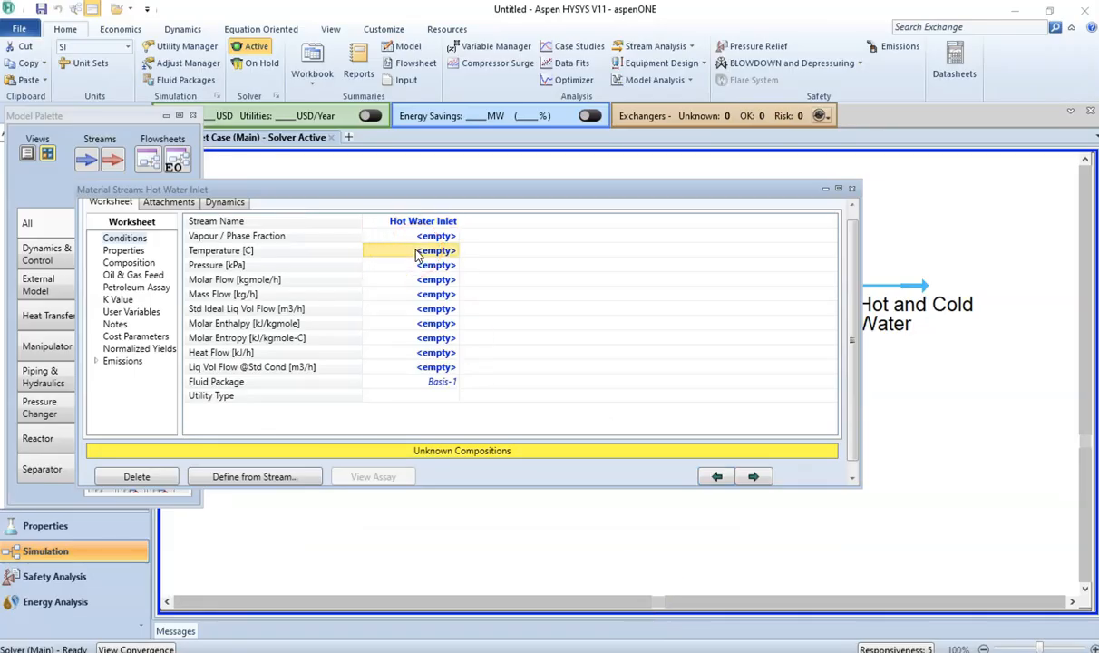
{"action": "type", "text": "82"}
{"action": "key", "text": "Return"}
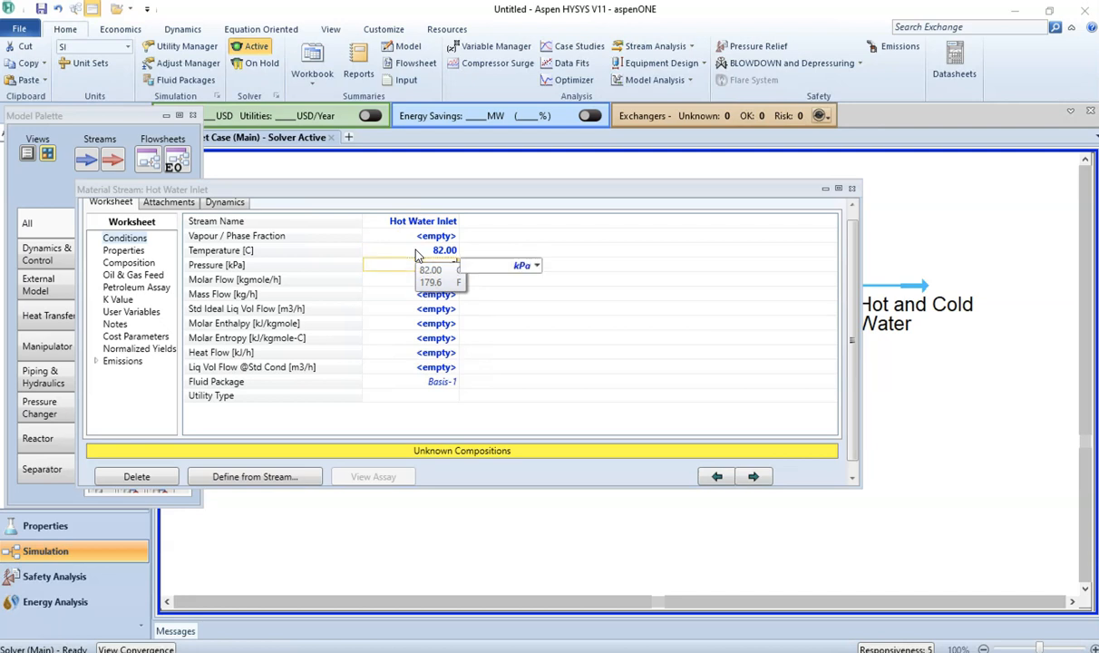
{"action": "key", "text": "Return"}
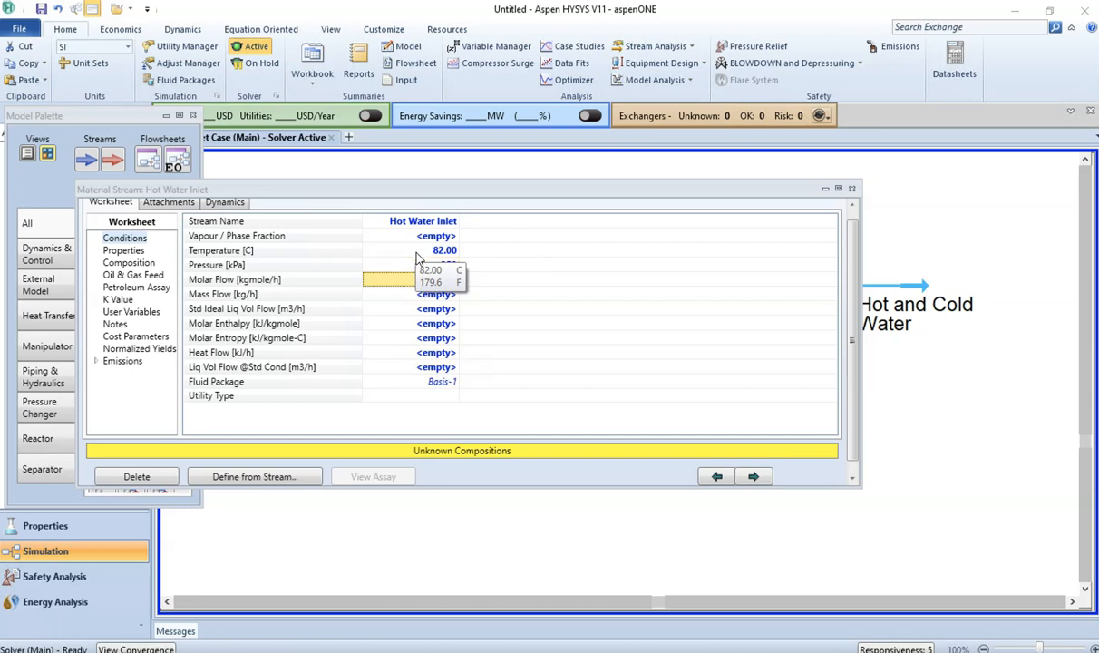
{"action": "left_click", "coordinate": [438, 296]}
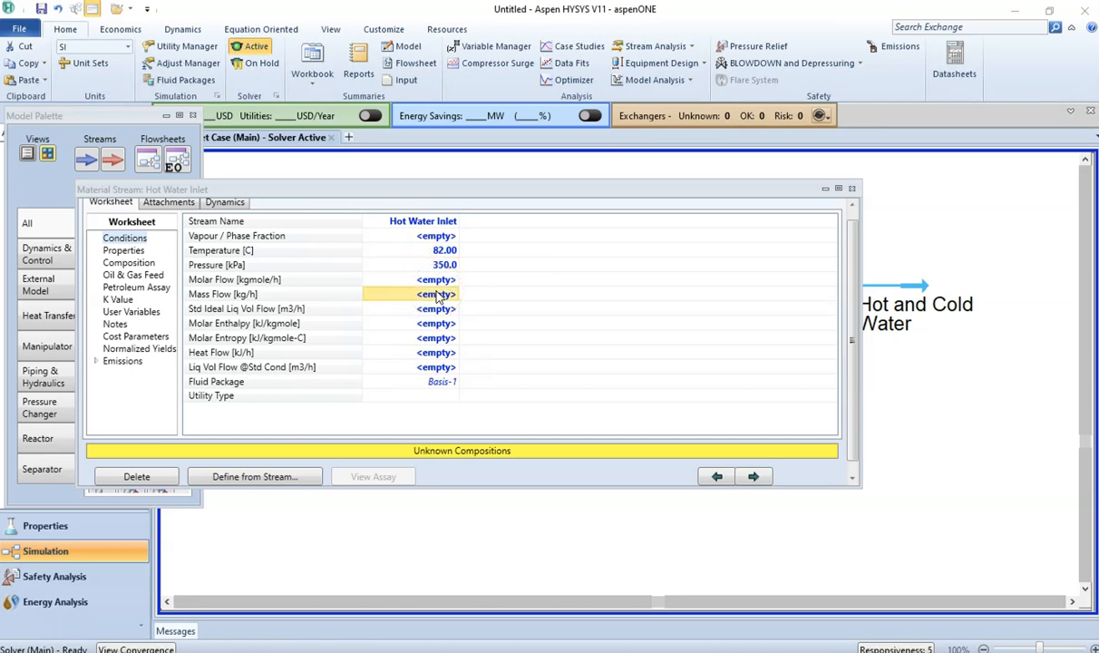
{"action": "type", "text": "192"}
{"action": "key", "text": "Return"}
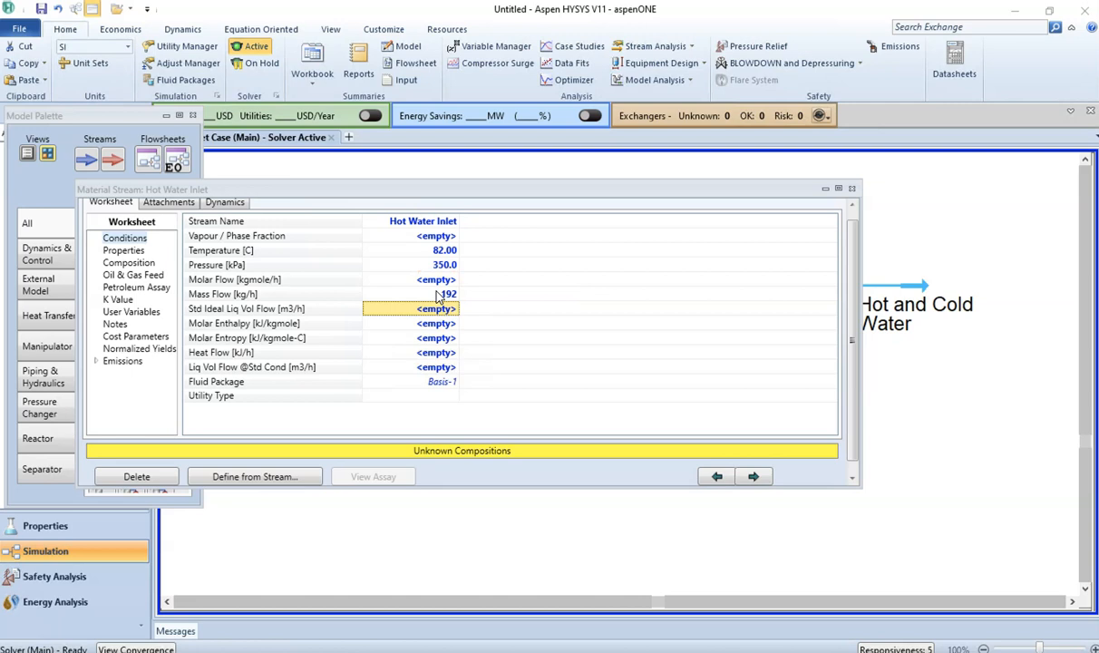
Step: Set the Hot Water Inlet stream's H2O mole fraction to 1, accept the composition and close the stream window
{"action": "left_click", "coordinate": [145, 262]}
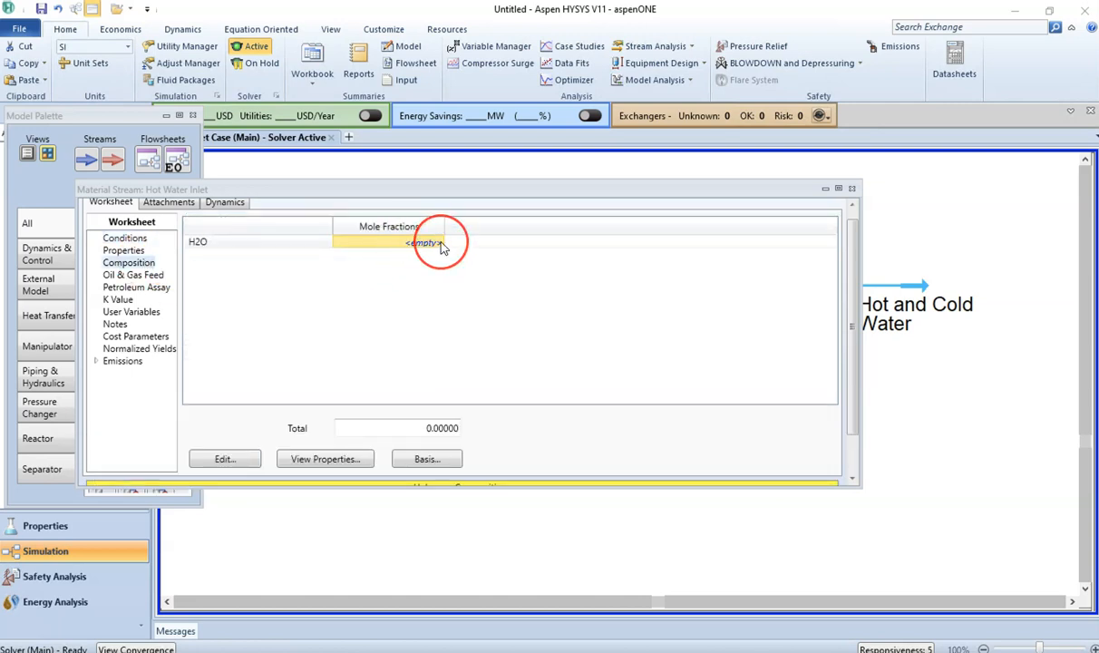
{"action": "type", "text": "1"}
{"action": "key", "text": "Return"}
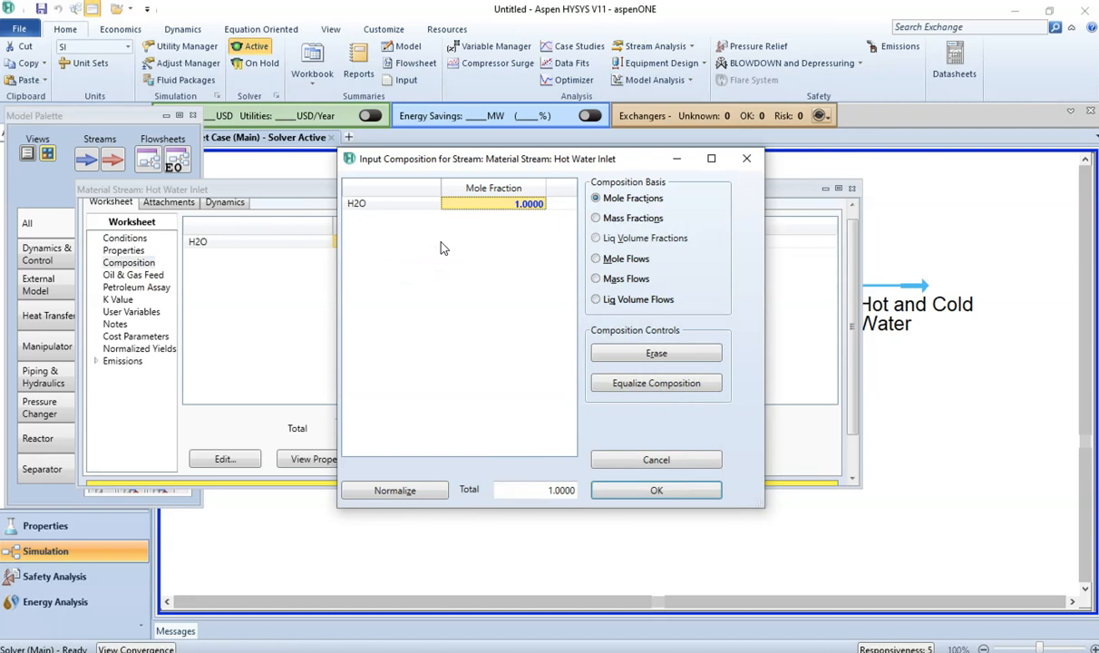
{"action": "left_click", "coordinate": [658, 491]}
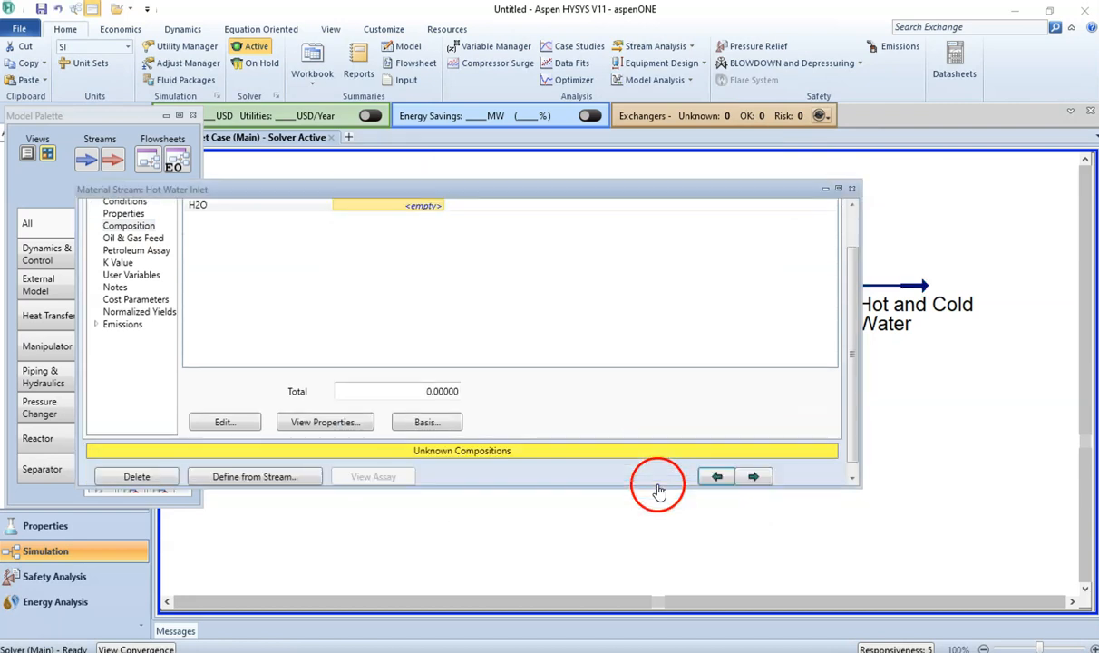
{"action": "left_click", "coordinate": [852, 188]}
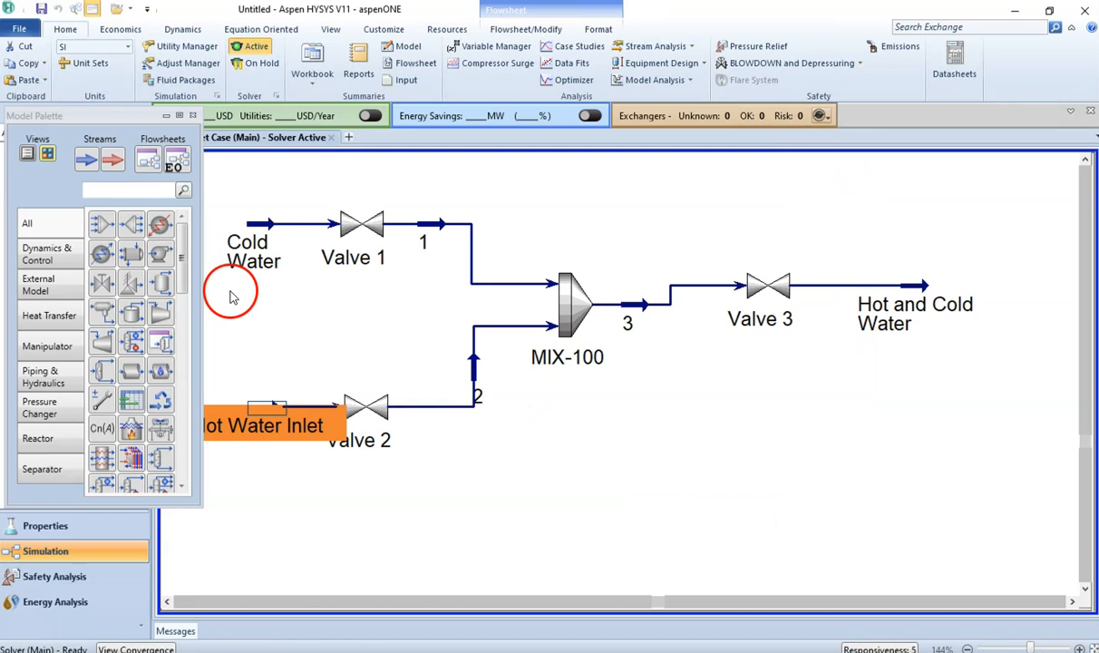
{"action": "left_click", "coordinate": [267, 306]}
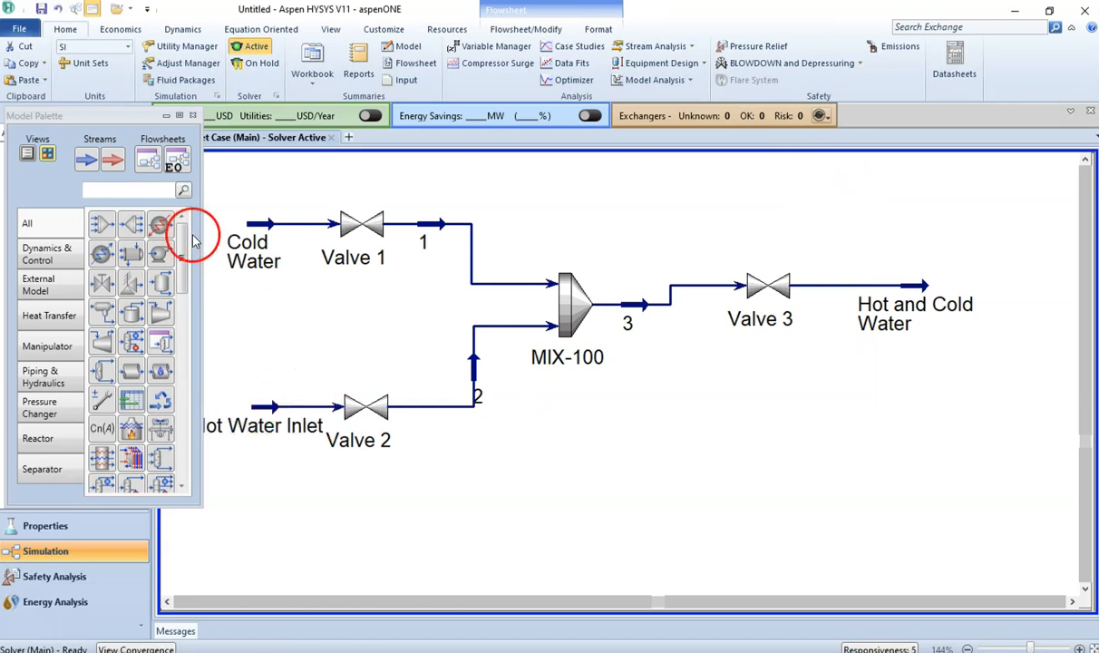
Step: Size Valve 1 from its rating settings with the linear characteristic and current conditions, and close the valve window
{"action": "left_click_drag", "start_coordinate": [105, 125], "coordinate": [82, 127]}
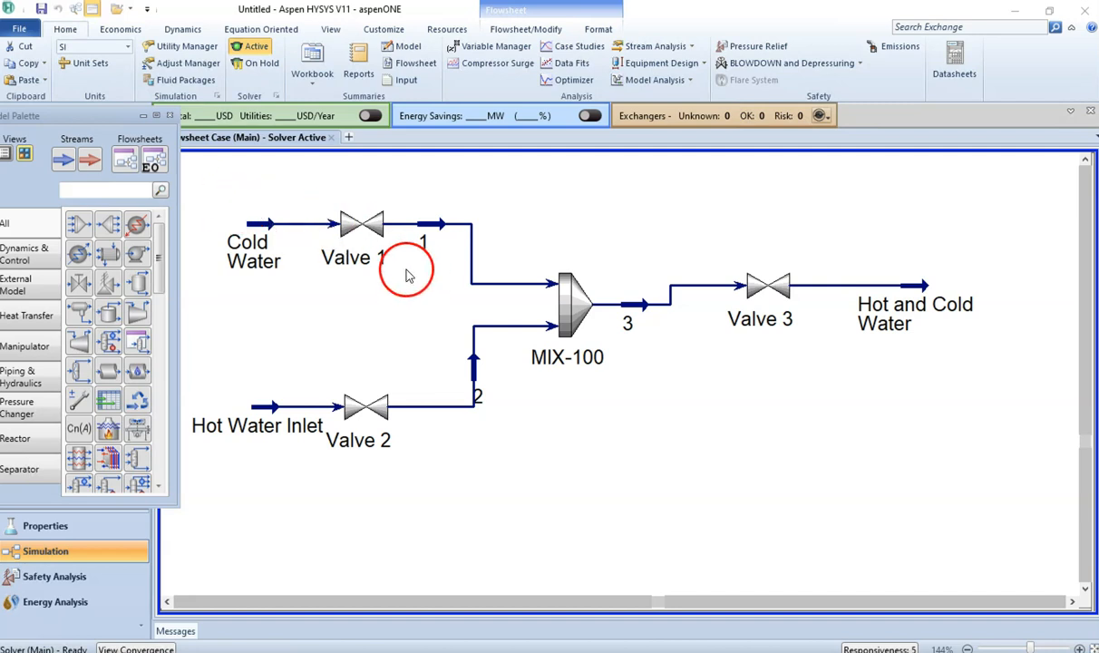
{"action": "double_click", "coordinate": [363, 227]}
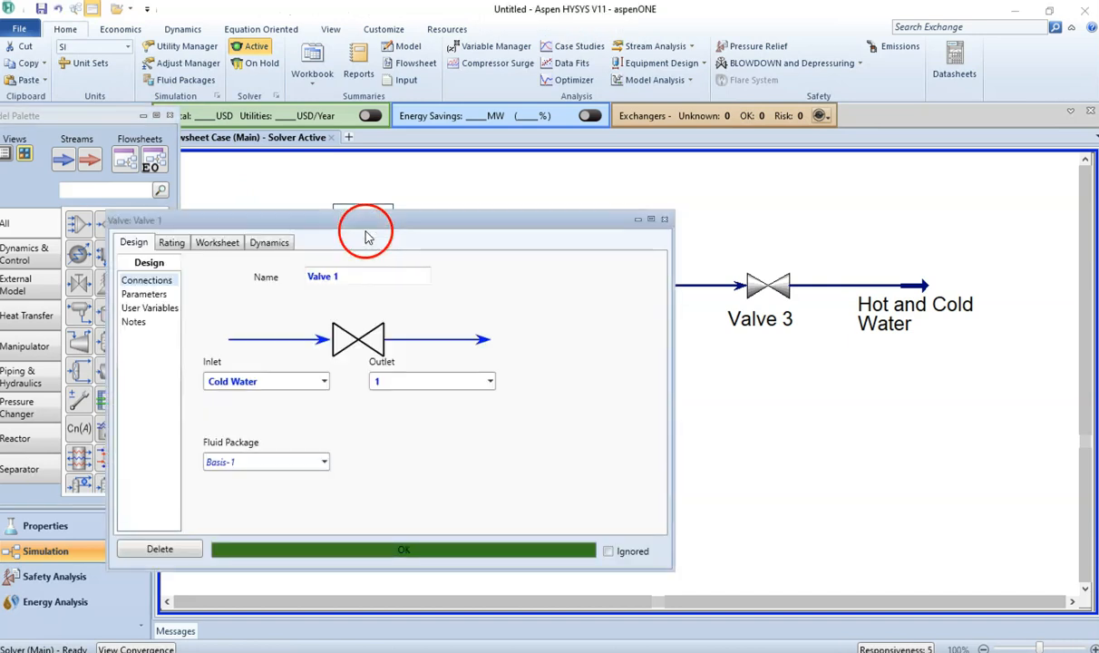
{"action": "left_click_drag", "start_coordinate": [352, 225], "coordinate": [778, 95]}
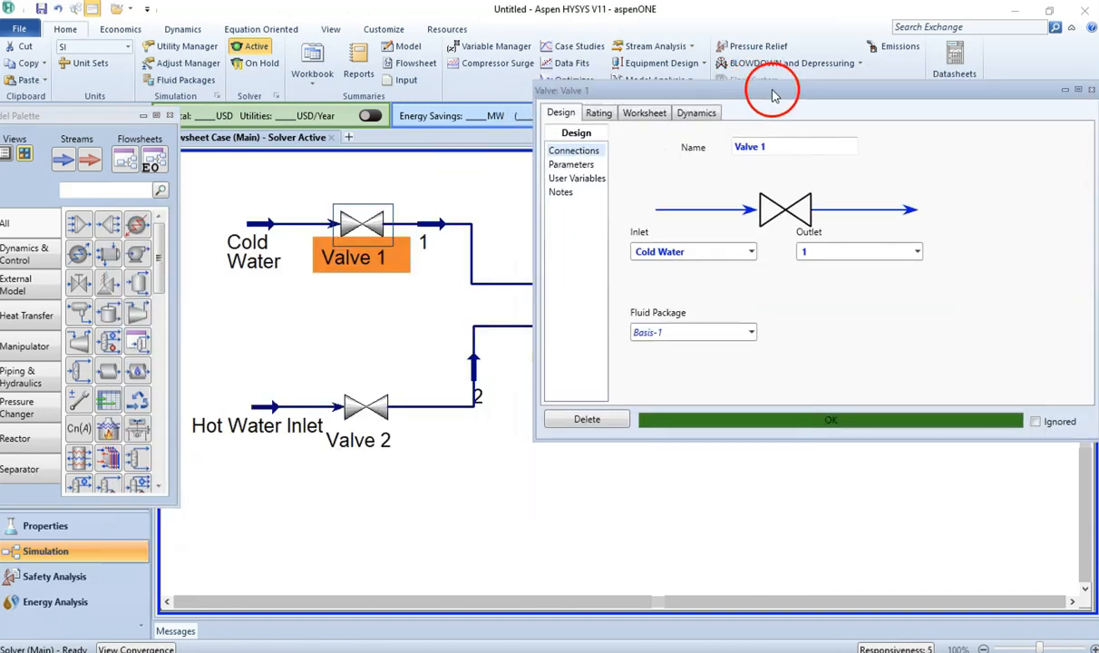
{"action": "left_click", "coordinate": [599, 114]}
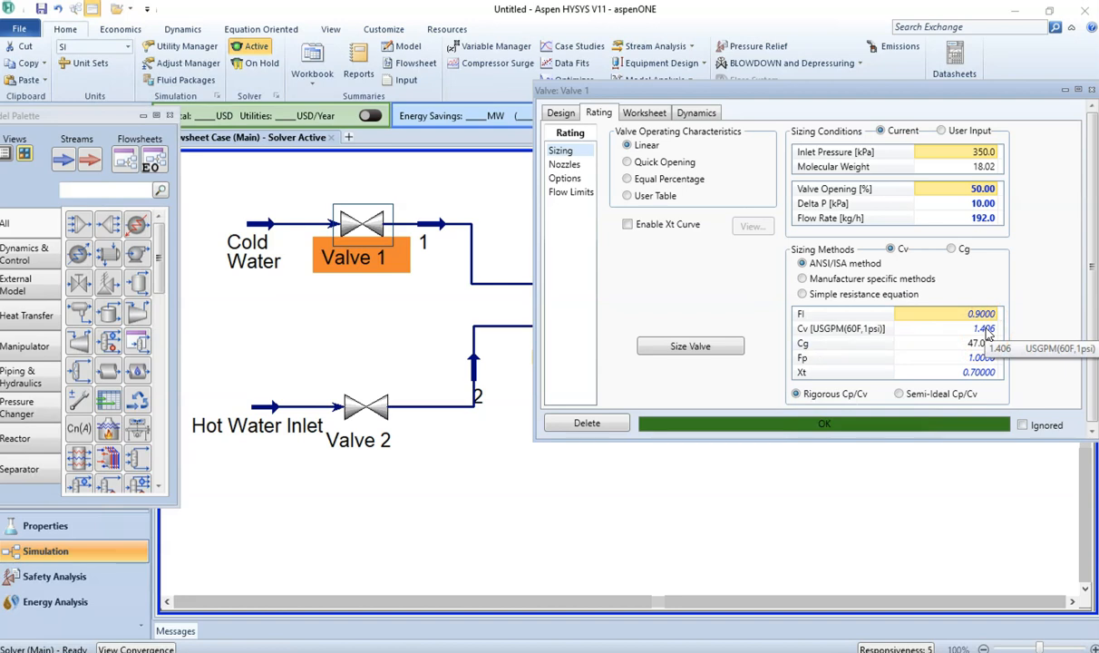
{"action": "left_click", "coordinate": [695, 348]}
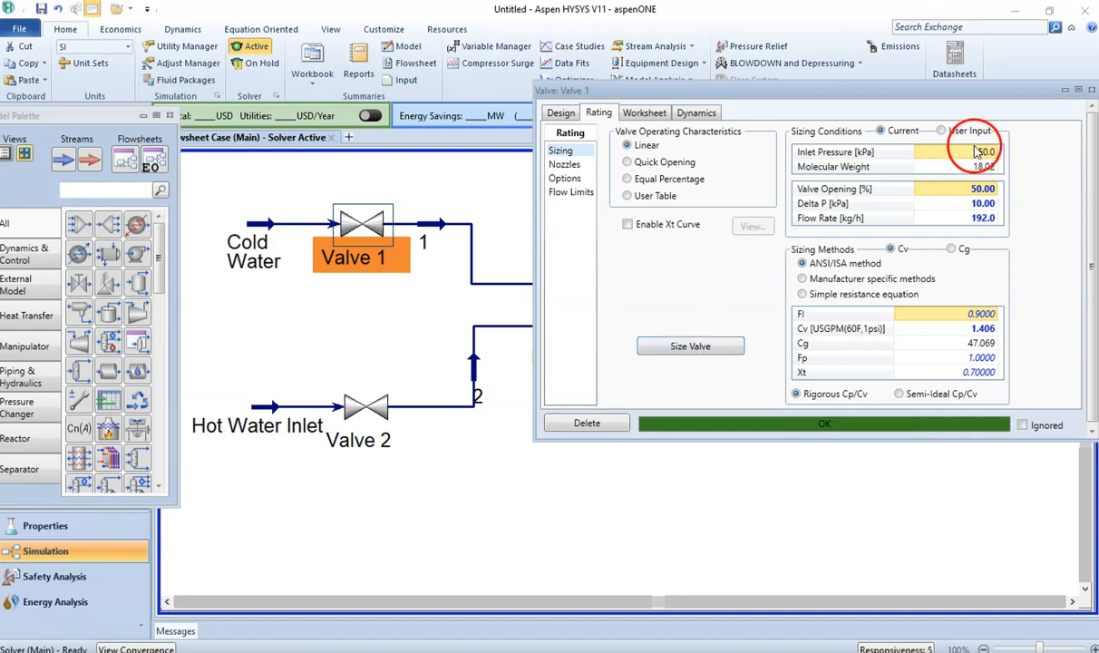
{"action": "left_click", "coordinate": [1092, 91]}
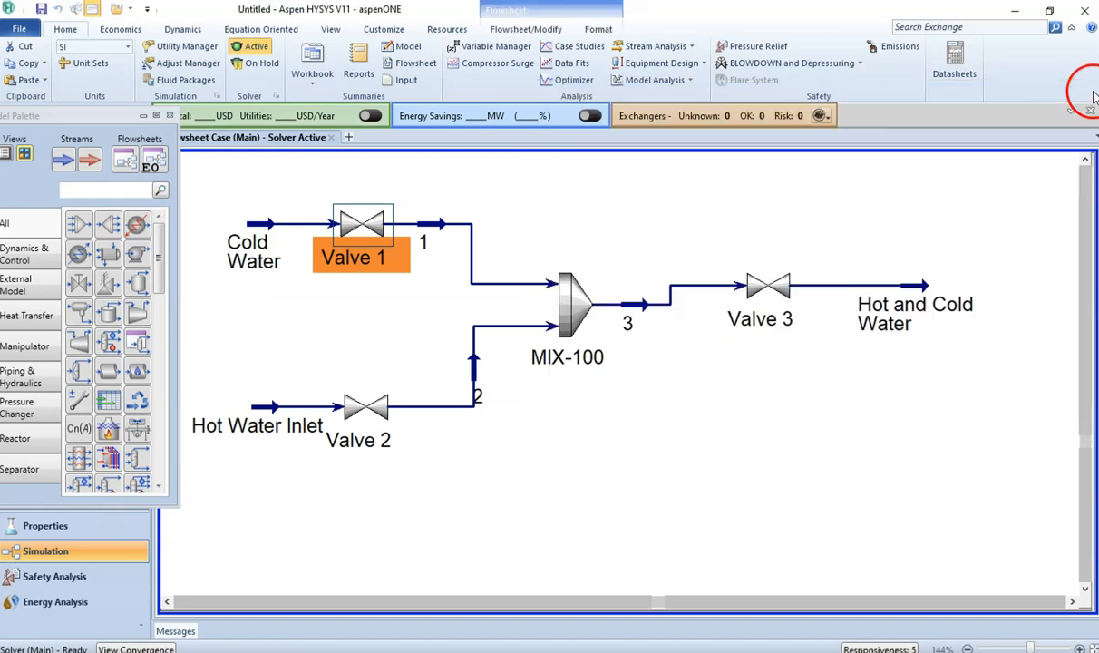
Step: Open Valve 2, size it from its rating settings under the current conditions, and close its window
{"action": "left_click", "coordinate": [366, 422]}
{"action": "double_click", "coordinate": [366, 423]}
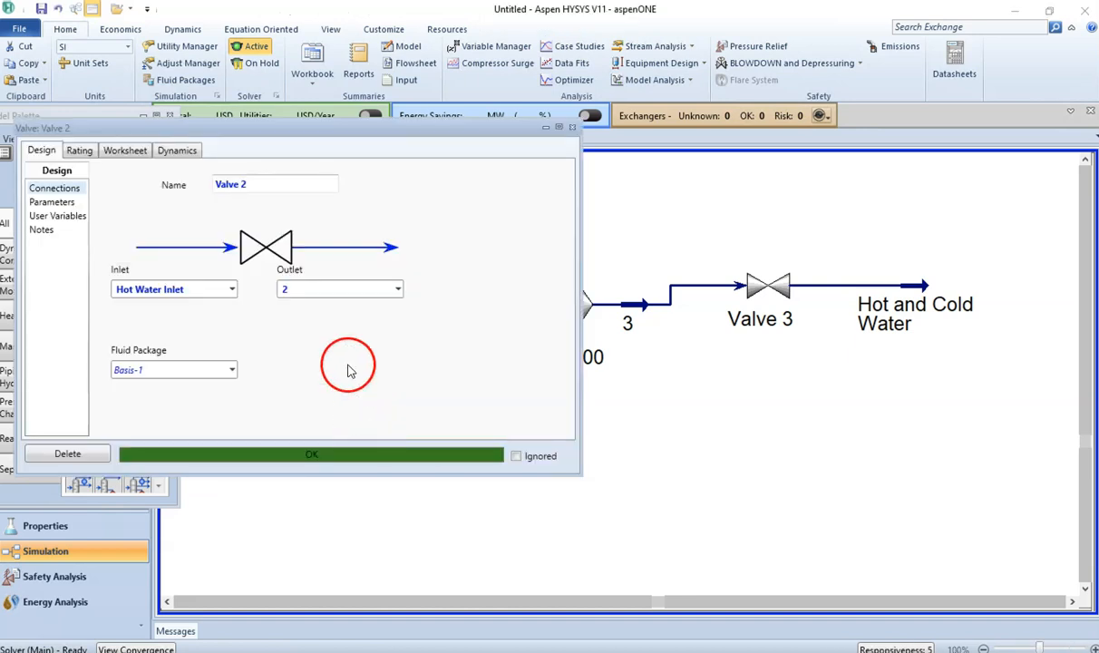
{"action": "left_click", "coordinate": [79, 152]}
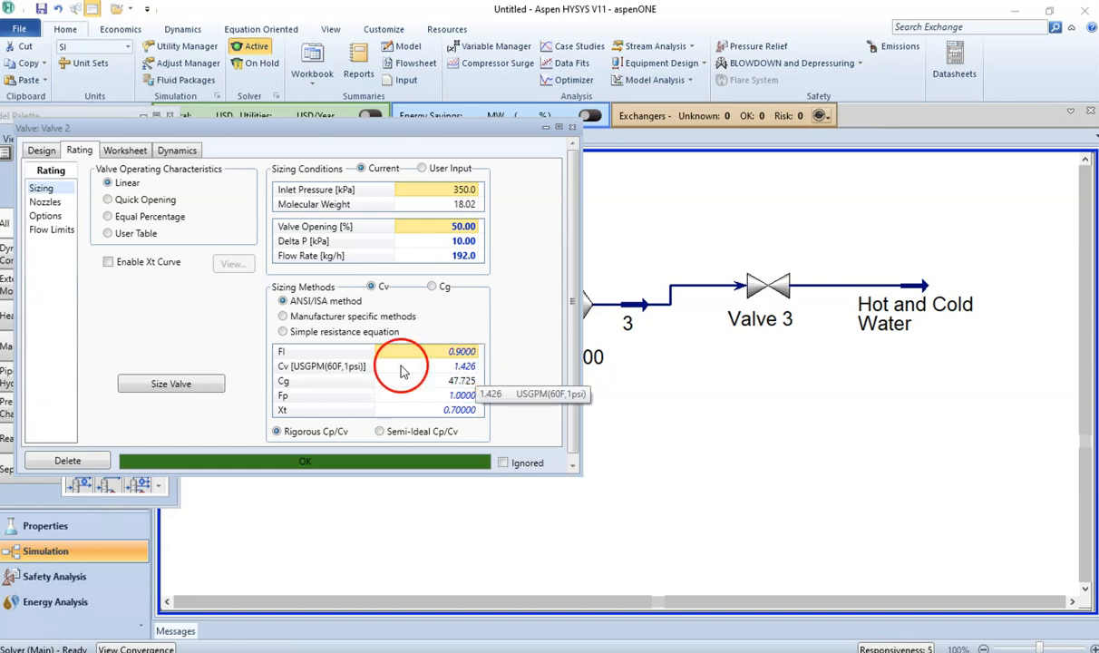
{"action": "left_click", "coordinate": [172, 387]}
{"action": "left_click", "coordinate": [573, 127]}
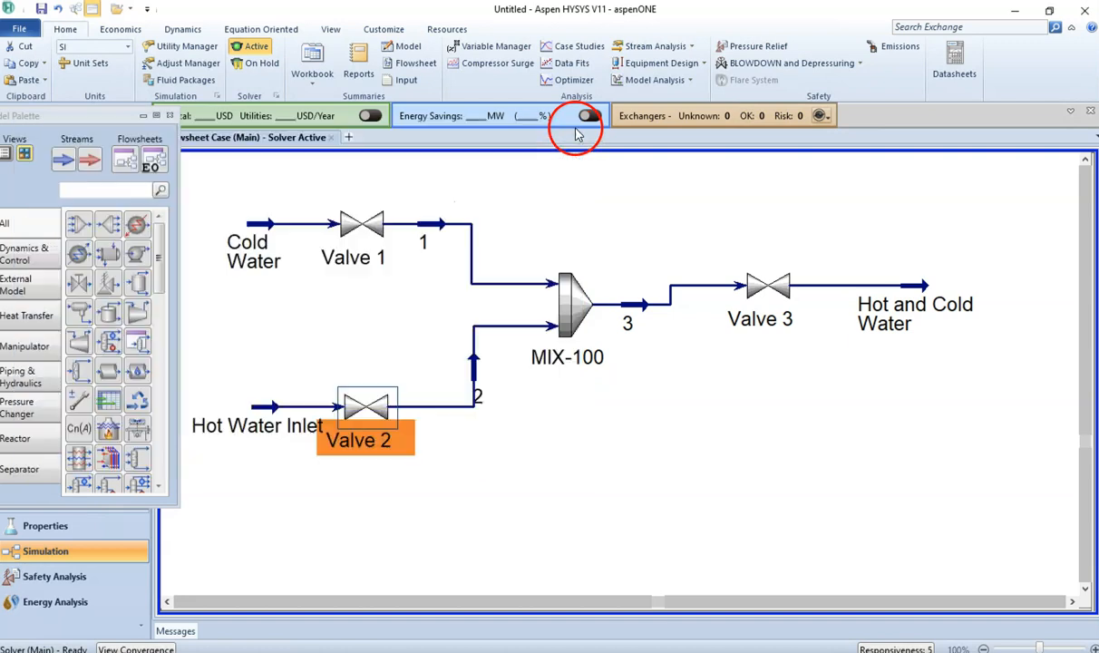
Step: Size Valve 3 at the mixer outlet from its rating settings and close its window
{"action": "double_click", "coordinate": [773, 290]}
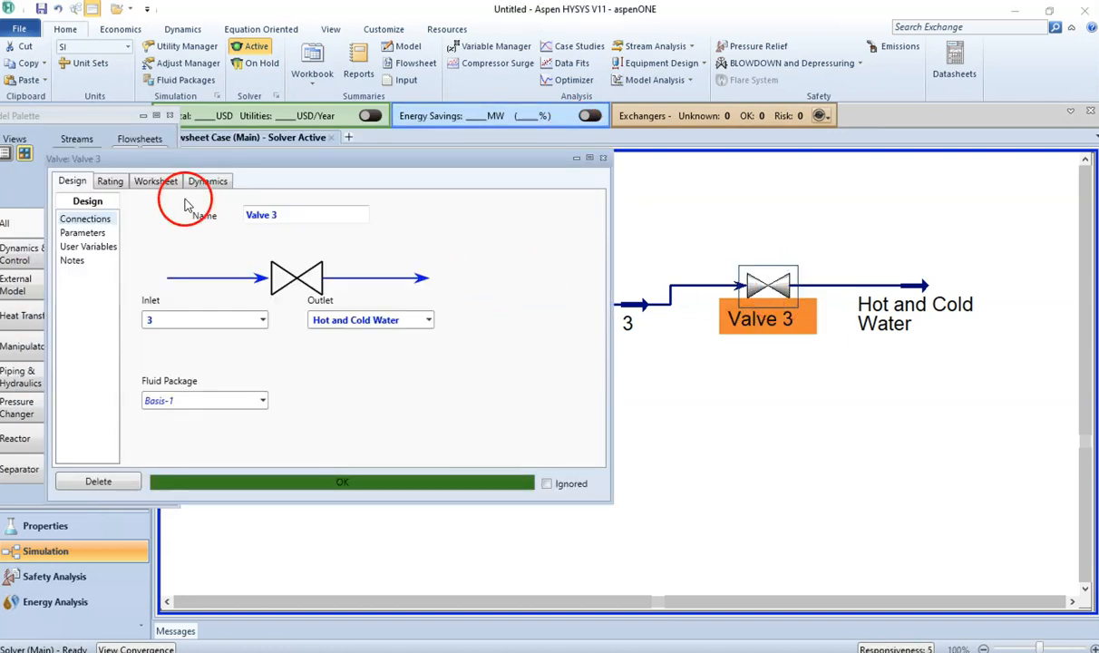
{"action": "left_click", "coordinate": [110, 182]}
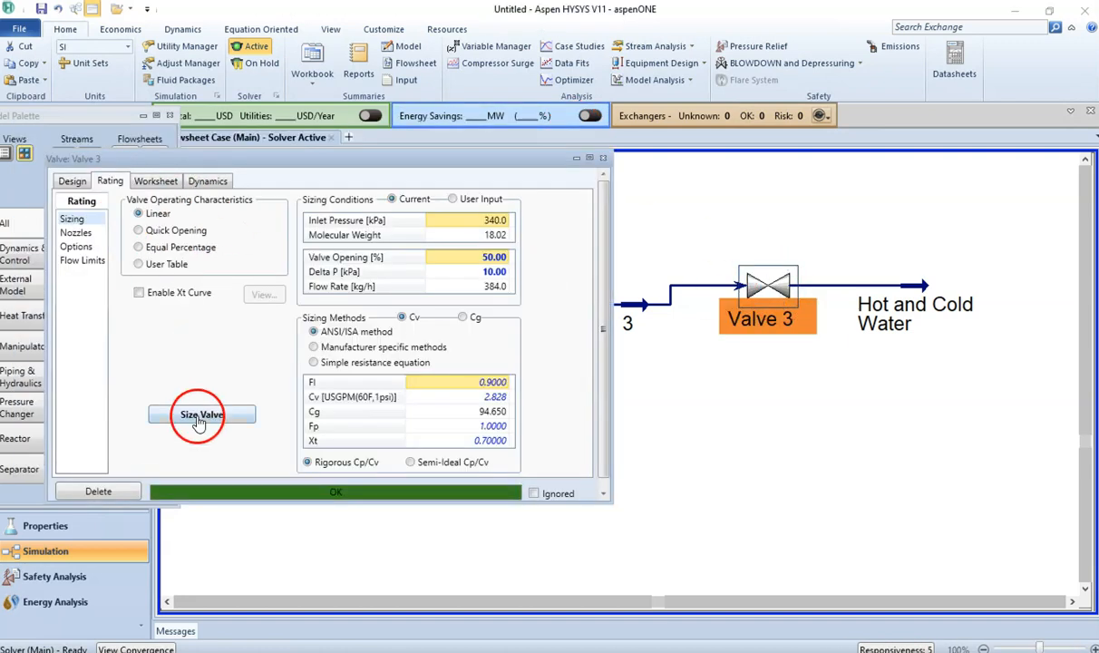
{"action": "left_click", "coordinate": [604, 158]}
{"action": "left_click", "coordinate": [631, 479]}
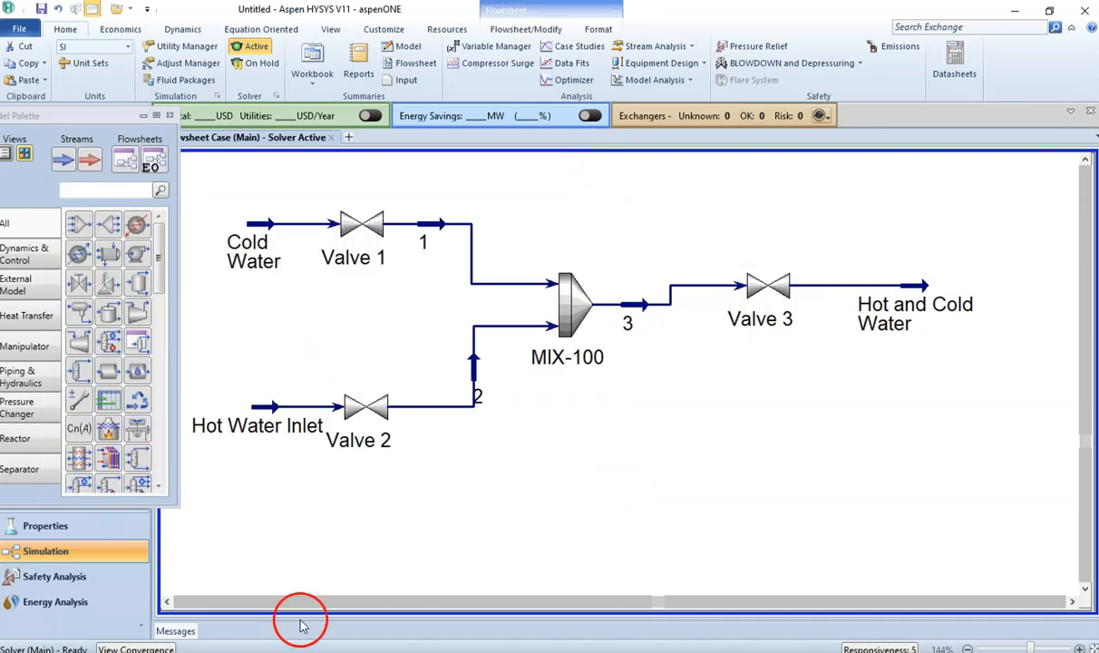
Step: Consult the Workbook 5a PDF, and in Aspen HYSYS add PID controllers beside Valves 1 and 2 and a split-range controller above Valve 3
{"action": "left_click", "coordinate": [343, 601]}
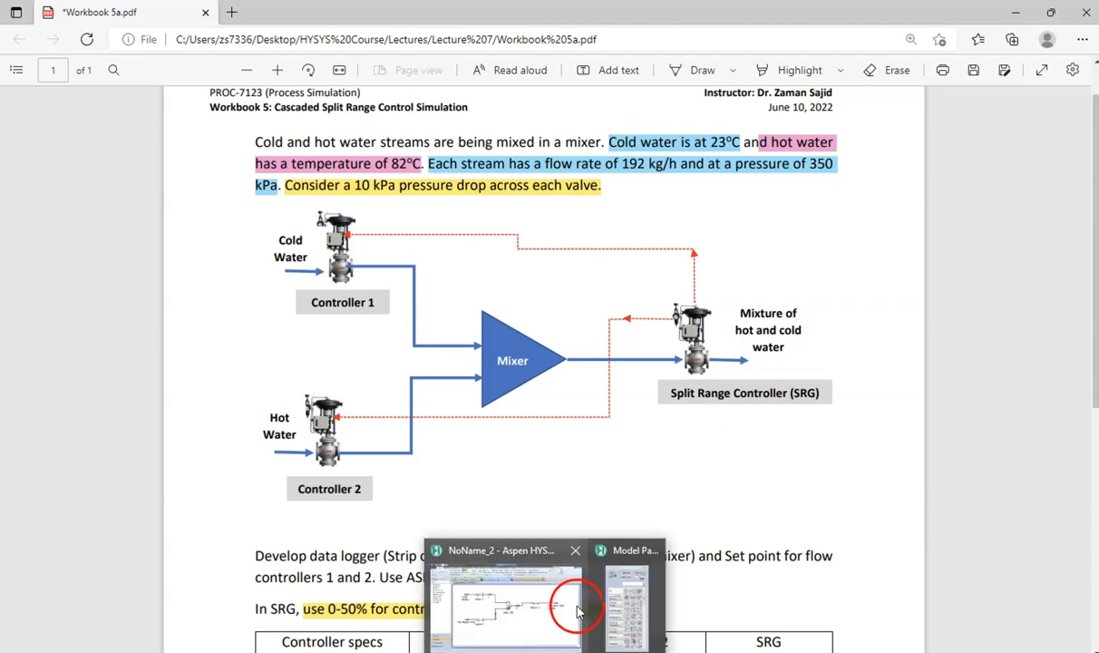
{"action": "left_click", "coordinate": [537, 606]}
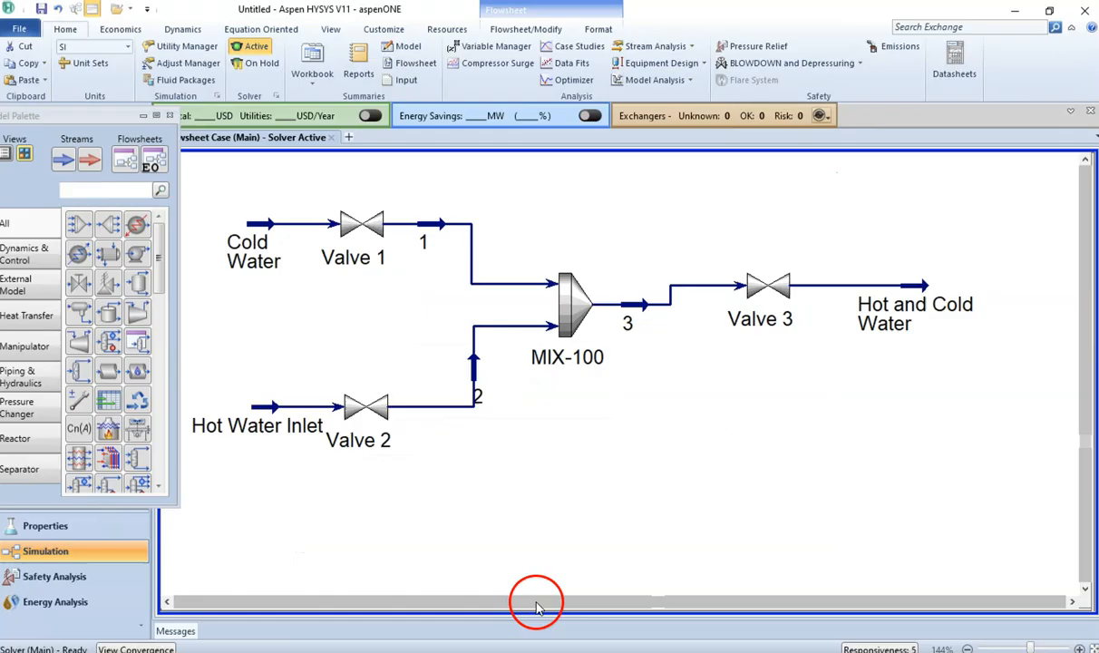
{"action": "left_click", "coordinate": [30, 258]}
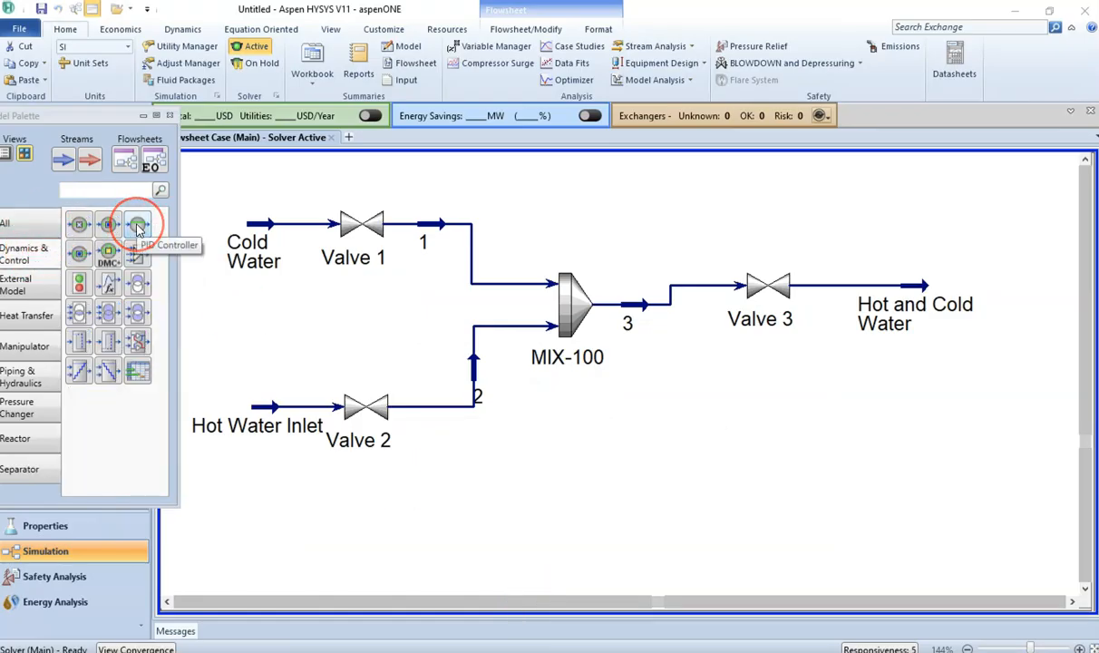
{"action": "left_click_drag", "start_coordinate": [138, 227], "coordinate": [393, 205]}
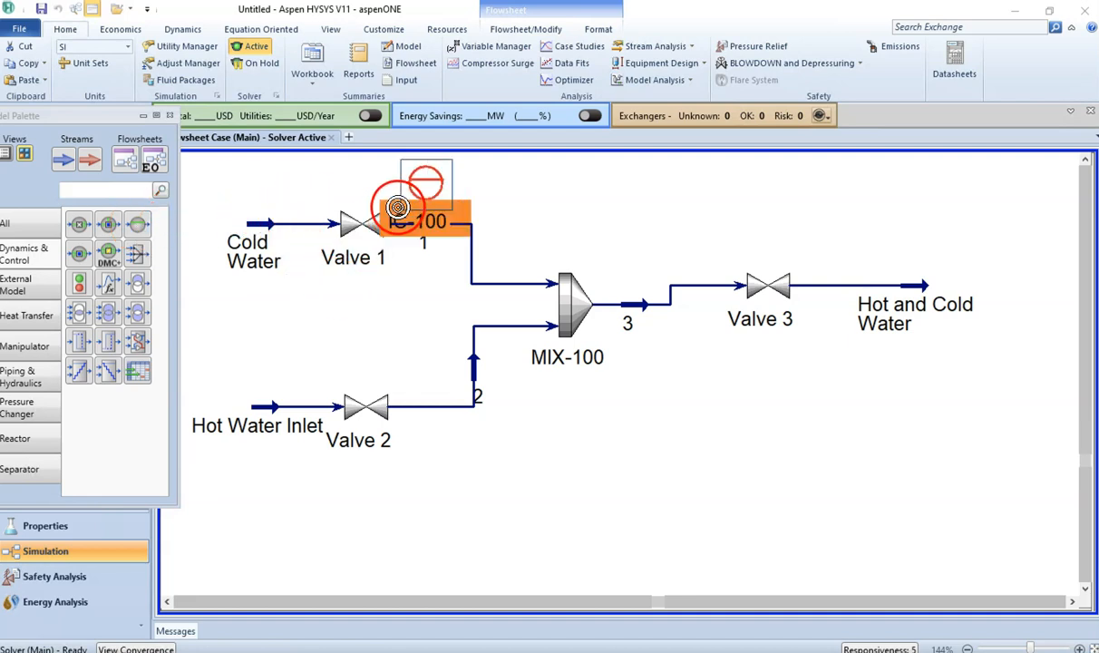
{"action": "left_click_drag", "start_coordinate": [138, 226], "coordinate": [364, 486]}
{"action": "left_click_drag", "start_coordinate": [117, 222], "coordinate": [118, 227]}
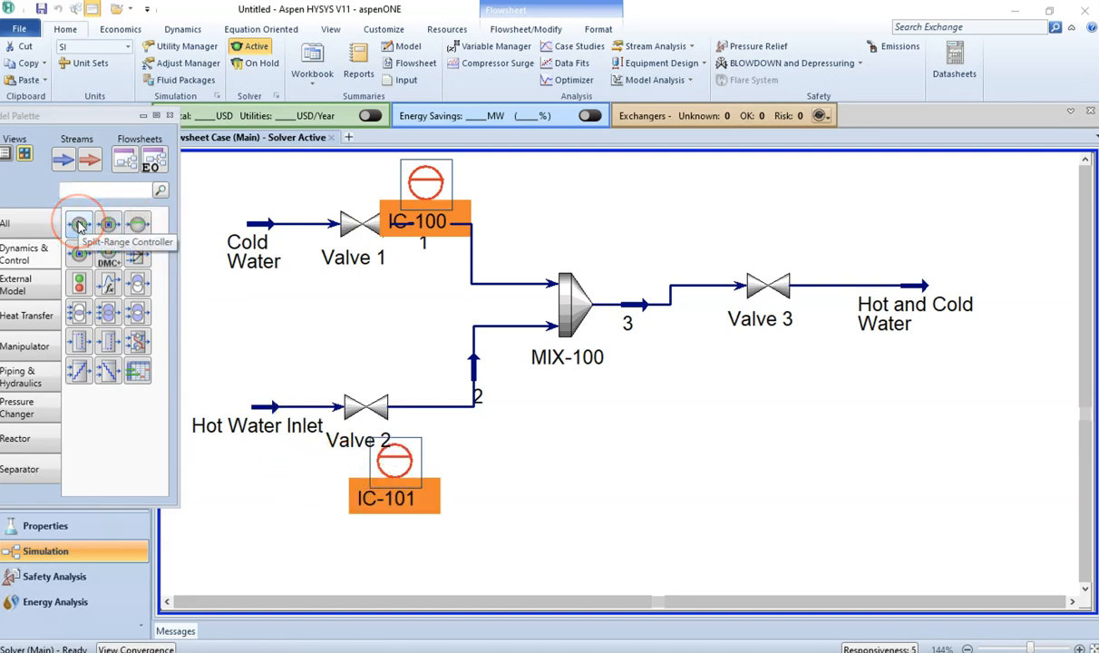
{"action": "left_click_drag", "start_coordinate": [79, 226], "coordinate": [753, 245]}
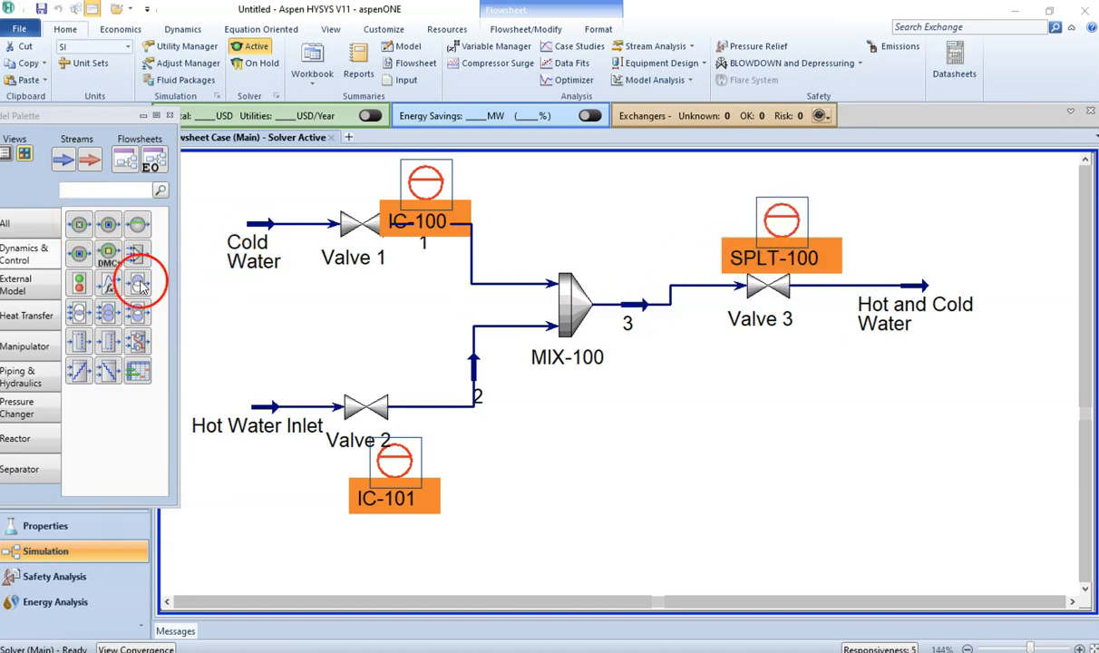
{"action": "left_click", "coordinate": [170, 117]}
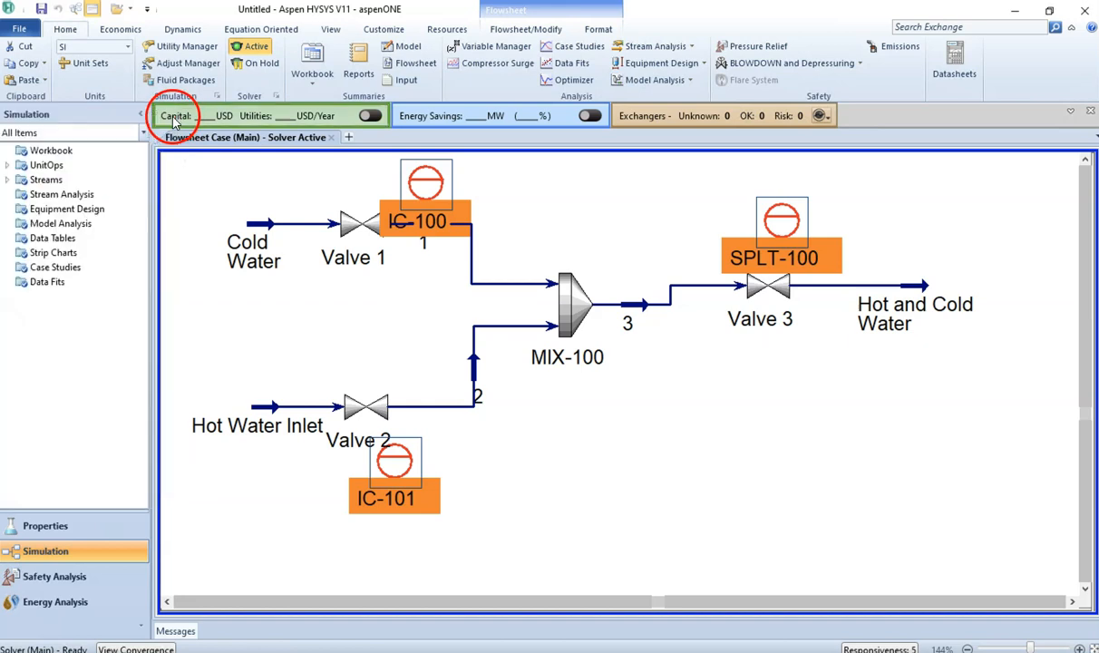
Step: Move the Hot Water Inlet and Cold Water streams farther upstream of their valves to free space on the flowsheet
{"action": "left_click", "coordinate": [967, 648]}
{"action": "left_click", "coordinate": [968, 648]}
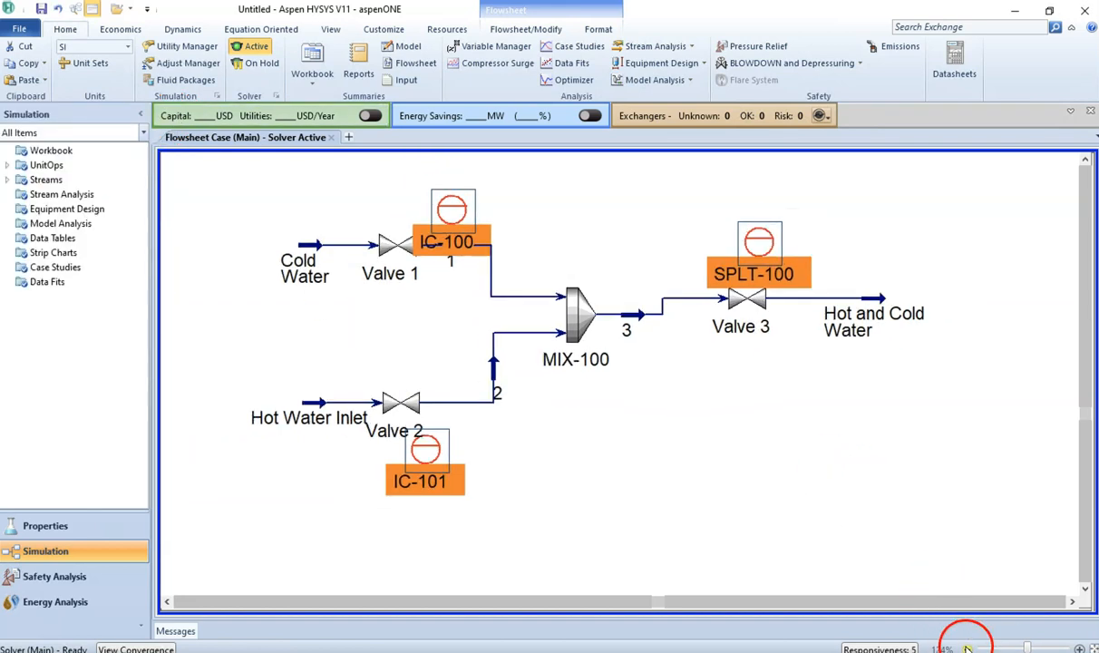
{"action": "left_click", "coordinate": [968, 648]}
{"action": "left_click", "coordinate": [765, 496]}
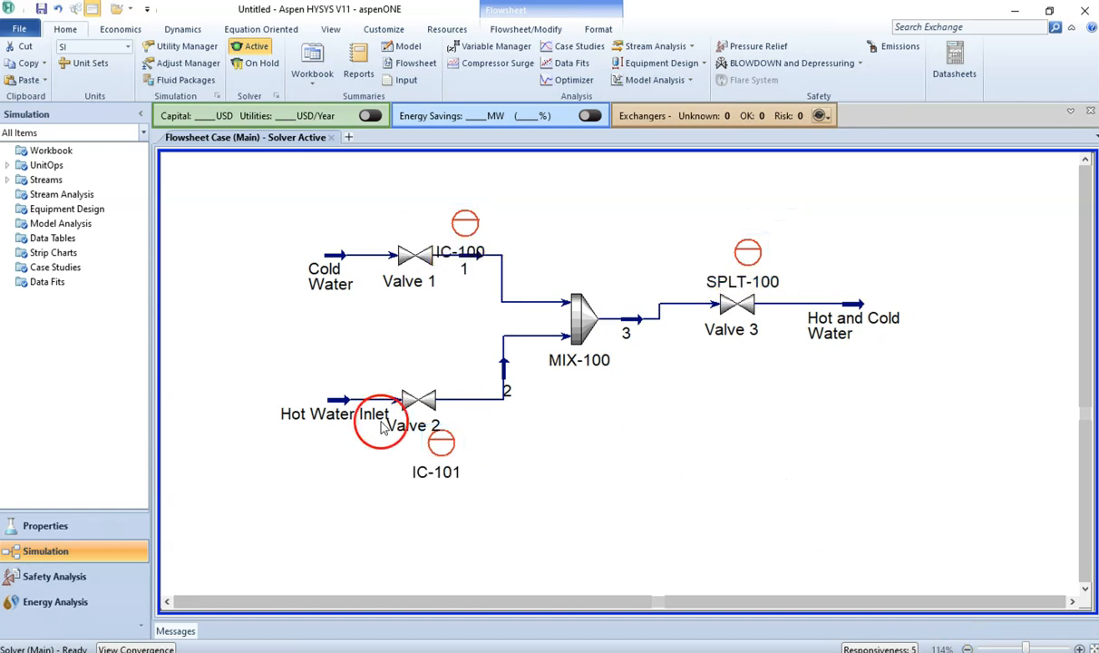
{"action": "left_click", "coordinate": [302, 405]}
{"action": "left_click_drag", "start_coordinate": [302, 406], "coordinate": [282, 400]}
{"action": "left_click_drag", "start_coordinate": [337, 257], "coordinate": [263, 265]}
{"action": "left_click", "coordinate": [412, 338]}
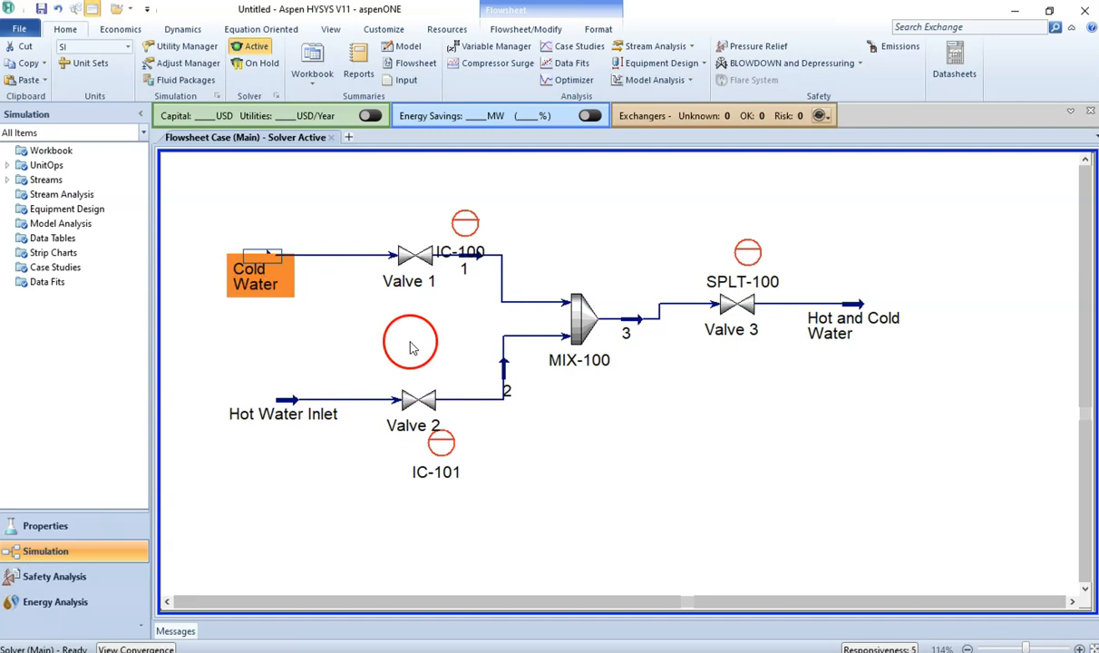
Step: Reposition the IC-100 controller clear of stream 1 above Valve 1 and open its connection settings beside the flowsheet
{"action": "left_click_drag", "start_coordinate": [457, 243], "coordinate": [438, 212]}
{"action": "left_click", "coordinate": [531, 222]}
{"action": "double_click", "coordinate": [442, 205]}
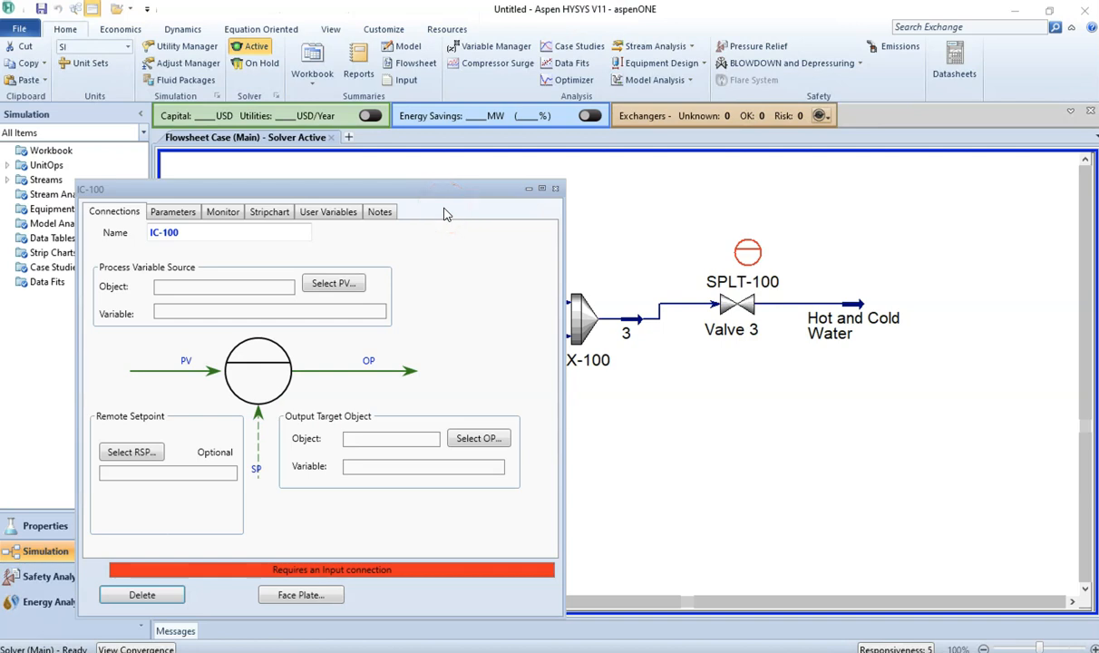
{"action": "left_click_drag", "start_coordinate": [404, 188], "coordinate": [926, 111]}
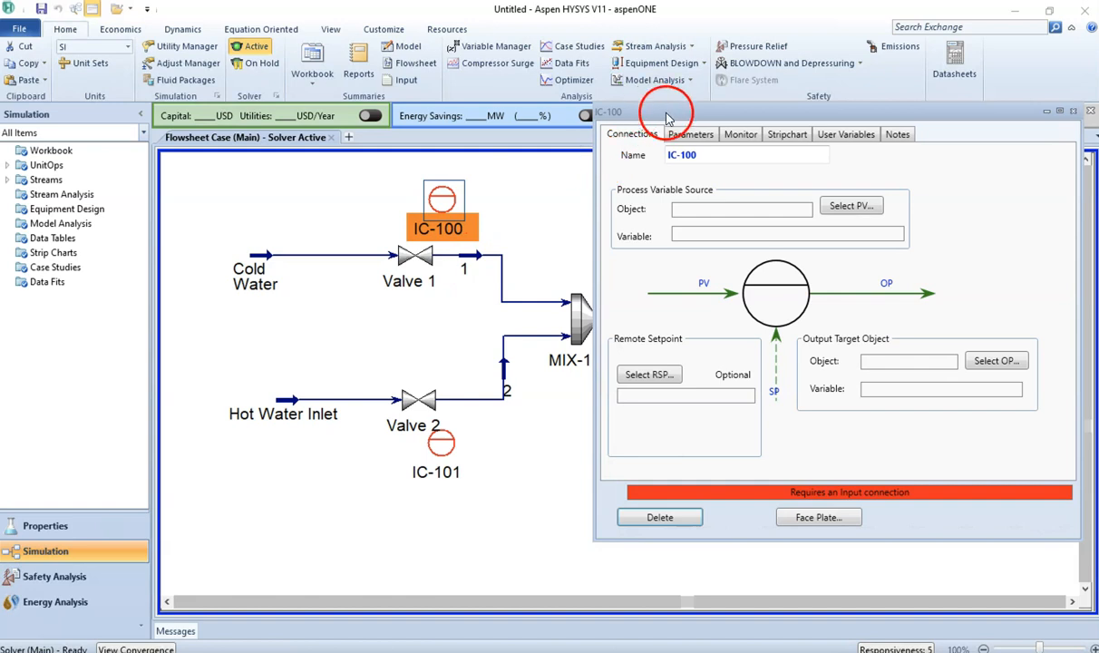
Step: Set the mass flow of stream 1 as the process variable source of the IC-100 controller
{"action": "left_click_drag", "start_coordinate": [663, 113], "coordinate": [691, 29]}
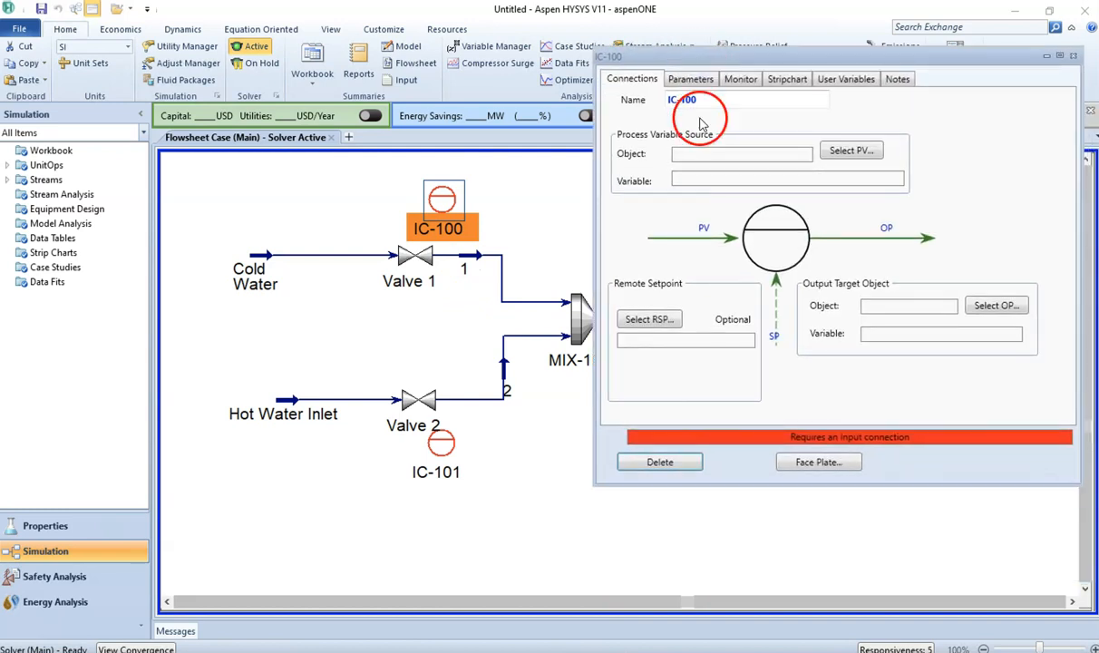
{"action": "left_click", "coordinate": [844, 152]}
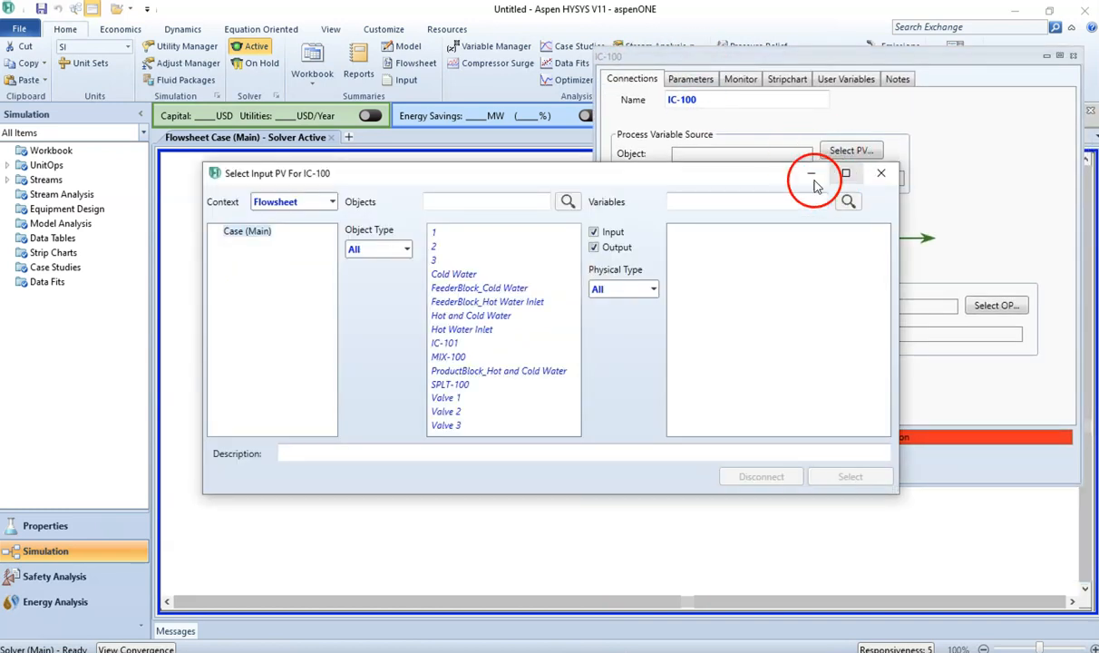
{"action": "left_click", "coordinate": [459, 233]}
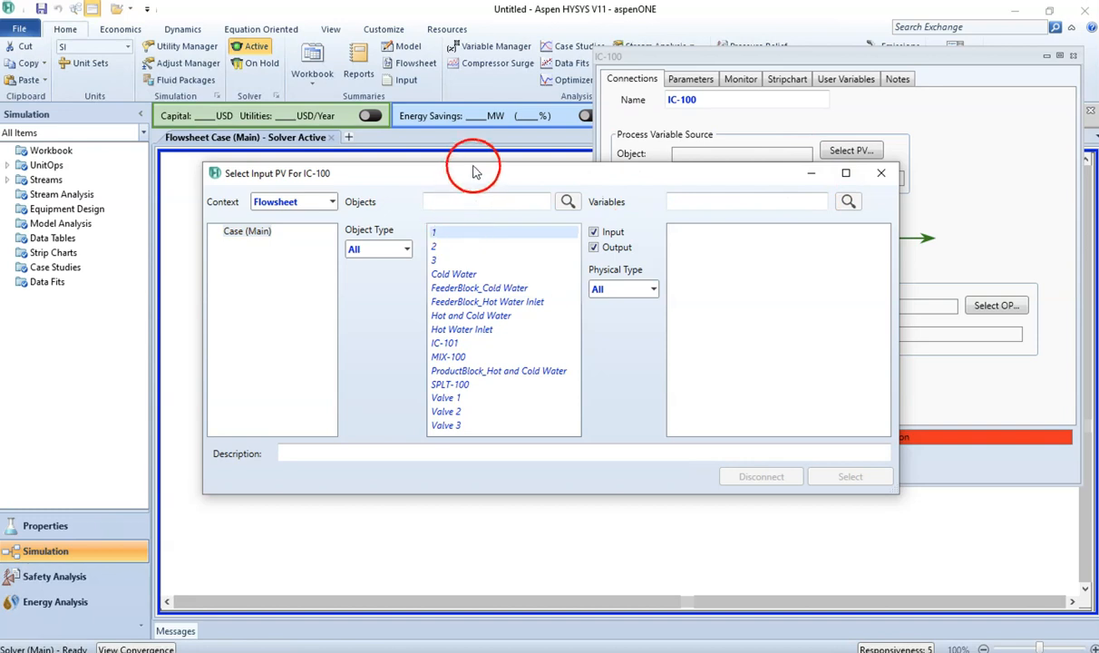
{"action": "left_click_drag", "start_coordinate": [473, 169], "coordinate": [468, 199]}
{"action": "left_click_drag", "start_coordinate": [333, 204], "coordinate": [326, 327]}
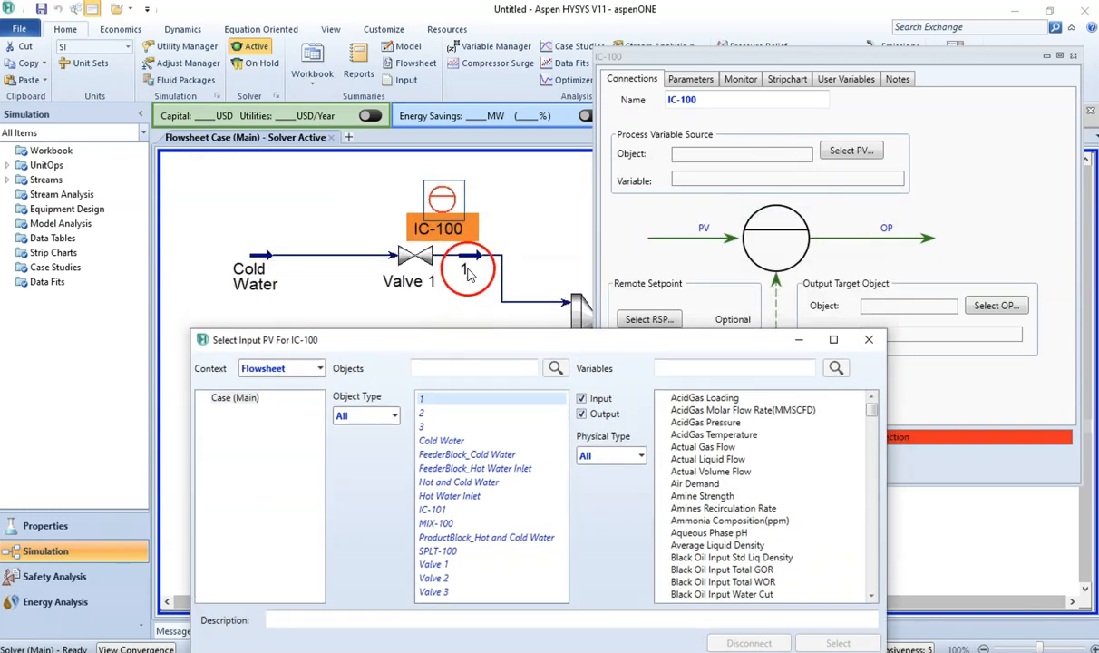
{"action": "left_click", "coordinate": [672, 366]}
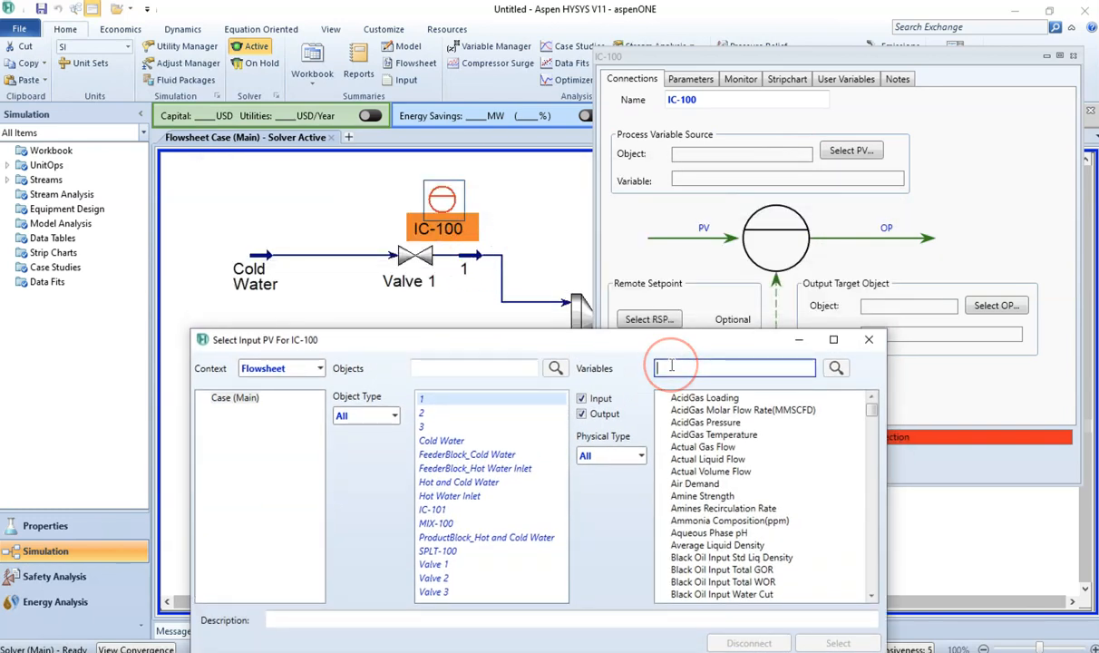
{"action": "type", "text": "m"}
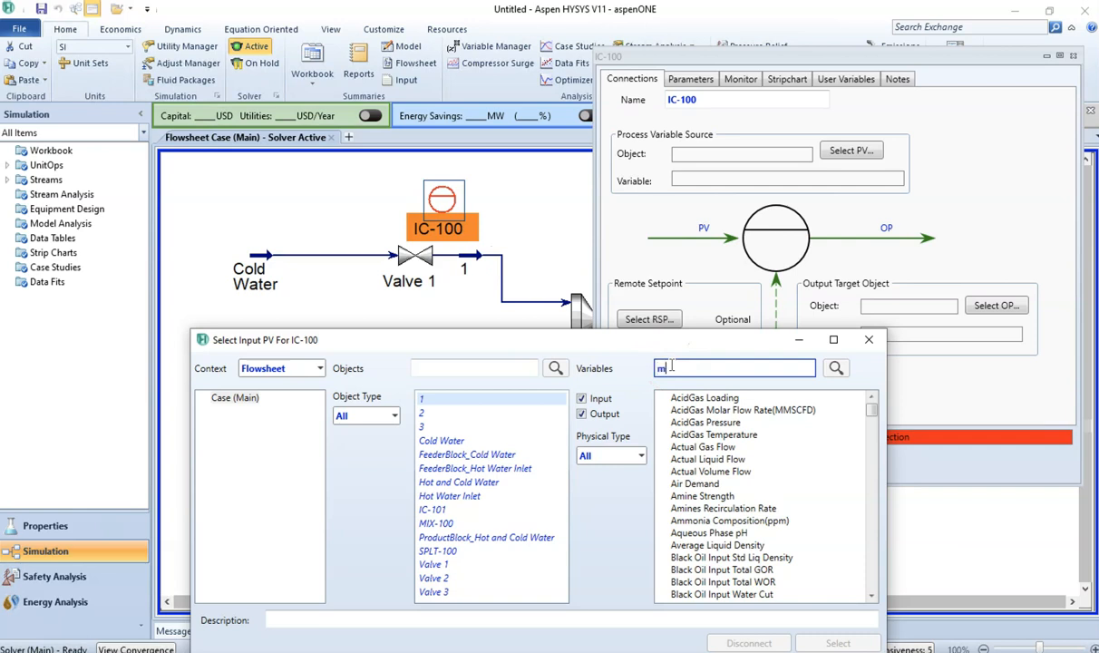
{"action": "type", "text": "ass flow"}
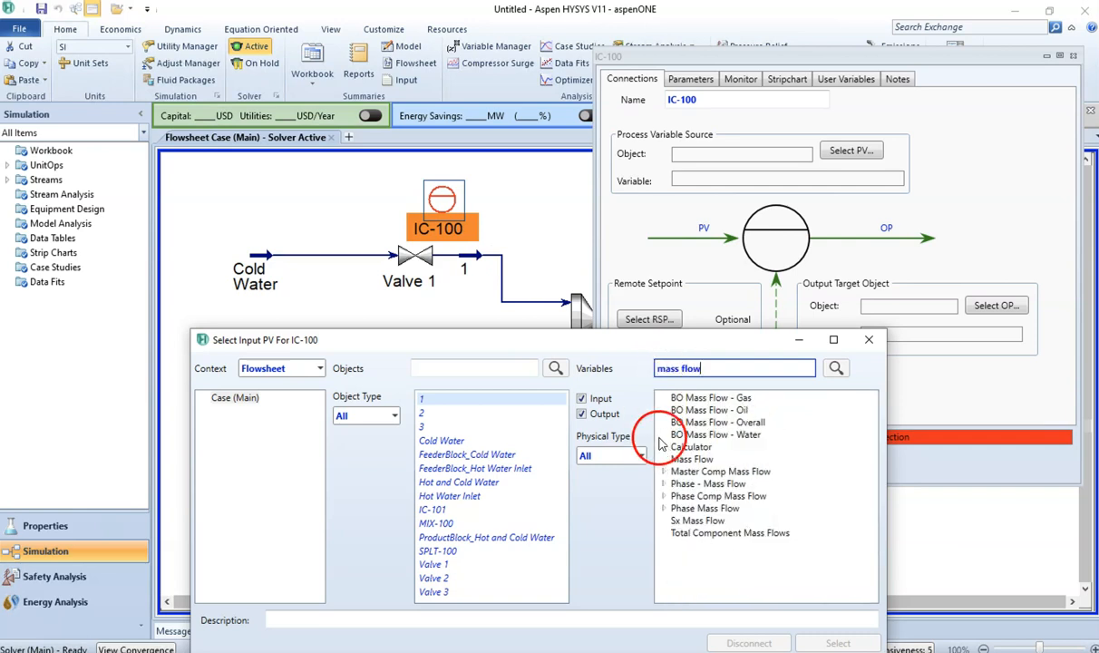
{"action": "left_click", "coordinate": [676, 459]}
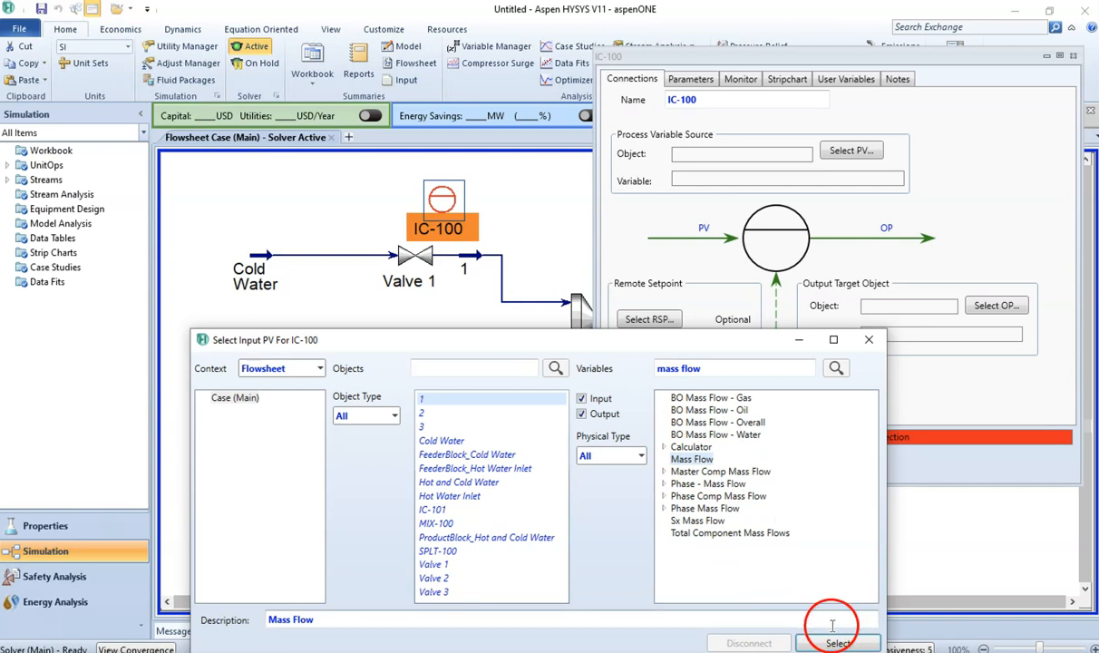
{"action": "left_click", "coordinate": [836, 640]}
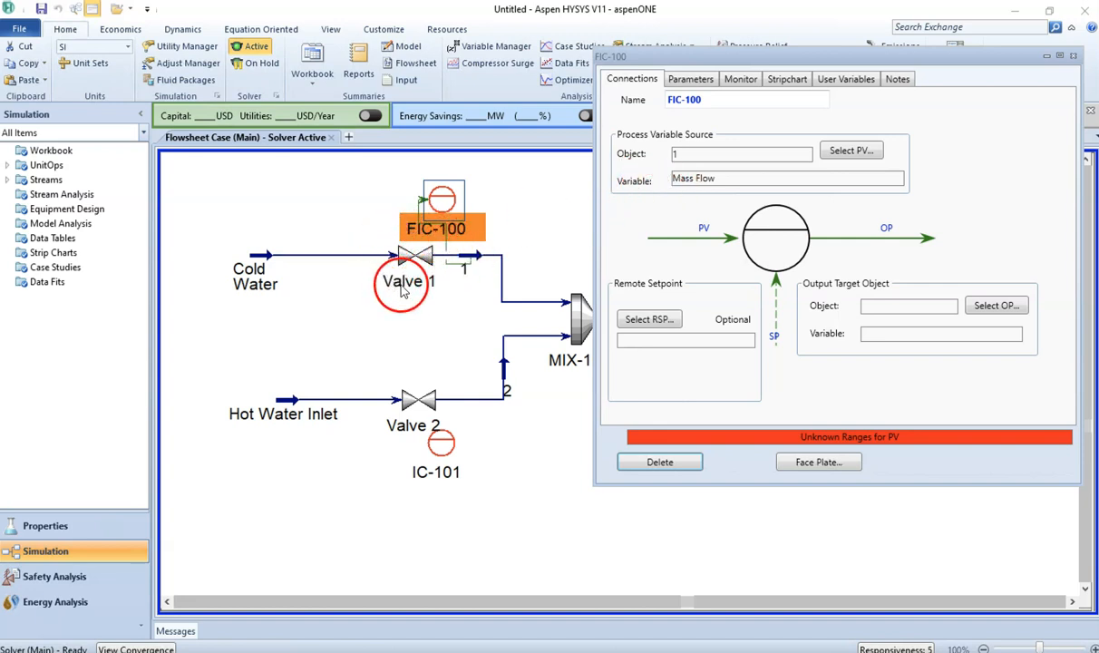
Step: Set the output target of the FIC-100 controller to the actuator desired position of Valve 1
{"action": "left_click", "coordinate": [996, 306]}
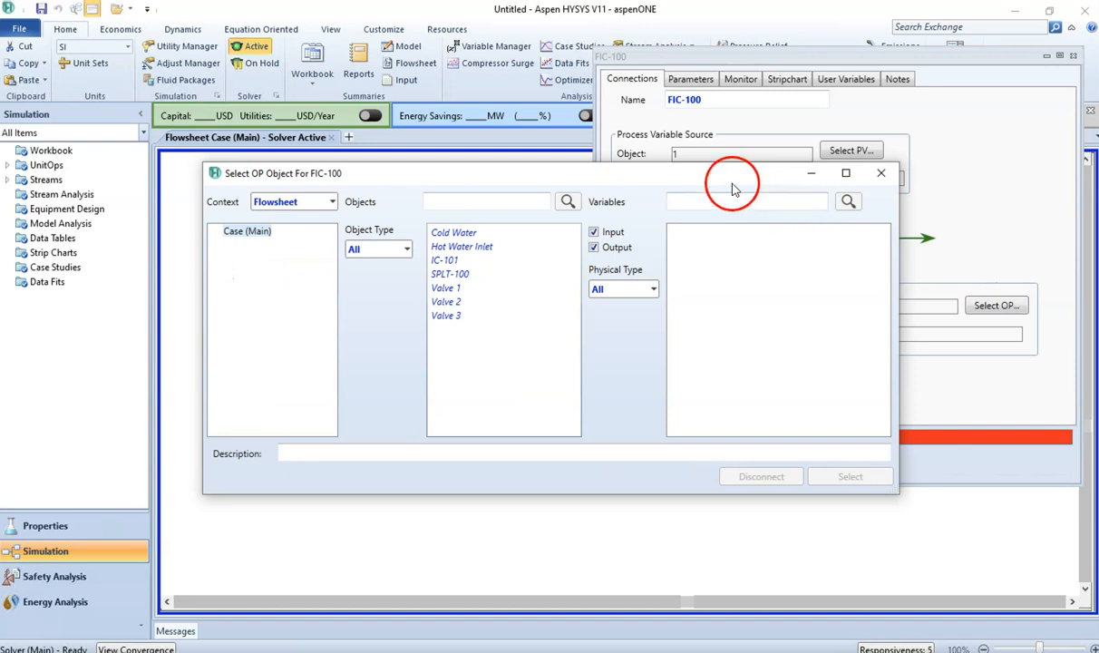
{"action": "left_click_drag", "start_coordinate": [695, 177], "coordinate": [670, 344]}
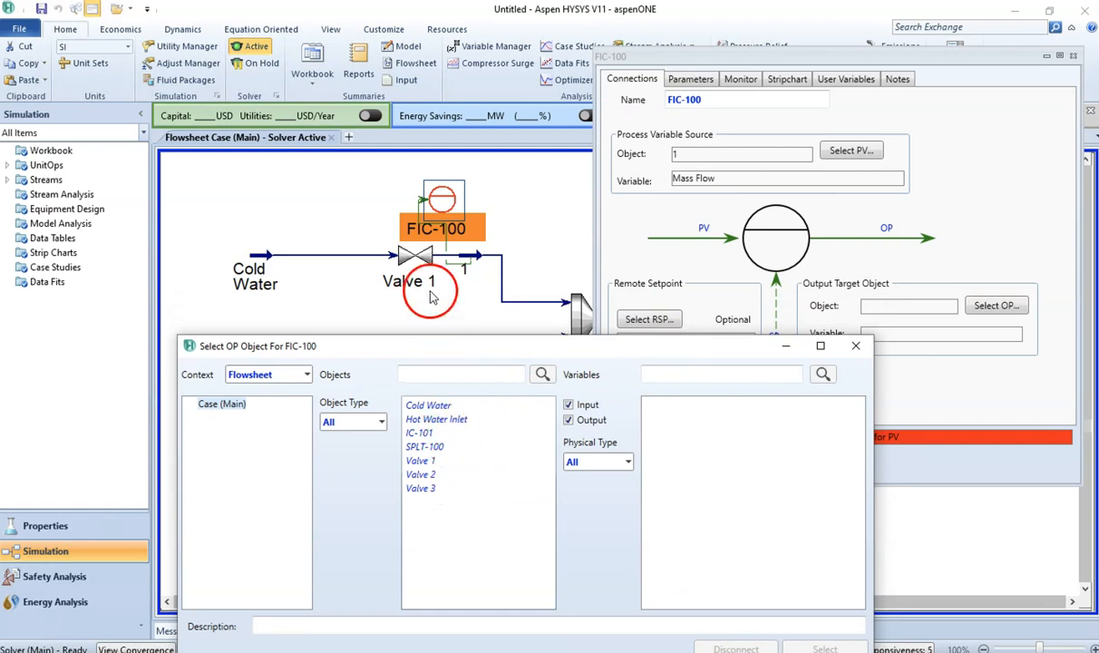
{"action": "left_click", "coordinate": [423, 461]}
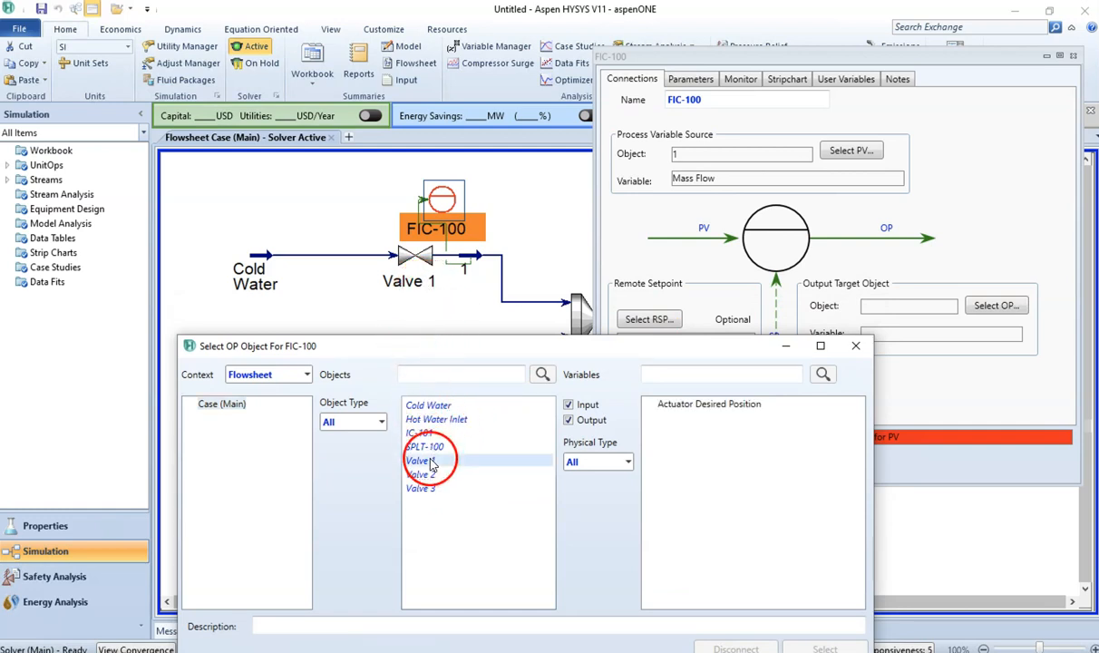
{"action": "left_click", "coordinate": [682, 406]}
{"action": "left_click_drag", "start_coordinate": [599, 346], "coordinate": [593, 263]}
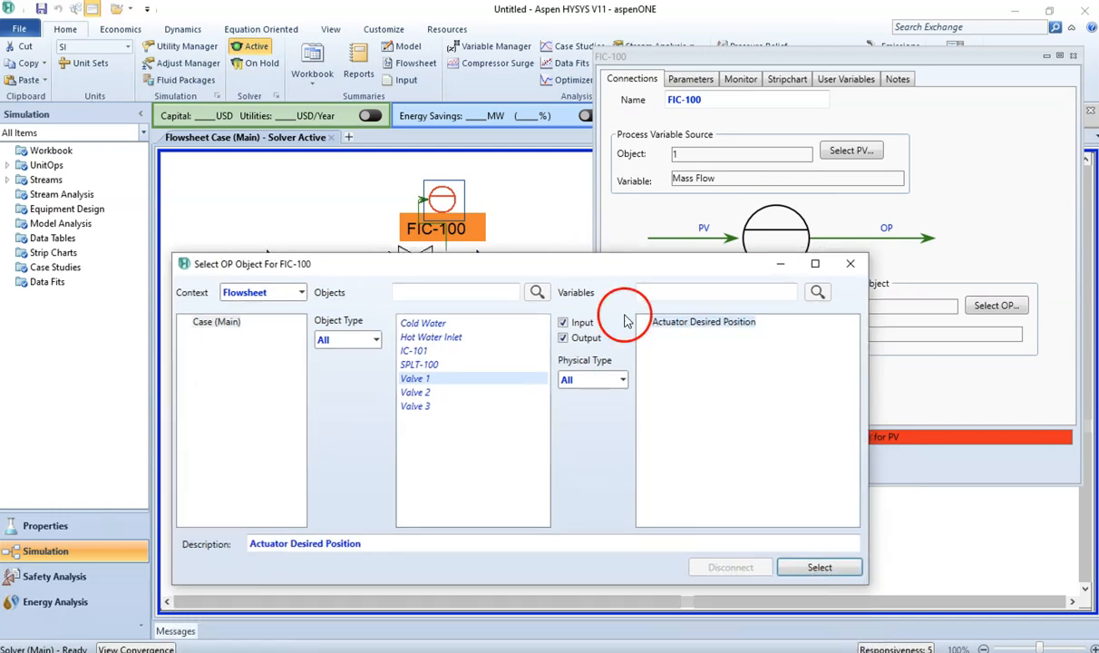
{"action": "left_click", "coordinate": [819, 569]}
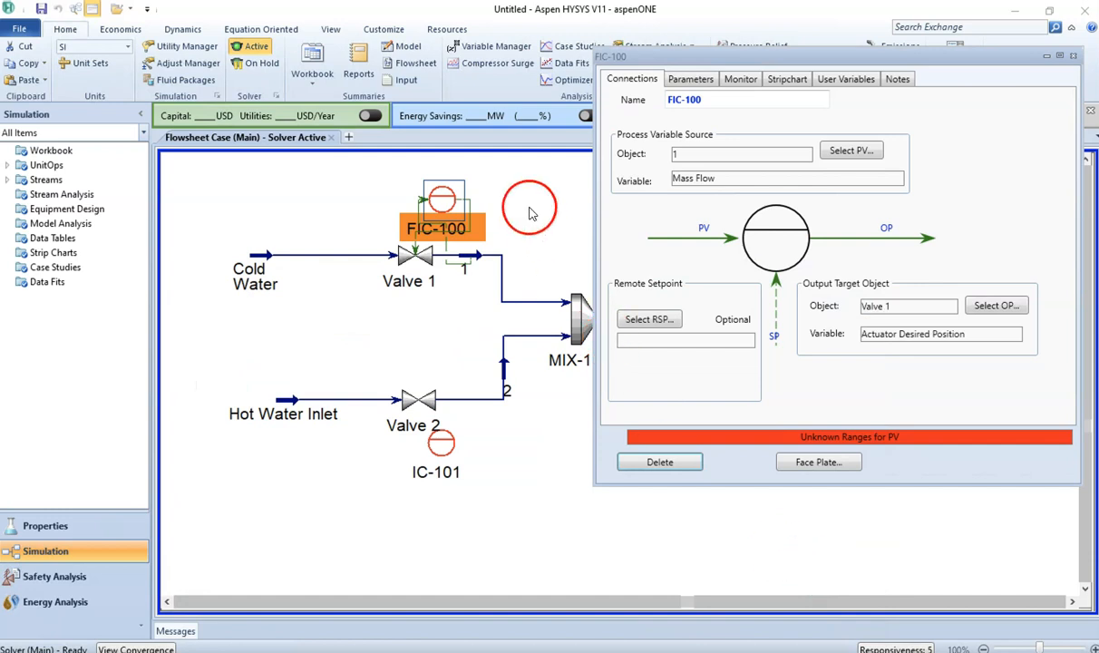
Step: Flip the FIC-100 controller horizontally on the flowsheet to tidy its connection lines to Valve 1 and stream 1
{"action": "mouse_move", "coordinate": [442, 243]}
{"action": "left_mouse_down"}
{"action": "mouse_move", "coordinate": [439, 216]}
{"action": "mouse_move", "coordinate": [427, 256]}
{"action": "left_mouse_up"}
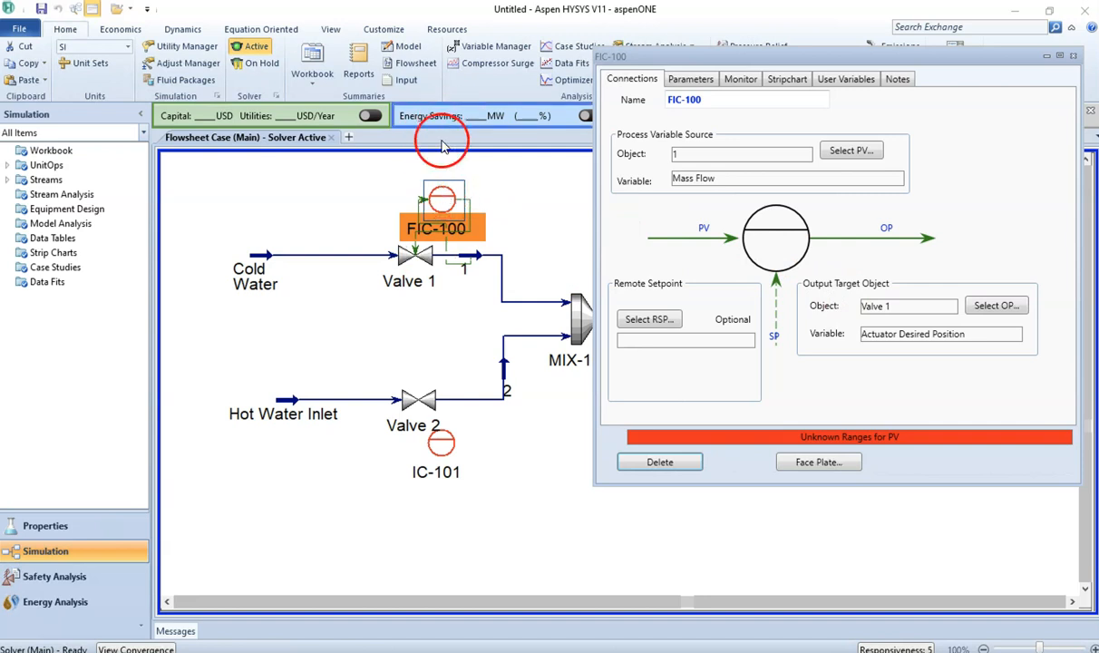
{"action": "left_click", "coordinate": [496, 199]}
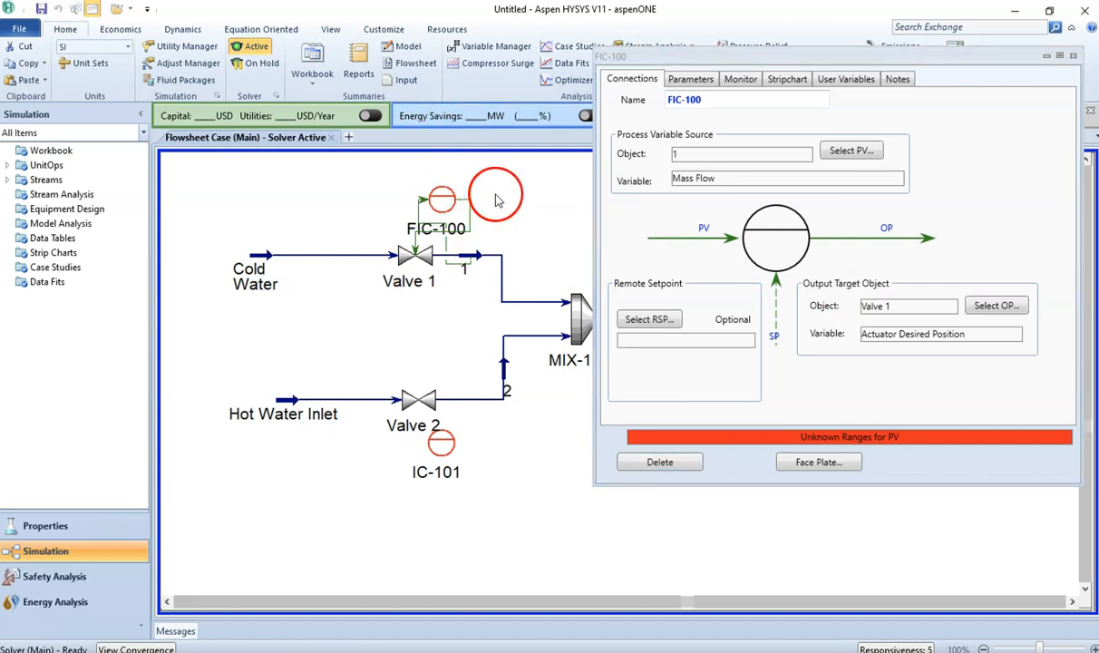
{"action": "left_click", "coordinate": [443, 198]}
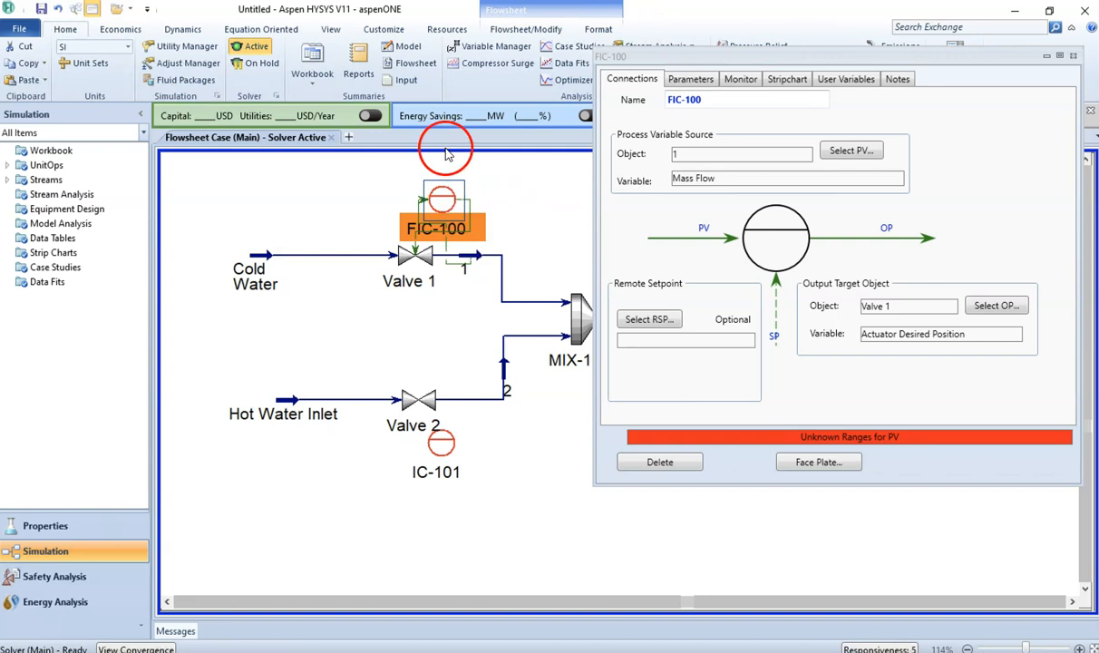
{"action": "left_click", "coordinate": [527, 29]}
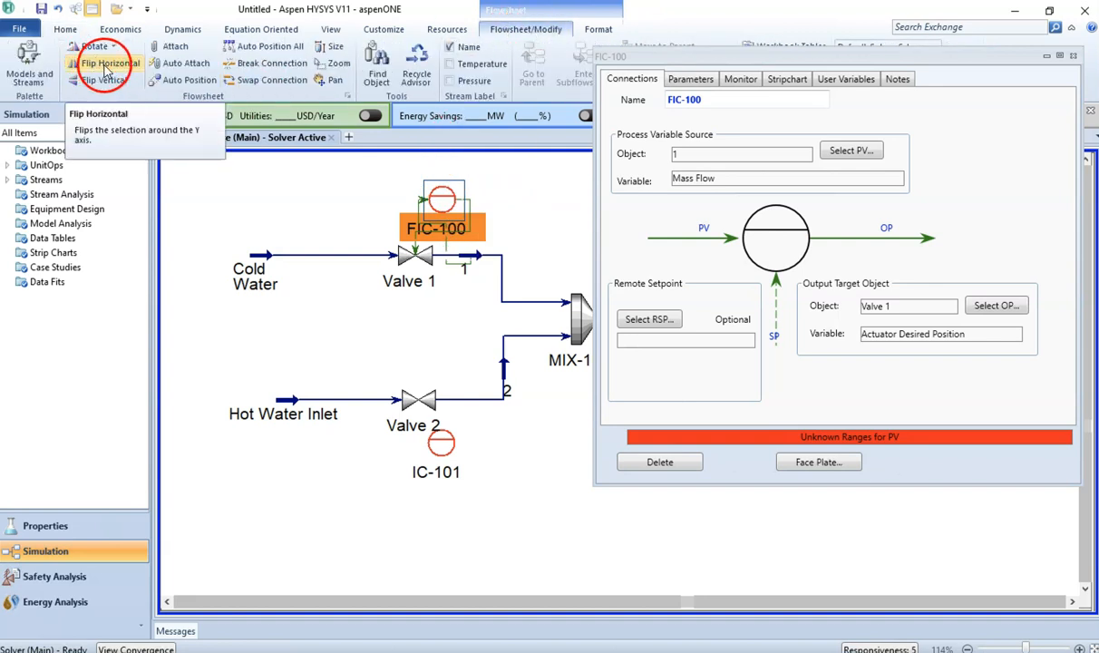
{"action": "left_click", "coordinate": [104, 71]}
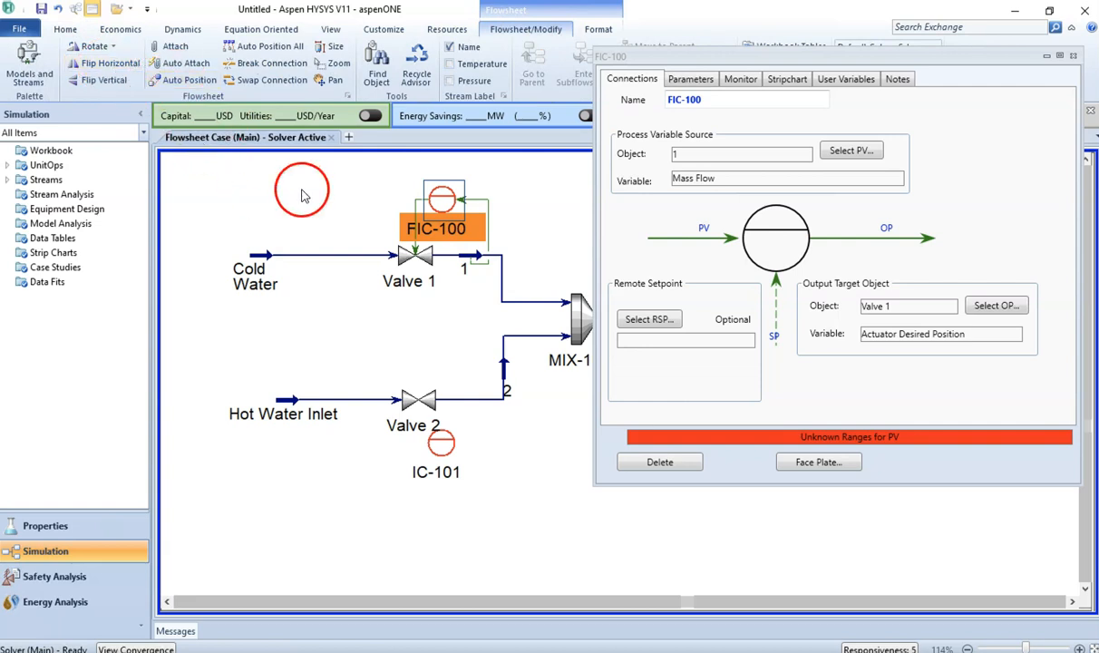
{"action": "left_click", "coordinate": [361, 190]}
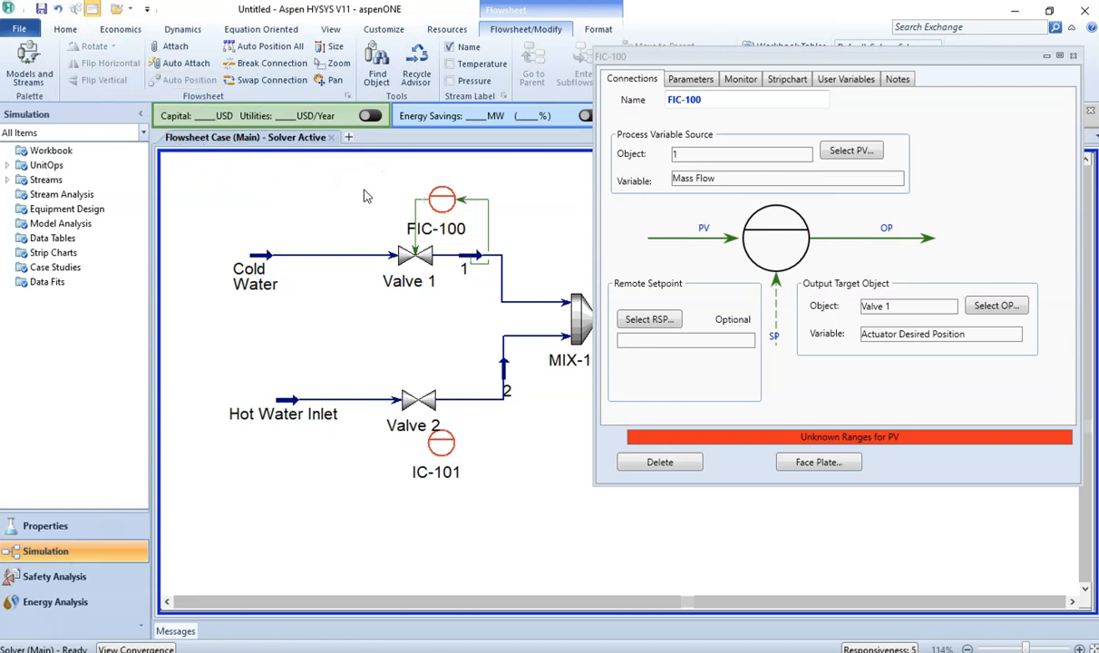
{"action": "left_click", "coordinate": [447, 201]}
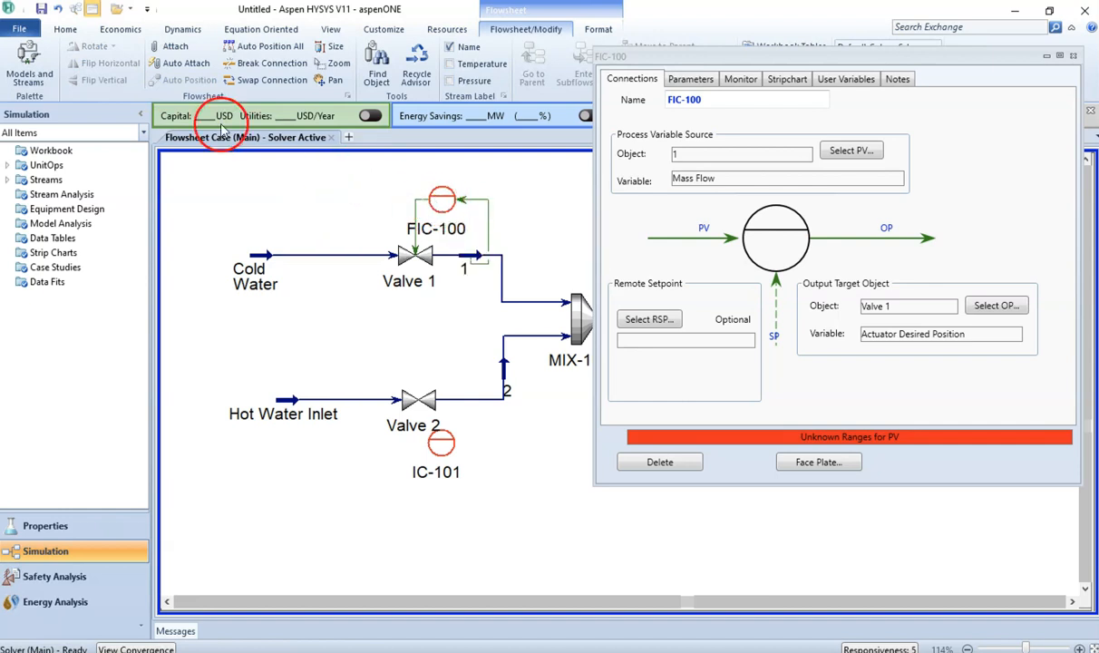
{"action": "left_click", "coordinate": [441, 196]}
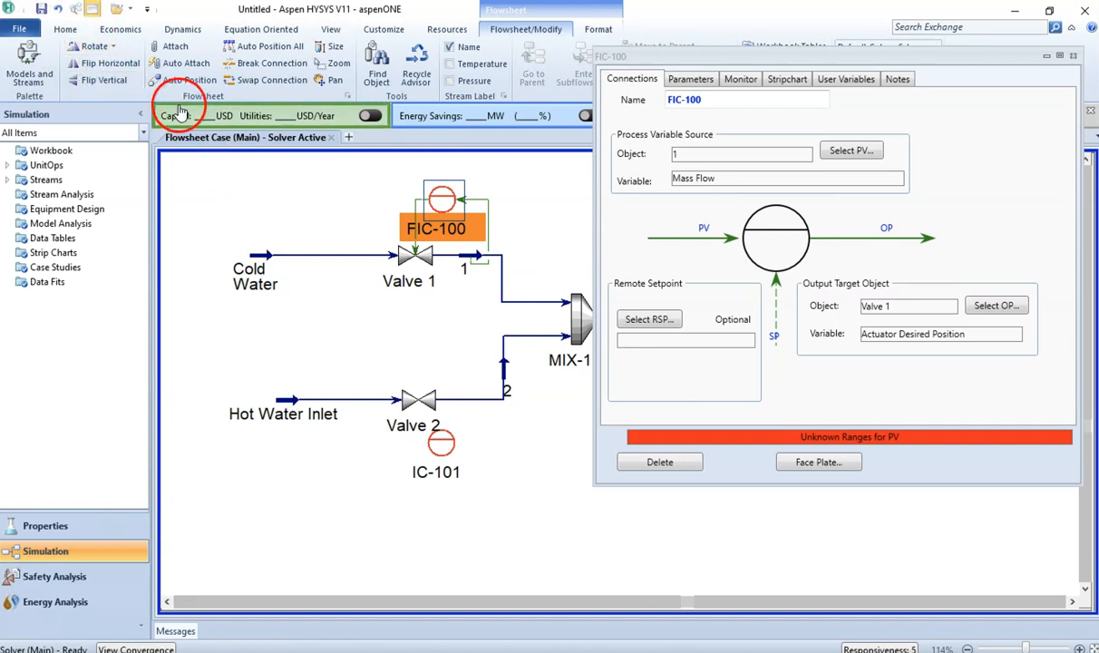
{"action": "left_click", "coordinate": [277, 182]}
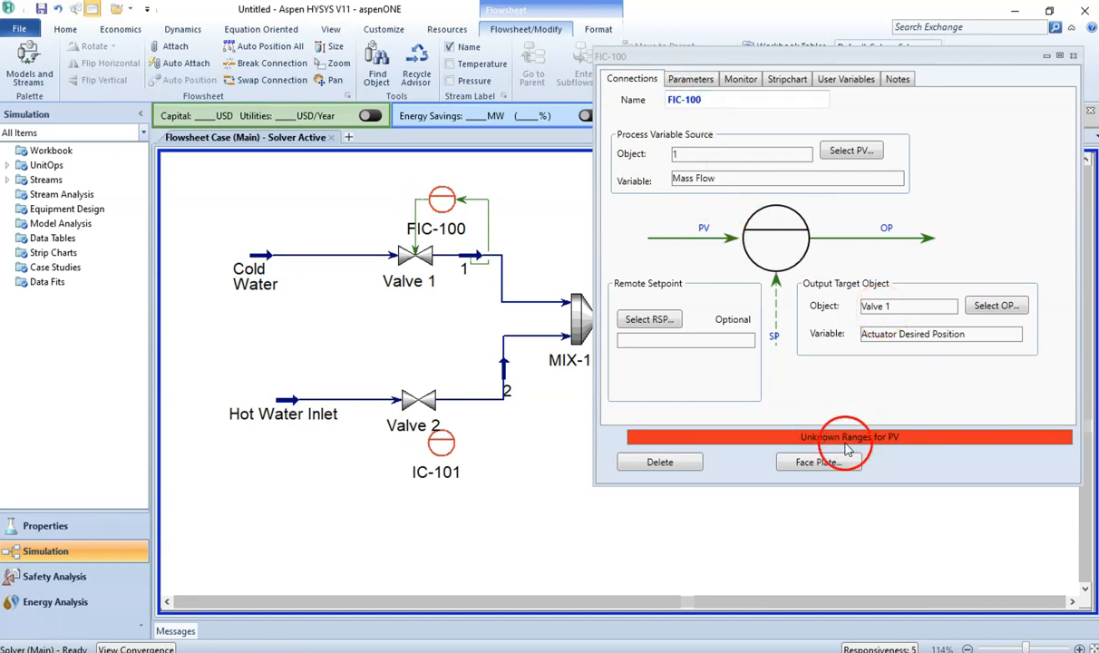
Step: Open FIC-100's parameters, switch to the Workbook 5a PDF and highlight the Controller 1 heading in green in the controller specs table
{"action": "left_click", "coordinate": [691, 80]}
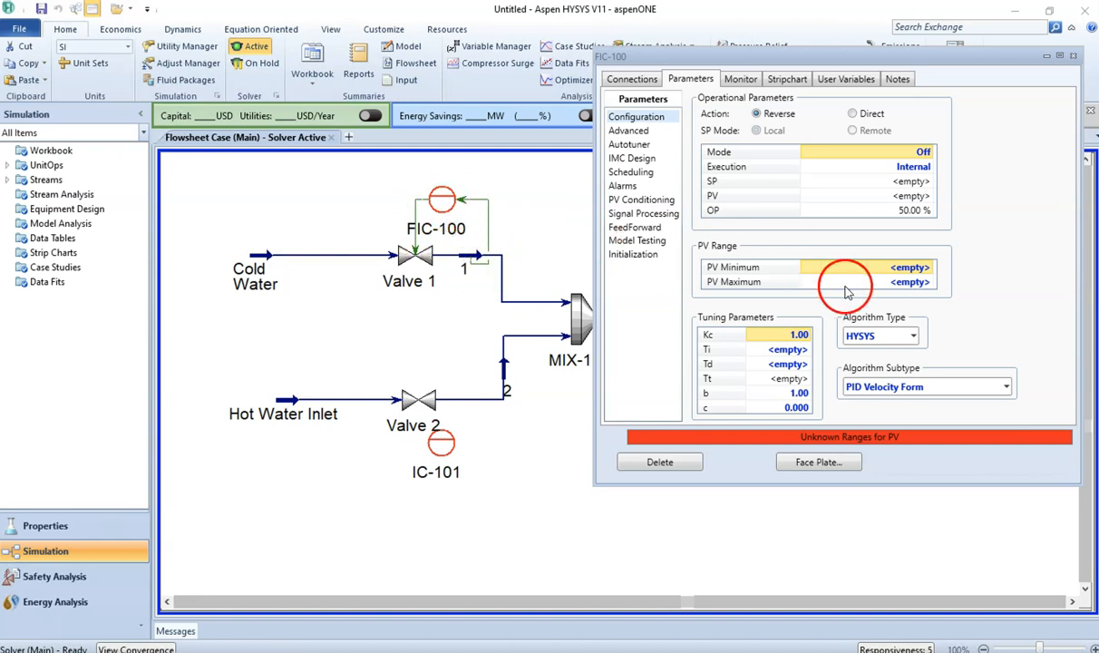
{"action": "mouse_move", "coordinate": [354, 648]}
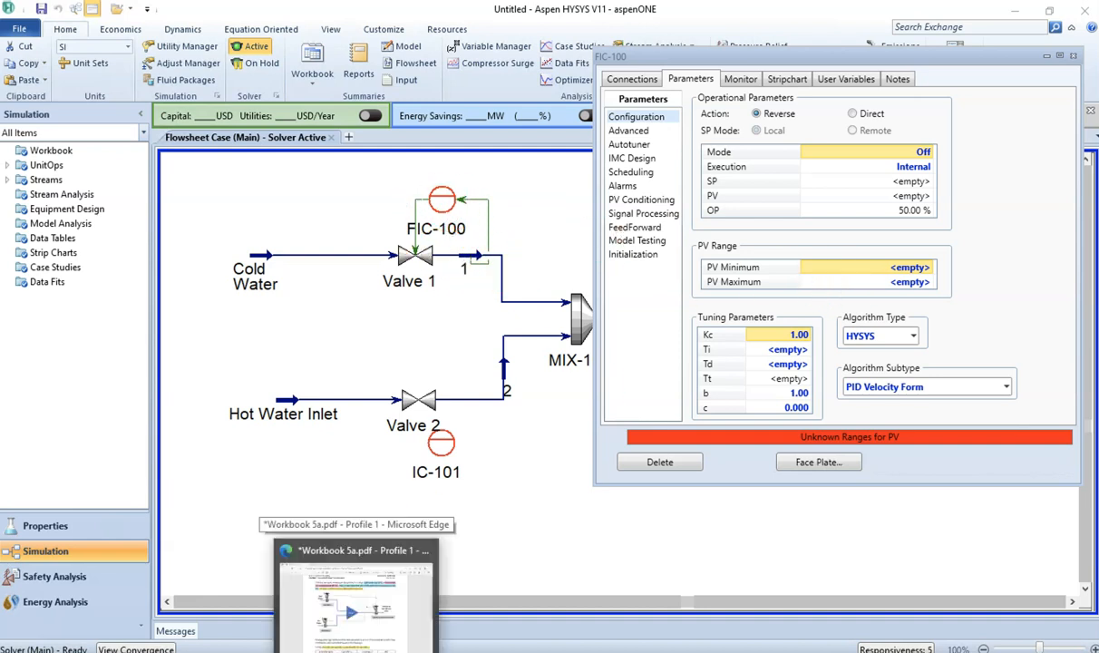
{"action": "left_click", "coordinate": [354, 615]}
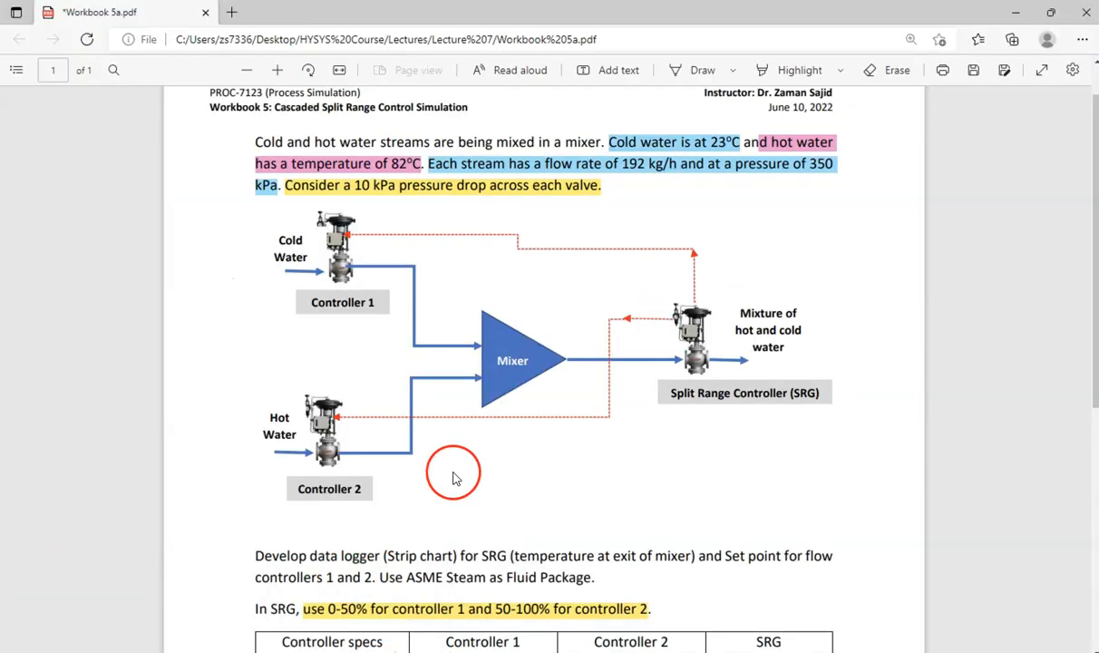
{"action": "scroll", "coordinate": [449, 466], "scroll_direction": "down", "scroll_amount": 2}
{"action": "scroll", "coordinate": [456, 478], "scroll_direction": "down", "scroll_amount": 4}
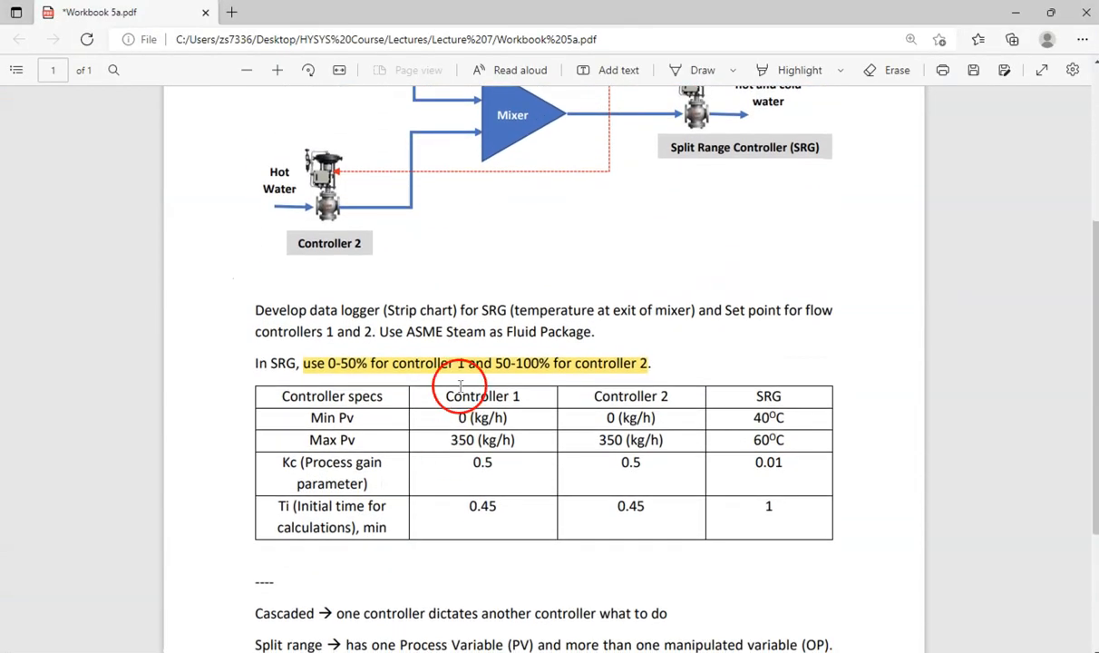
{"action": "left_click_drag", "start_coordinate": [448, 395], "coordinate": [523, 397]}
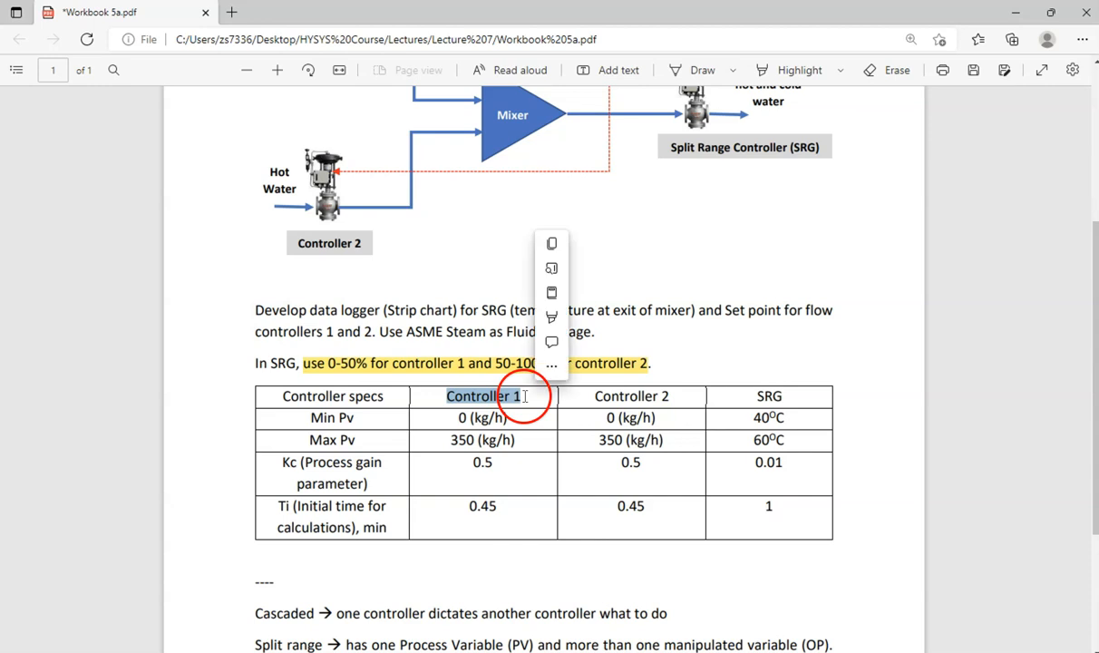
{"action": "mouse_move", "coordinate": [560, 313]}
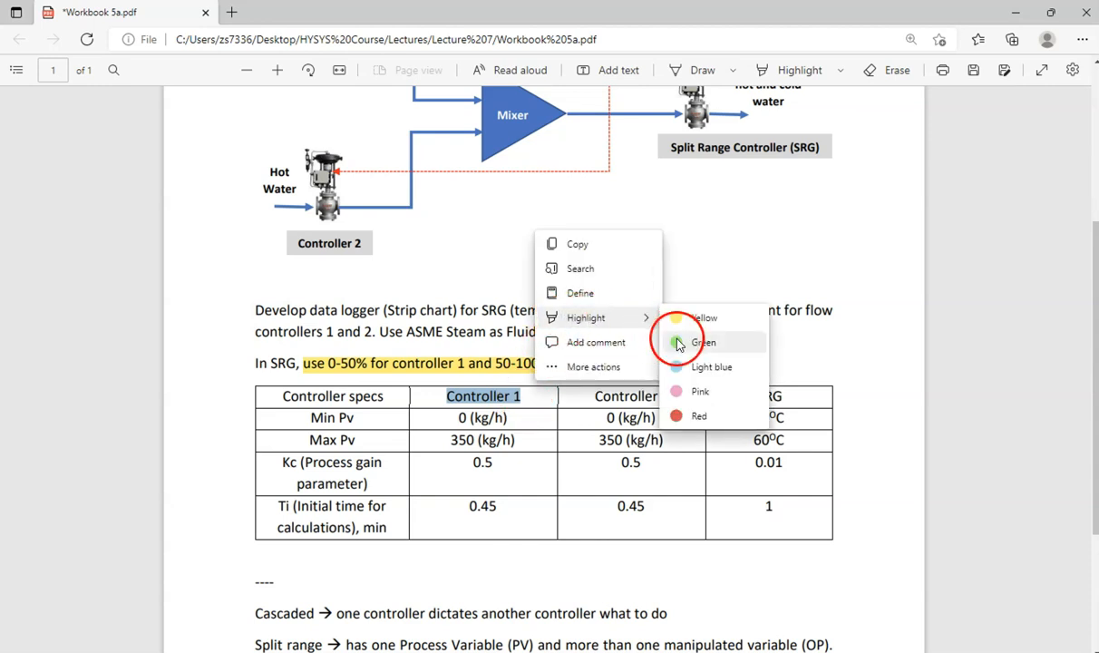
{"action": "left_click", "coordinate": [640, 324]}
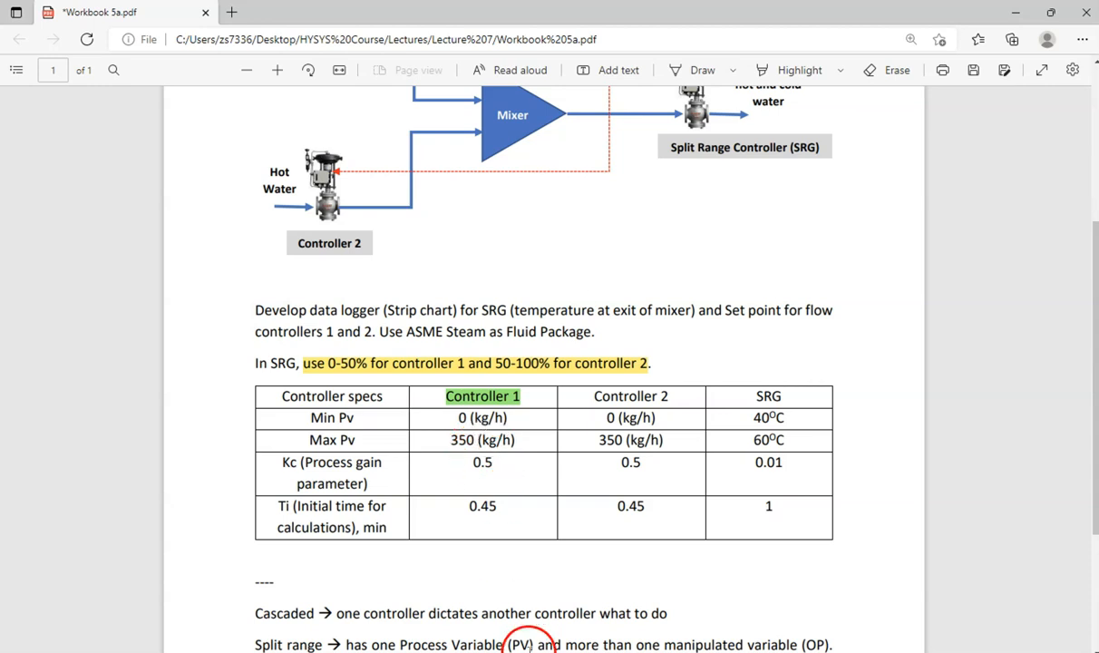
Step: Back in Aspen HYSYS, set the PV range of FIC-100 to a minimum of 0 and a maximum of 350 kg/h
{"action": "mouse_move", "coordinate": [544, 651]}
{"action": "left_click", "coordinate": [622, 617]}
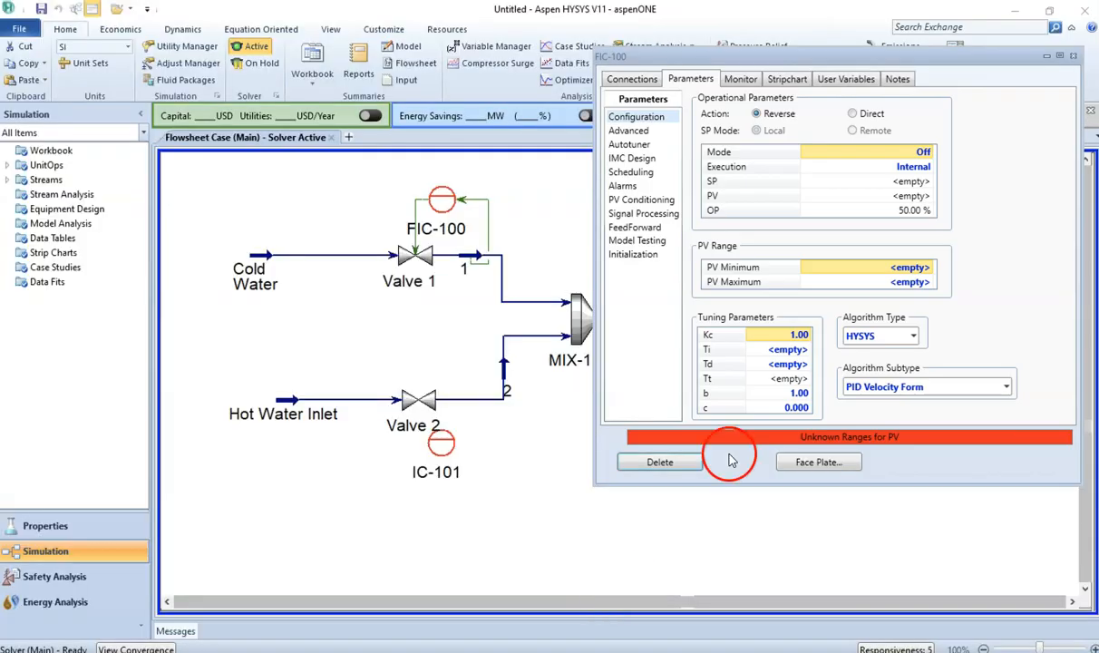
{"action": "left_click", "coordinate": [912, 268]}
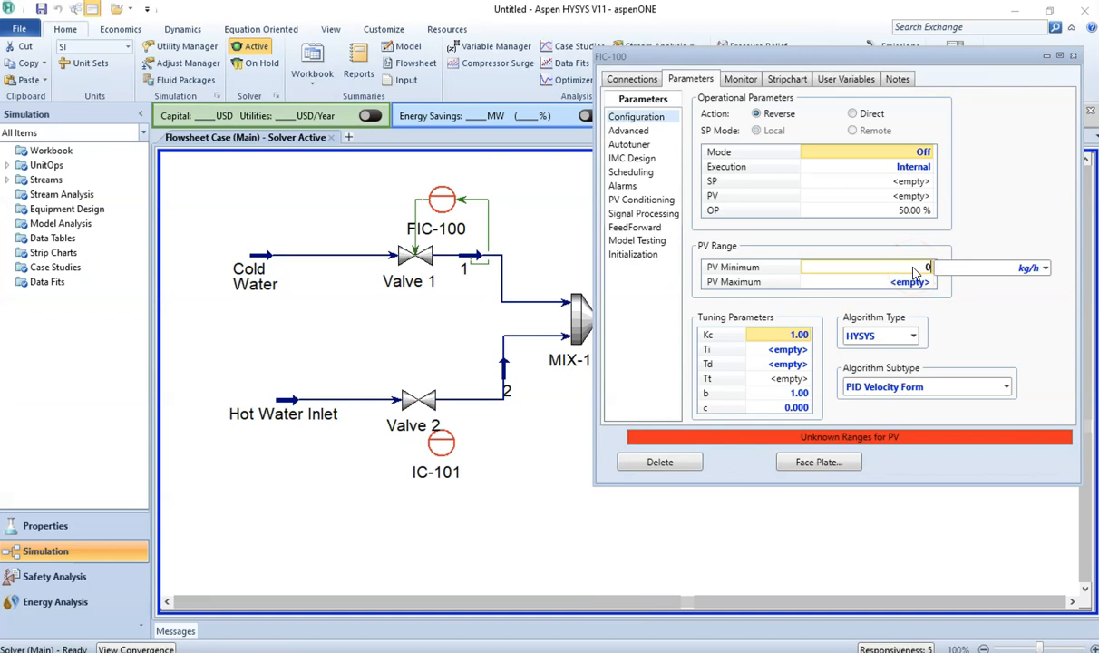
{"action": "type", "text": "0"}
{"action": "key", "text": "Return"}
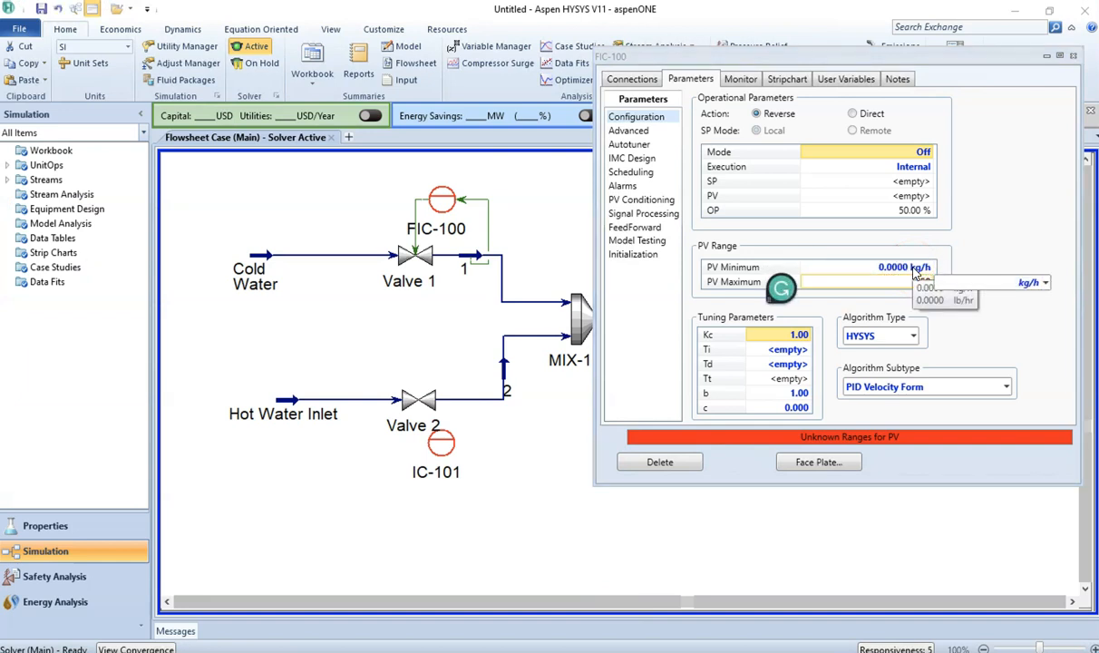
{"action": "type", "text": "350"}
{"action": "left_click", "coordinate": [1007, 265]}
{"action": "left_click", "coordinate": [777, 359]}
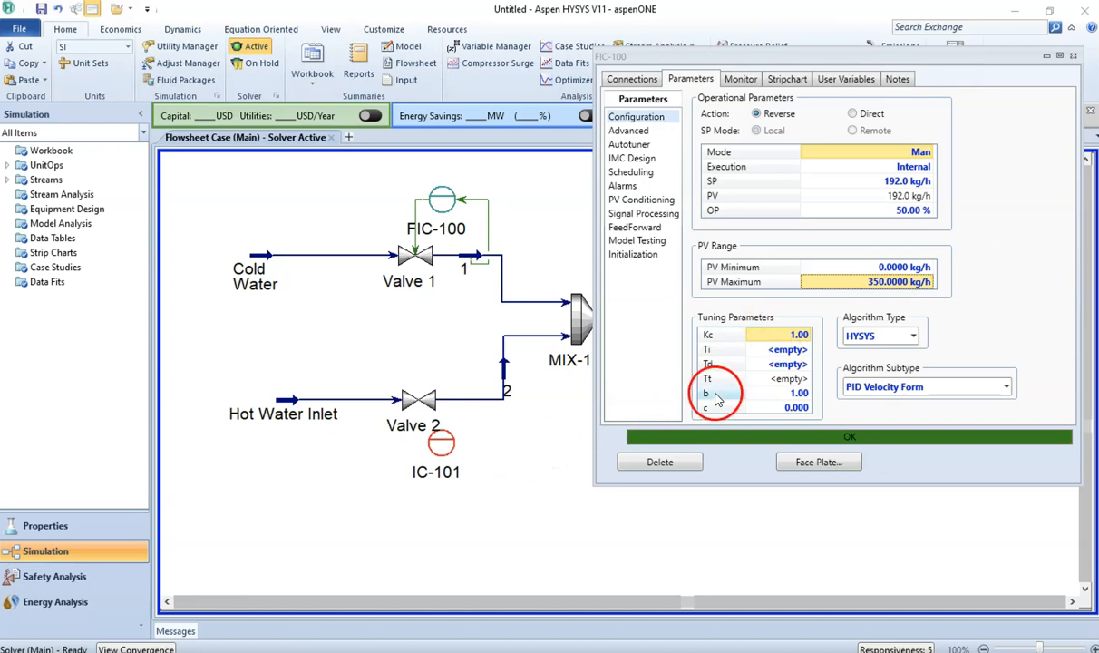
Step: Consult the Controller 1 specs in the Workbook 5a PDF and, in Aspen HYSYS, set FIC-100's tuning parameters to Kc 0.5 and Ti 0.45 minutes
{"action": "key", "text": "alt+Tab"}
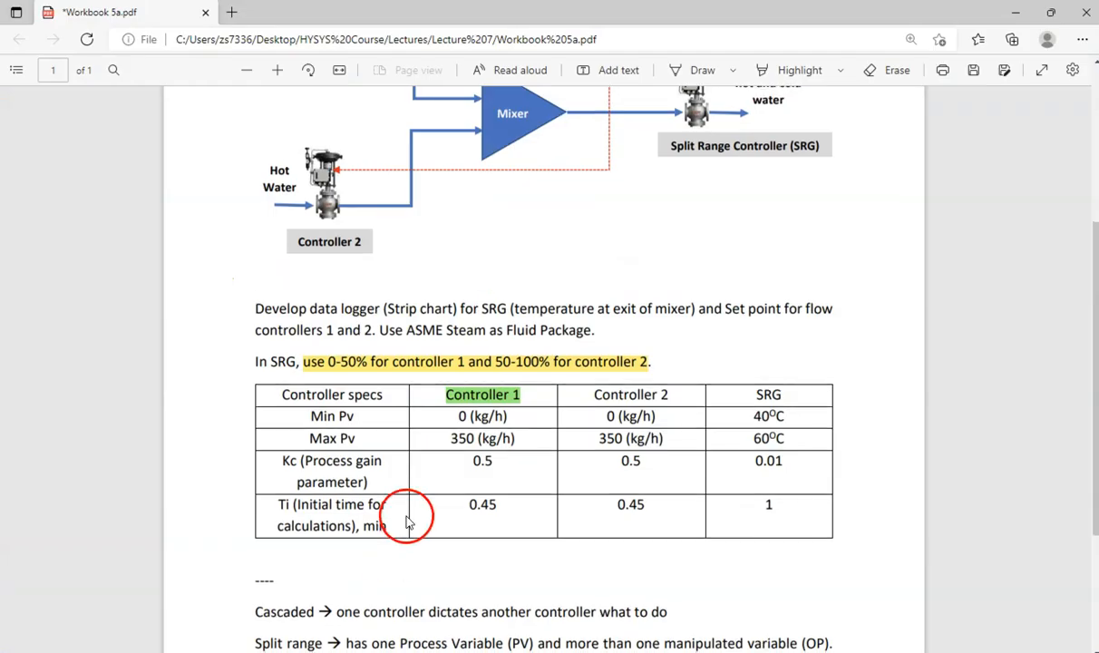
{"action": "scroll", "coordinate": [408, 511], "scroll_direction": "down", "scroll_amount": 1}
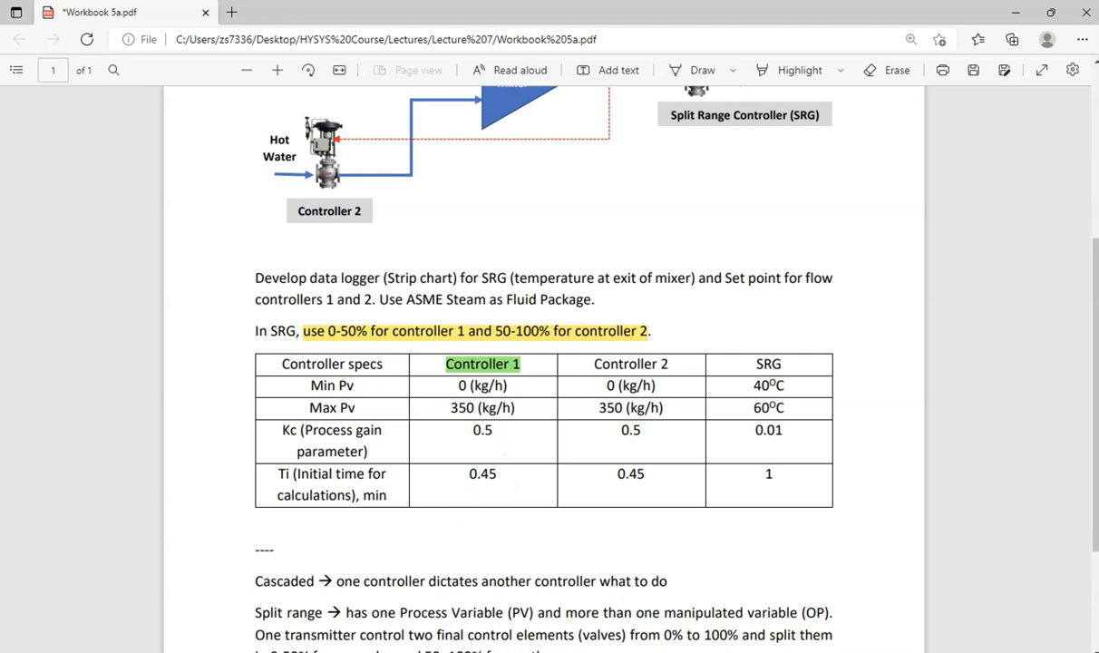
{"action": "left_click", "coordinate": [635, 589]}
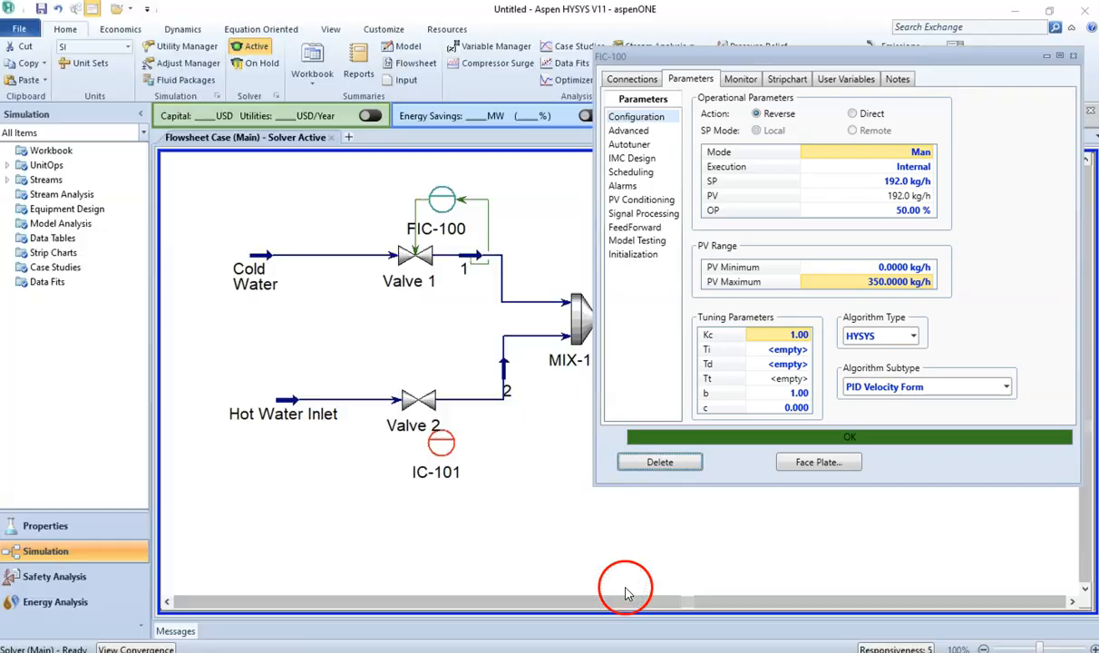
{"action": "left_click", "coordinate": [784, 339]}
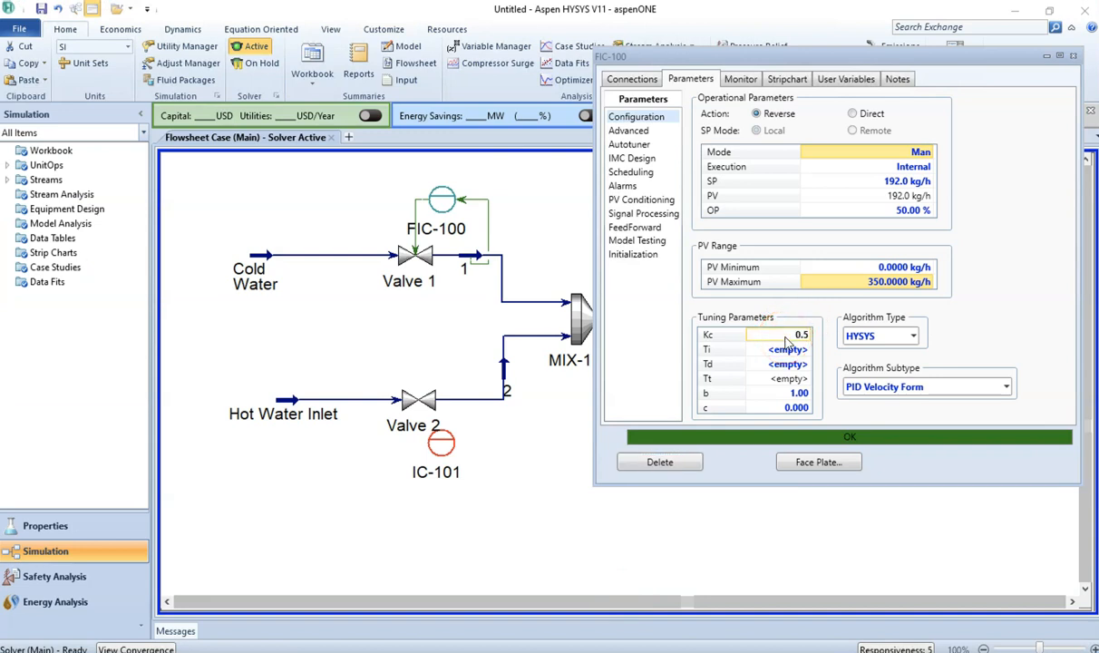
{"action": "key", "text": "Return"}
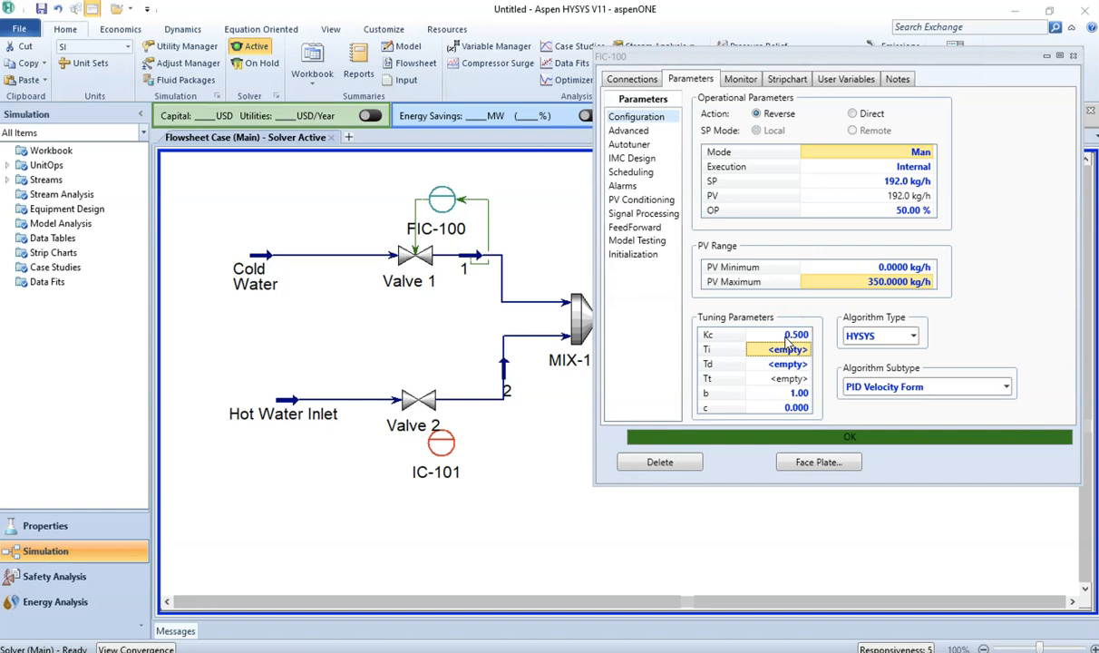
{"action": "type", "text": "0.45"}
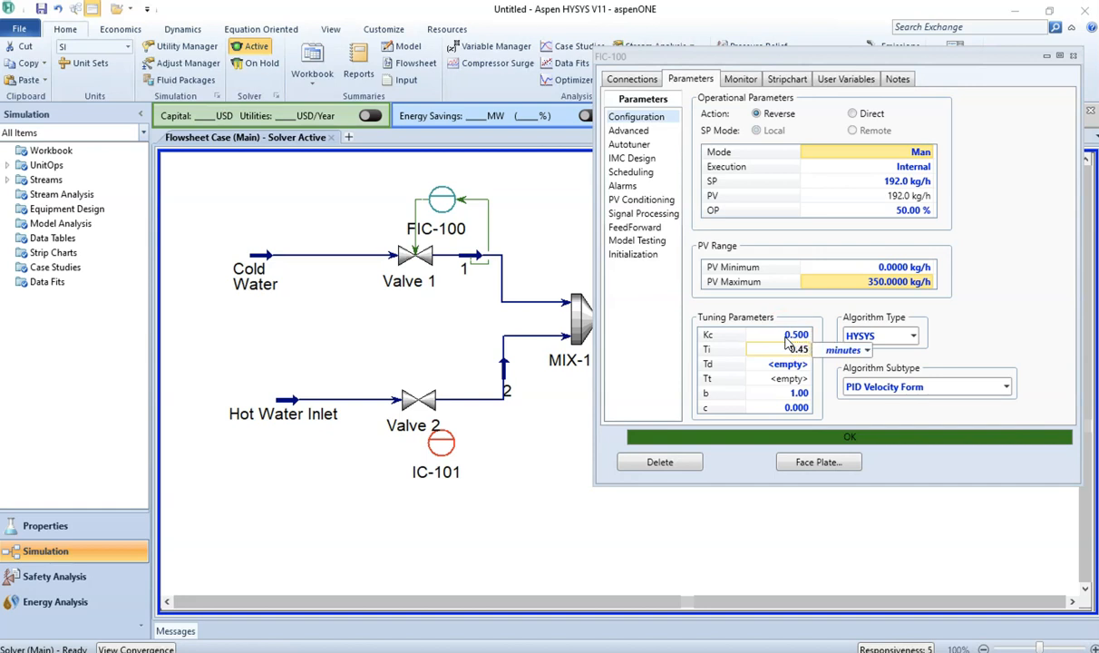
{"action": "key", "text": "Return"}
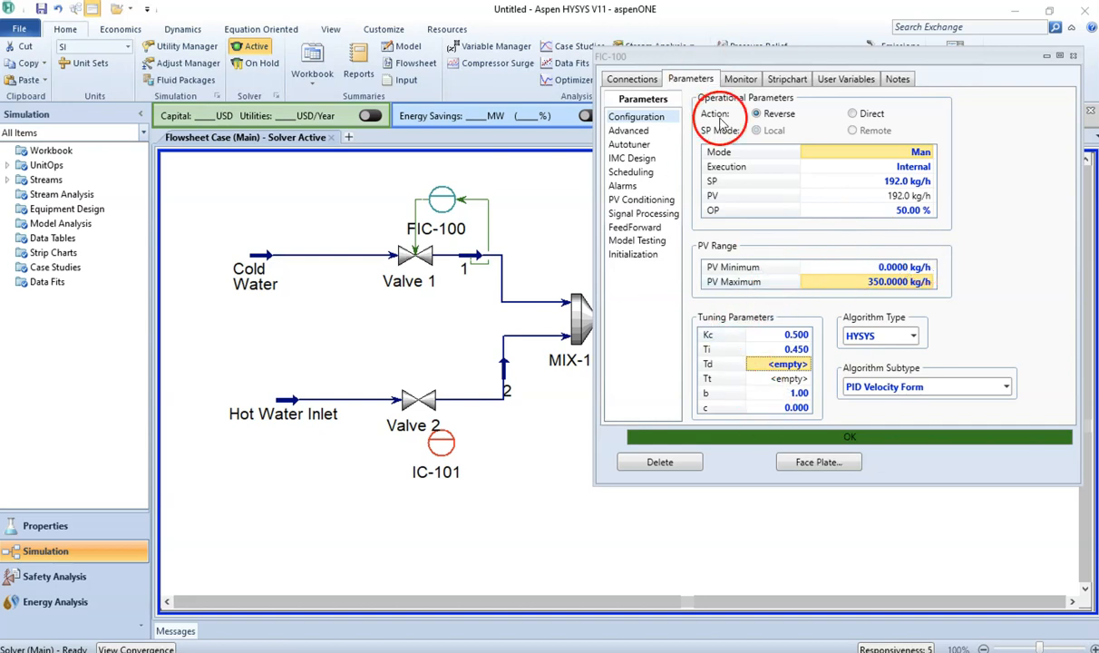
Step: Open the FIC-100 face plate, place it clear of the flowsheet's valves, and close the controller's property window
{"action": "left_click", "coordinate": [819, 462]}
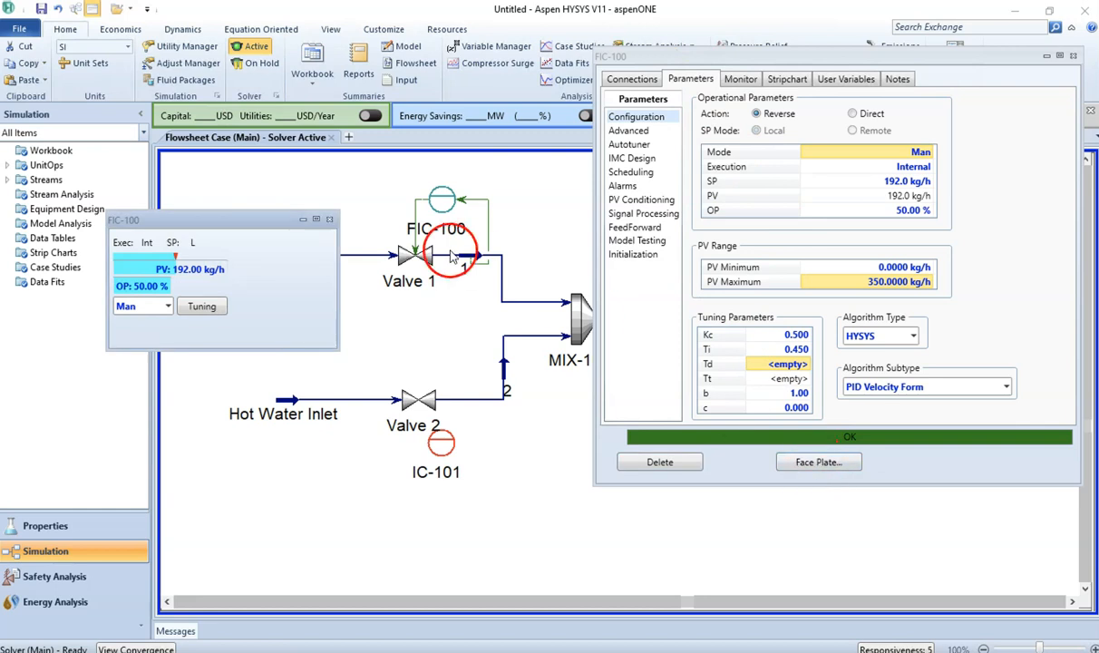
{"action": "left_click_drag", "start_coordinate": [255, 229], "coordinate": [153, 125]}
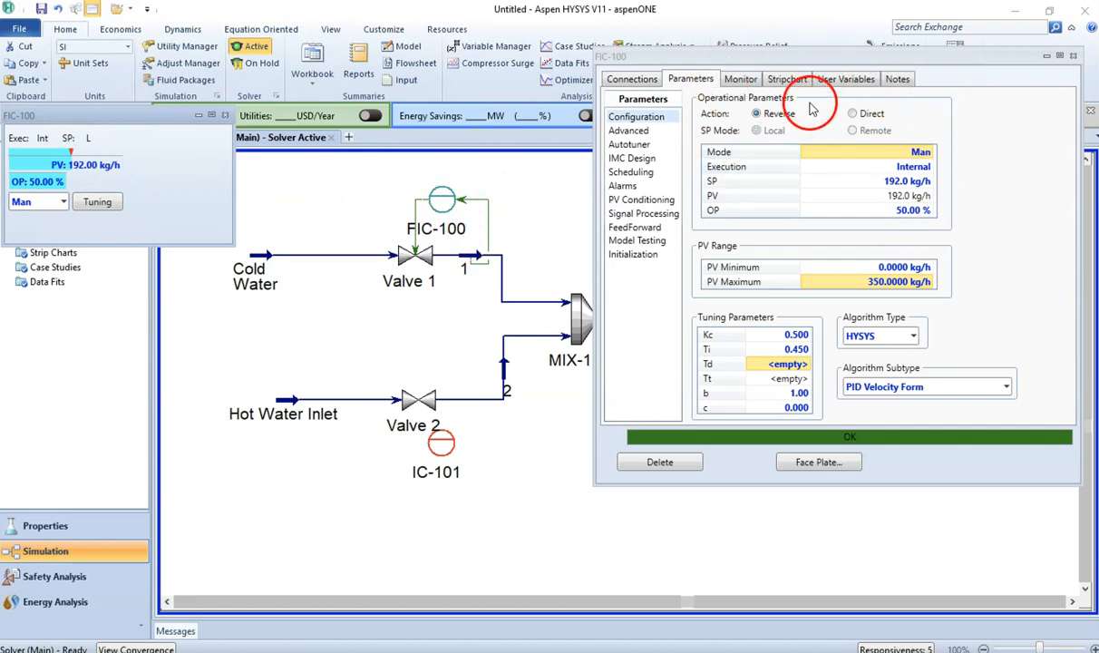
{"action": "left_click", "coordinate": [863, 60]}
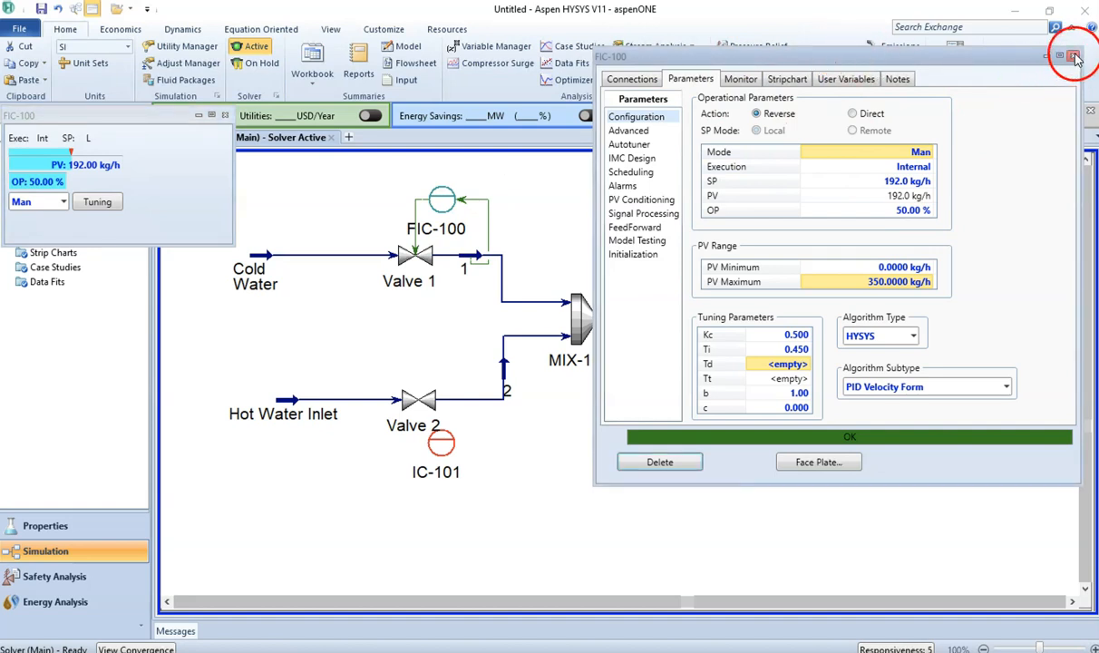
{"action": "left_click", "coordinate": [1073, 56]}
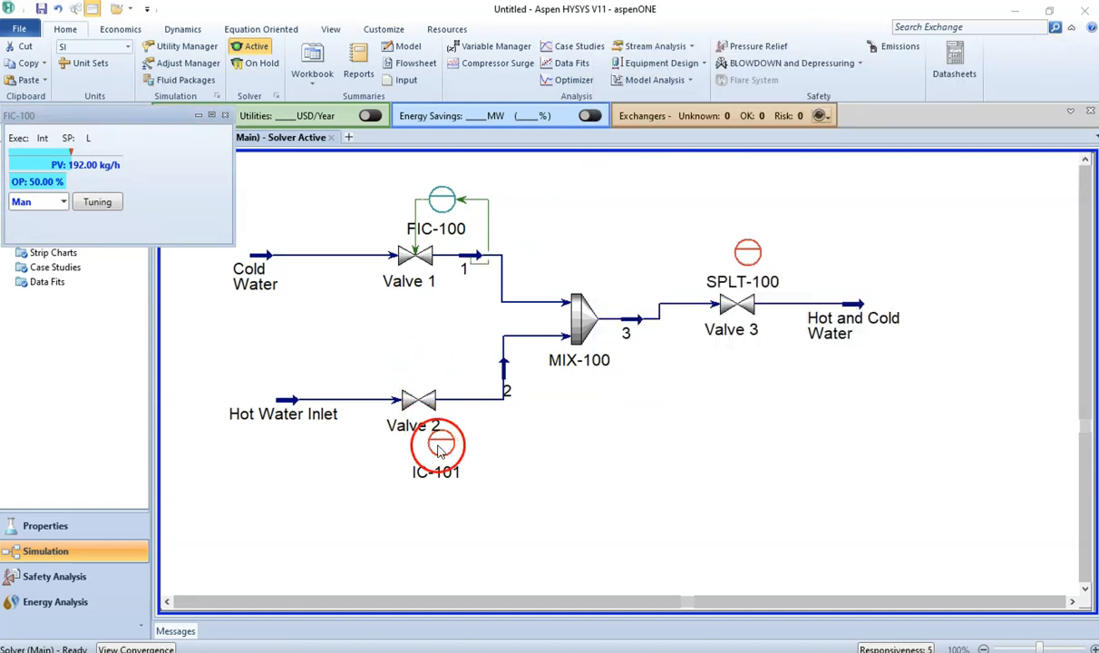
Step: Move the IC-101 controller below Valve 2 and open its properties clear of the Valve 2 section of the flowsheet
{"action": "left_click_drag", "start_coordinate": [445, 455], "coordinate": [414, 478]}
{"action": "double_click", "coordinate": [410, 468]}
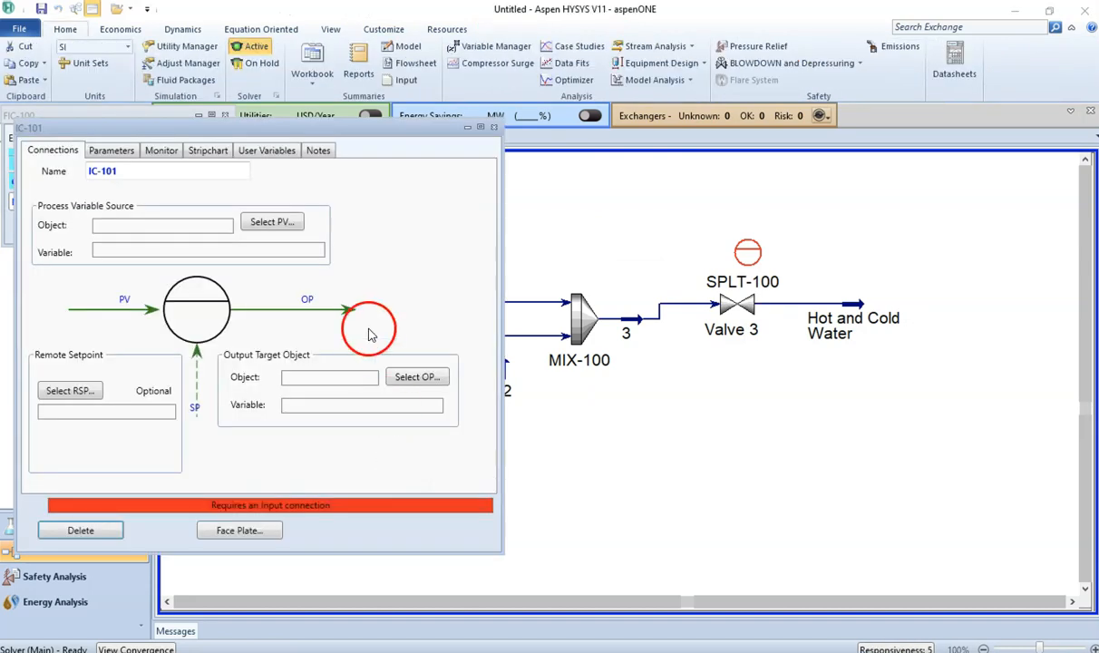
{"action": "left_click_drag", "start_coordinate": [322, 130], "coordinate": [909, 50]}
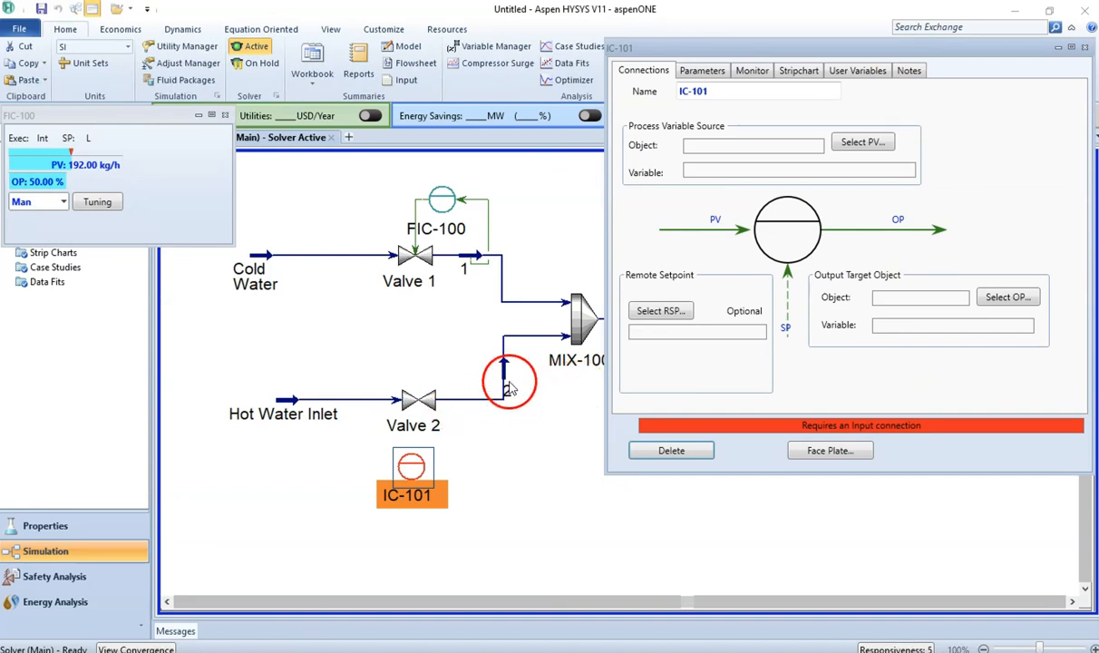
Step: Set the process variable source of the IC-101 controller to the Mass Flow of stream 2
{"action": "left_click", "coordinate": [854, 145]}
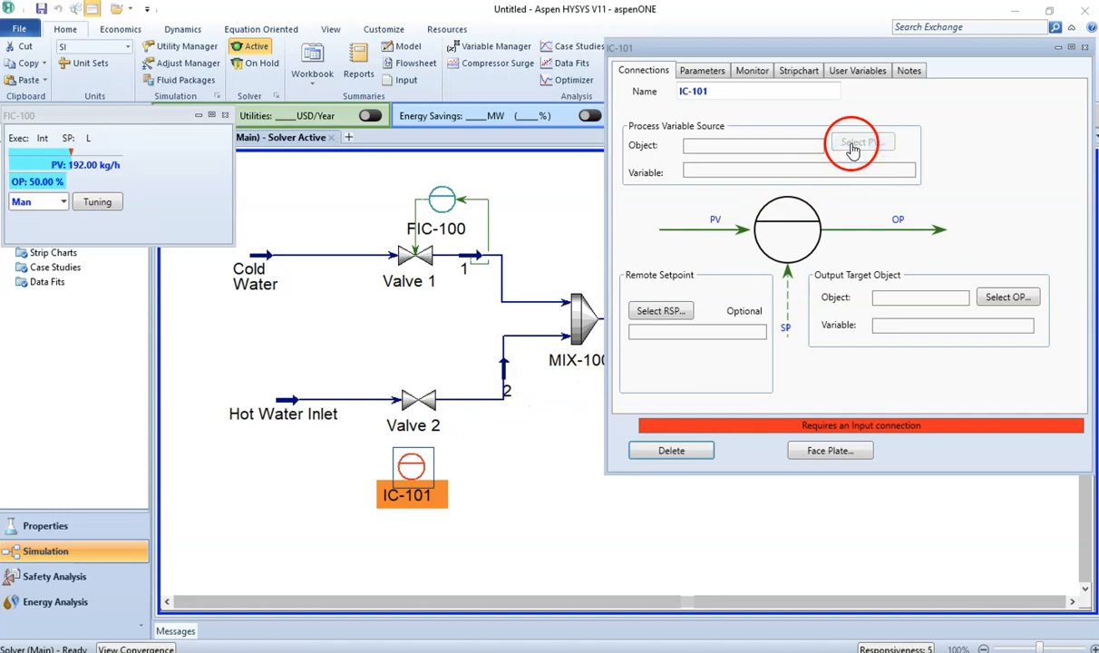
{"action": "left_click_drag", "start_coordinate": [677, 171], "coordinate": [834, 450]}
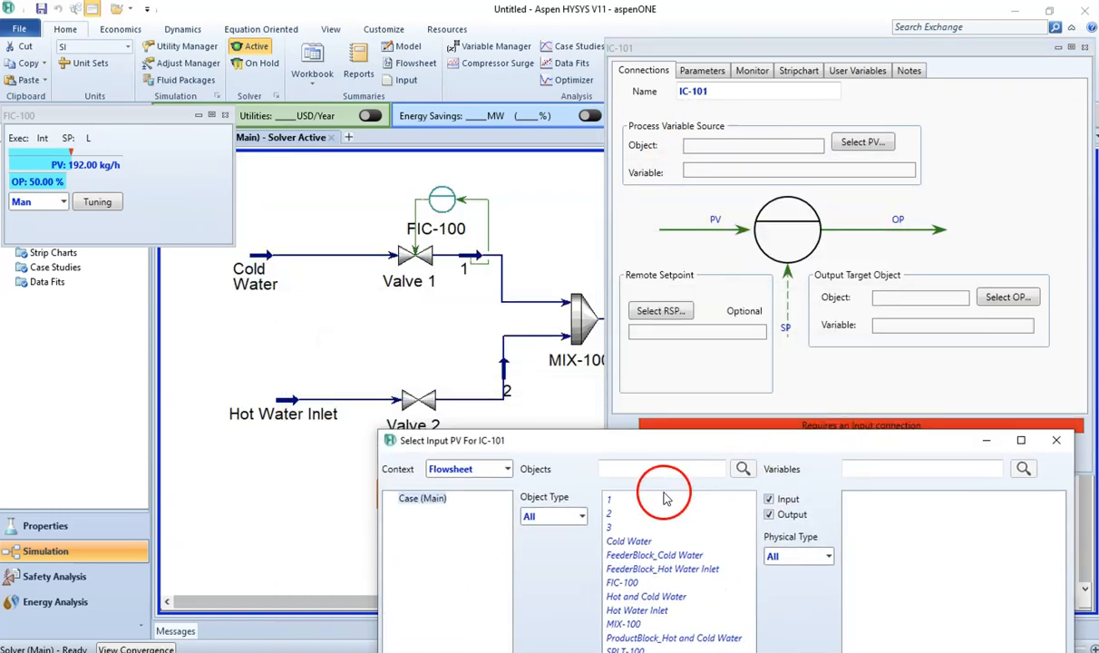
{"action": "left_click", "coordinate": [631, 513]}
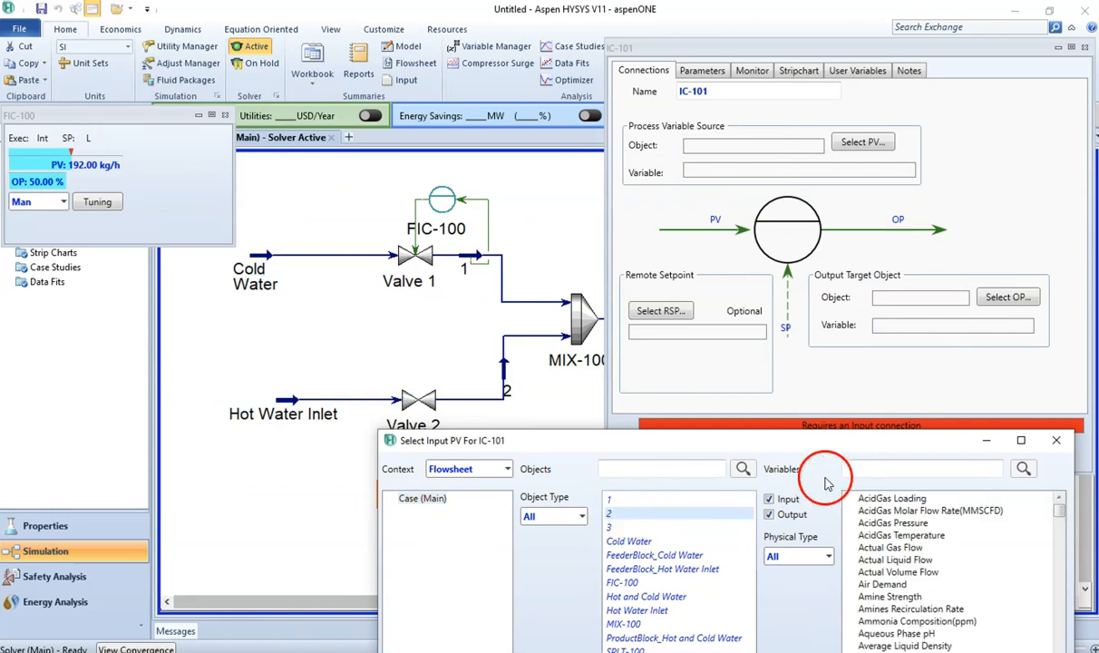
{"action": "left_click", "coordinate": [877, 468]}
{"action": "type", "text": "mass flo"}
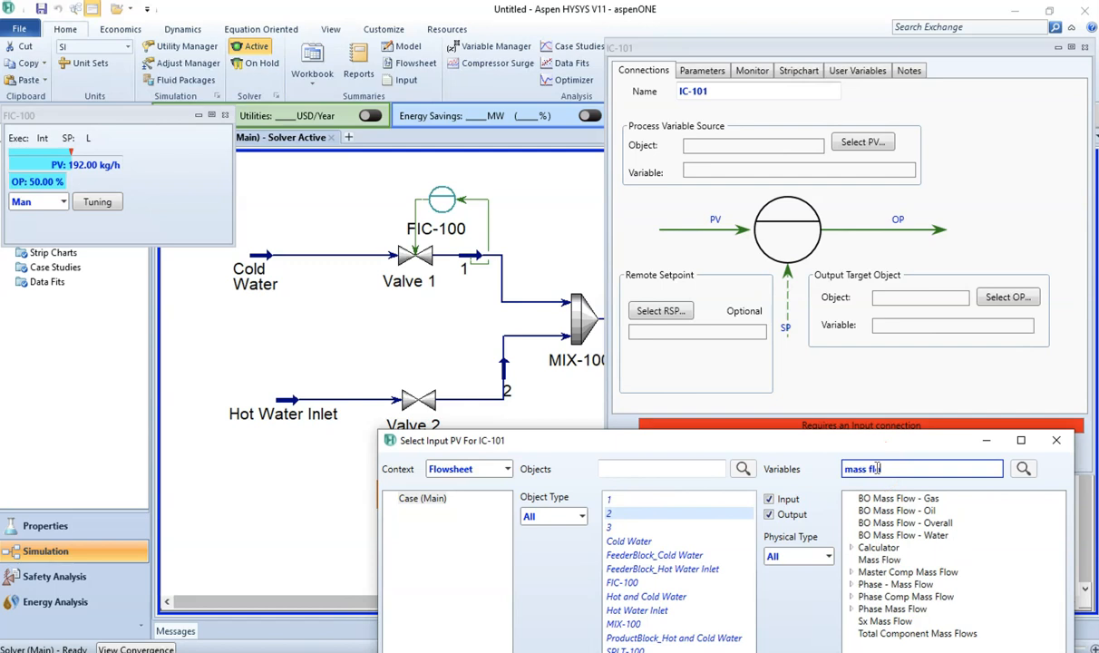
{"action": "left_click", "coordinate": [884, 561]}
{"action": "left_click_drag", "start_coordinate": [802, 451], "coordinate": [789, 153]}
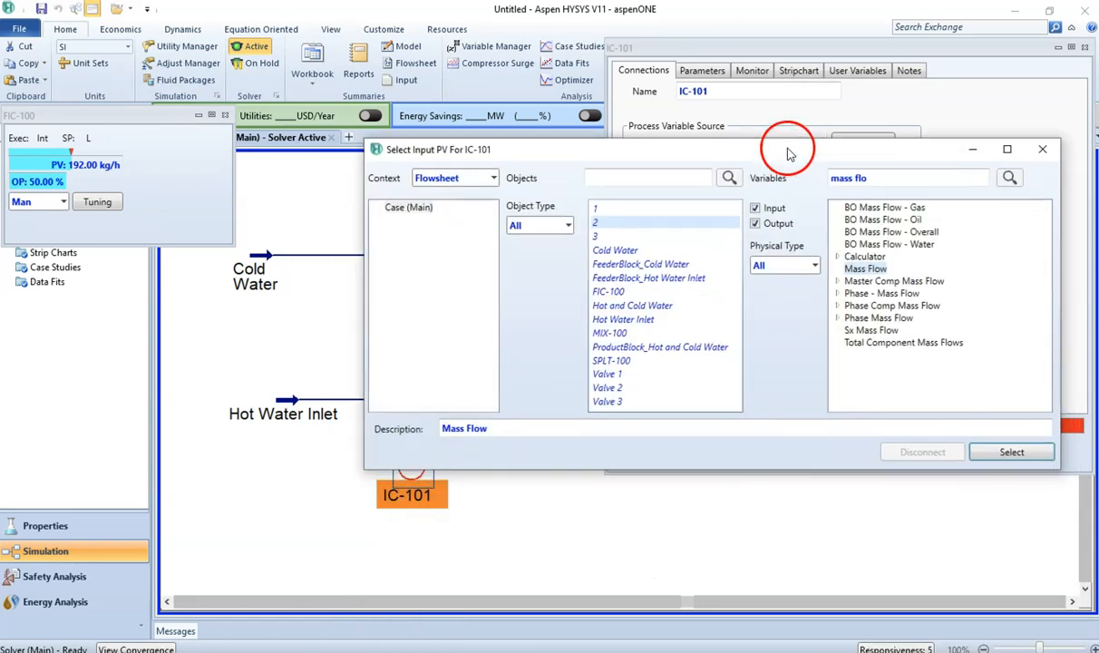
{"action": "left_click", "coordinate": [1011, 444]}
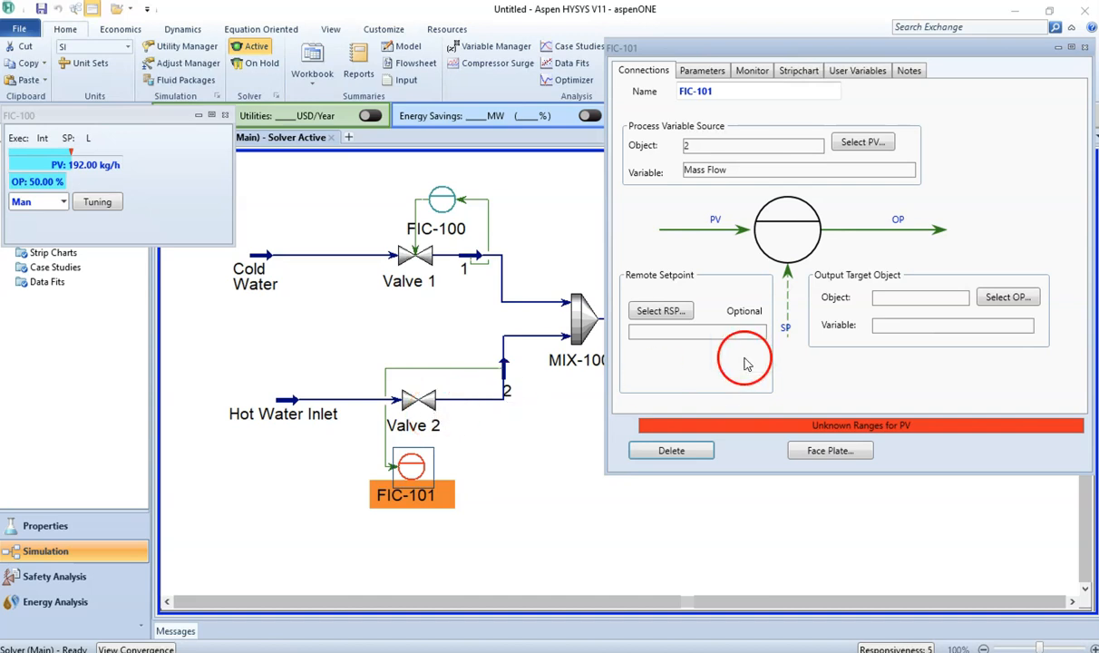
Step: Set the output target of the FIC-101 controller to the Actuator Desired Position of Valve 2
{"action": "left_click", "coordinate": [1005, 296]}
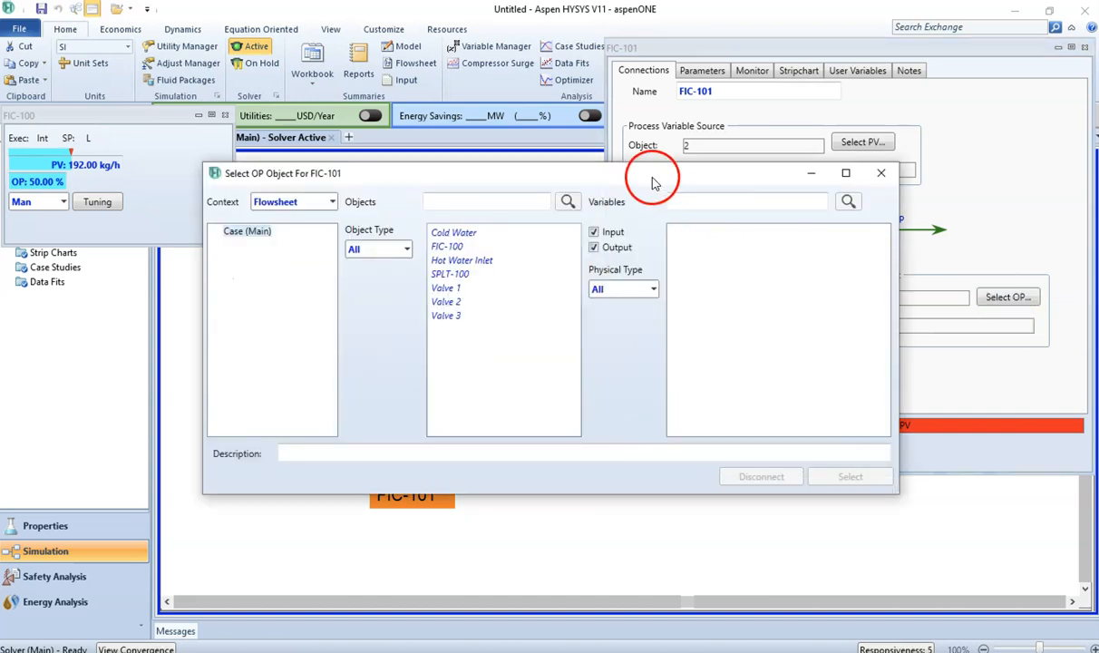
{"action": "left_click_drag", "start_coordinate": [650, 176], "coordinate": [895, 218]}
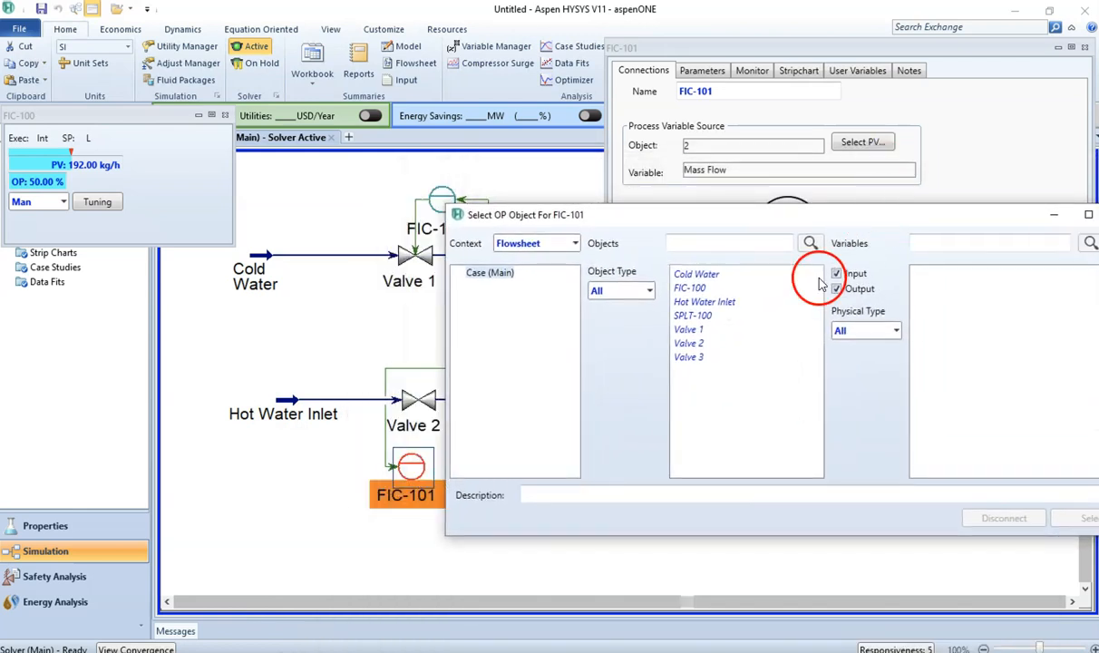
{"action": "left_click", "coordinate": [685, 343]}
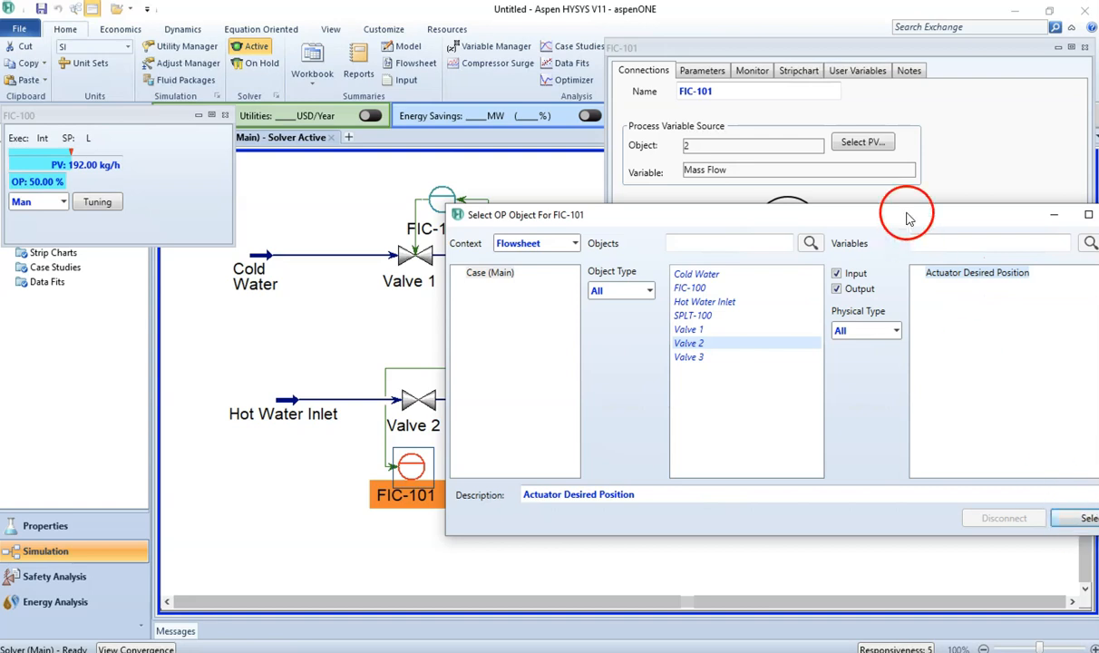
{"action": "left_click_drag", "start_coordinate": [910, 217], "coordinate": [702, 189]}
{"action": "left_click", "coordinate": [890, 490]}
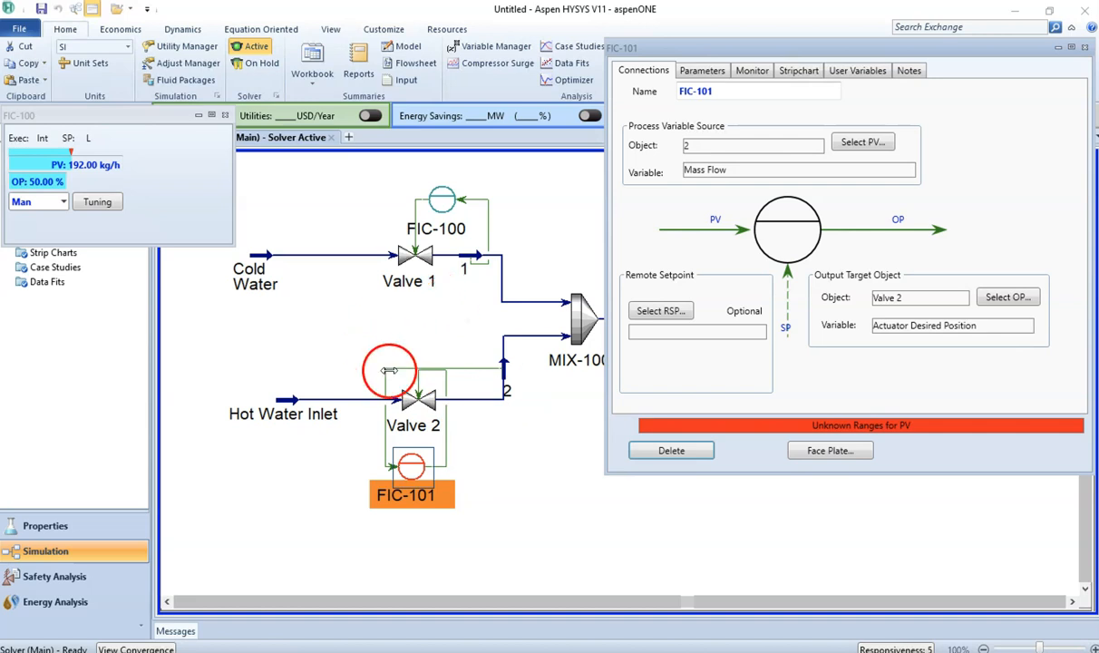
Step: Flip the FIC-101 controller horizontally on the flowsheet to tidy its connection lines to Valve 2 and stream 2
{"action": "left_click", "coordinate": [490, 477]}
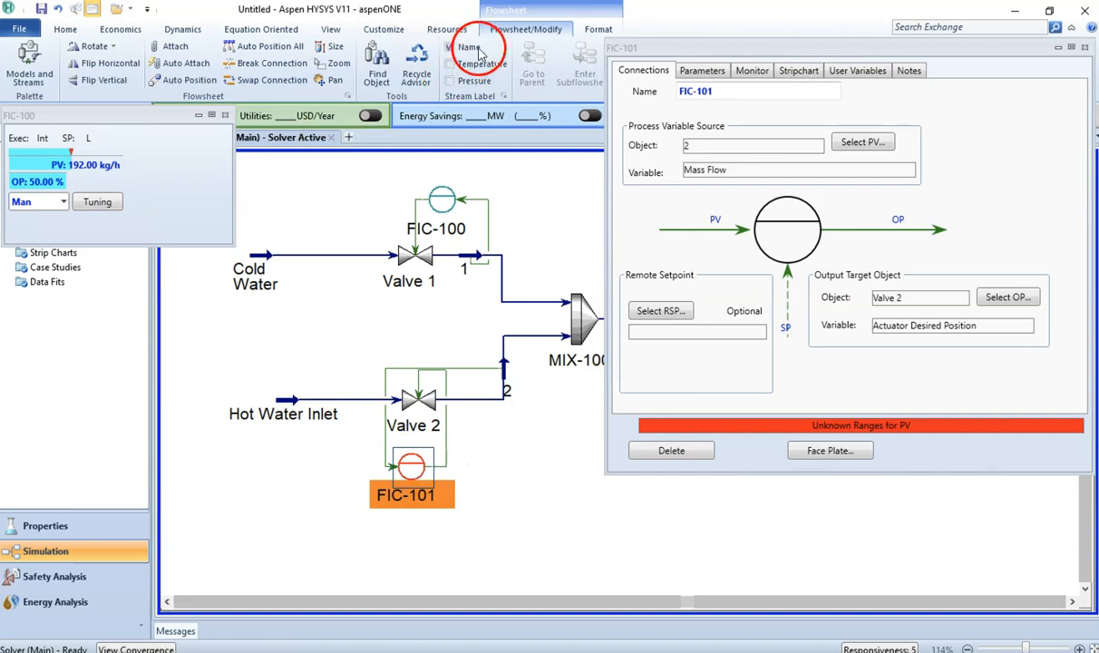
{"action": "left_click", "coordinate": [106, 66]}
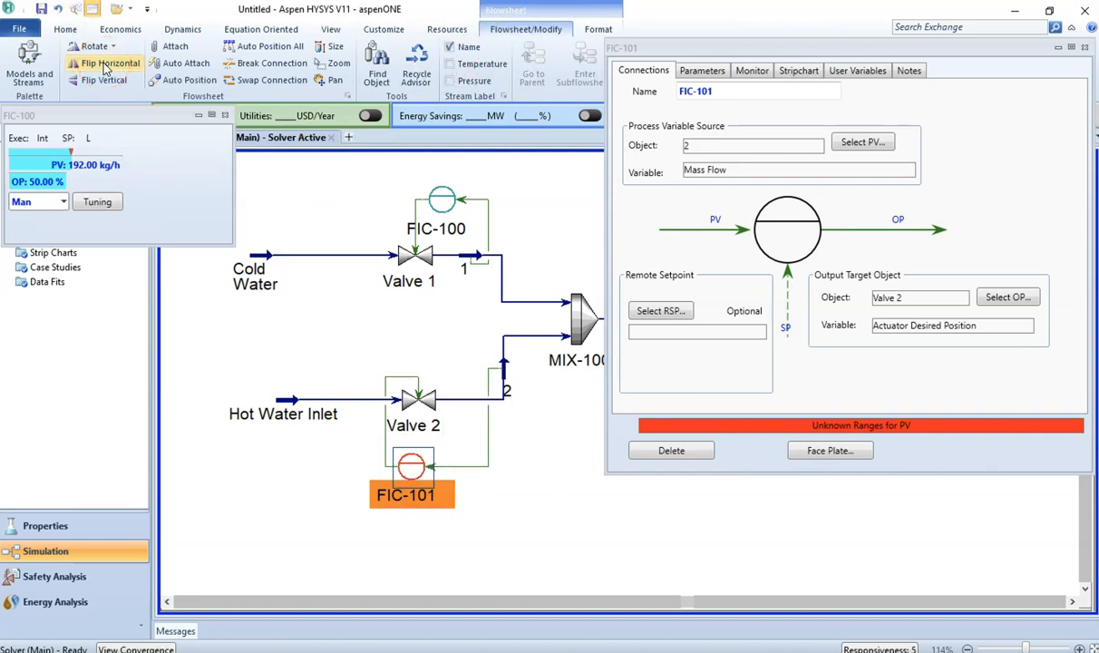
{"action": "left_click", "coordinate": [558, 504]}
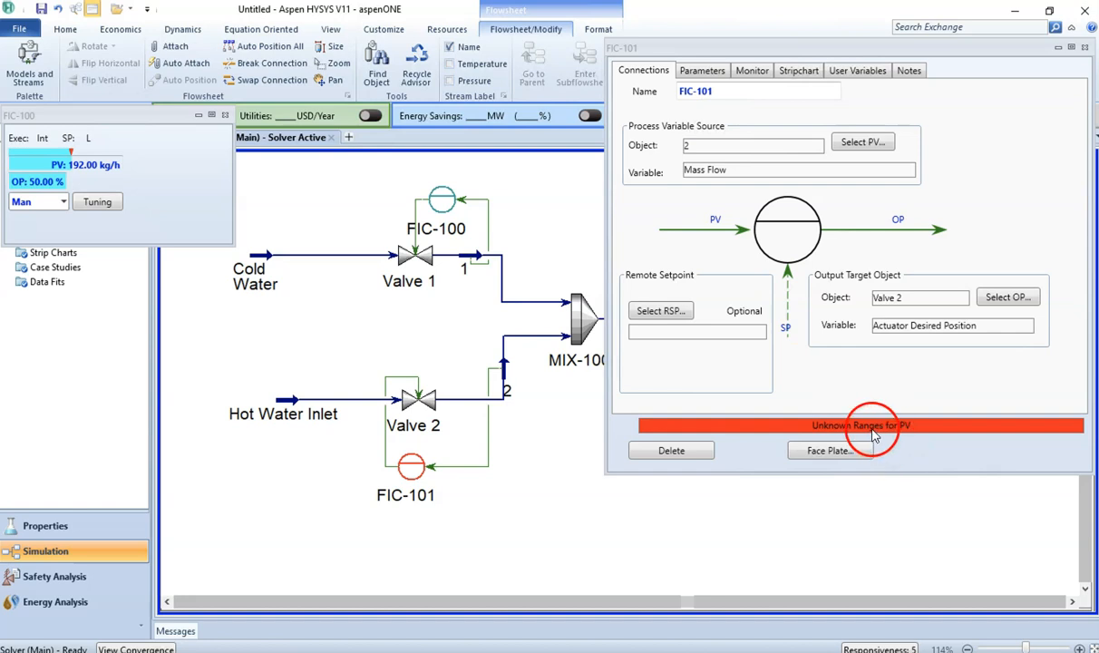
Step: Open FIC-101's parameters, switch to the Workbook 5a PDF and highlight the Controller 2 heading in light blue in the specs table
{"action": "left_click", "coordinate": [696, 73]}
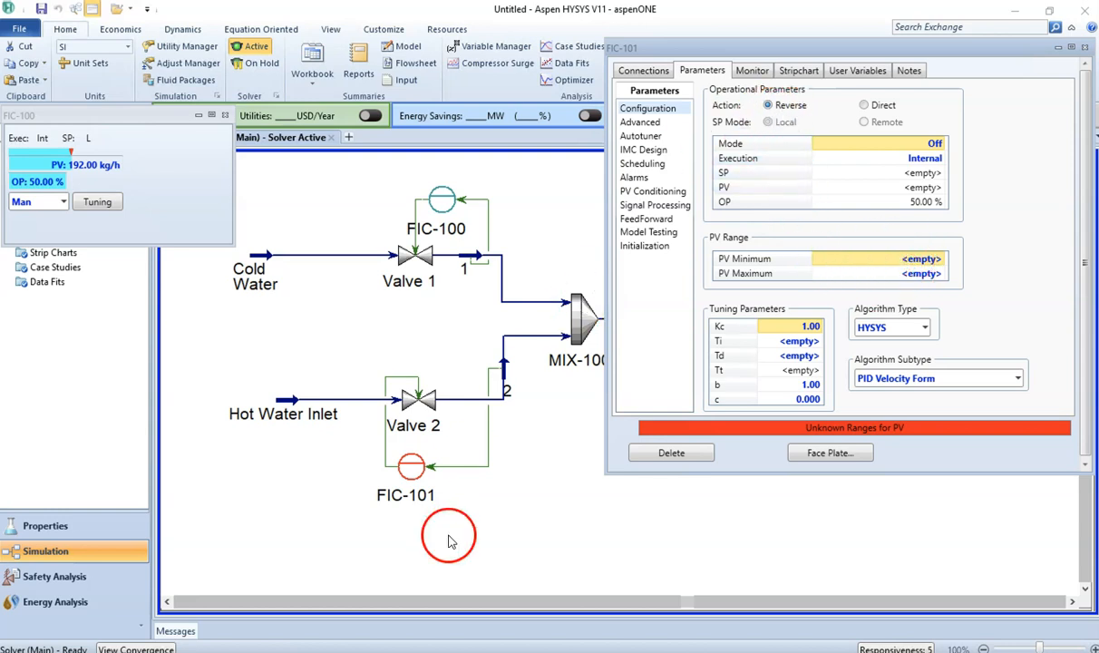
{"action": "left_click", "coordinate": [359, 651]}
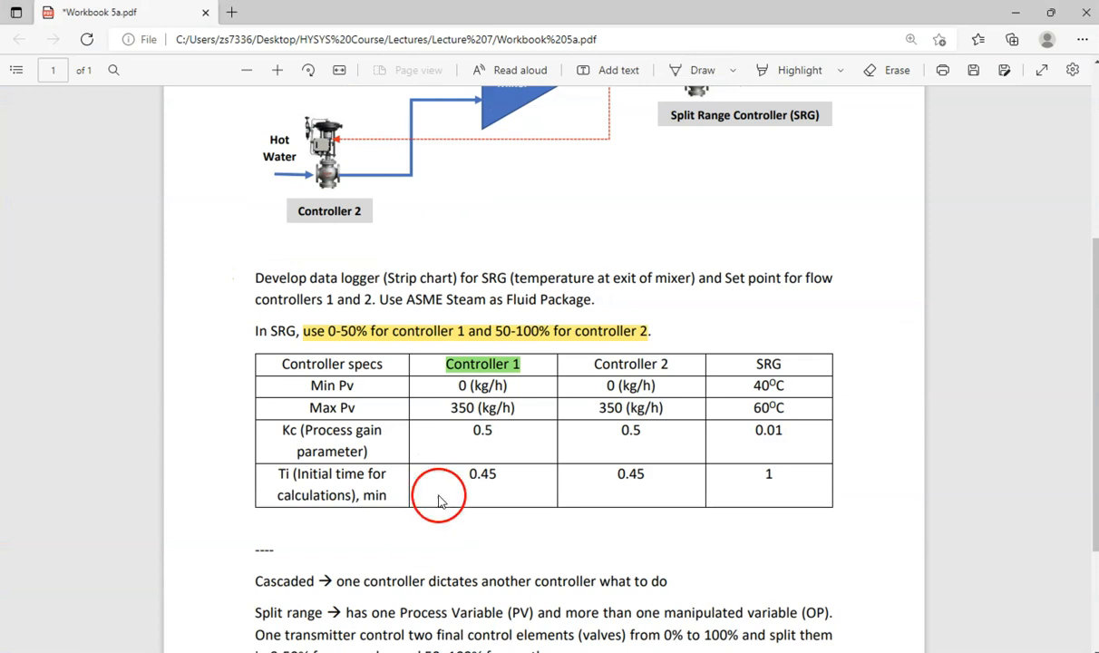
{"action": "scroll", "coordinate": [439, 495], "scroll_direction": "down", "scroll_amount": 1}
{"action": "left_click_drag", "start_coordinate": [597, 350], "coordinate": [673, 345]}
{"action": "mouse_move", "coordinate": [697, 272]}
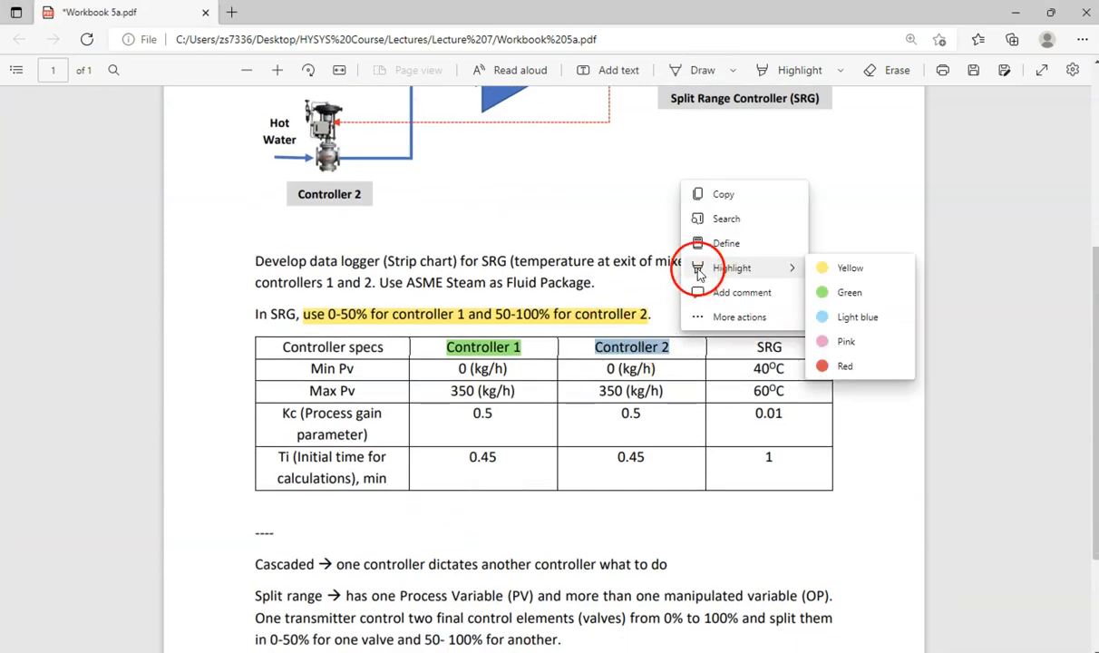
{"action": "left_click", "coordinate": [845, 317]}
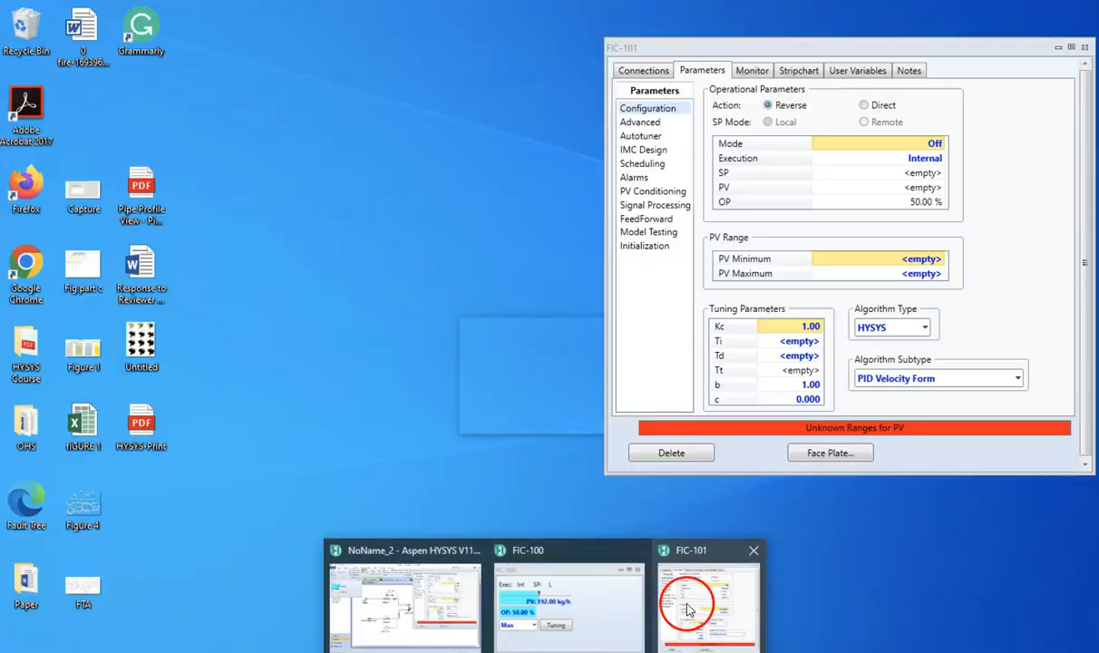
Step: Back in Aspen HYSYS, set the PV range of FIC-101 to a minimum of 0 and a maximum of 350 kg/h
{"action": "left_click", "coordinate": [695, 608]}
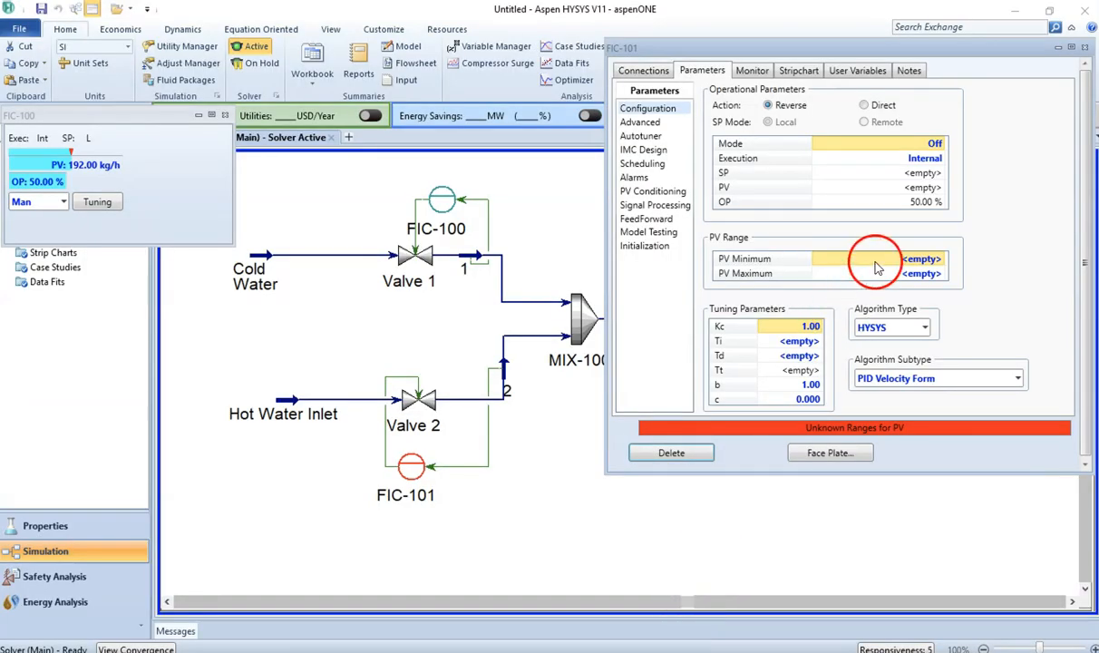
{"action": "type", "text": "0"}
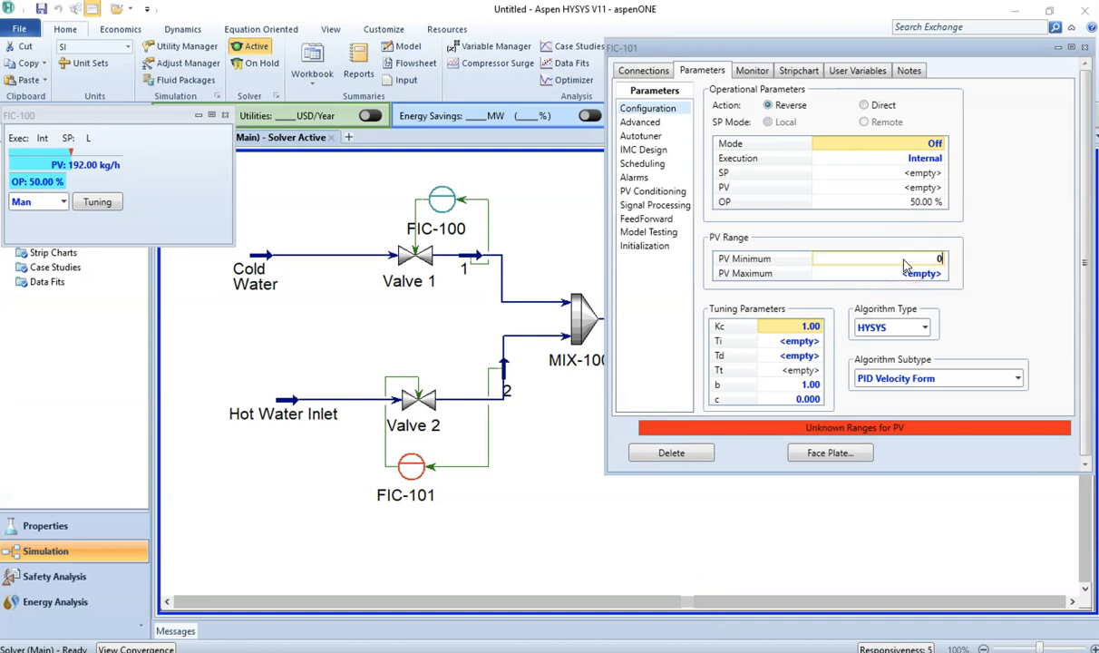
{"action": "key", "text": "Return"}
{"action": "type", "text": "250"}
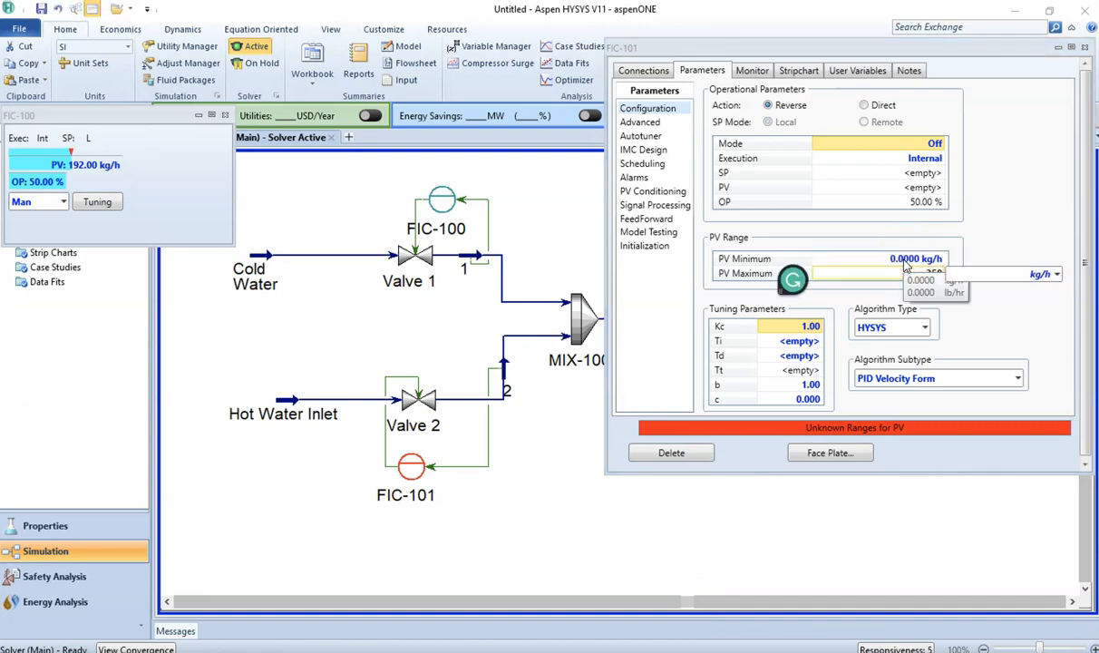
{"action": "key", "text": "Return"}
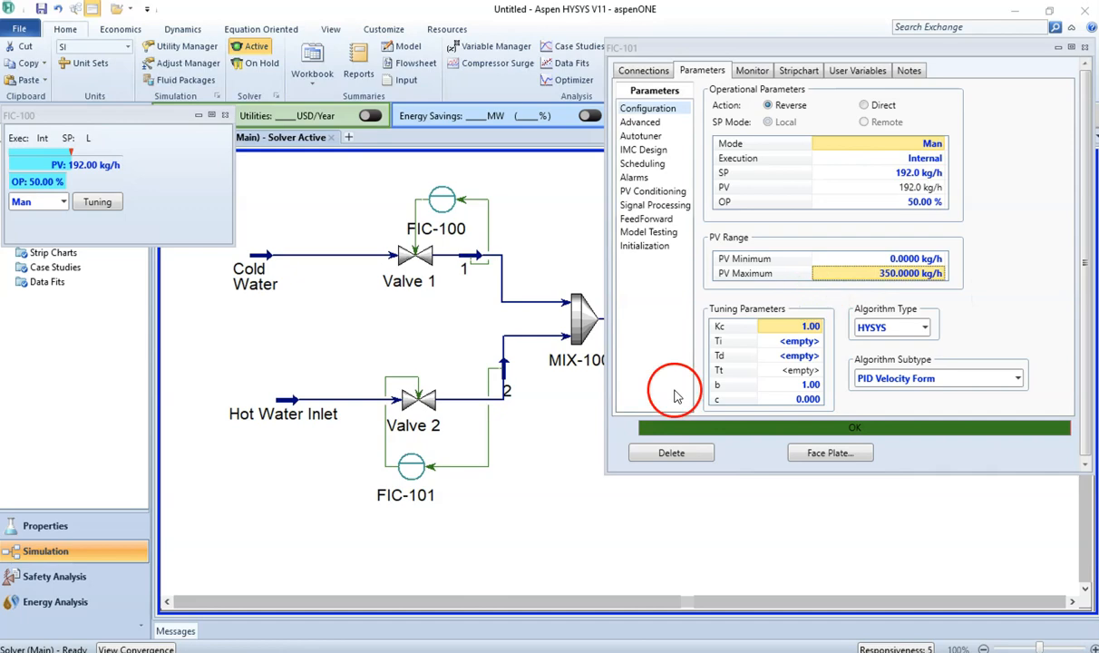
Step: Check the Controller 2 specs in the Workbook 5a PDF, return to HYSYS and set FIC-101's tuning parameters to Kc 0.5 and Ti 0.45
{"action": "left_click", "coordinate": [490, 651]}
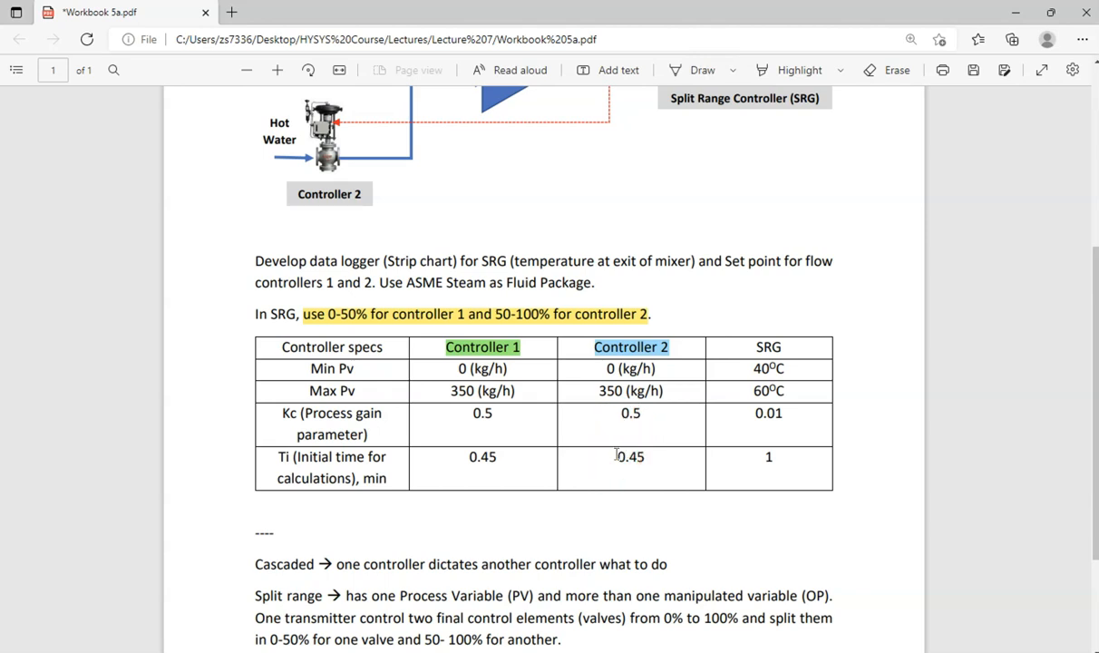
{"action": "left_click", "coordinate": [544, 650]}
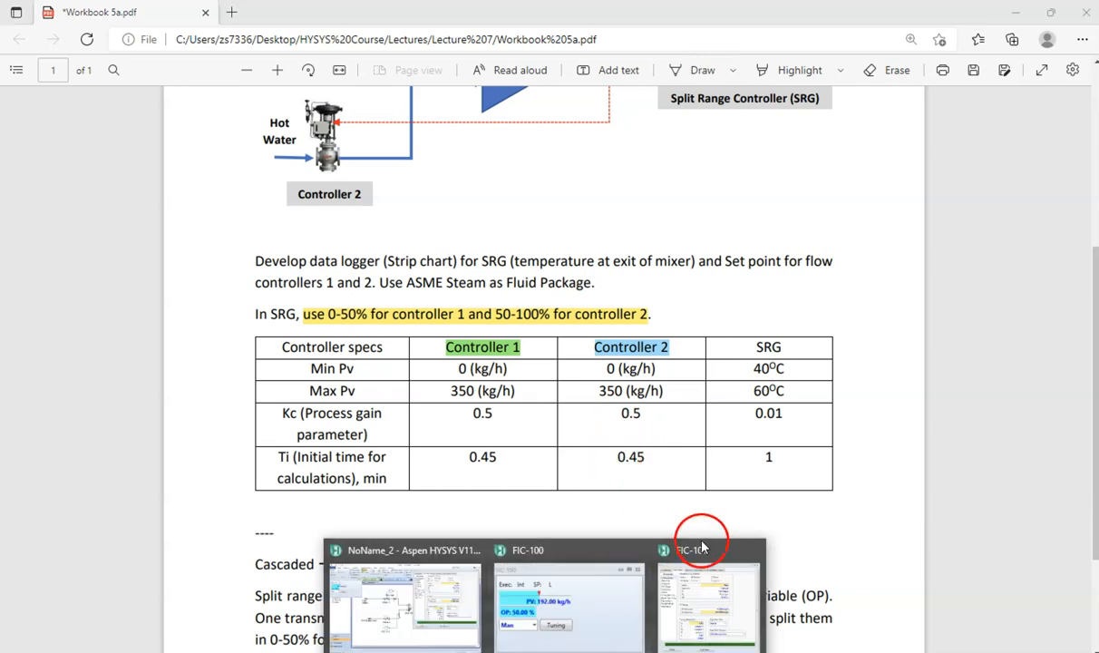
{"action": "left_click", "coordinate": [703, 548]}
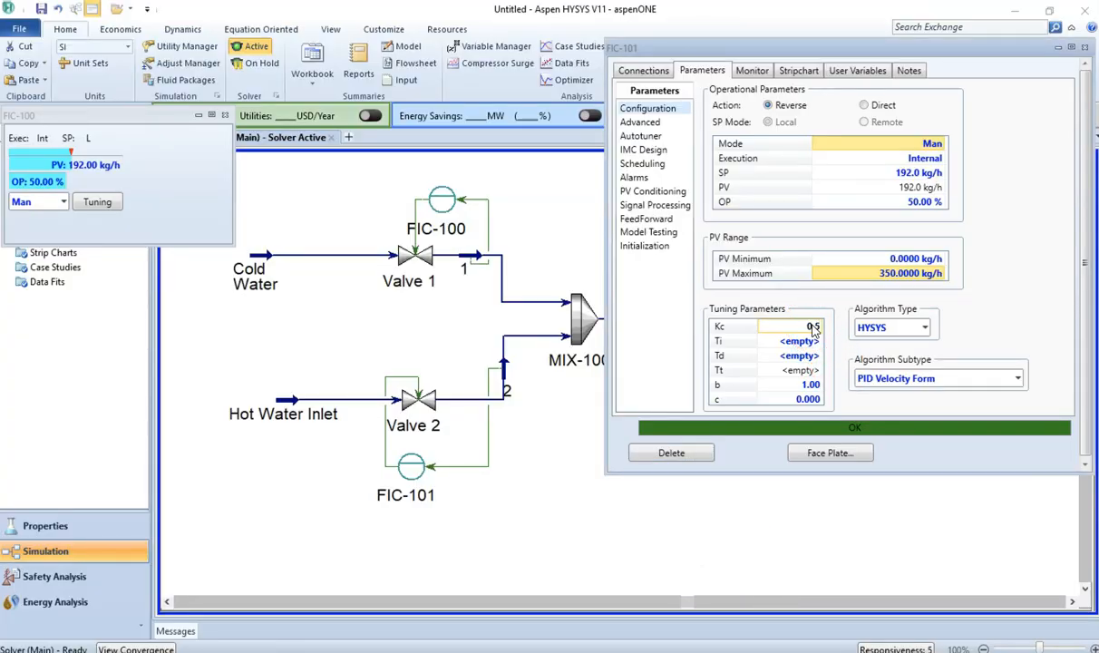
{"action": "type", "text": "0.450"}
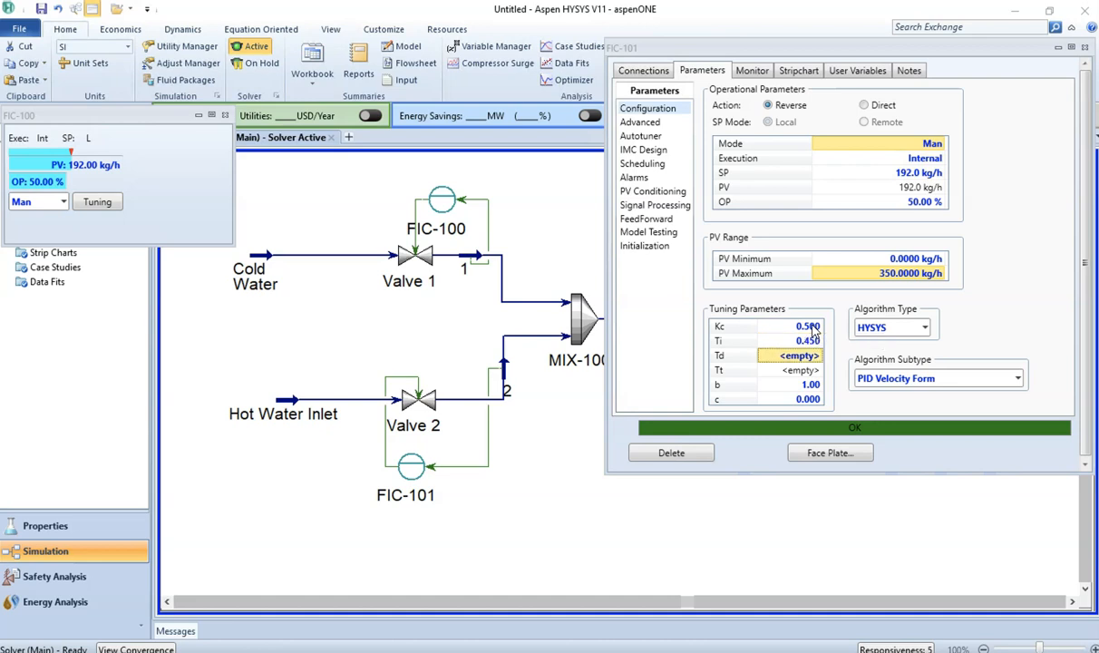
{"action": "left_click", "coordinate": [718, 163]}
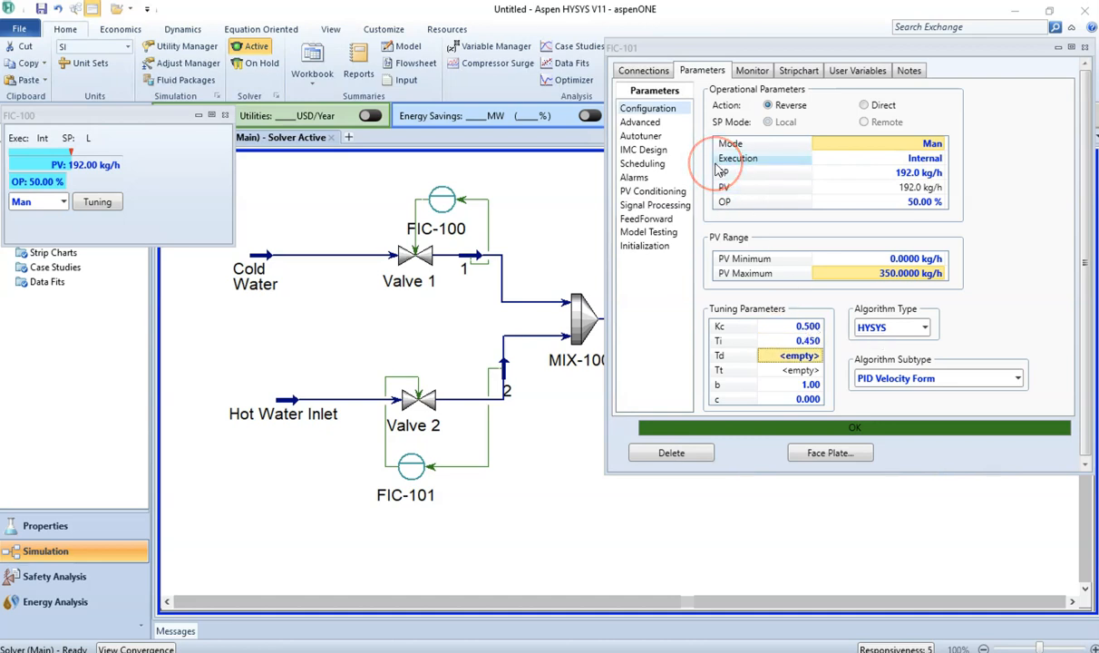
{"action": "left_click", "coordinate": [677, 112]}
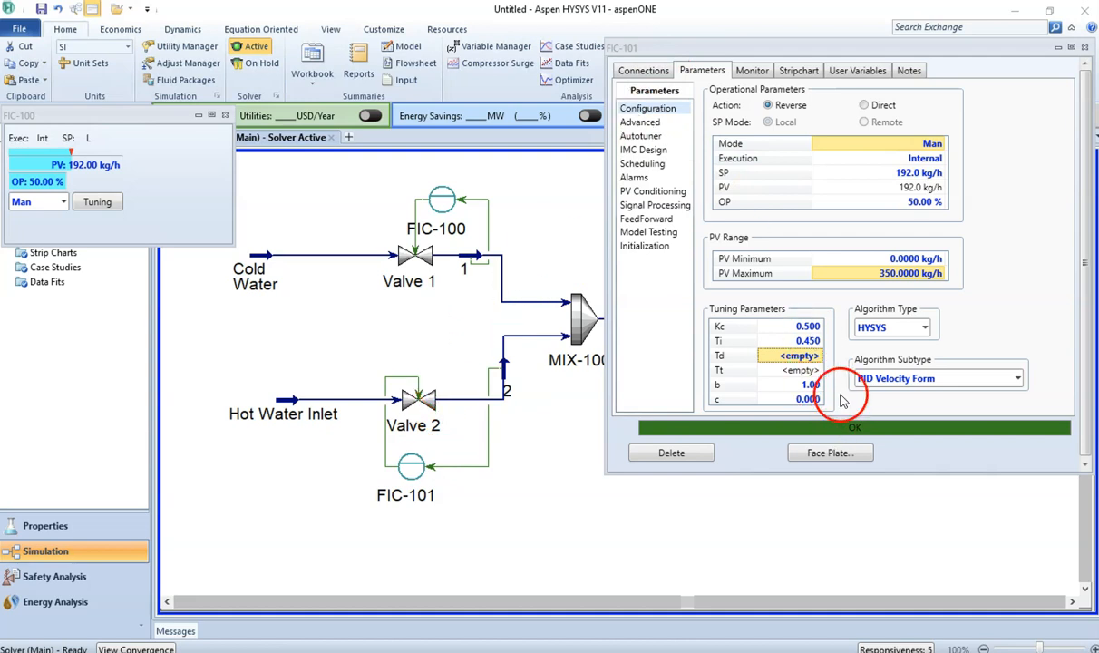
Step: Open the FIC-101 face plate, place it directly below the FIC-100 face plate and close FIC-101's property window
{"action": "left_click", "coordinate": [836, 455]}
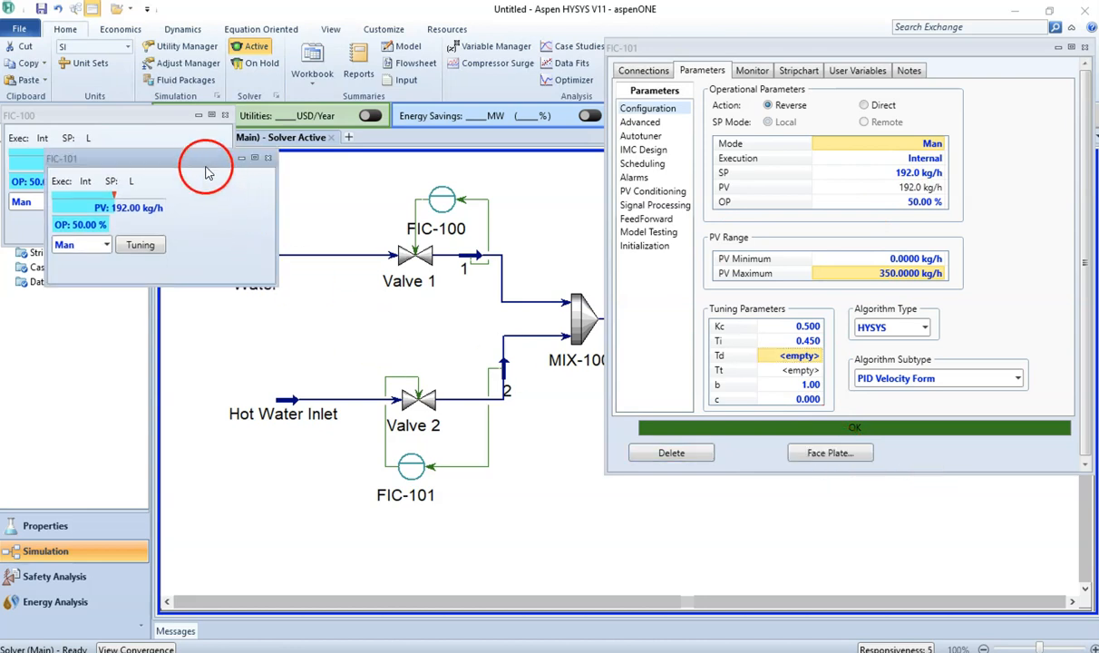
{"action": "left_click_drag", "start_coordinate": [191, 164], "coordinate": [162, 287]}
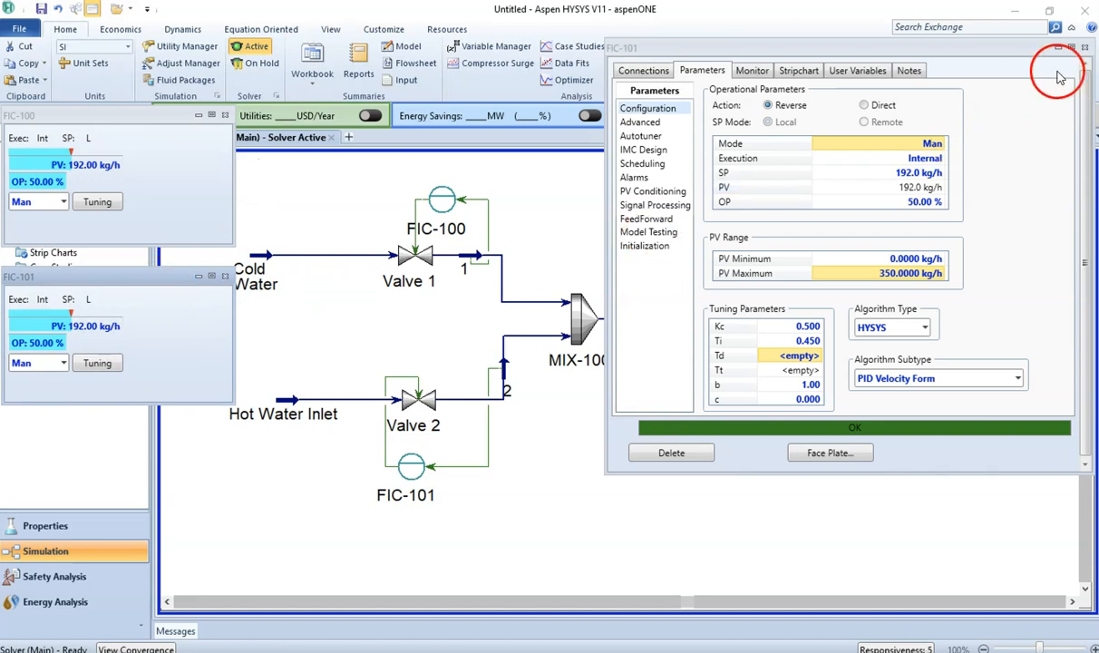
{"action": "left_click", "coordinate": [1084, 48]}
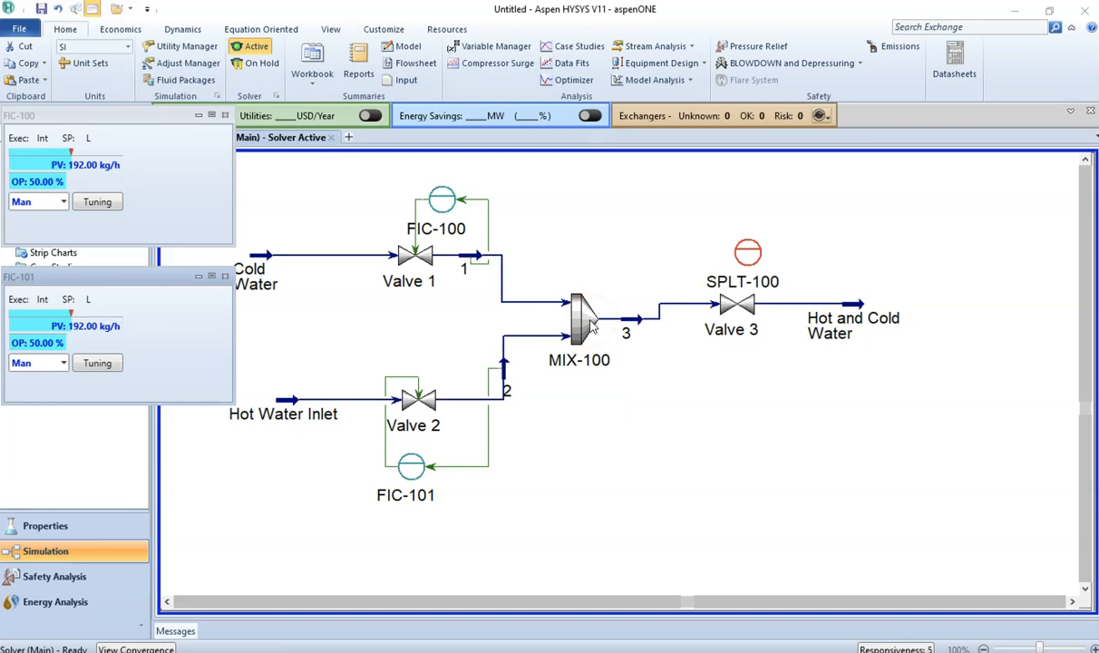
Step: Open the SPLT-100 controller's properties beside the flowsheet and examine the split range controller's connections in the Workbook 5a PDF diagram
{"action": "double_click", "coordinate": [749, 256]}
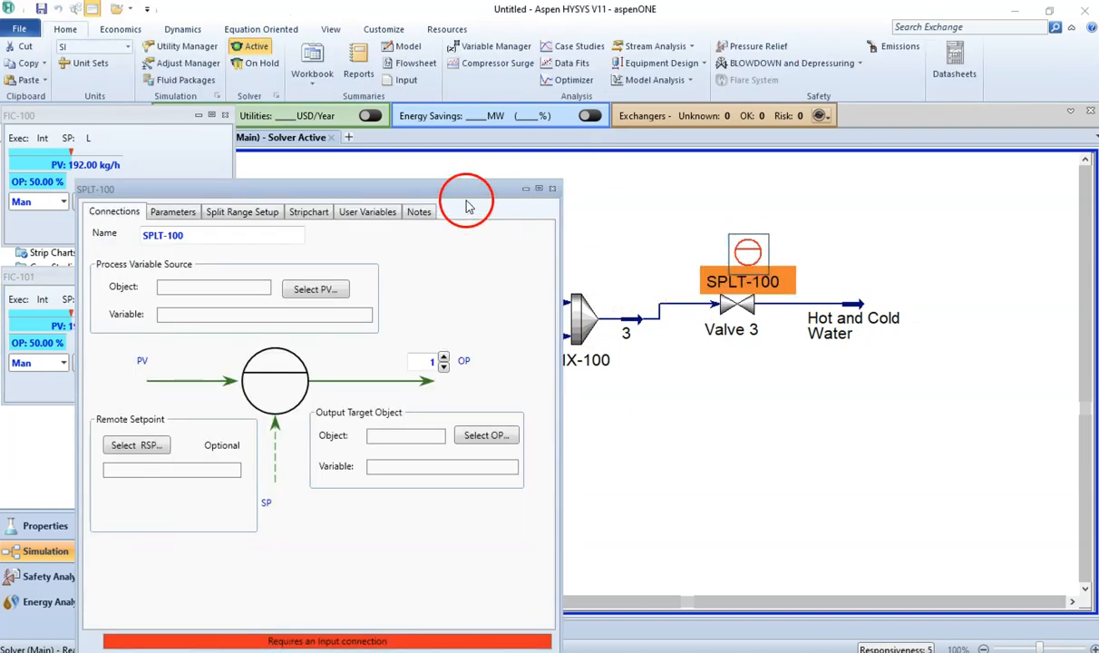
{"action": "left_click_drag", "start_coordinate": [465, 198], "coordinate": [1075, 349]}
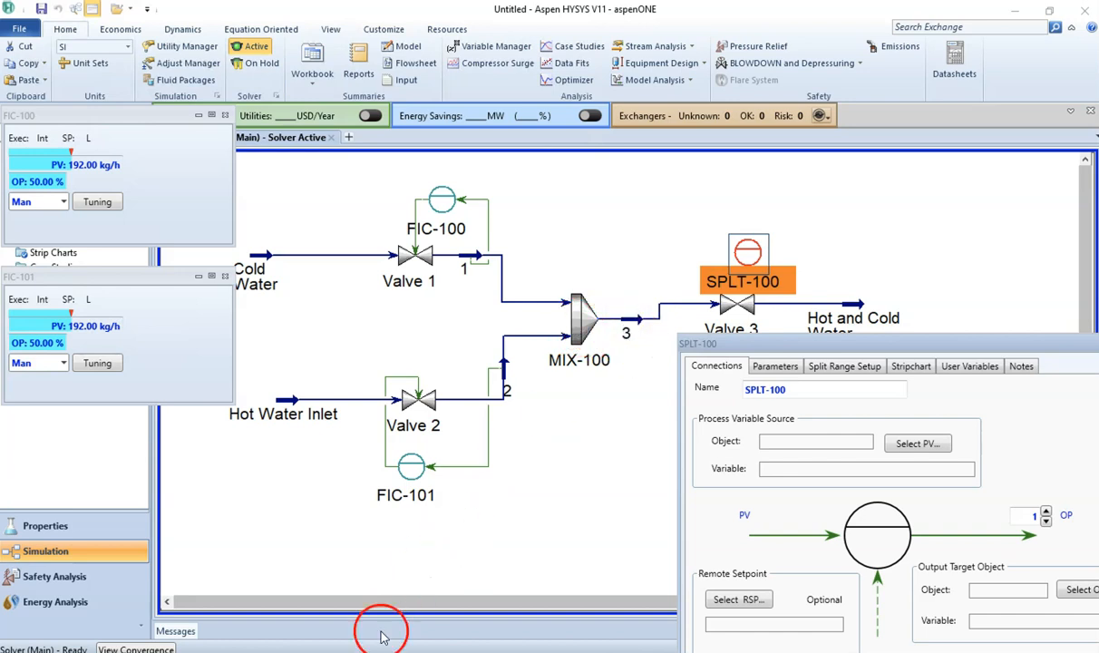
{"action": "left_click", "coordinate": [363, 610]}
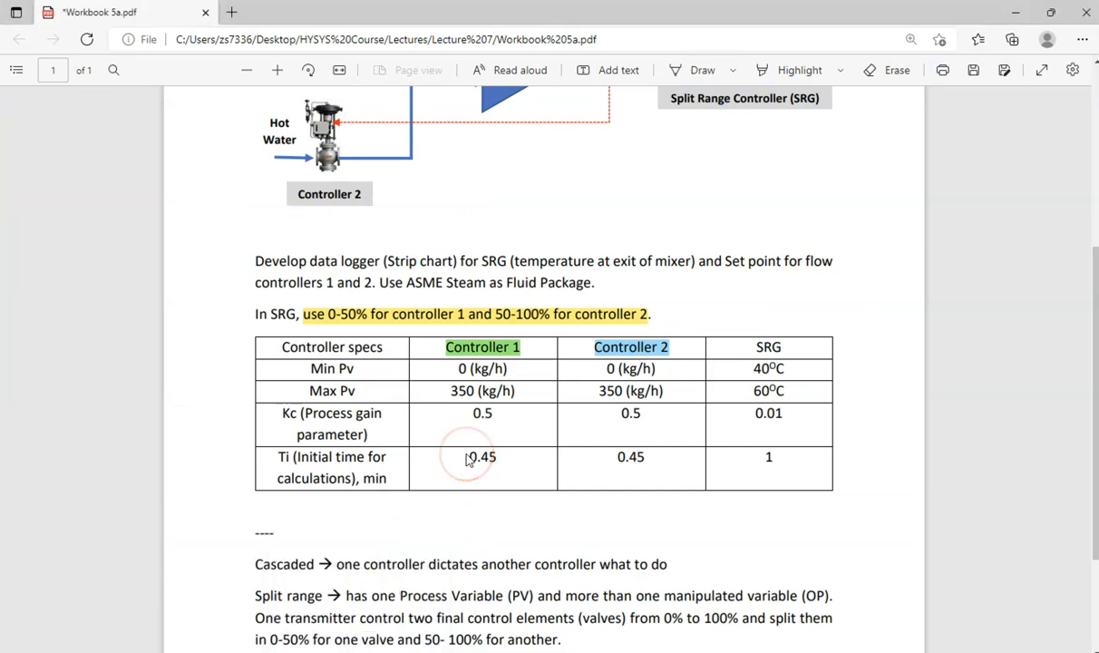
{"action": "scroll", "coordinate": [467, 460], "scroll_direction": "up", "scroll_amount": 1}
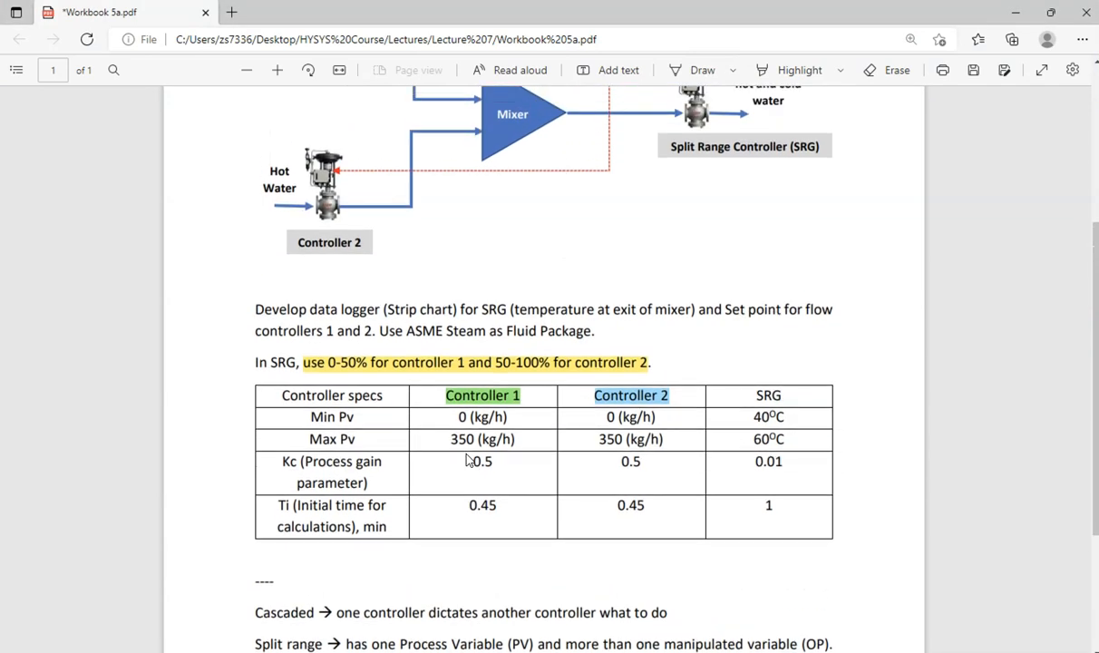
{"action": "scroll", "coordinate": [467, 460], "scroll_direction": "up", "scroll_amount": 2}
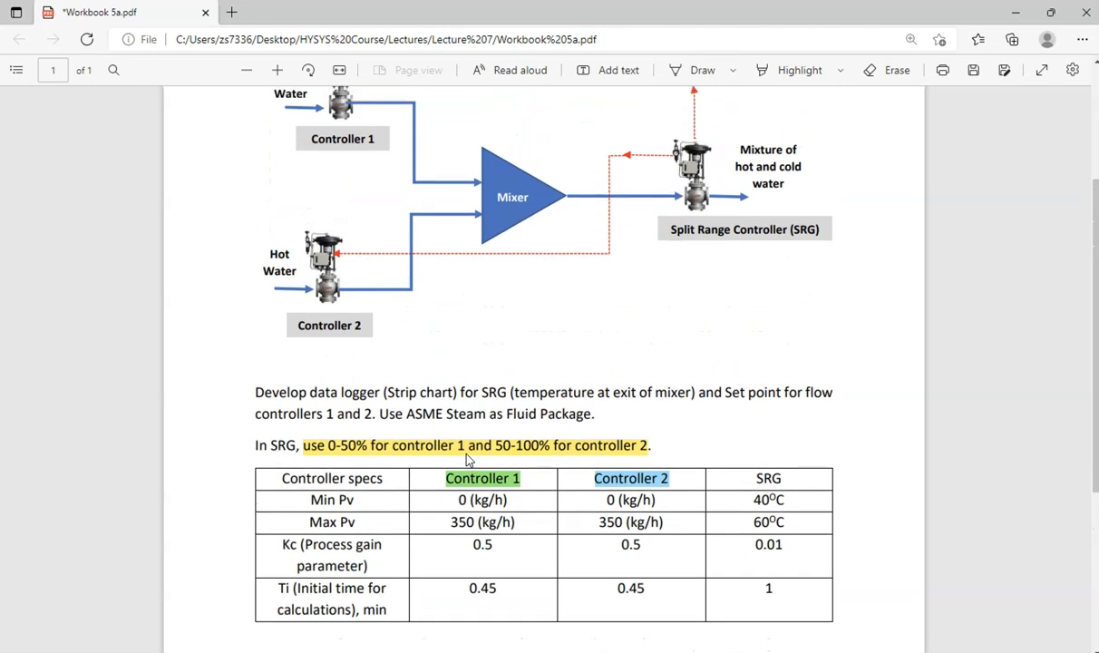
{"action": "scroll", "coordinate": [467, 460], "scroll_direction": "up", "scroll_amount": 1}
{"action": "left_click_drag", "start_coordinate": [508, 440], "coordinate": [695, 440]}
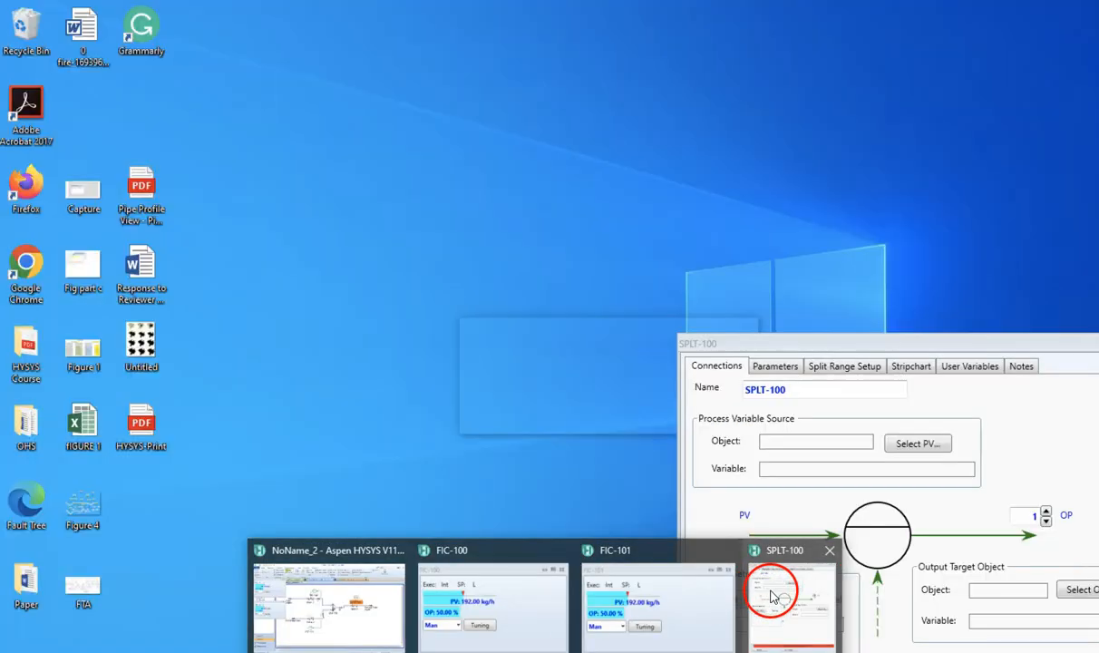
{"action": "left_click", "coordinate": [770, 592]}
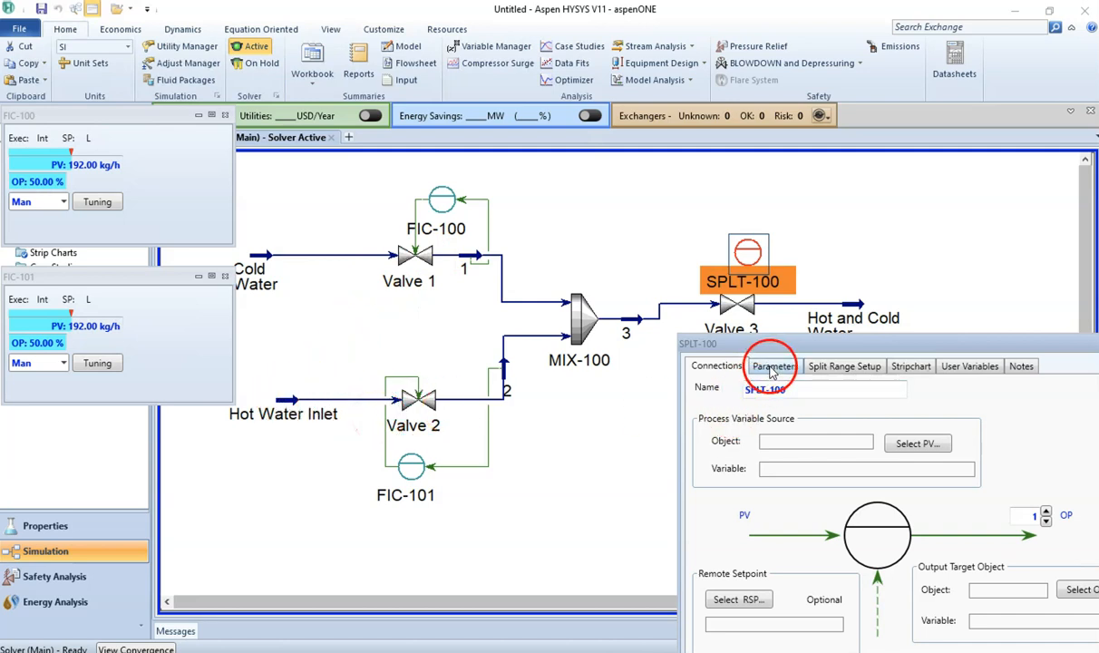
Step: Set the process variable source of SPLT-100 to the Temperature of stream 3
{"action": "left_click", "coordinate": [917, 444]}
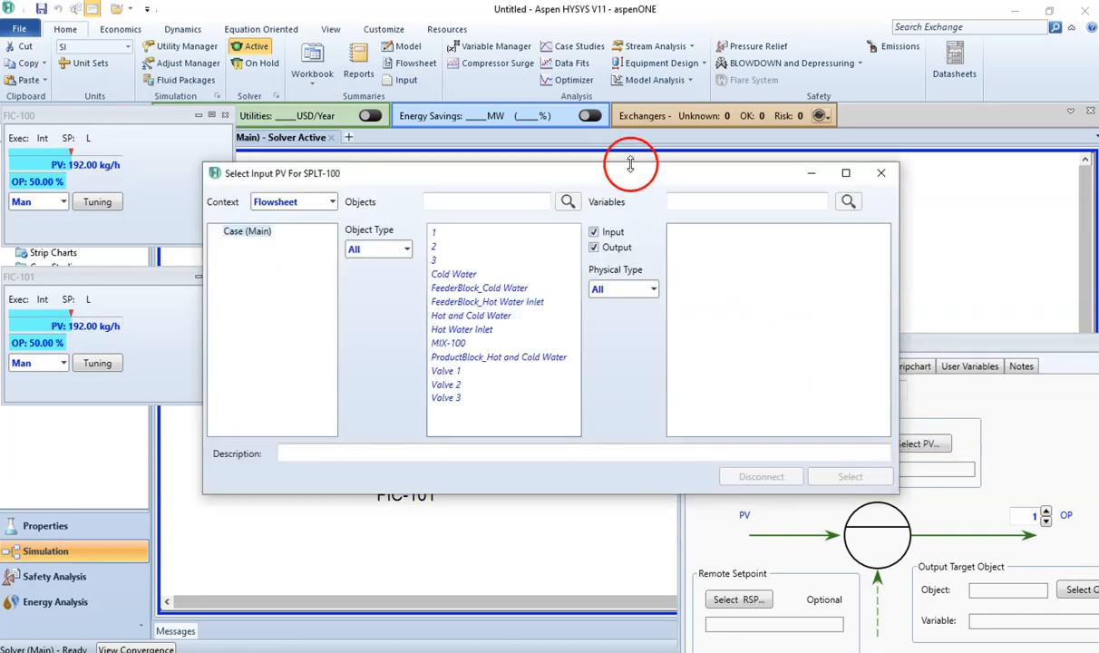
{"action": "left_click_drag", "start_coordinate": [633, 177], "coordinate": [681, 430]}
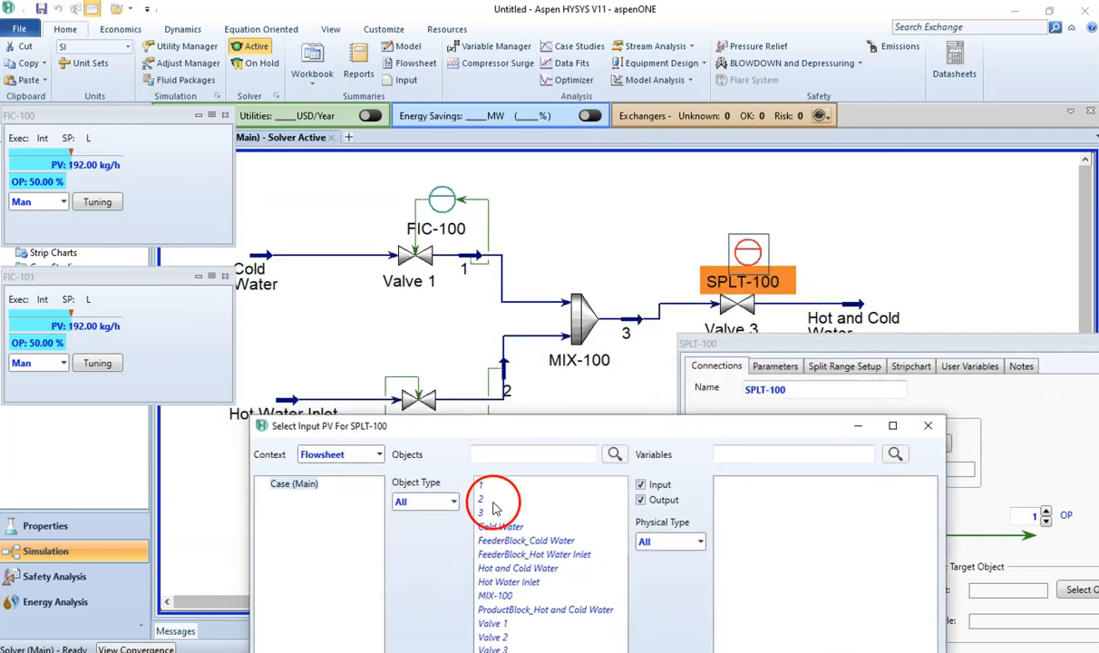
{"action": "left_click", "coordinate": [486, 513]}
{"action": "left_click", "coordinate": [738, 454]}
{"action": "type", "text": "temperature"}
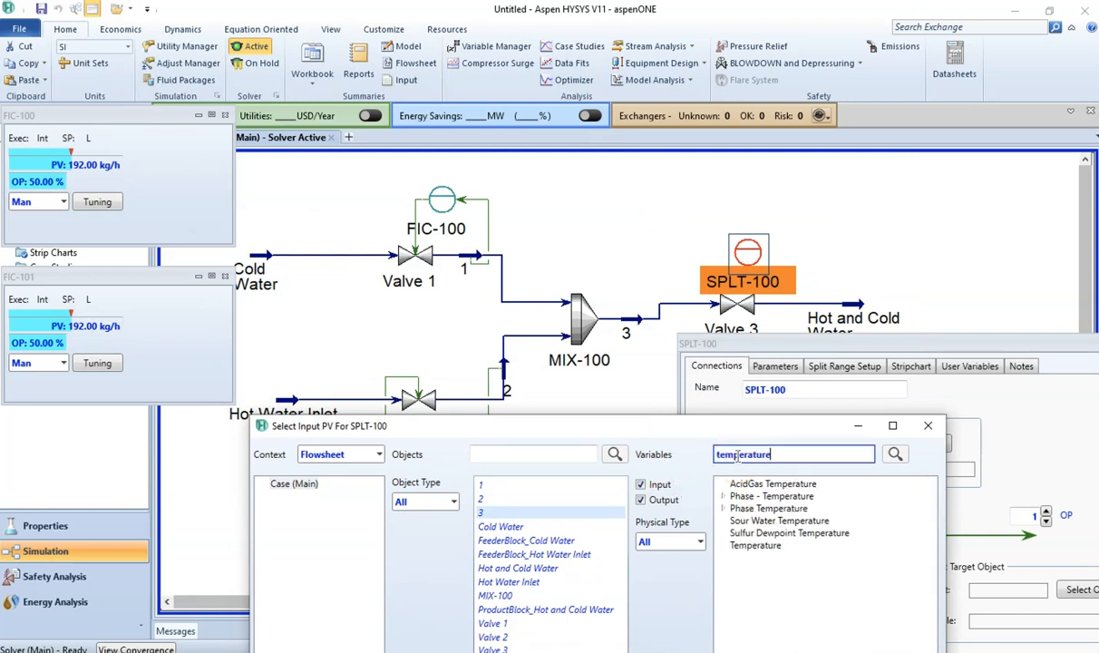
{"action": "left_click", "coordinate": [755, 545]}
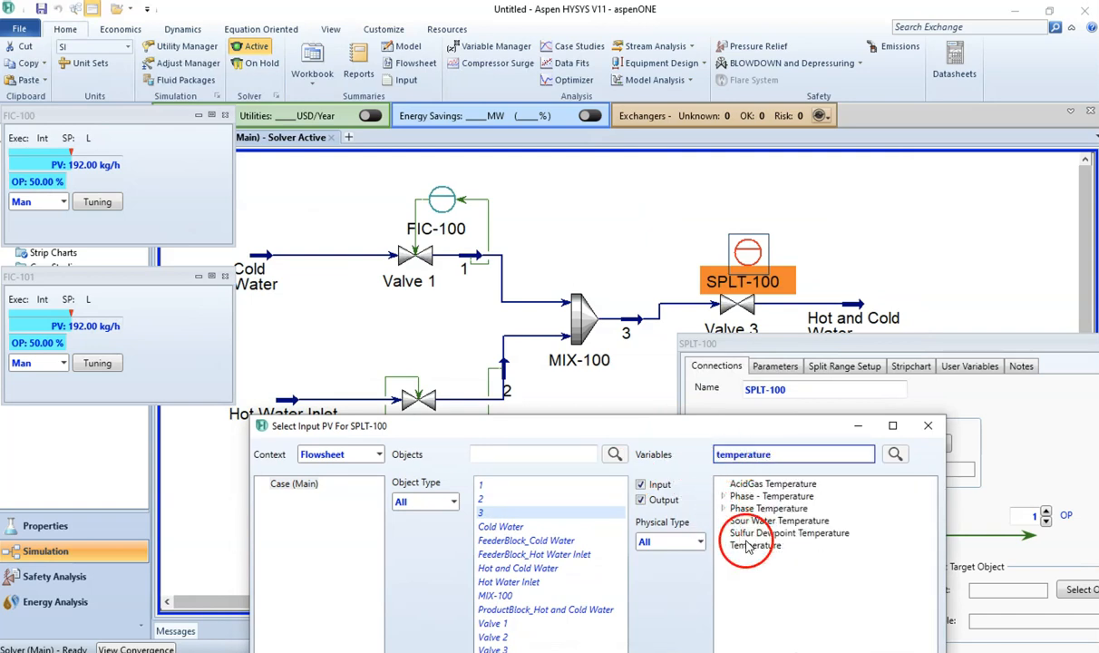
{"action": "left_click_drag", "start_coordinate": [646, 426], "coordinate": [672, 164]}
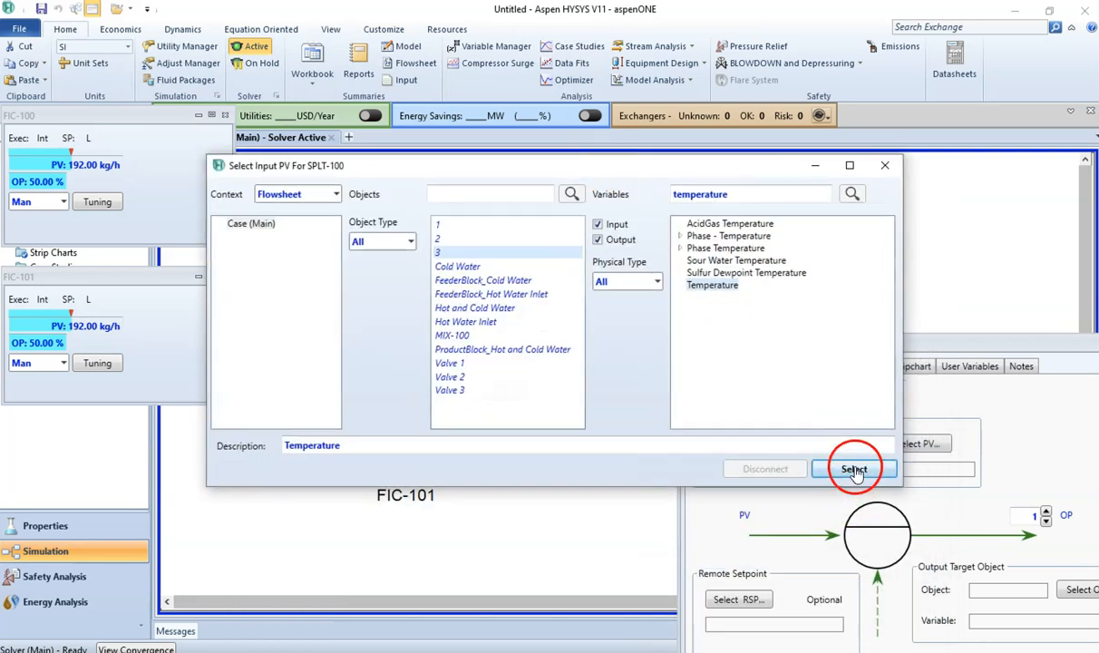
{"action": "left_click", "coordinate": [855, 470]}
{"action": "left_click_drag", "start_coordinate": [786, 344], "coordinate": [712, 147]}
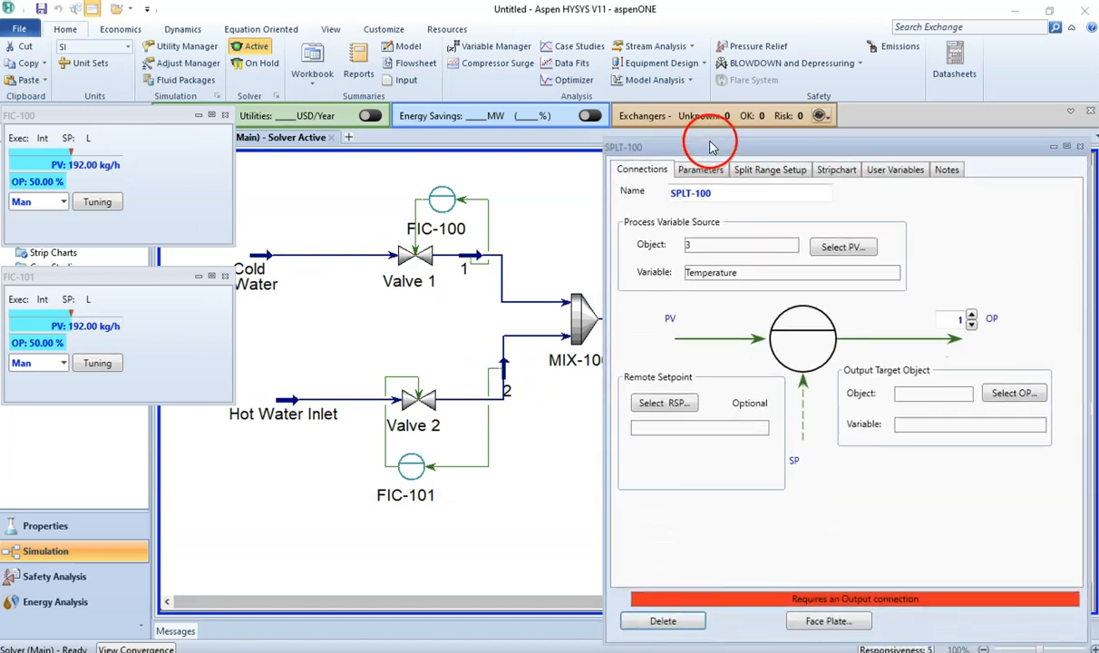
{"action": "left_click_drag", "start_coordinate": [713, 147], "coordinate": [682, 153]}
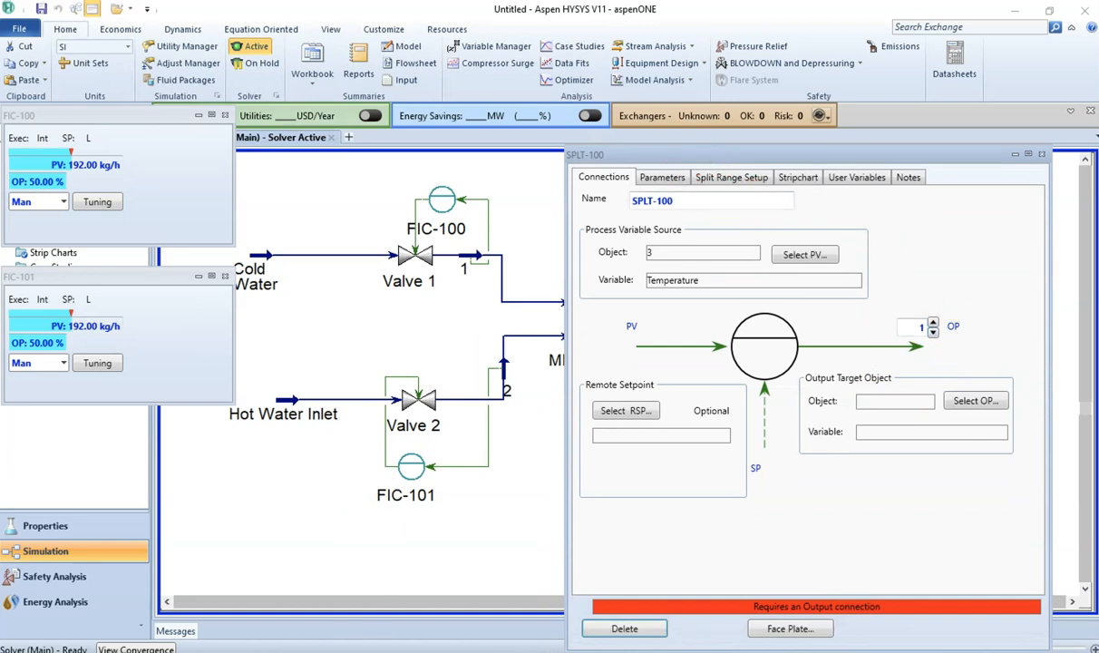
Step: Set the first output target of SPLT-100 to the SP of controller FIC-100
{"action": "key", "text": "alt+Tab"}
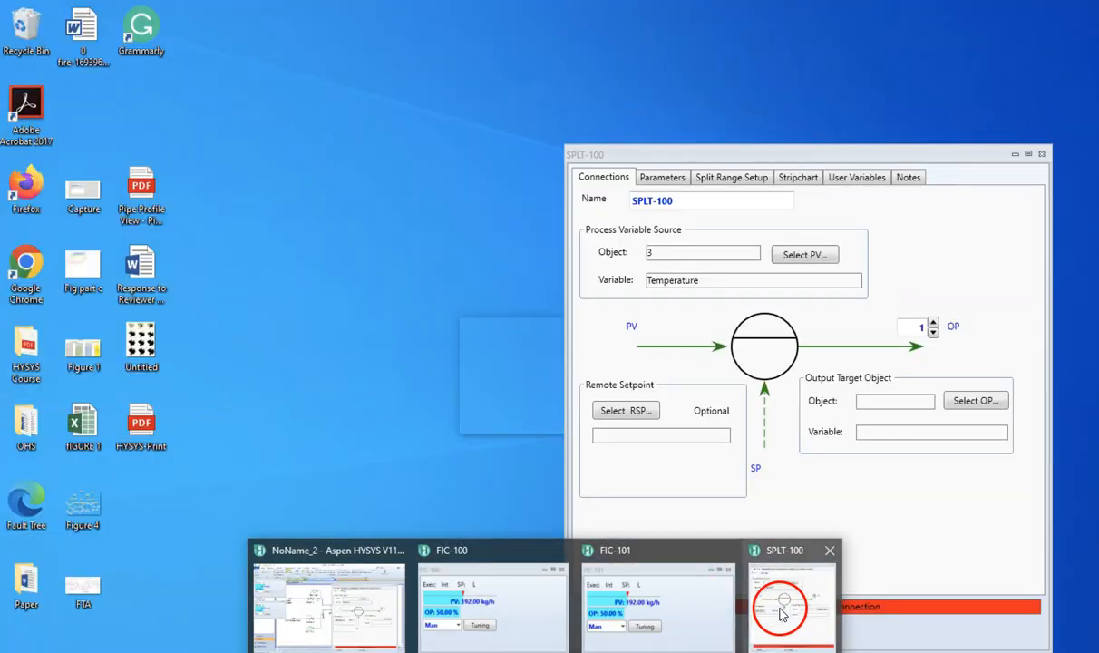
{"action": "left_click", "coordinate": [780, 614]}
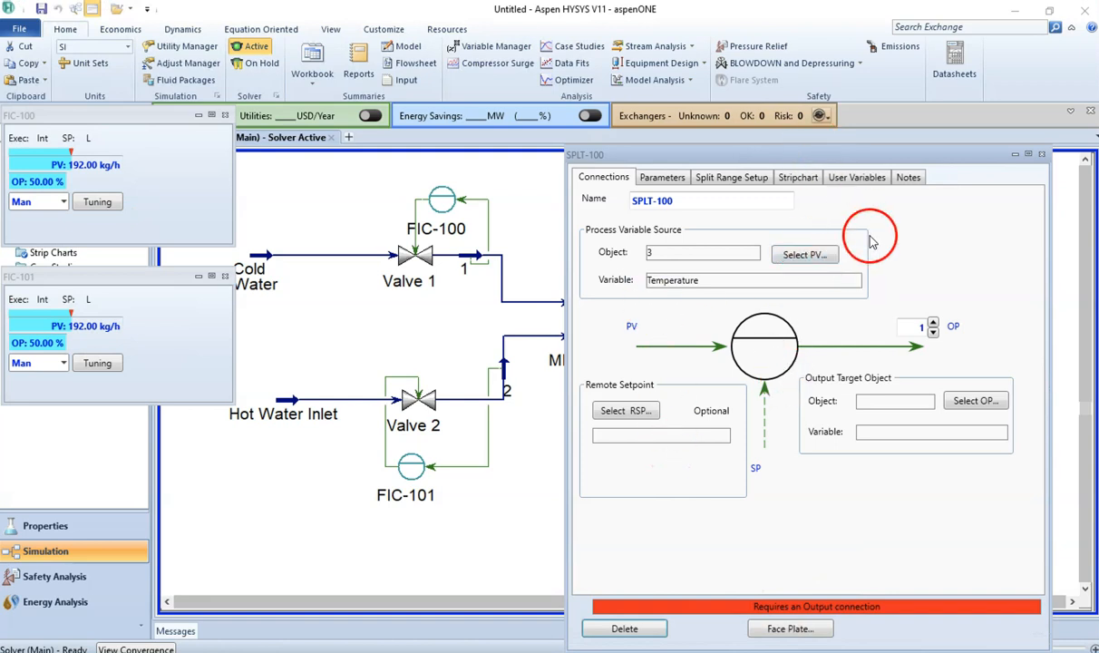
{"action": "left_click", "coordinate": [977, 405]}
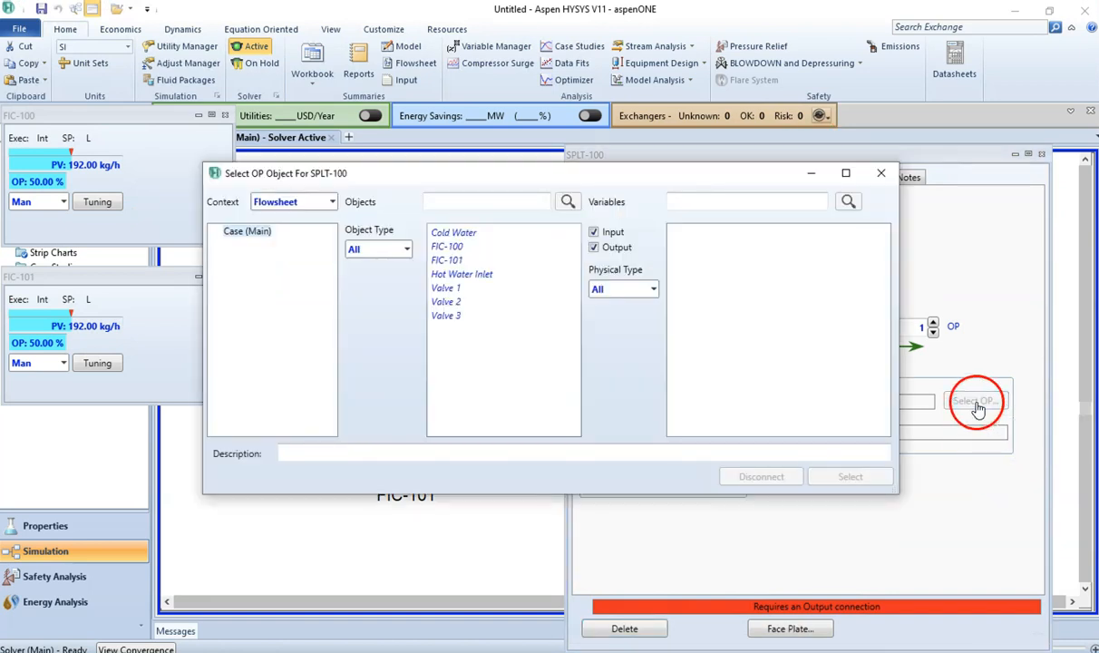
{"action": "left_click_drag", "start_coordinate": [648, 175], "coordinate": [836, 320]}
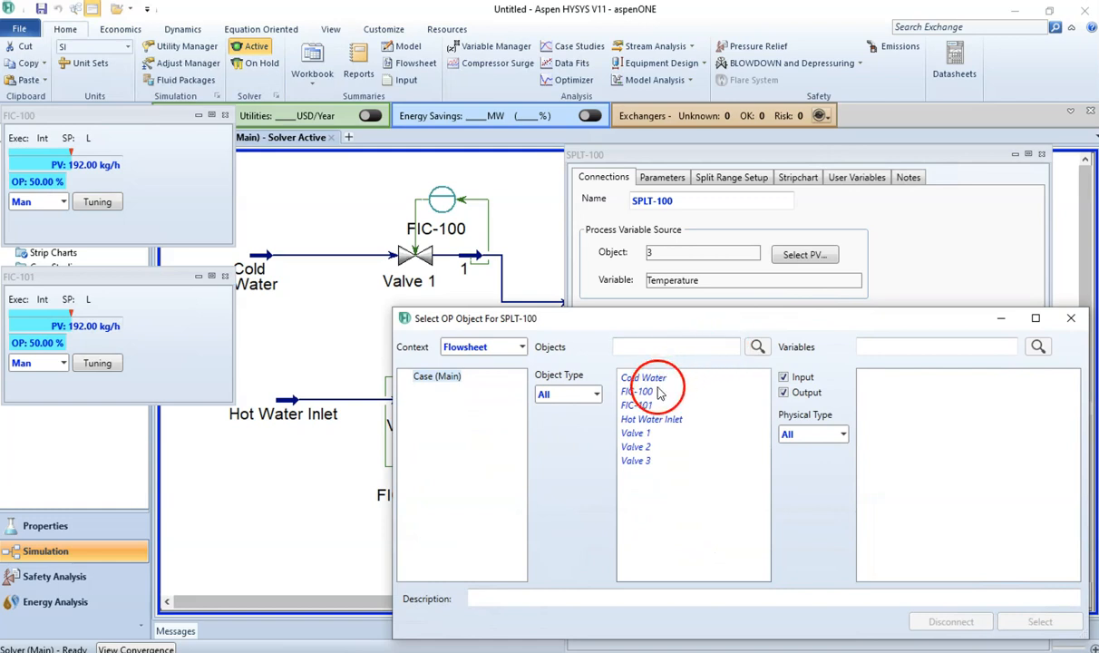
{"action": "left_click", "coordinate": [645, 395]}
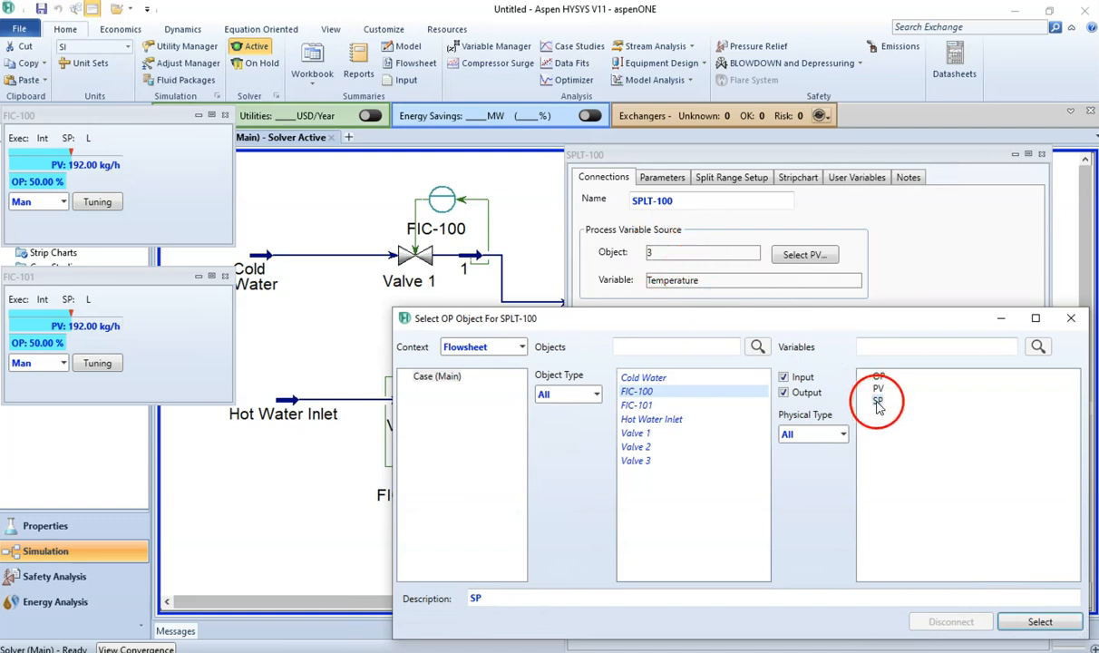
{"action": "left_click", "coordinate": [1039, 621]}
Step: Switch SPLT-100 to output 2 and set its target to the SP of controller FIC-101
{"action": "left_click_drag", "start_coordinate": [756, 157], "coordinate": [821, 356]}
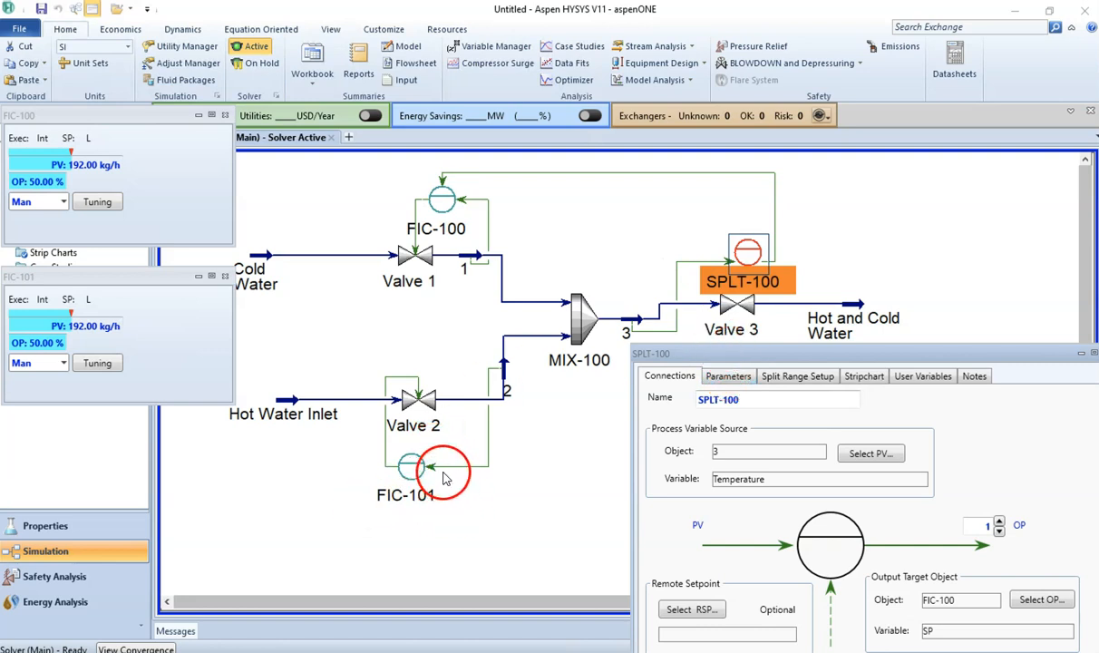
{"action": "left_click_drag", "start_coordinate": [728, 355], "coordinate": [673, 97]}
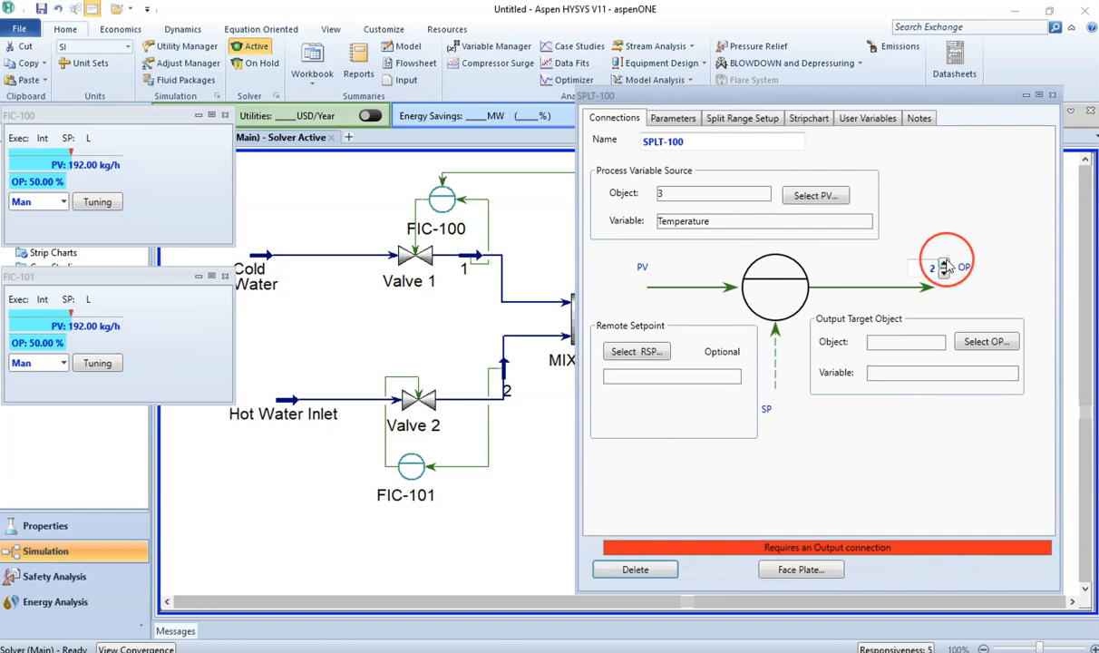
{"action": "left_click", "coordinate": [969, 345]}
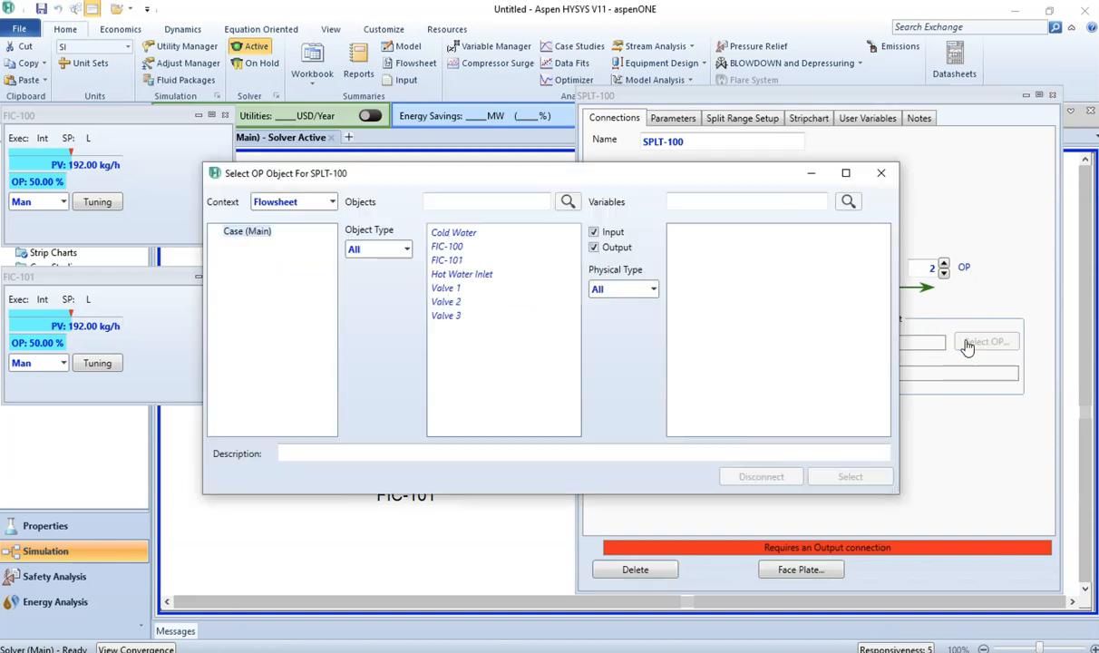
{"action": "left_click_drag", "start_coordinate": [570, 173], "coordinate": [858, 247]}
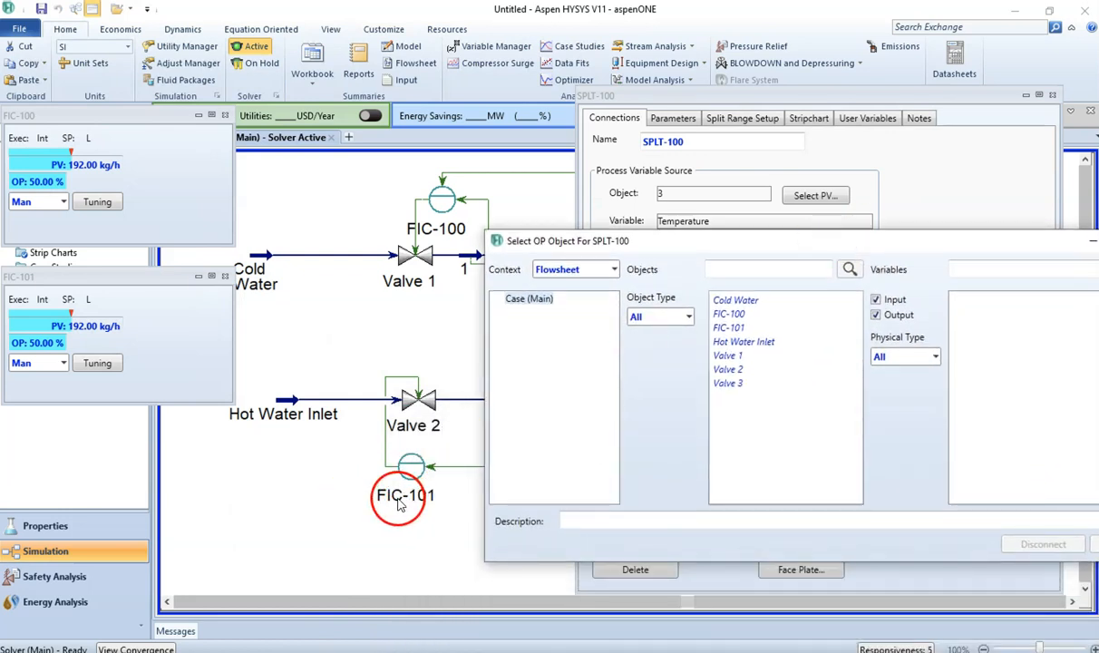
{"action": "left_click", "coordinate": [735, 328]}
{"action": "left_click_drag", "start_coordinate": [785, 240], "coordinate": [564, 210]}
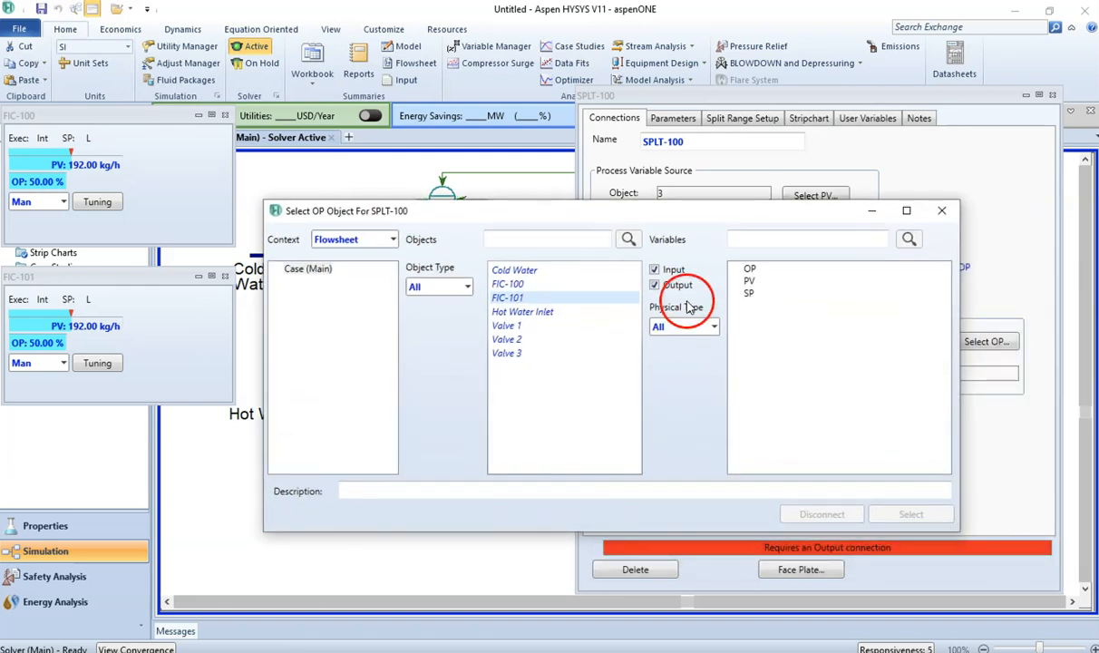
{"action": "left_click", "coordinate": [749, 294]}
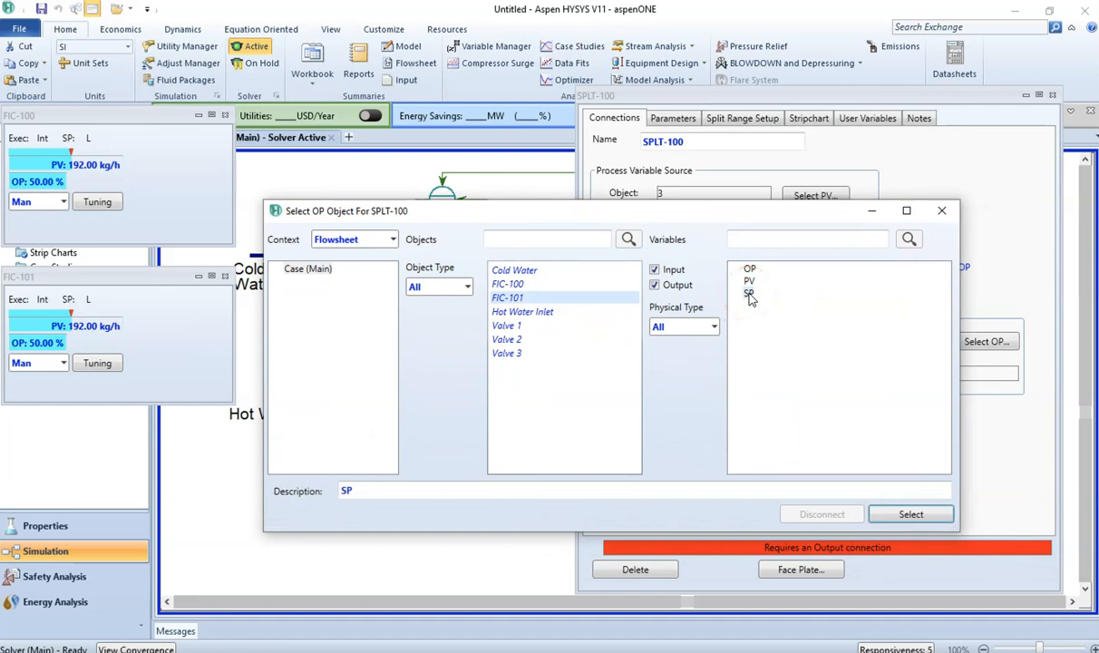
{"action": "left_click", "coordinate": [910, 515]}
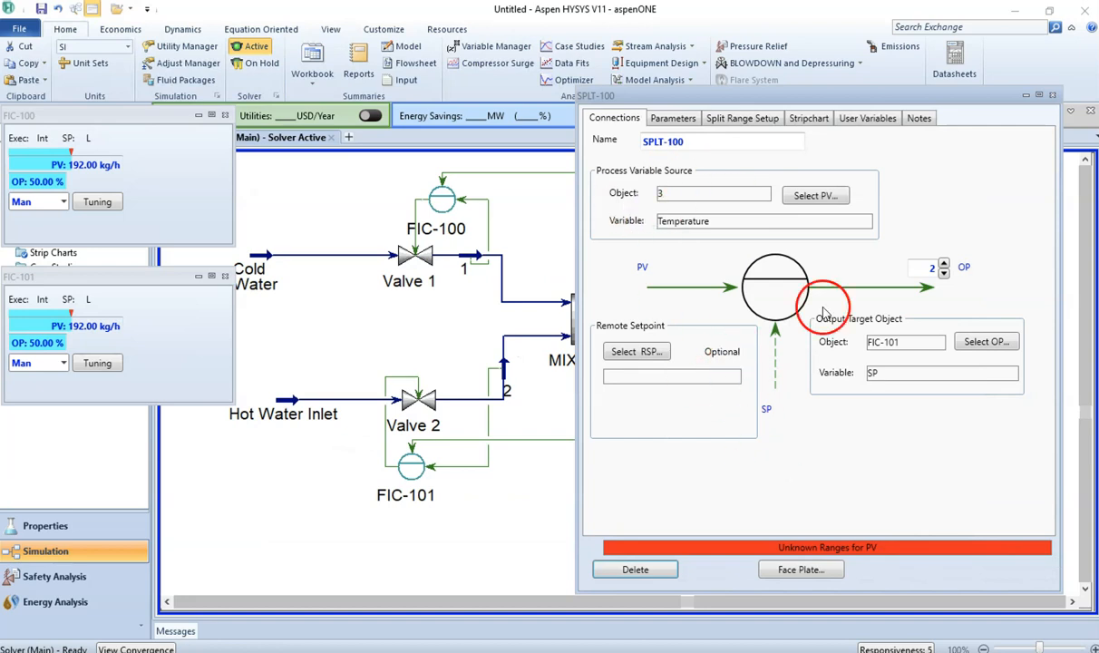
Step: Return SPLT-100 to output 1 and open the configuration page of its parameters
{"action": "left_click", "coordinate": [945, 275]}
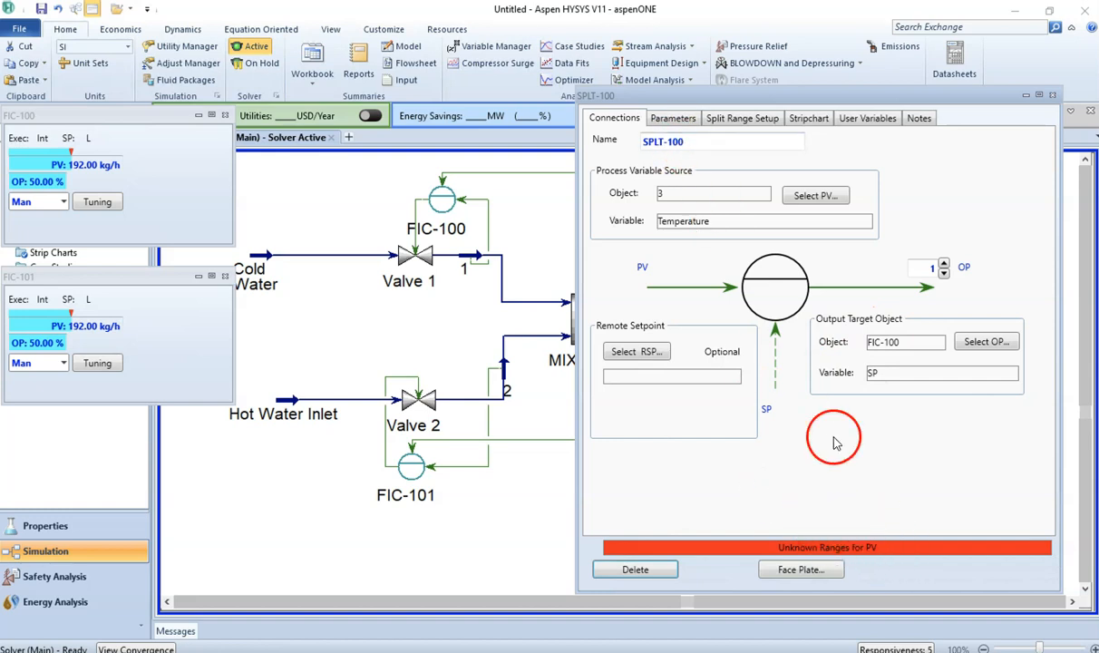
{"action": "left_click", "coordinate": [682, 119]}
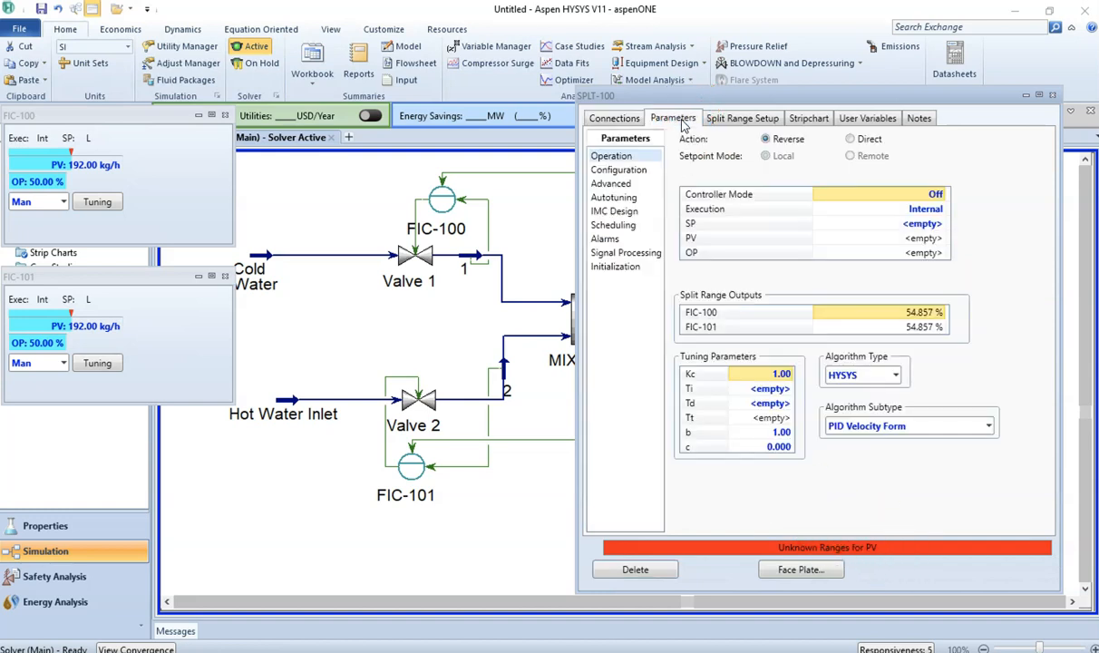
{"action": "left_click", "coordinate": [627, 173]}
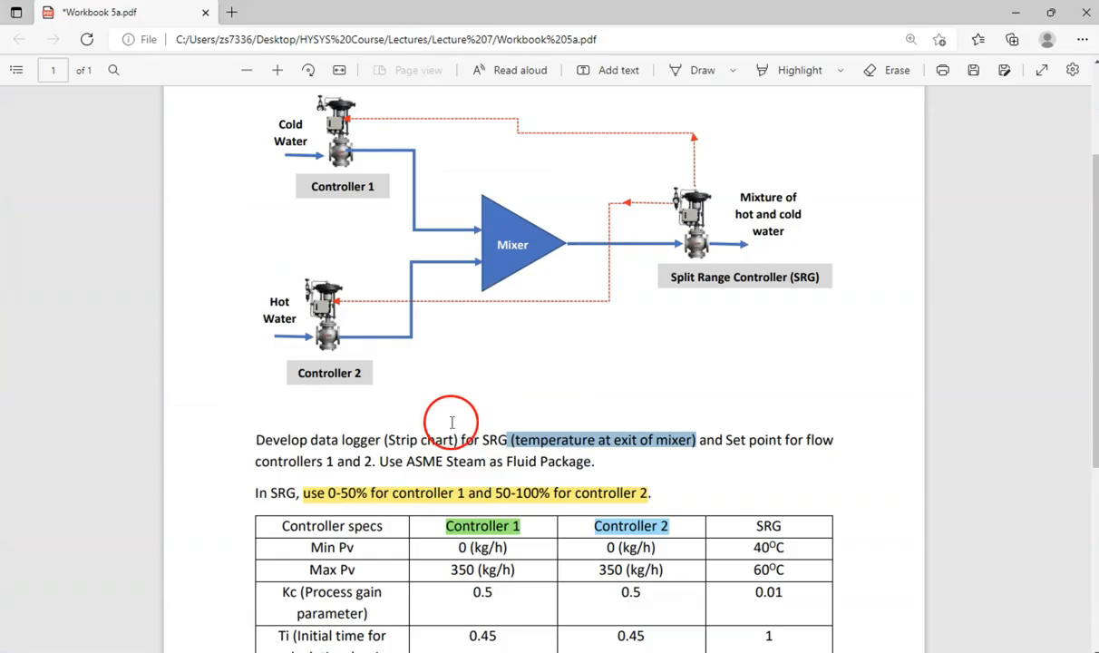
Step: Switch to the Workbook 5a PDF and highlight the SRG heading of the controller specs table in red
{"action": "scroll", "coordinate": [451, 422], "scroll_direction": "down", "scroll_amount": 1}
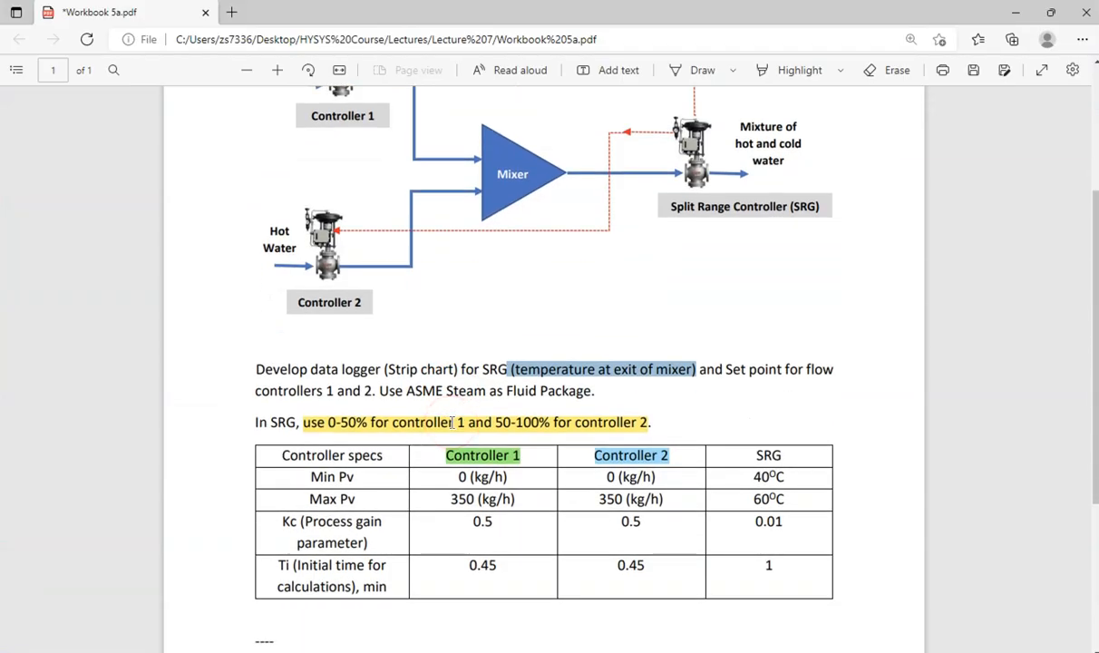
{"action": "left_click_drag", "start_coordinate": [757, 456], "coordinate": [783, 454]}
{"action": "mouse_move", "coordinate": [803, 370]}
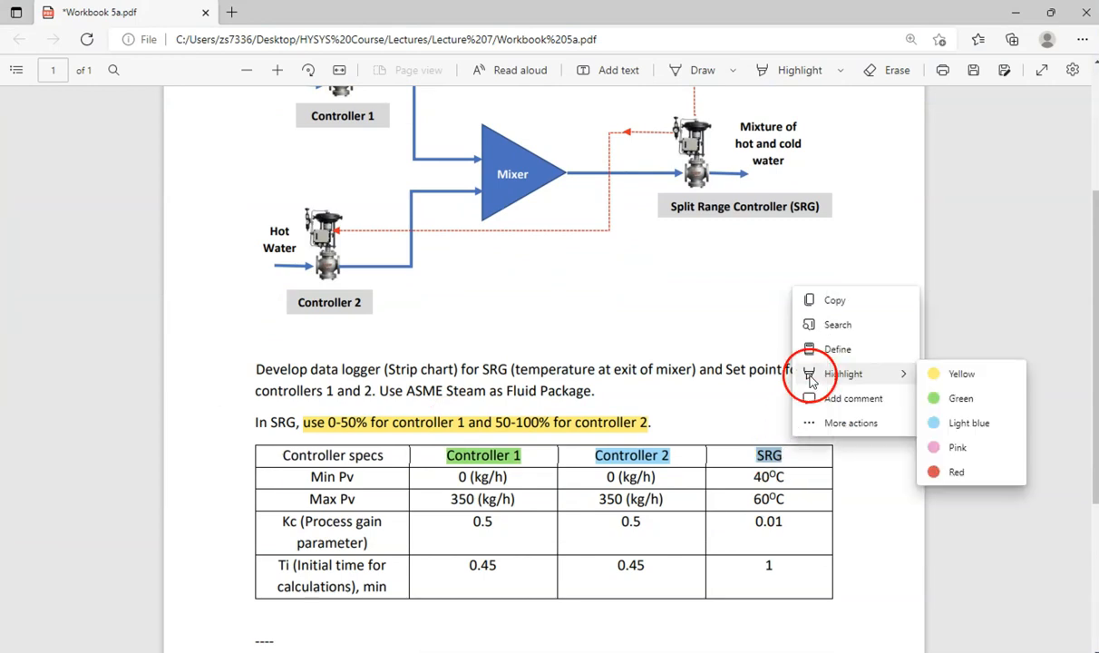
{"action": "left_click", "coordinate": [965, 481]}
{"action": "scroll", "coordinate": [860, 480], "scroll_direction": "down", "scroll_amount": 1}
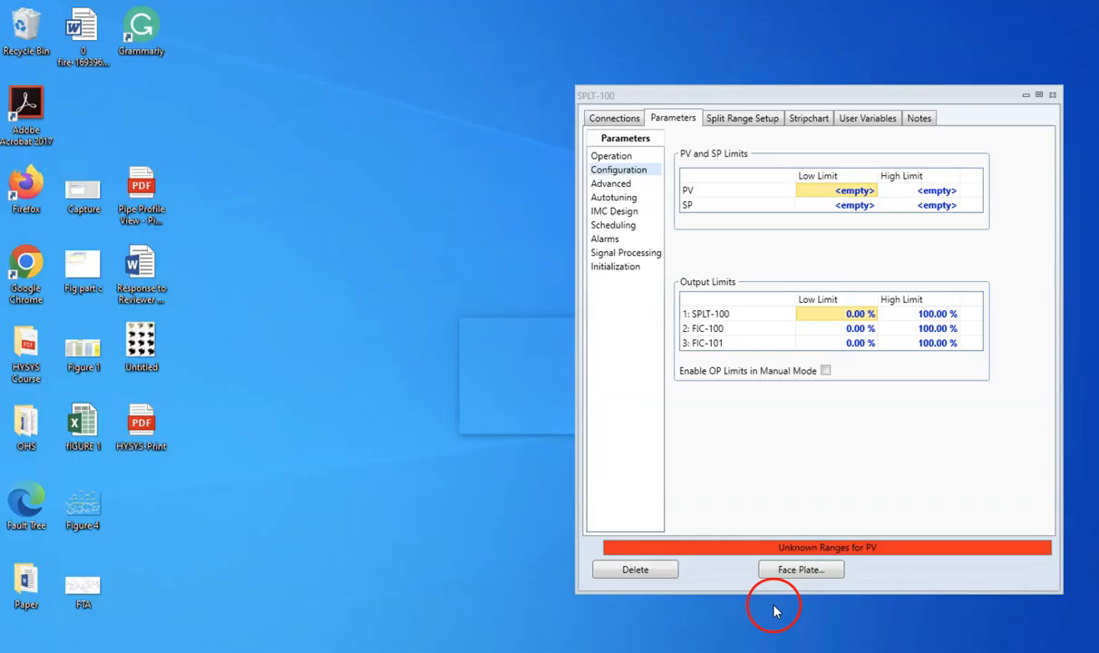
Step: Switch back to HYSYS and set SPLT-100's PV limits to a low of 40 °C and a high of 60 °C
{"action": "left_click", "coordinate": [771, 606]}
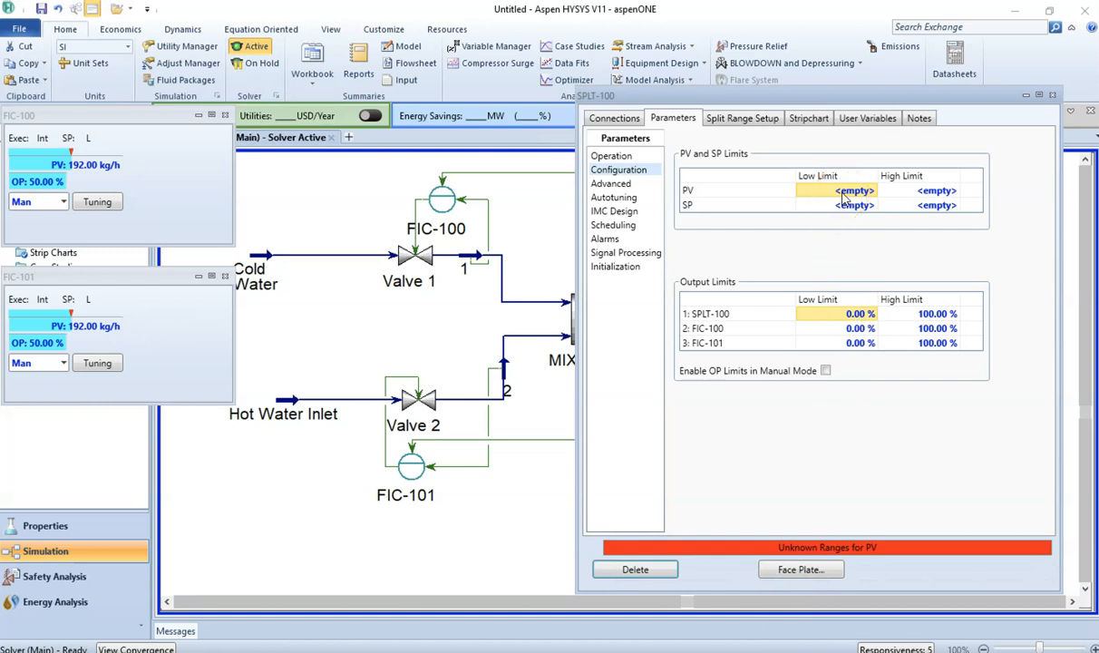
{"action": "type", "text": "40"}
{"action": "left_click", "coordinate": [946, 192]}
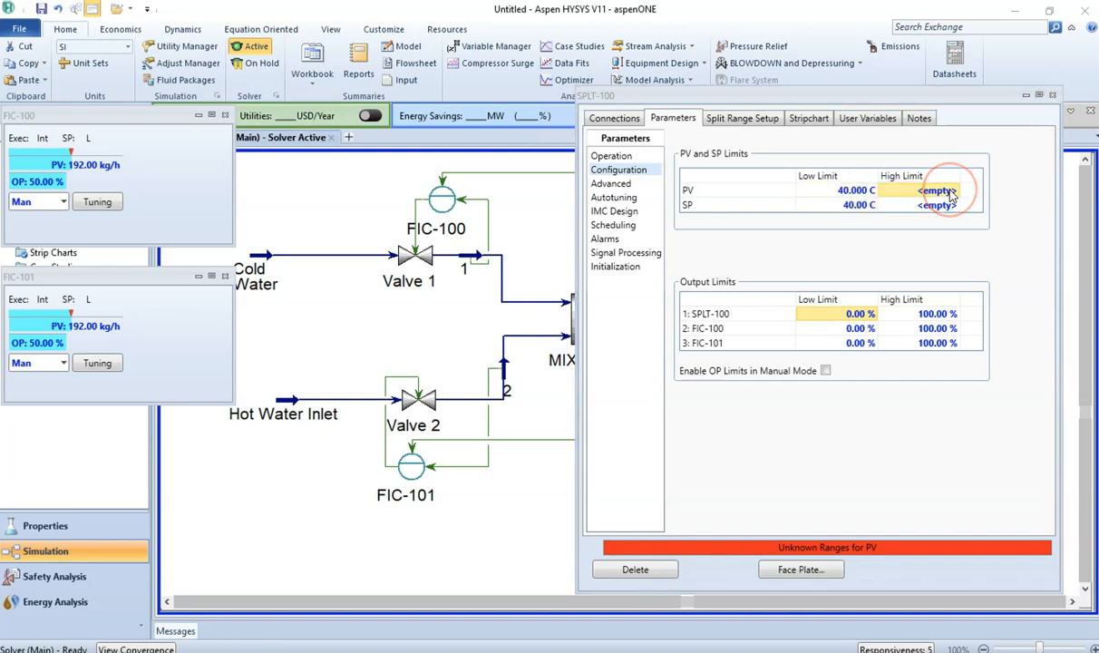
{"action": "key", "text": "Return"}
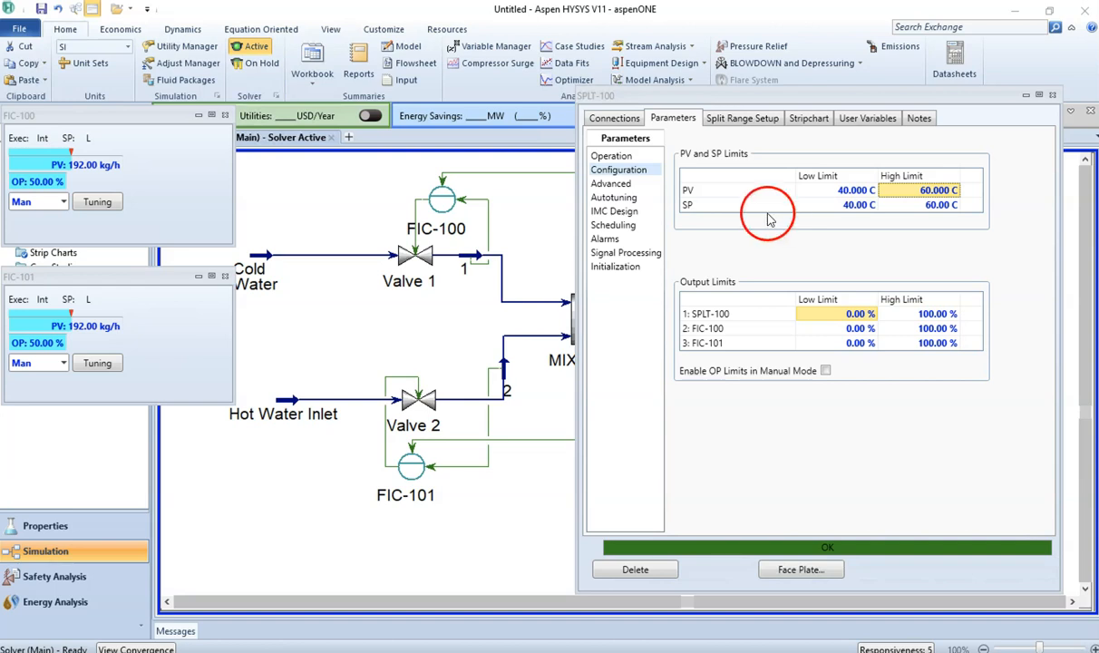
Step: Set SPLT-100's tuning parameters to Kc 0.01 and Ti 1, following the SRG specs in the Workbook 5a PDF
{"action": "left_click", "coordinate": [626, 158]}
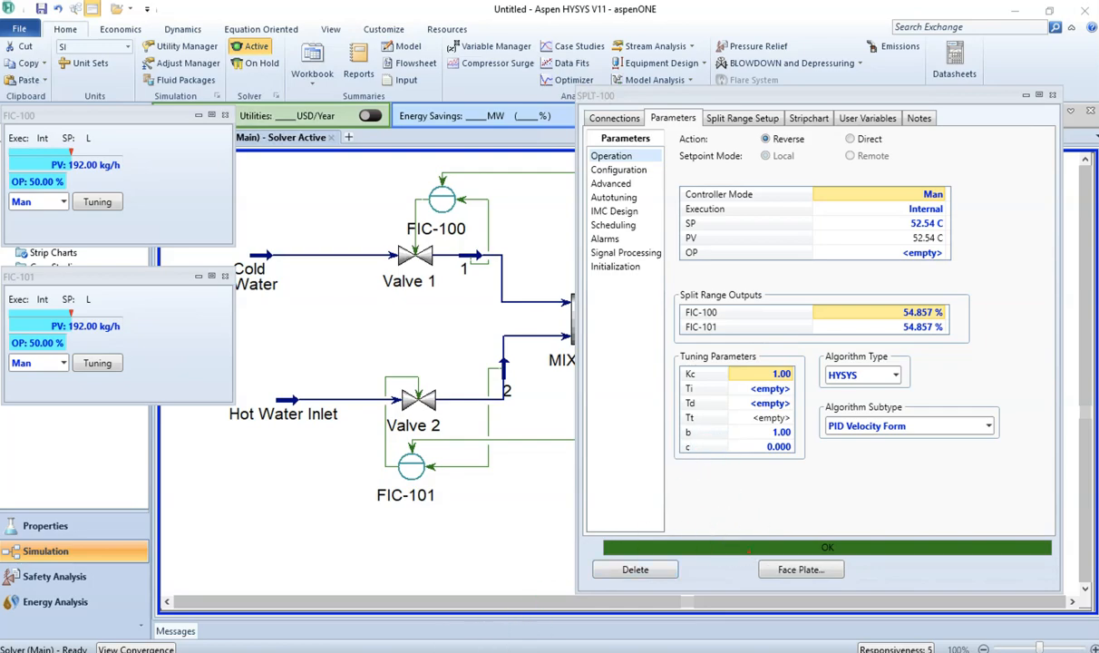
{"action": "left_click", "coordinate": [580, 652]}
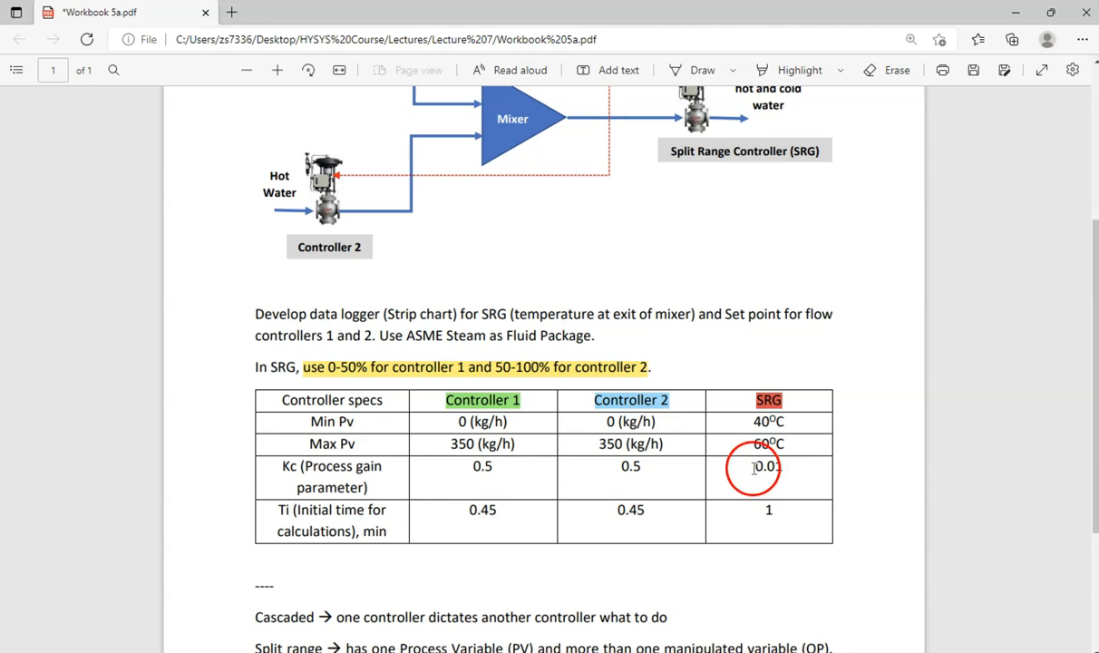
{"action": "left_click_drag", "start_coordinate": [753, 468], "coordinate": [786, 466]}
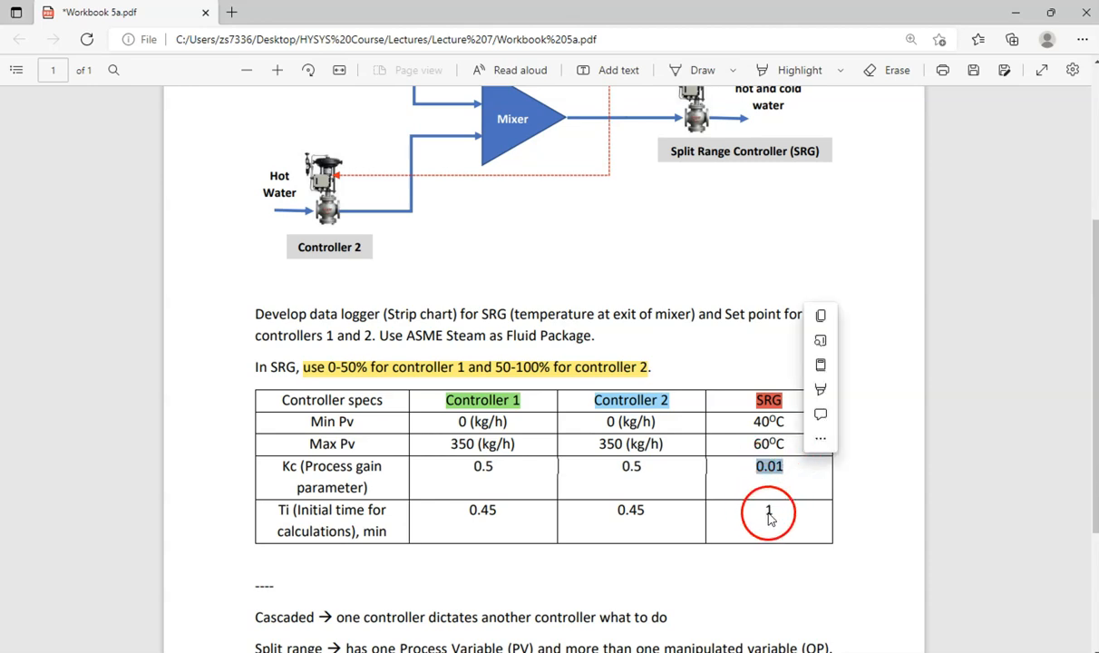
{"action": "left_click", "coordinate": [769, 517]}
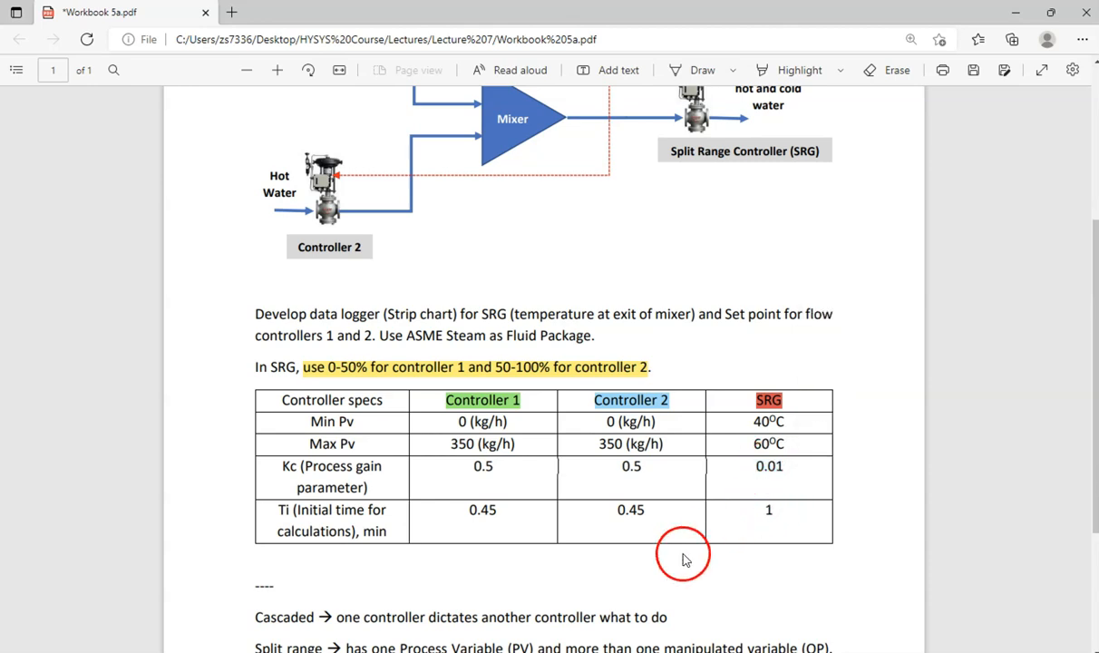
{"action": "mouse_move", "coordinate": [540, 651]}
{"action": "left_click", "coordinate": [787, 600]}
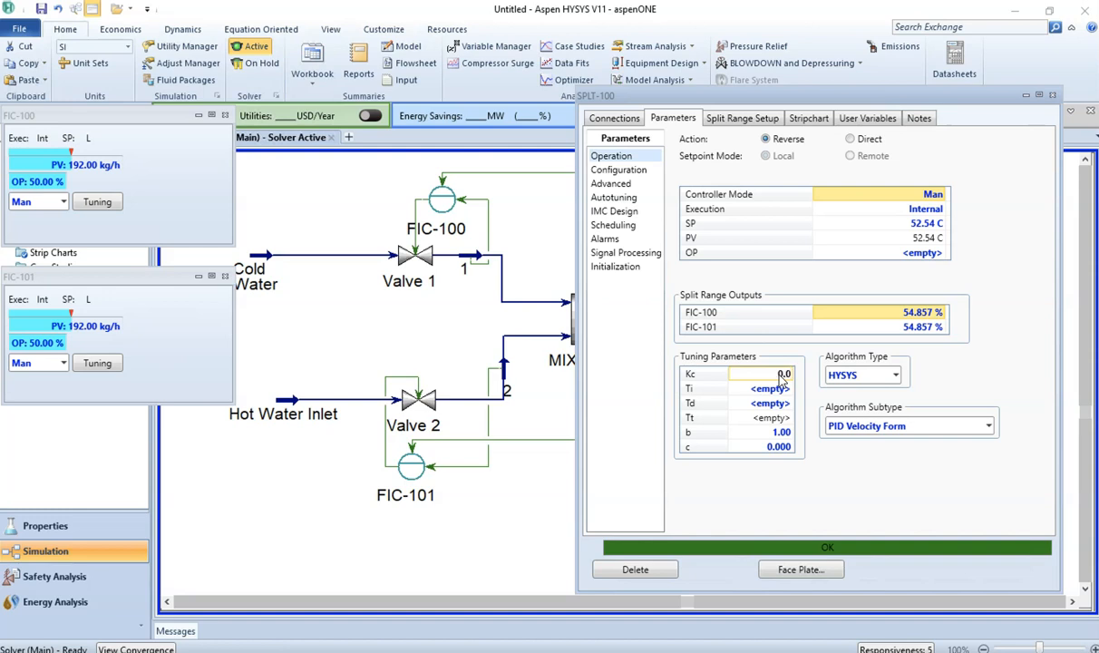
{"action": "left_click", "coordinate": [716, 391]}
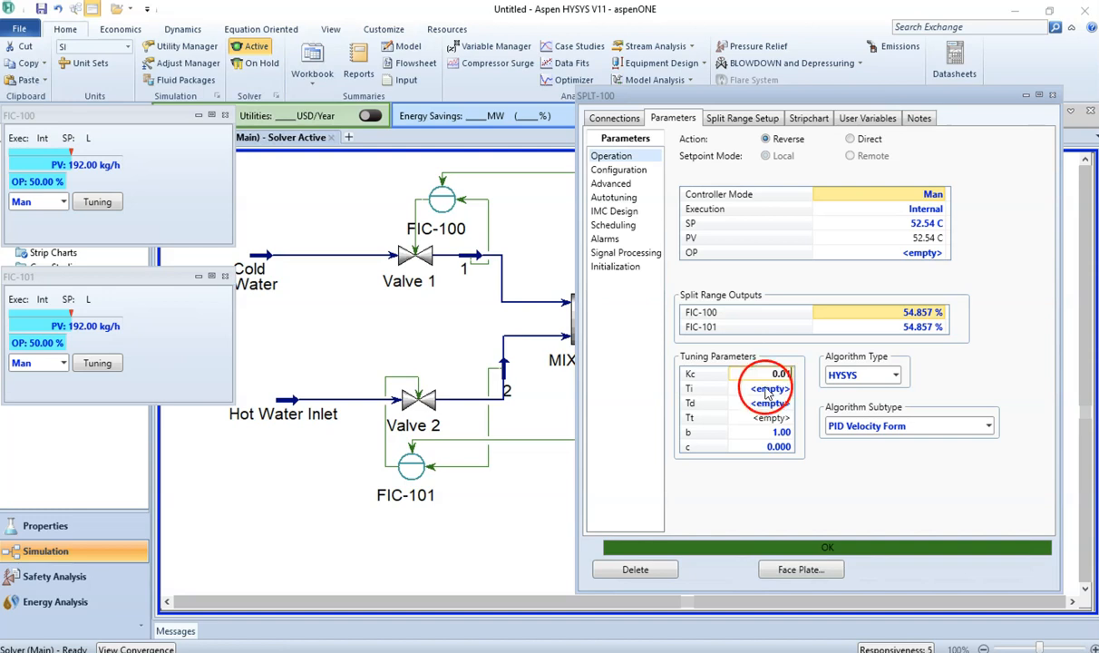
{"action": "type", "text": "1"}
{"action": "key", "text": "Return"}
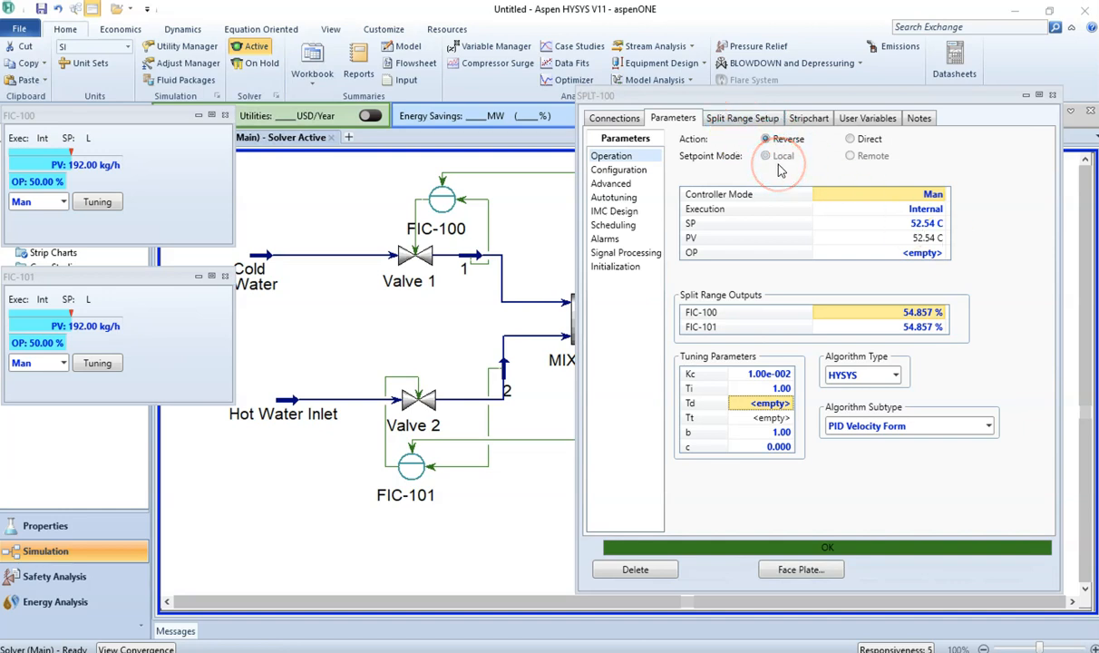
Step: Following the Workbook 5a PDF, set FIC-100's high range to 50 in SPLT-100's split range setup and invert its action
{"action": "left_click", "coordinate": [744, 120]}
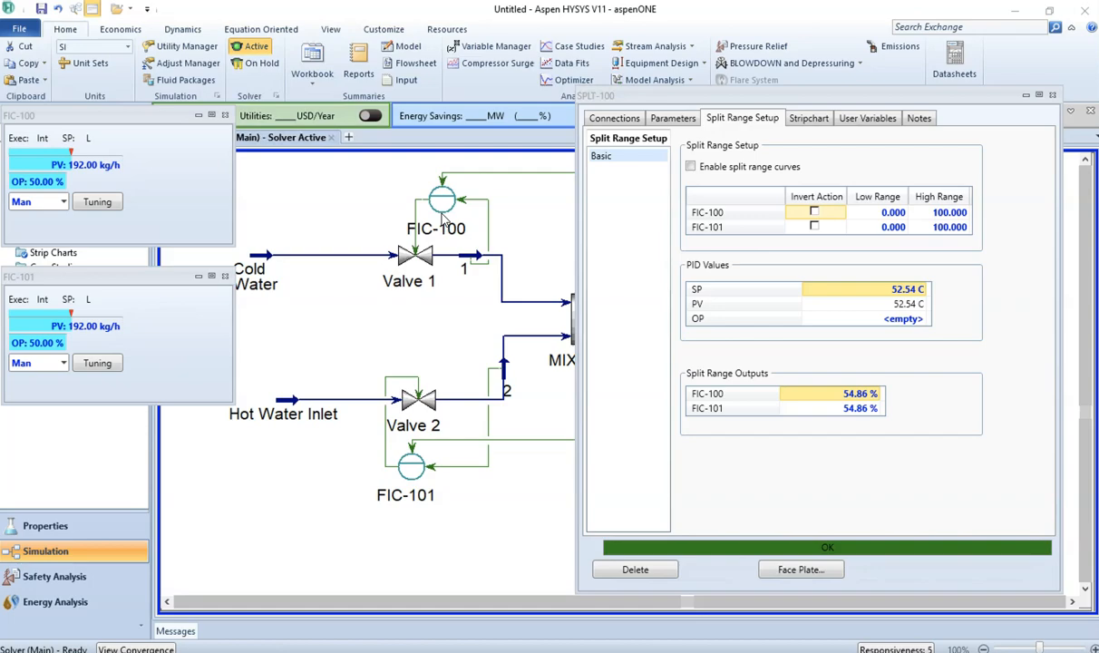
{"action": "key", "text": "alt+Tab"}
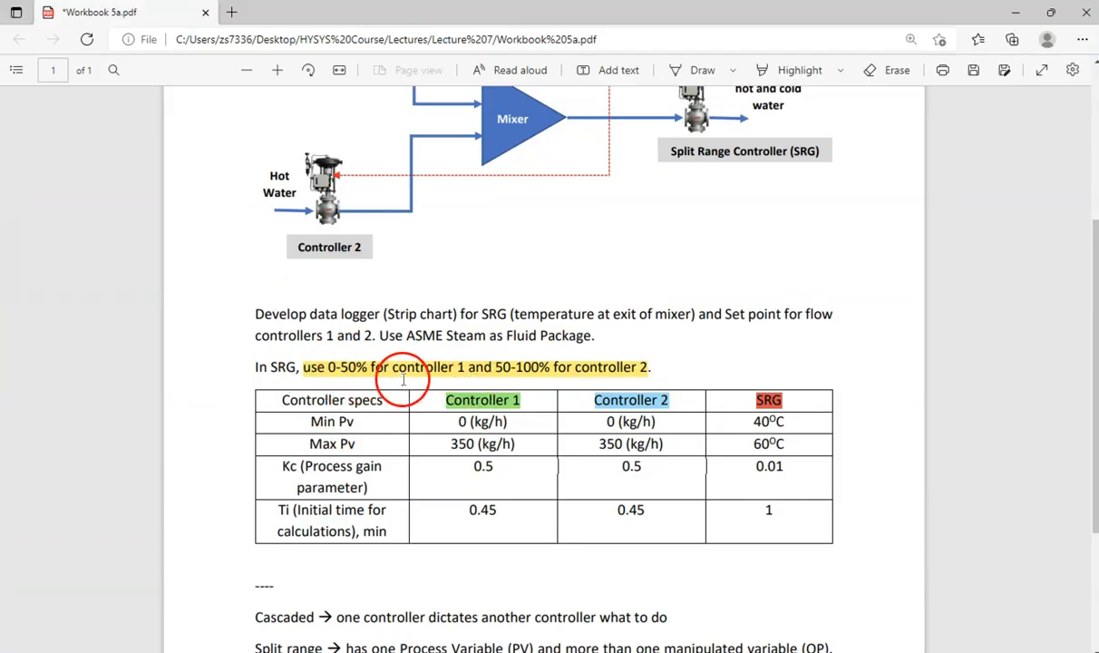
{"action": "scroll", "coordinate": [399, 379], "scroll_direction": "up", "scroll_amount": 1}
{"action": "scroll", "coordinate": [354, 419], "scroll_direction": "up", "scroll_amount": 1}
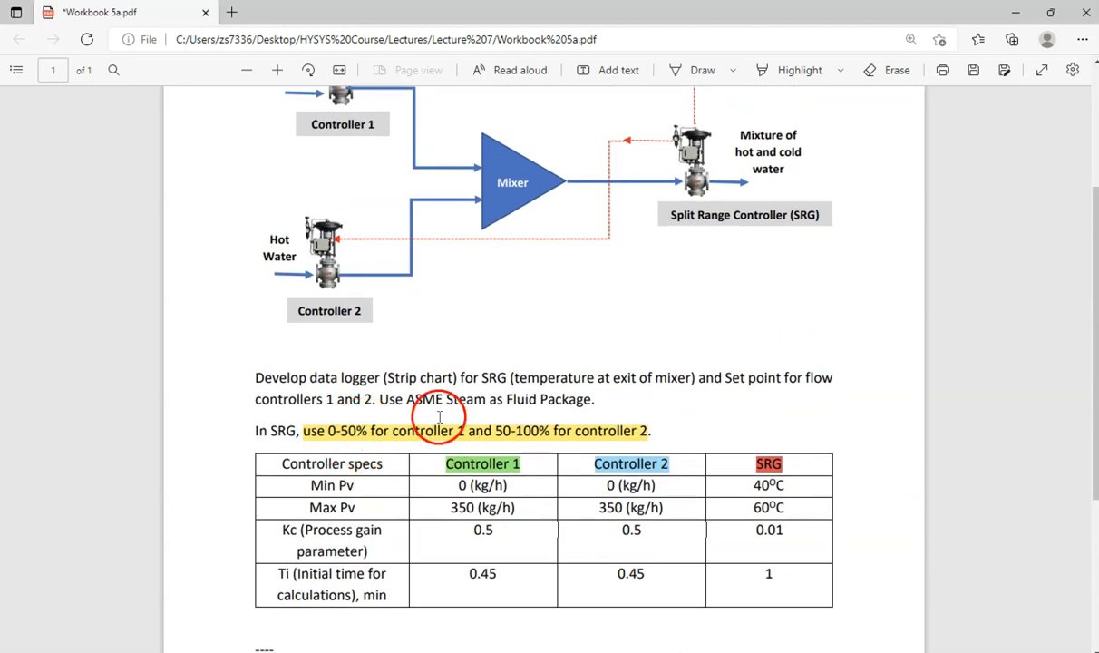
{"action": "scroll", "coordinate": [424, 404], "scroll_direction": "up", "scroll_amount": 1}
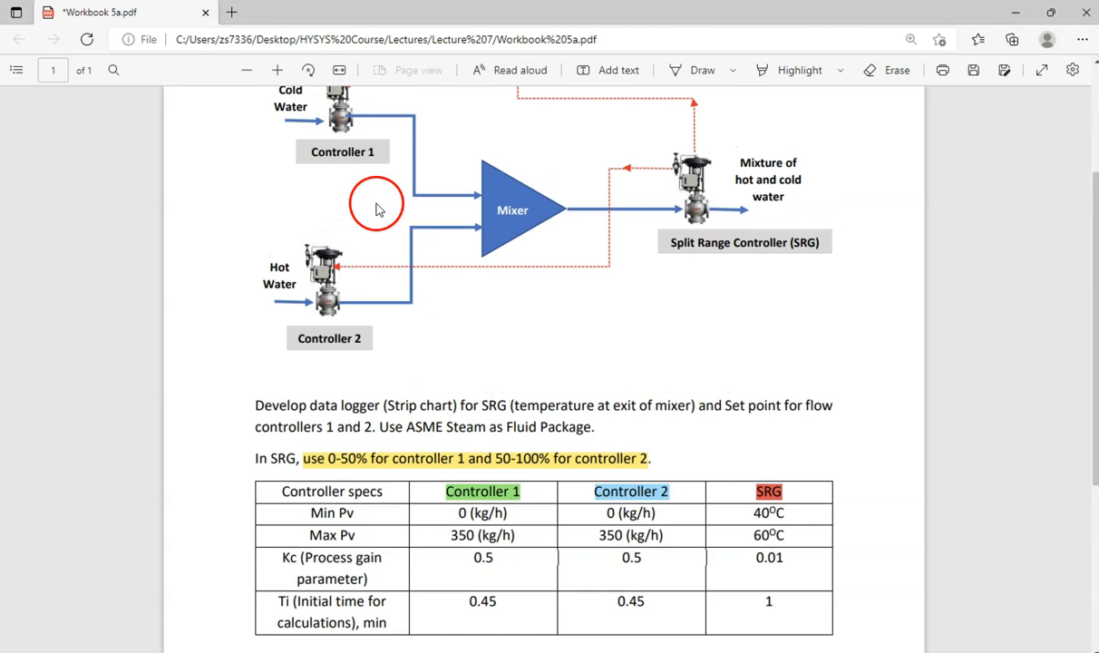
{"action": "scroll", "coordinate": [374, 201], "scroll_direction": "up", "scroll_amount": 1}
{"action": "scroll", "coordinate": [372, 201], "scroll_direction": "up", "scroll_amount": 1}
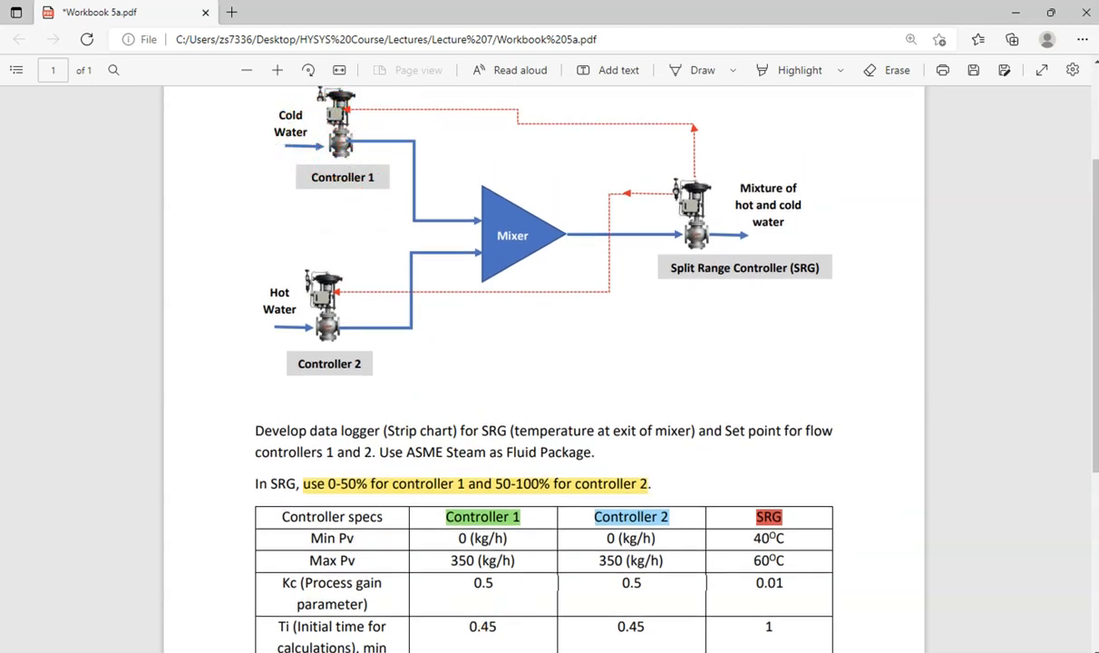
{"action": "left_click", "coordinate": [545, 651]}
{"action": "left_click", "coordinate": [769, 603]}
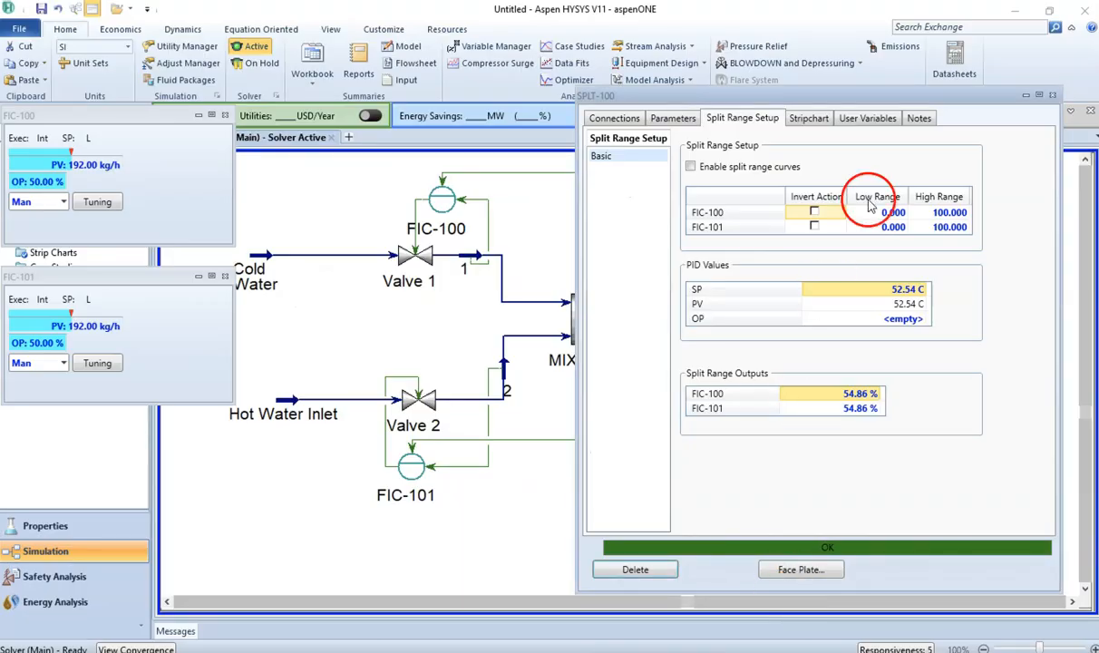
{"action": "left_click", "coordinate": [944, 214]}
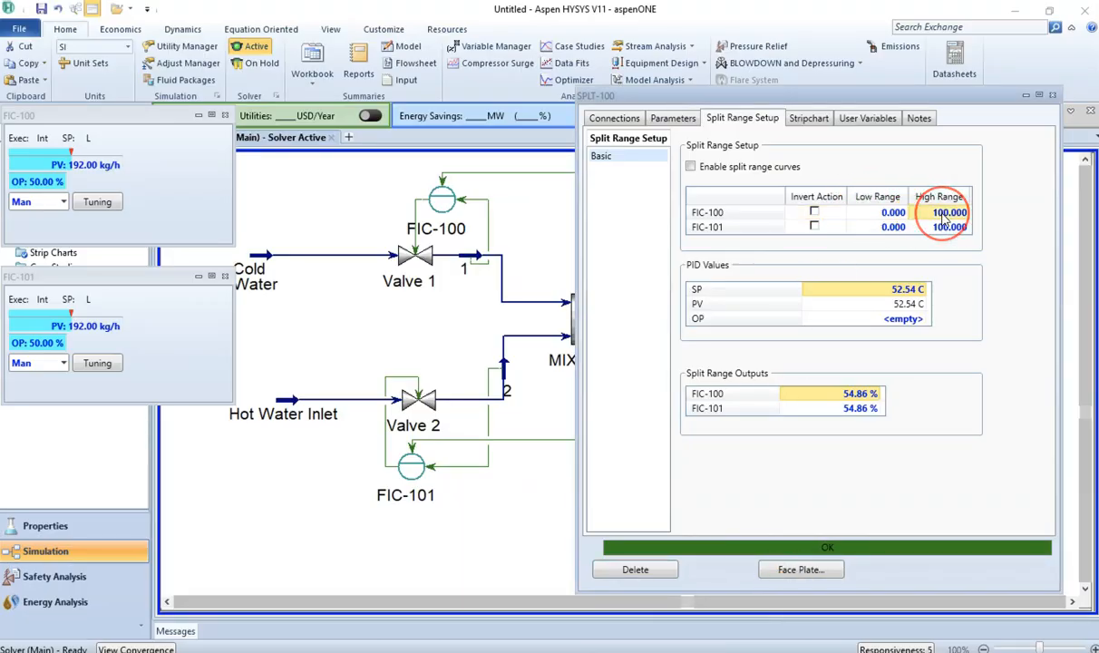
{"action": "key", "text": "Return"}
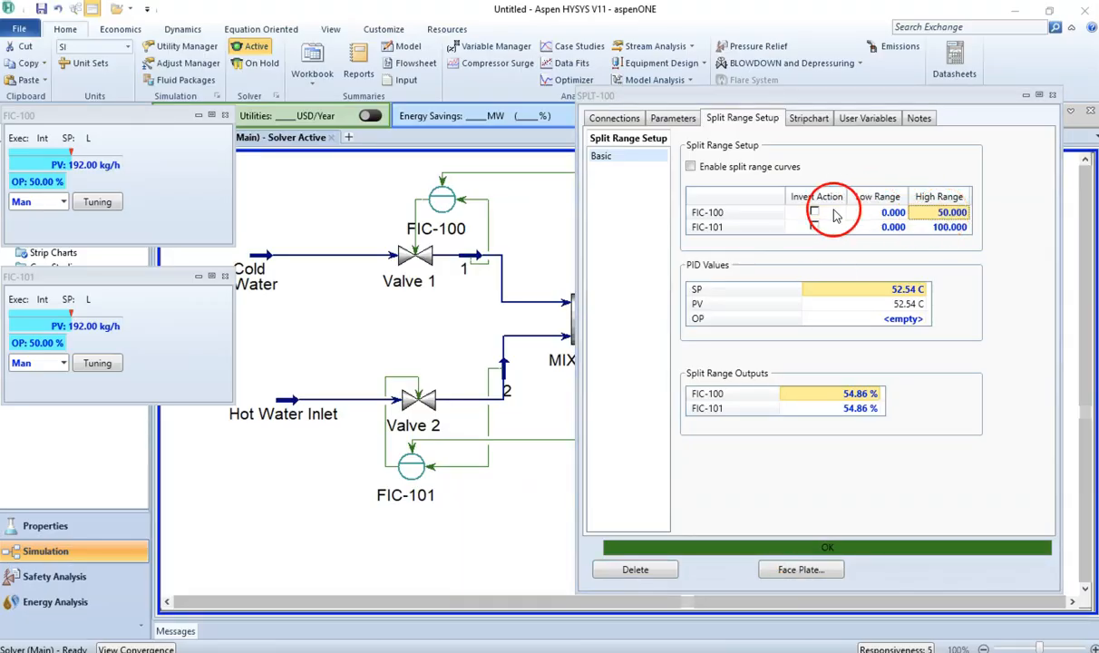
{"action": "left_click", "coordinate": [814, 213]}
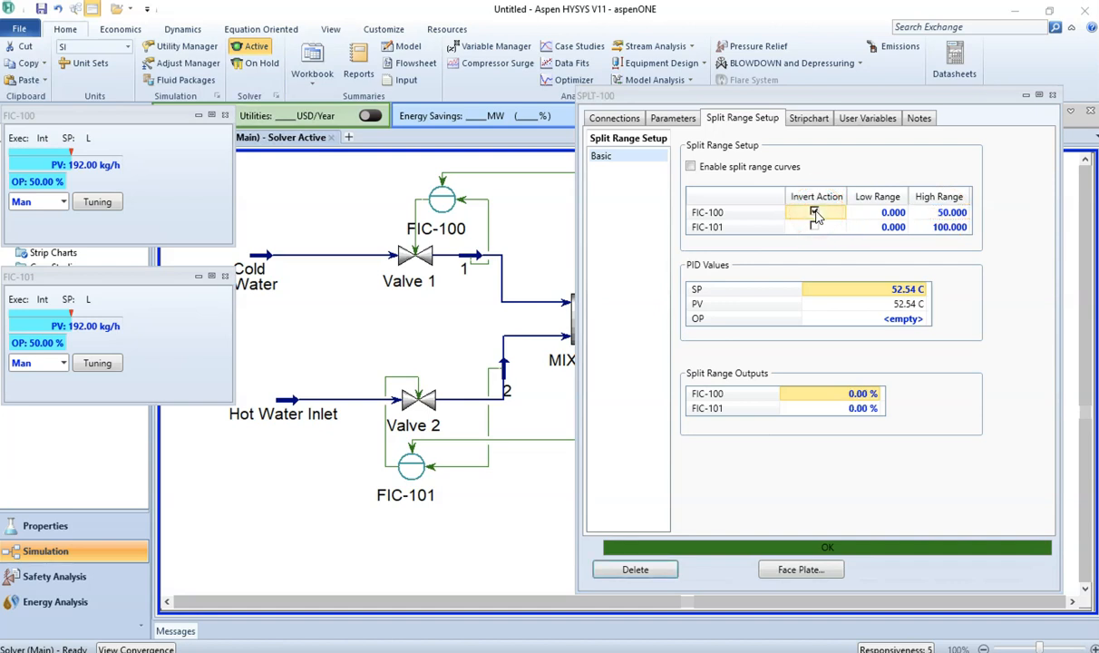
Step: Set FIC-101's low range to 50 in the split range setup and invert its action
{"action": "left_click", "coordinate": [878, 229]}
{"action": "type", "text": "50"}
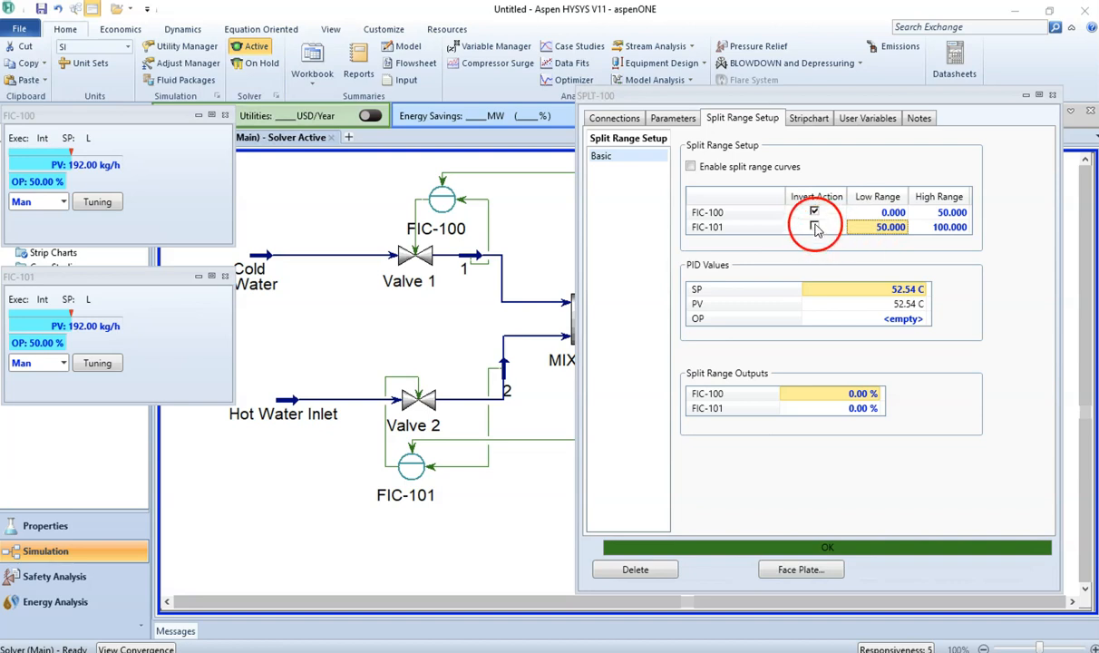
{"action": "left_click", "coordinate": [815, 227]}
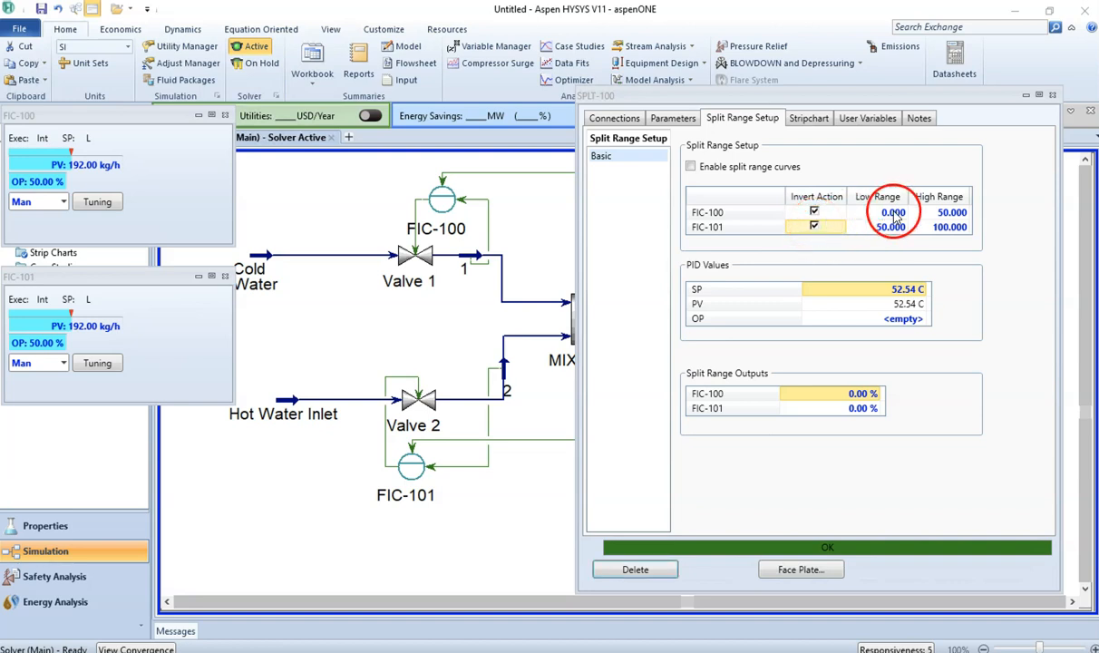
Step: Create a strip chart for SPLT-100 with the variable set SP, PV, OP Only
{"action": "left_click_drag", "start_coordinate": [852, 98], "coordinate": [887, 176]}
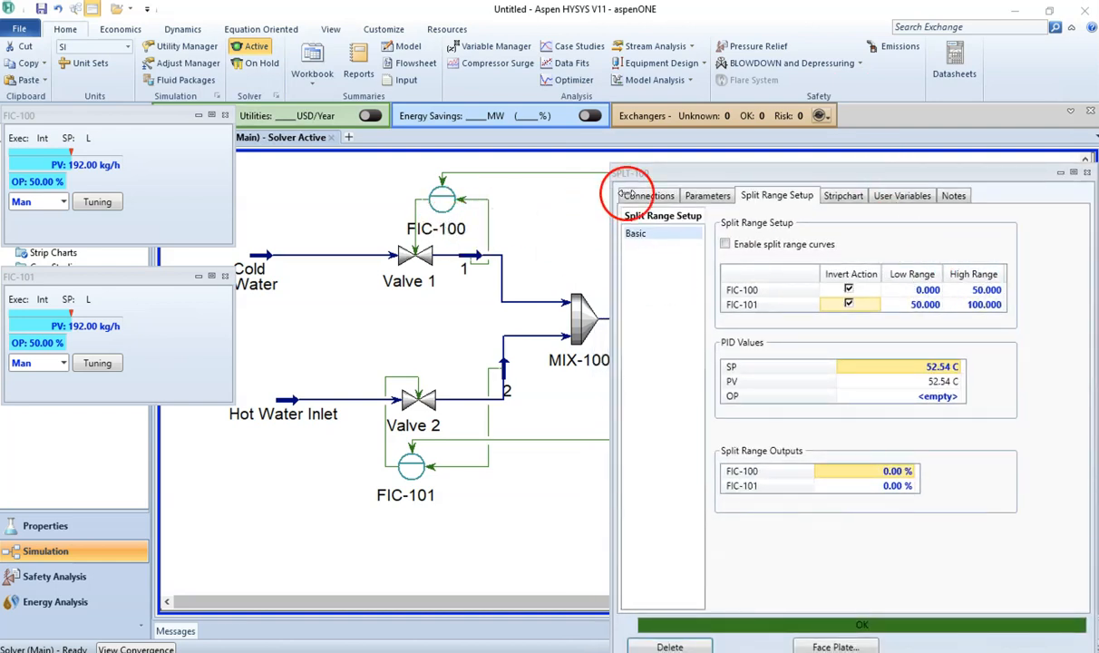
{"action": "left_click_drag", "start_coordinate": [707, 171], "coordinate": [678, 469]}
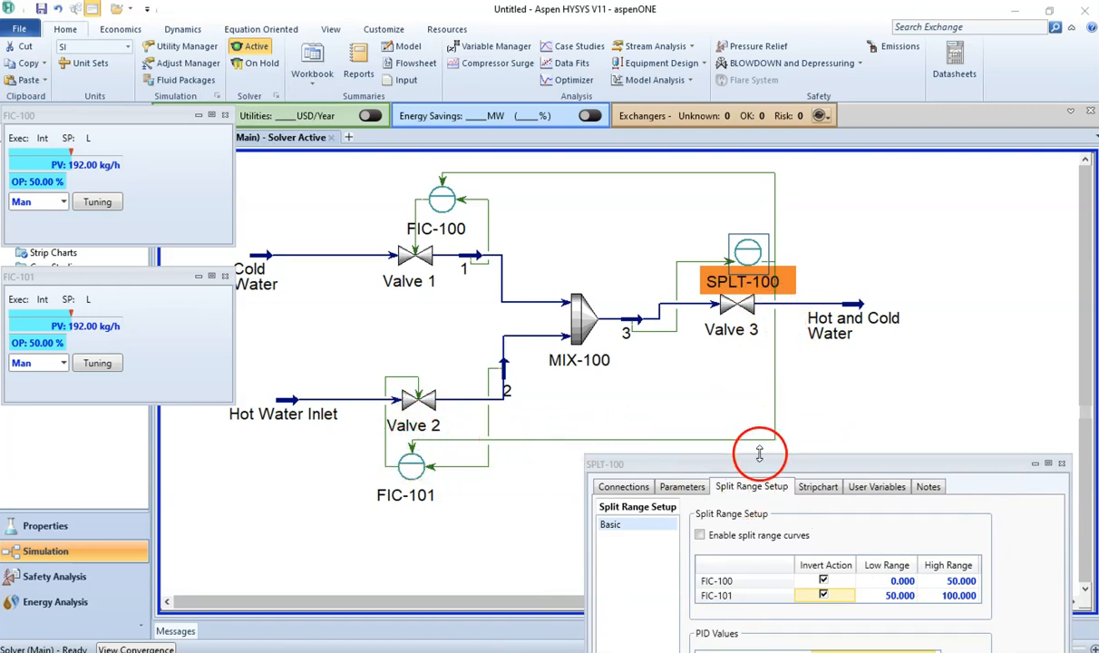
{"action": "left_click_drag", "start_coordinate": [765, 461], "coordinate": [697, 124]}
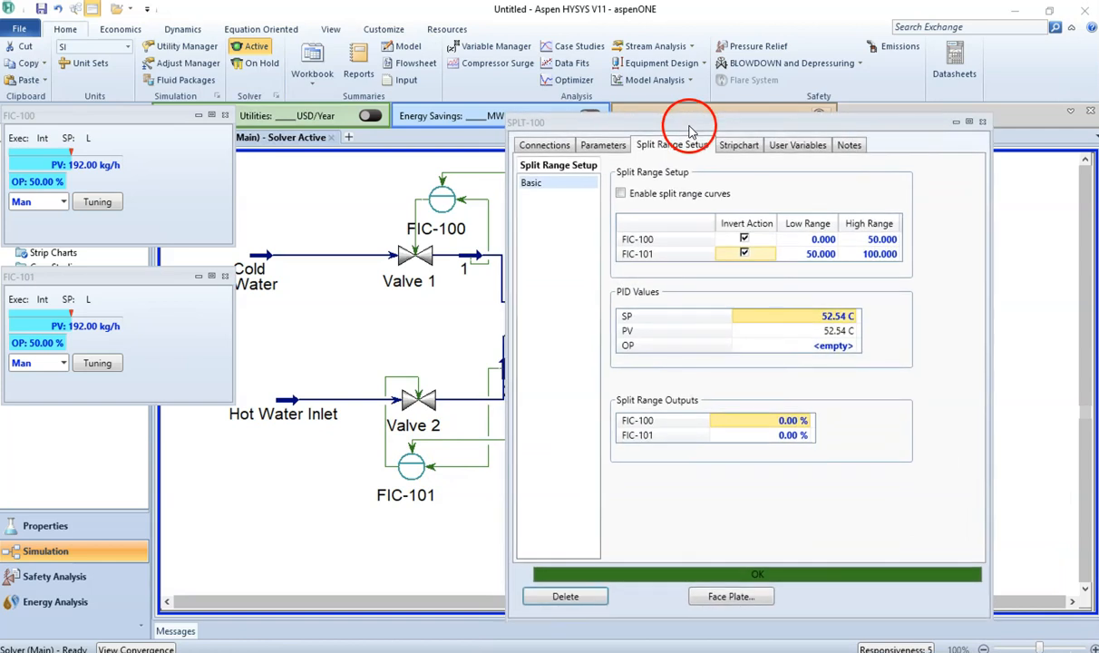
{"action": "left_click", "coordinate": [739, 146]}
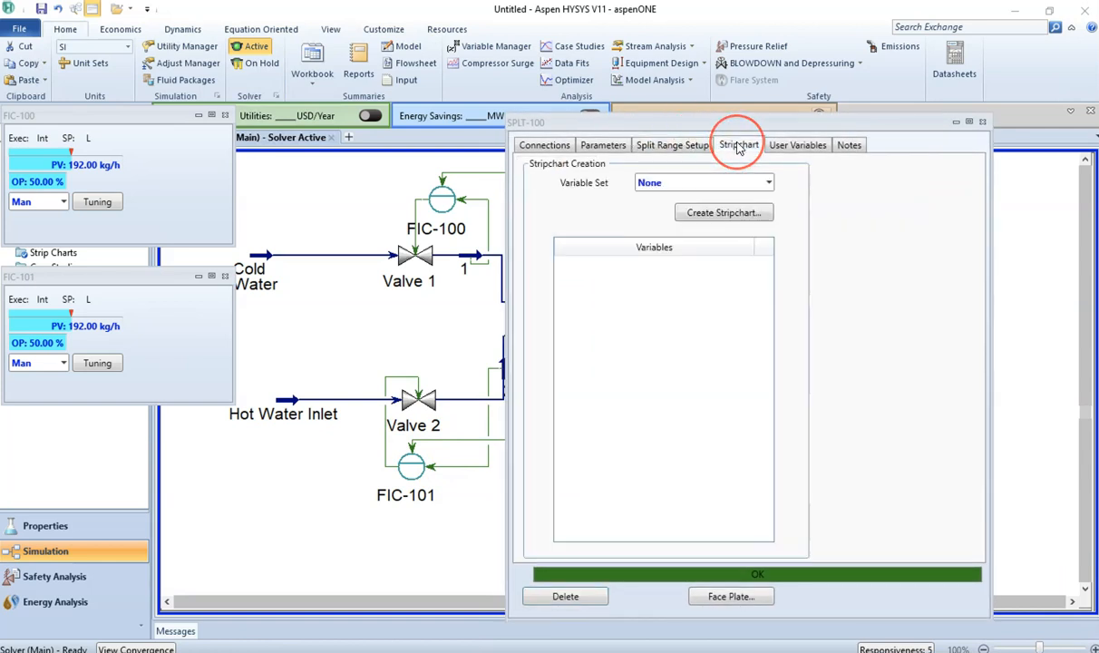
{"action": "left_click", "coordinate": [770, 184]}
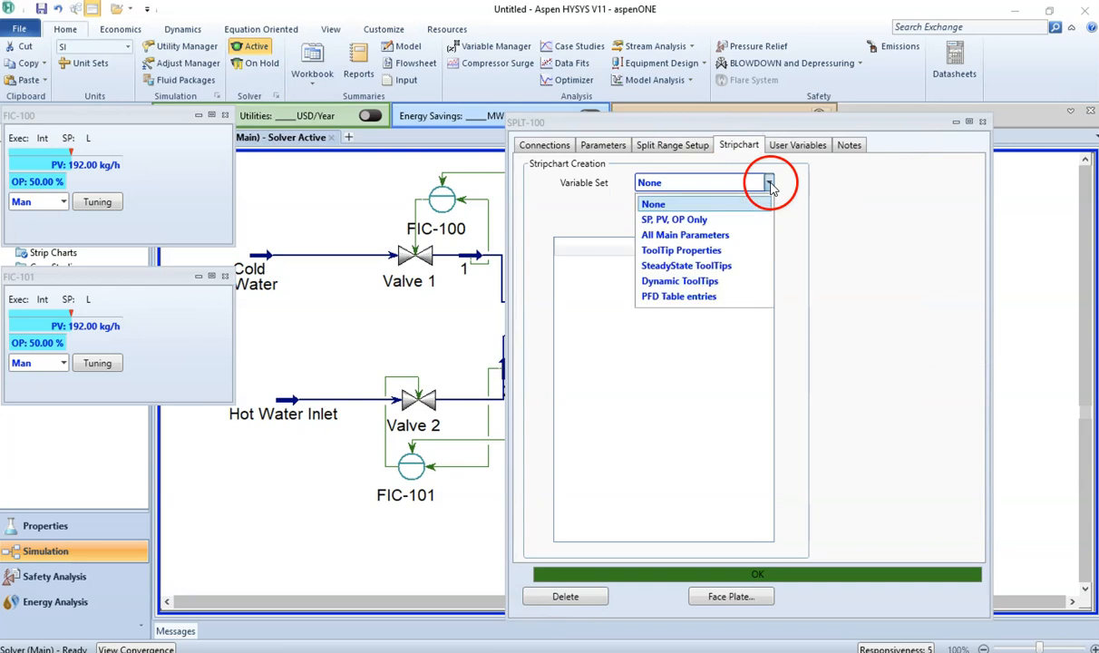
{"action": "left_click", "coordinate": [733, 222]}
{"action": "left_click", "coordinate": [699, 222]}
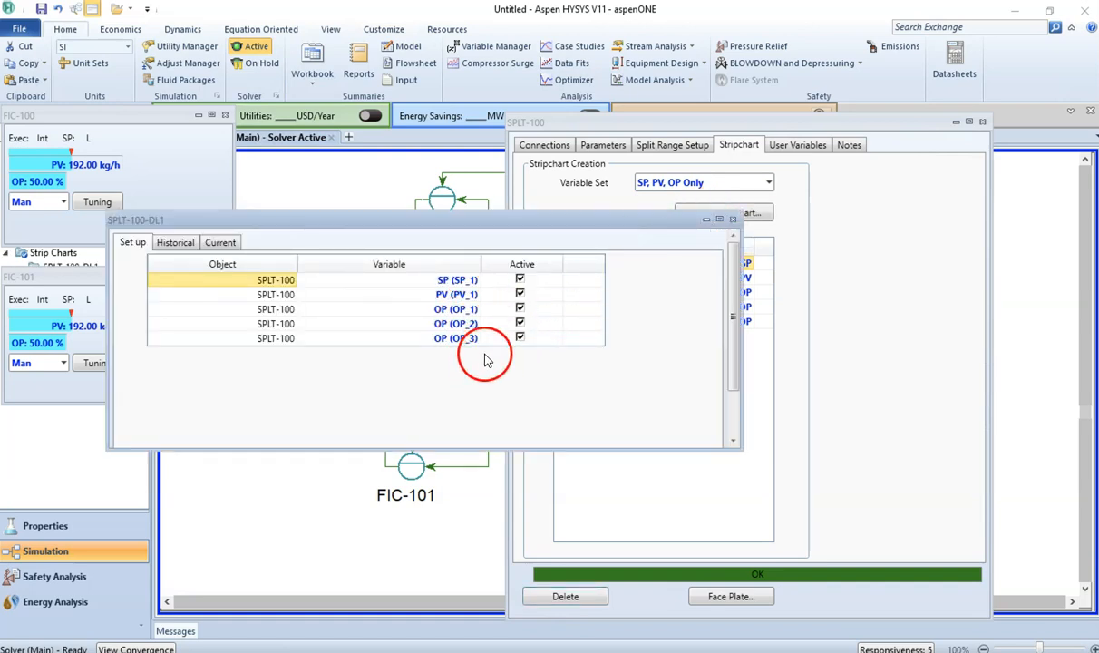
Step: Deactivate OP_3 in the SPLT-100-DL1 strip chart and display the plot with its time axis spanning the last 100 minutes
{"action": "left_click", "coordinate": [520, 338]}
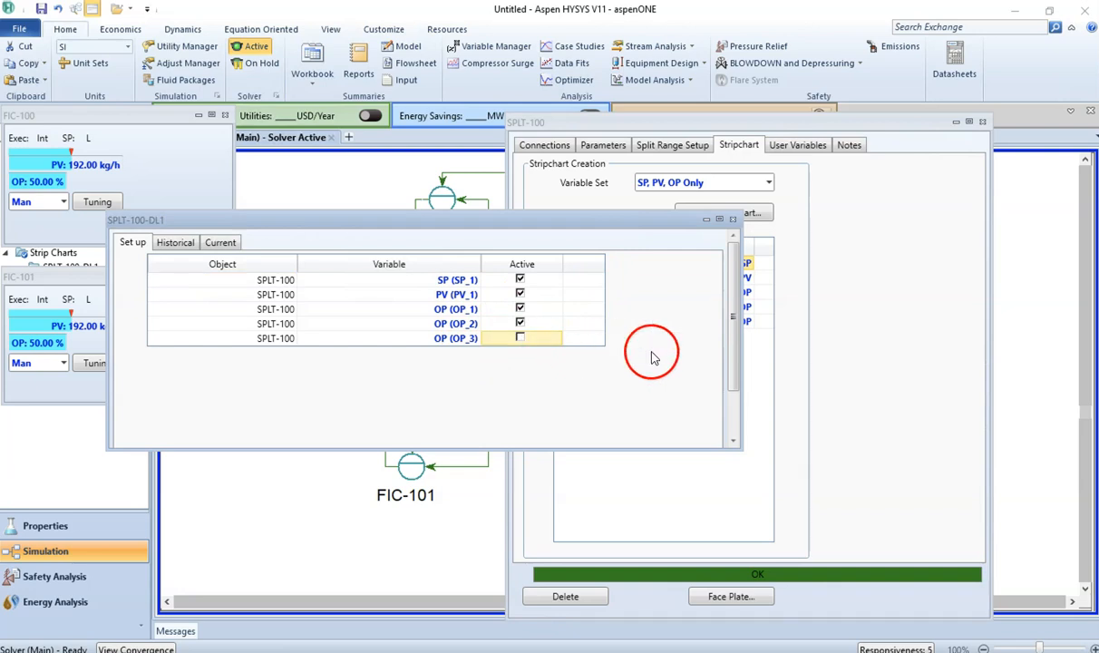
{"action": "scroll", "coordinate": [734, 396], "scroll_direction": "down", "scroll_amount": 1}
{"action": "scroll", "coordinate": [735, 396], "scroll_direction": "down", "scroll_amount": 1}
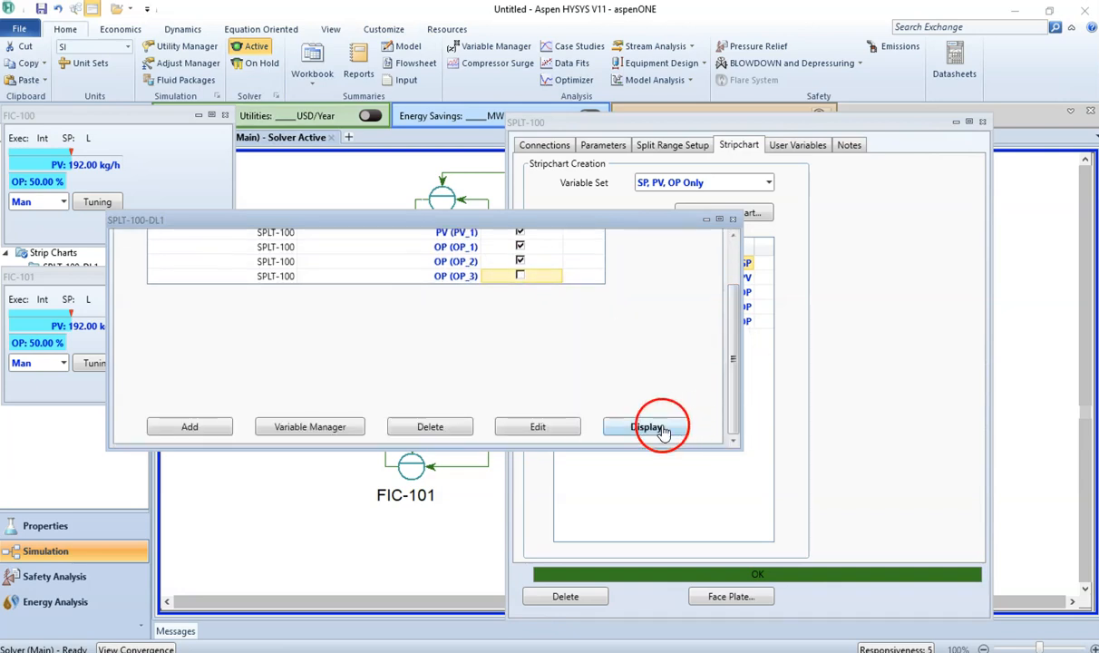
{"action": "left_click", "coordinate": [678, 423]}
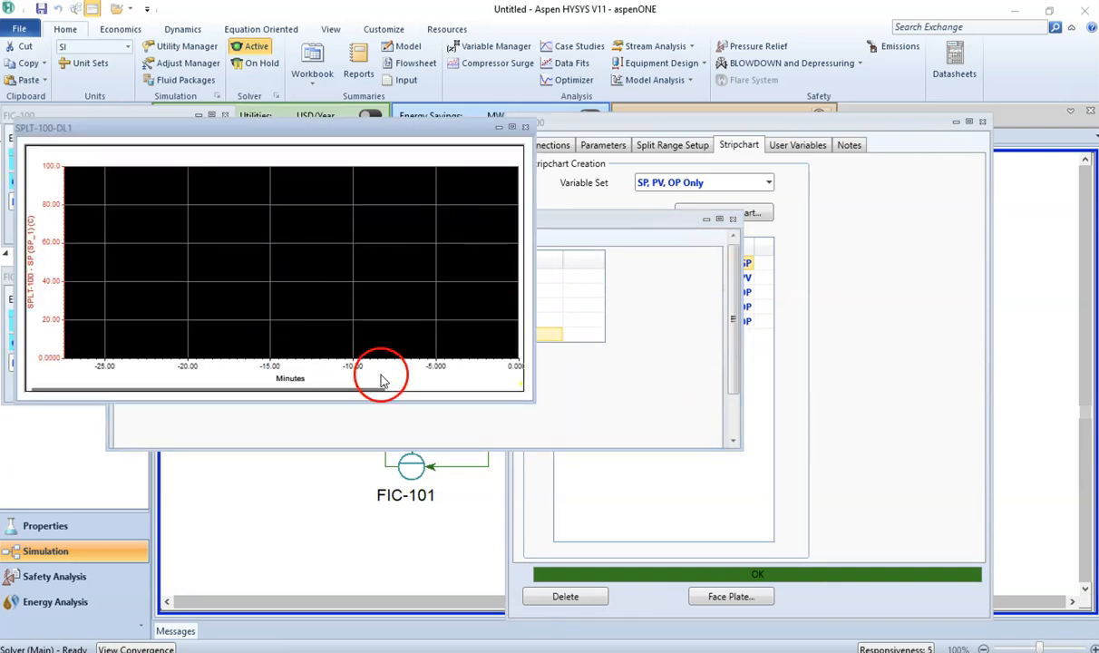
{"action": "left_click_drag", "start_coordinate": [383, 384], "coordinate": [22, 387]}
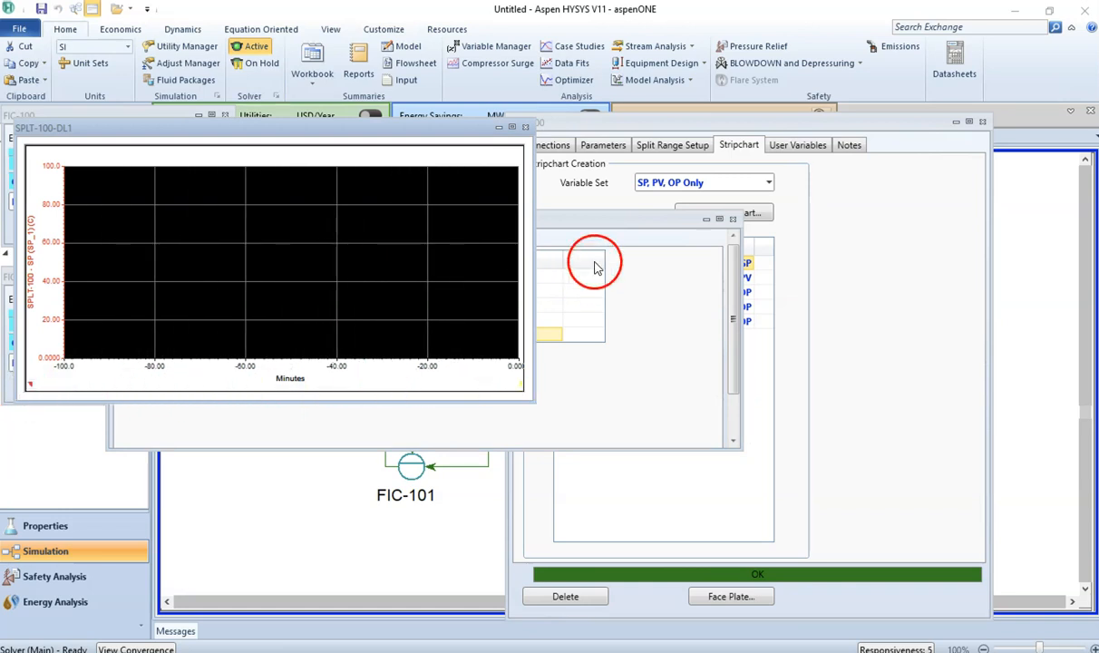
Step: Close the strip chart setup and arrange the SPLT-100-DL1 plot beside SPLT-100's operation parameters, keeping both controller faceplates visible
{"action": "left_click", "coordinate": [702, 223]}
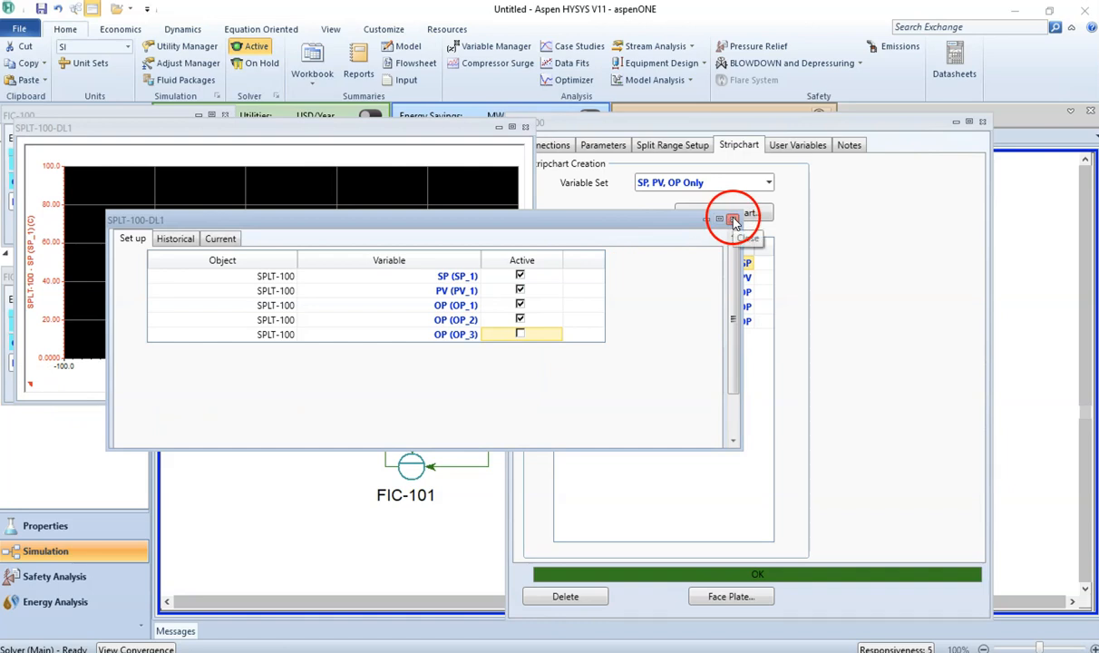
{"action": "left_click", "coordinate": [733, 219]}
{"action": "left_click_drag", "start_coordinate": [715, 118], "coordinate": [898, 127]}
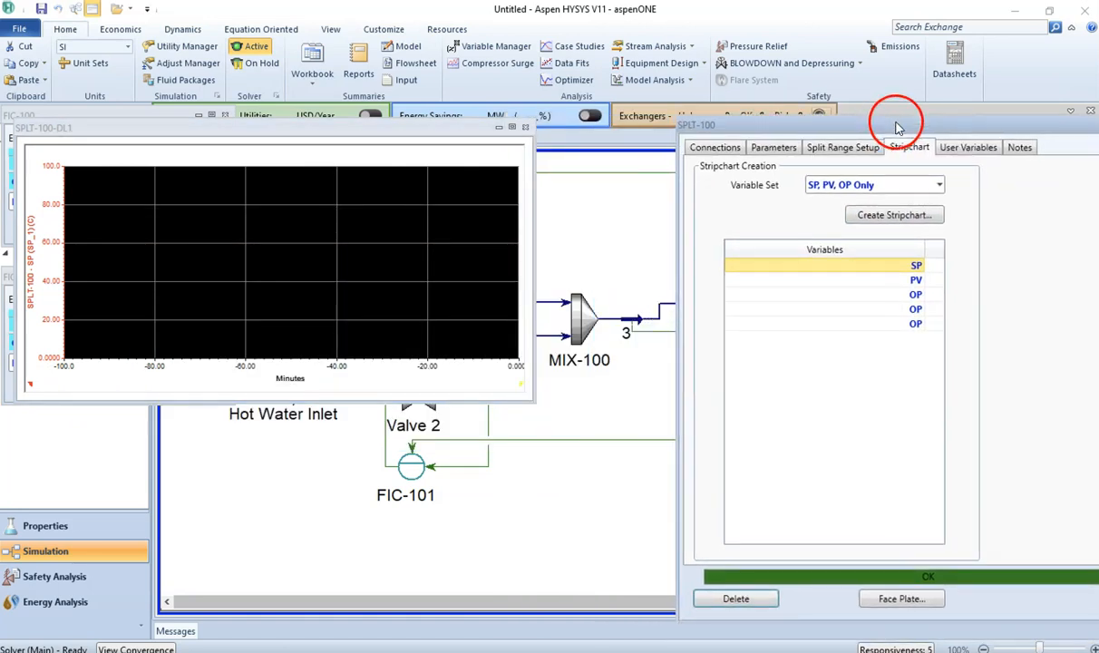
{"action": "left_click", "coordinate": [775, 147]}
{"action": "left_click_drag", "start_coordinate": [442, 128], "coordinate": [641, 288]}
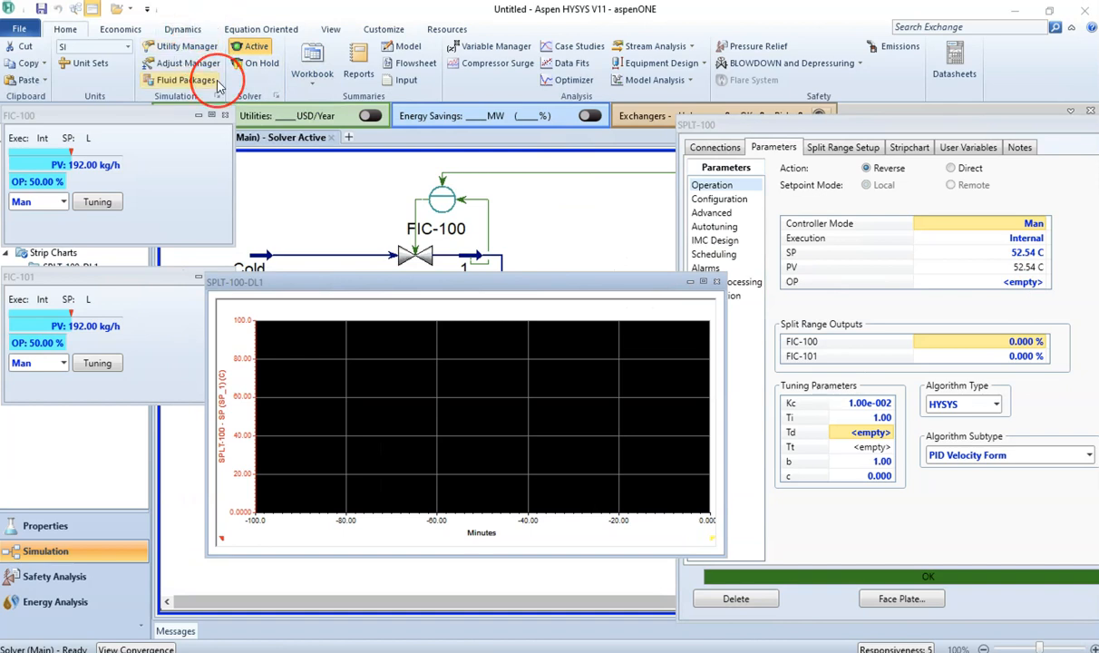
Step: Request dynamics mode, choose to resolve the flagged items in steady state first, and apply the Dynamics Assistant's proposed changes
{"action": "left_click", "coordinate": [183, 33]}
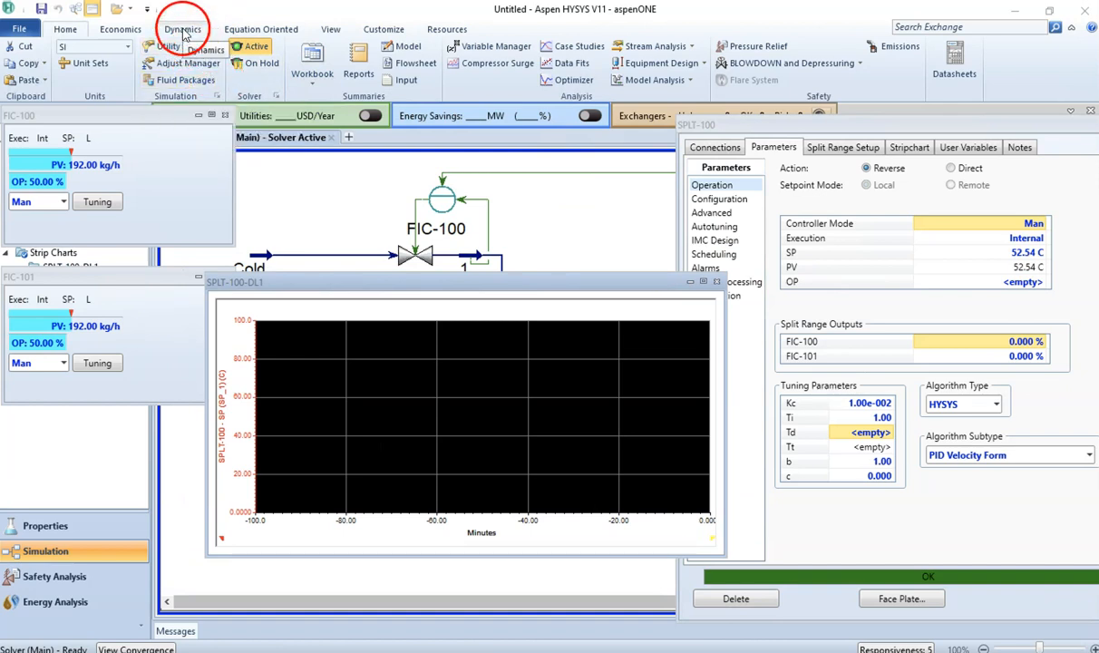
{"action": "left_click", "coordinate": [19, 76]}
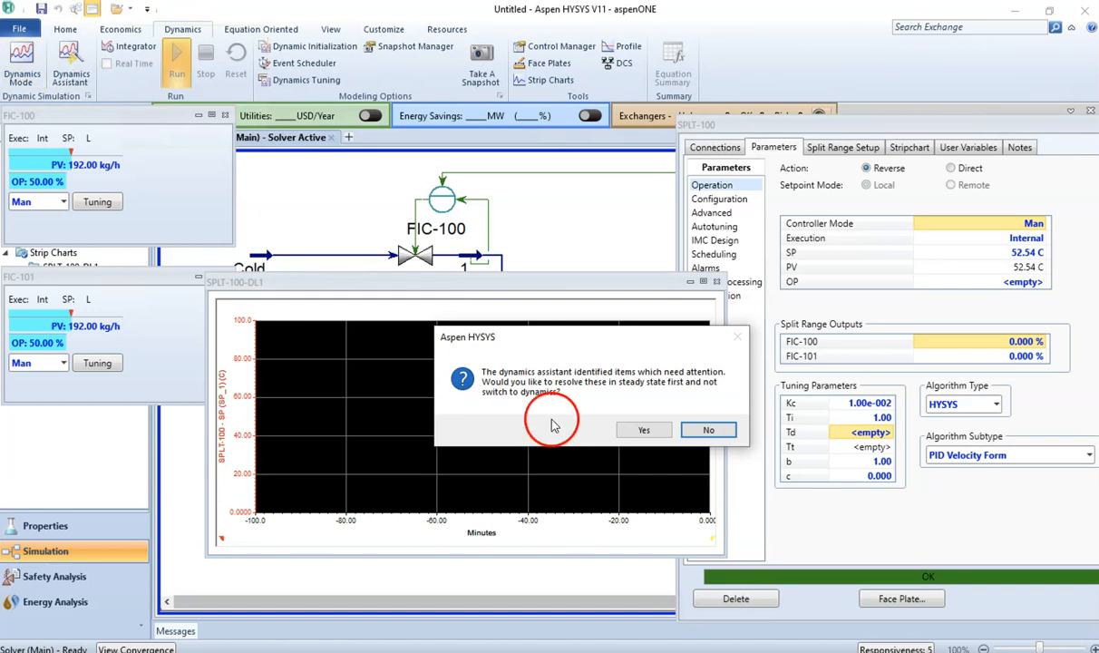
{"action": "left_click", "coordinate": [628, 428]}
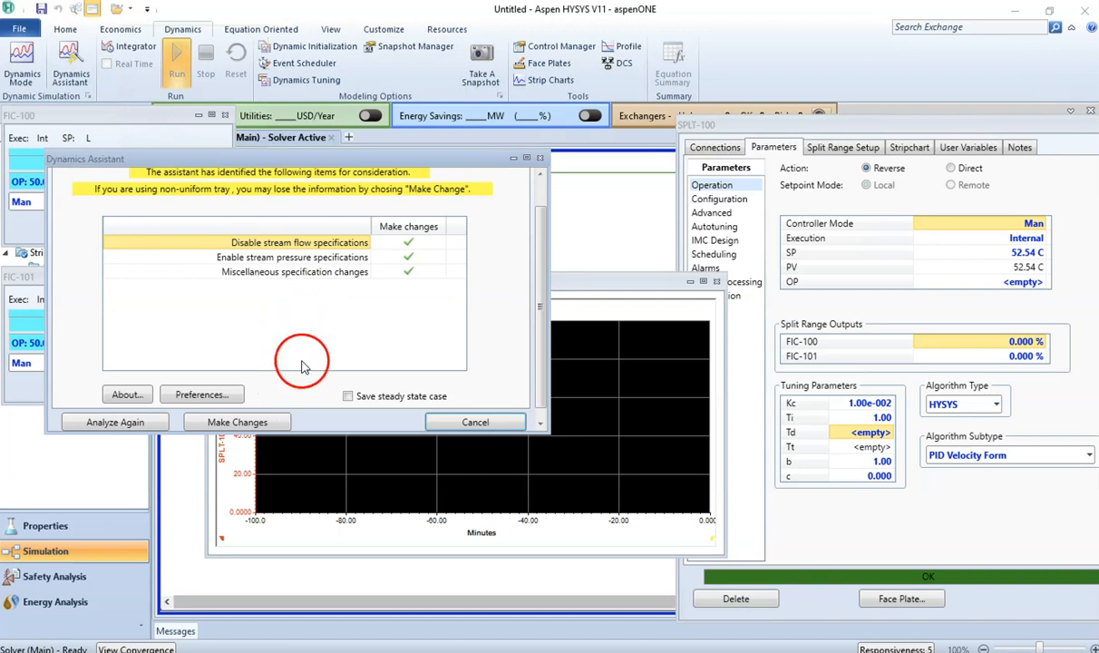
{"action": "left_click", "coordinate": [266, 424]}
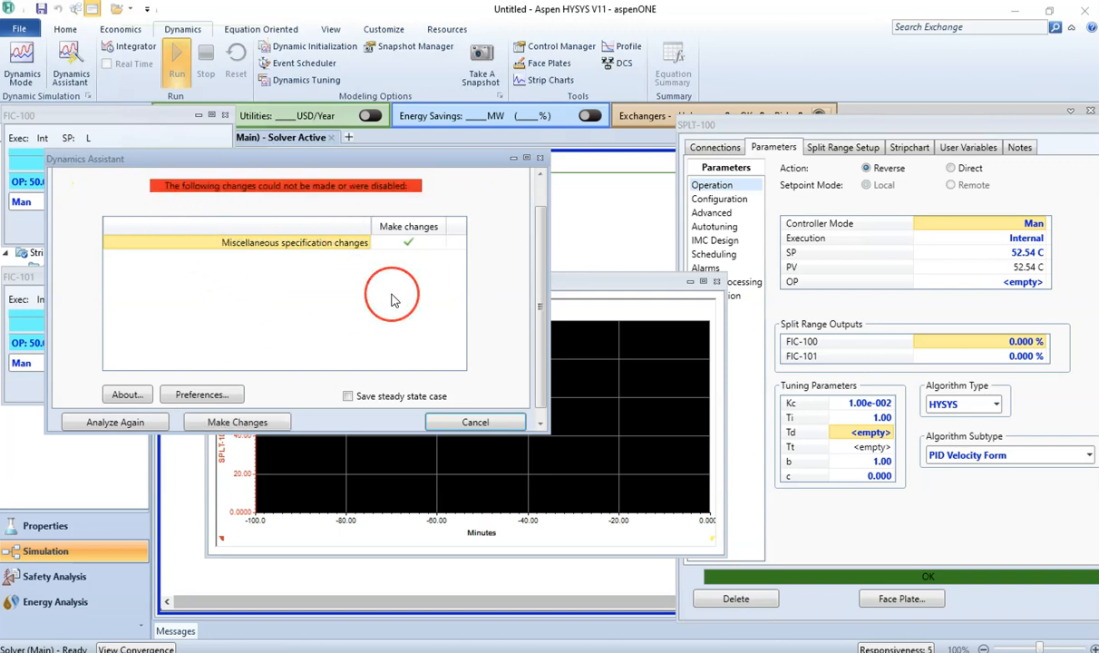
Step: Enable the miscellaneous specification change for MIX-100's equal pressures option, apply it, and close the Dynamics Assistant
{"action": "left_click_drag", "start_coordinate": [356, 270], "coordinate": [342, 254]}
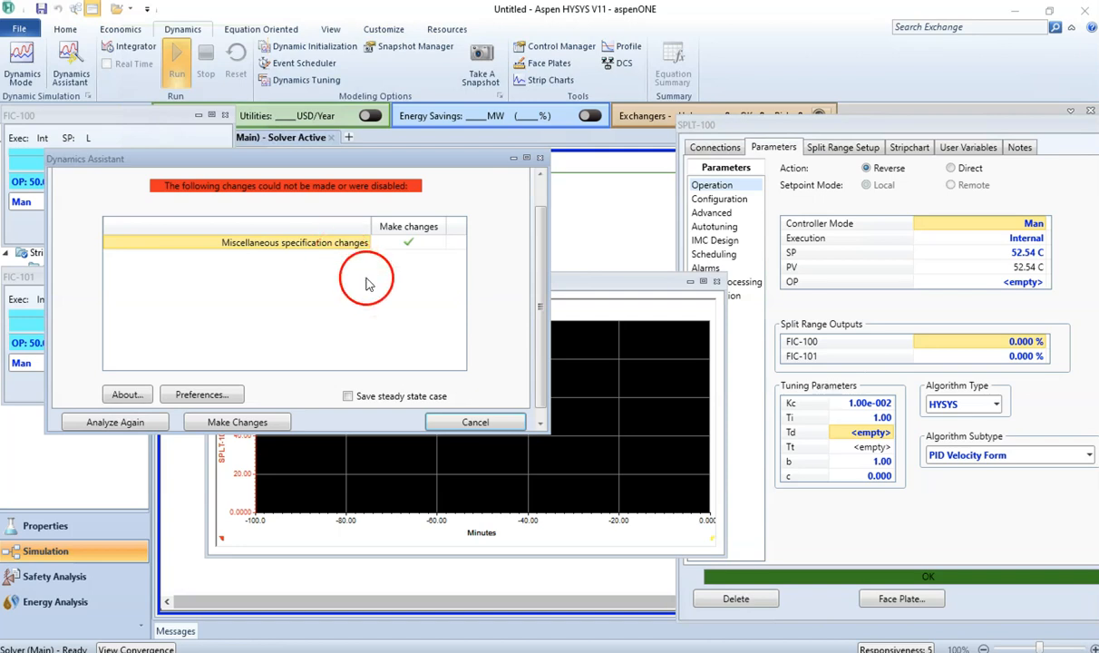
{"action": "double_click", "coordinate": [332, 245]}
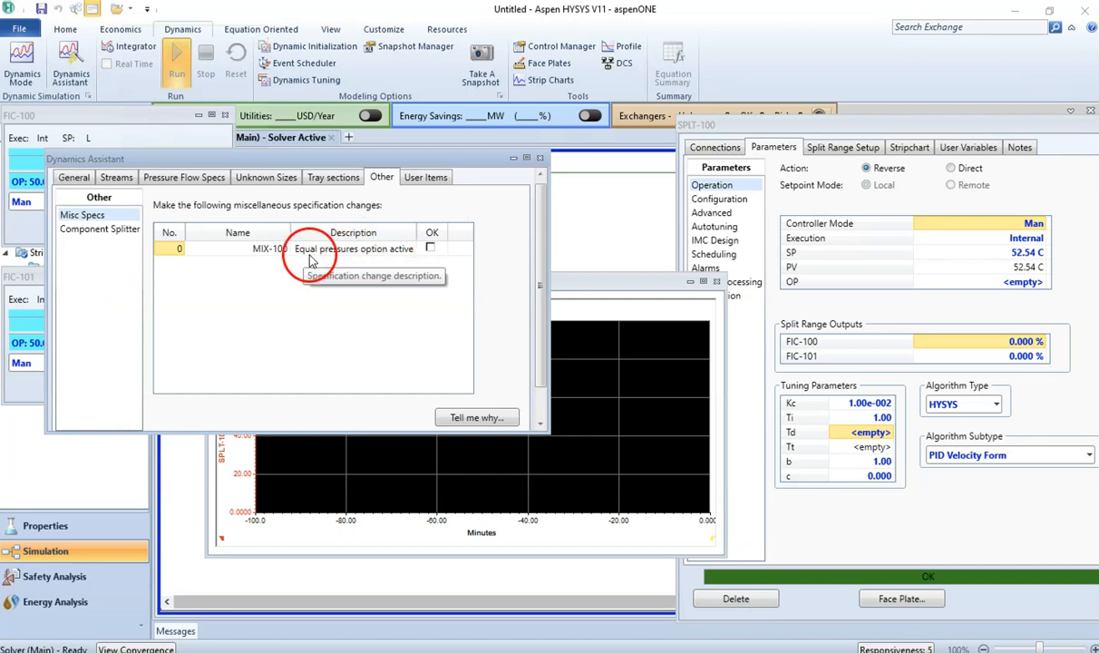
{"action": "left_click", "coordinate": [432, 248]}
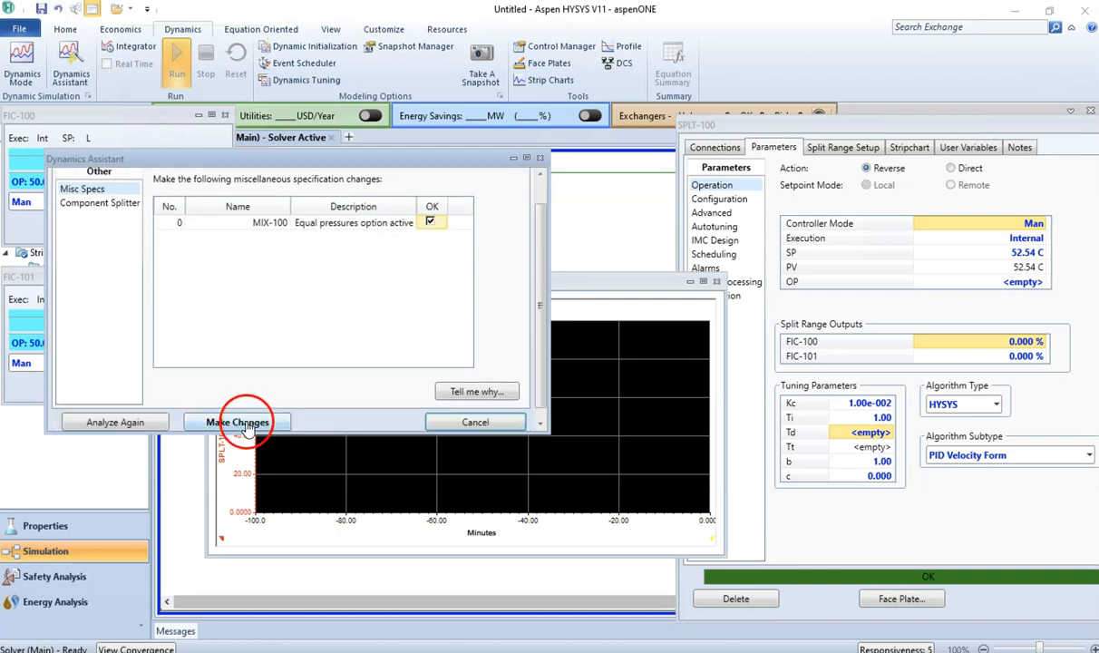
{"action": "left_click", "coordinate": [243, 422]}
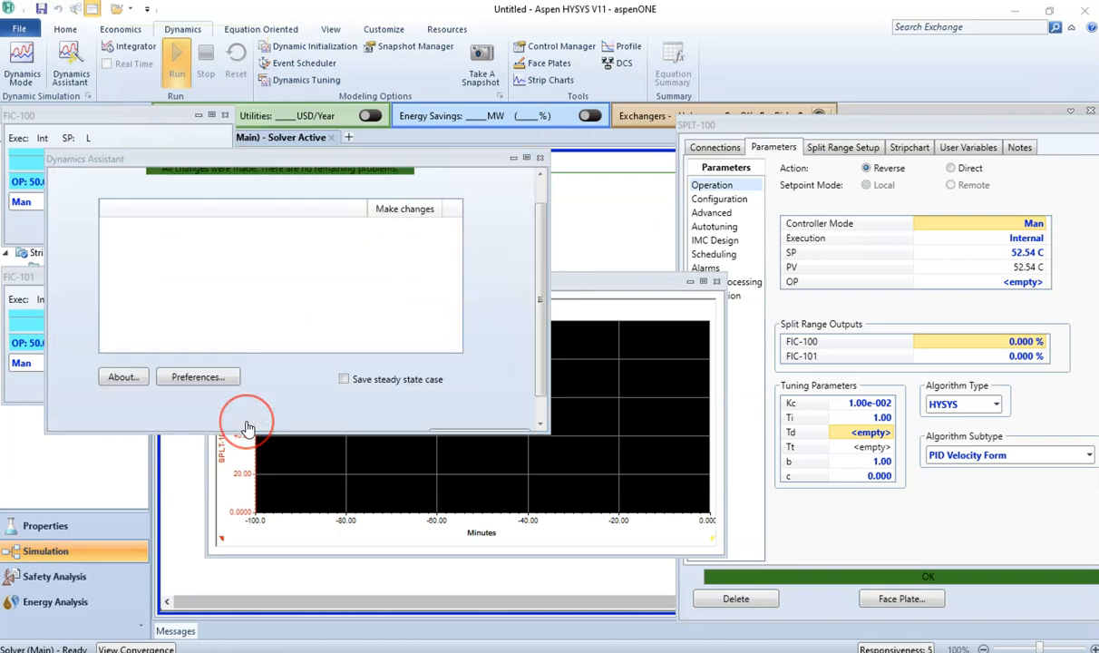
{"action": "left_click", "coordinate": [541, 185]}
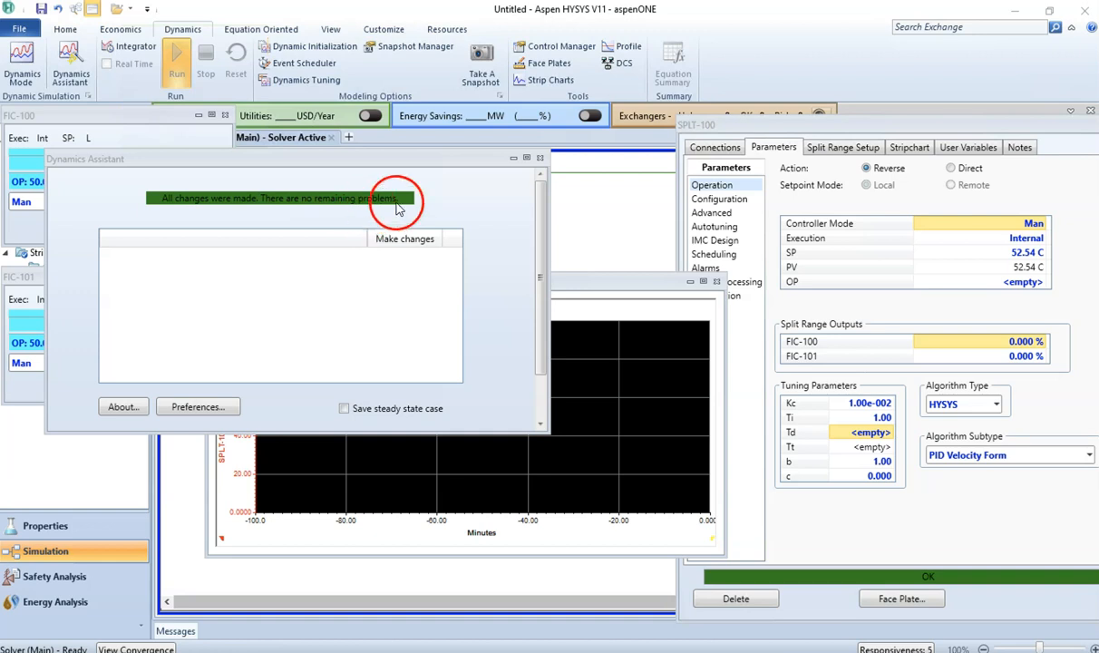
{"action": "left_click", "coordinate": [543, 404]}
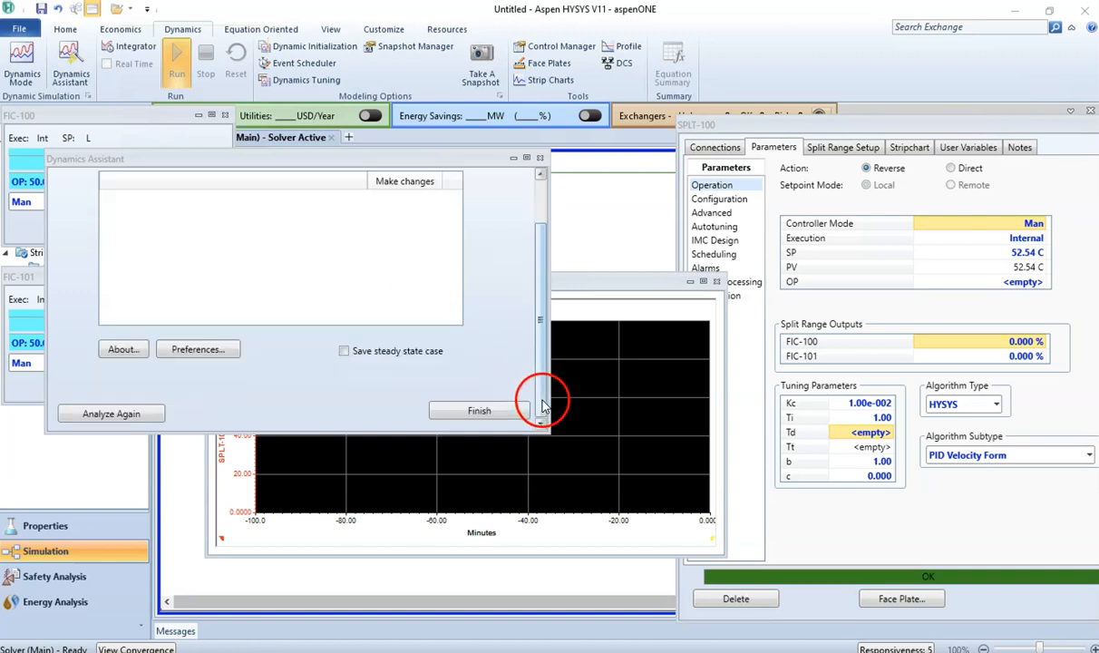
{"action": "left_click", "coordinate": [544, 203]}
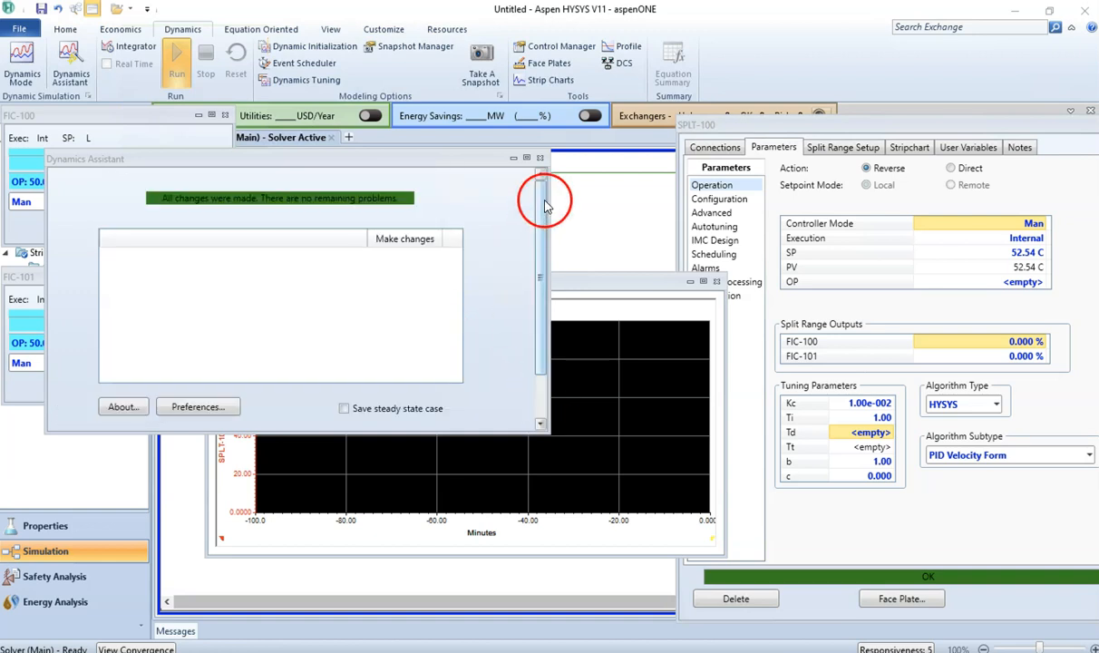
{"action": "left_click", "coordinate": [540, 158]}
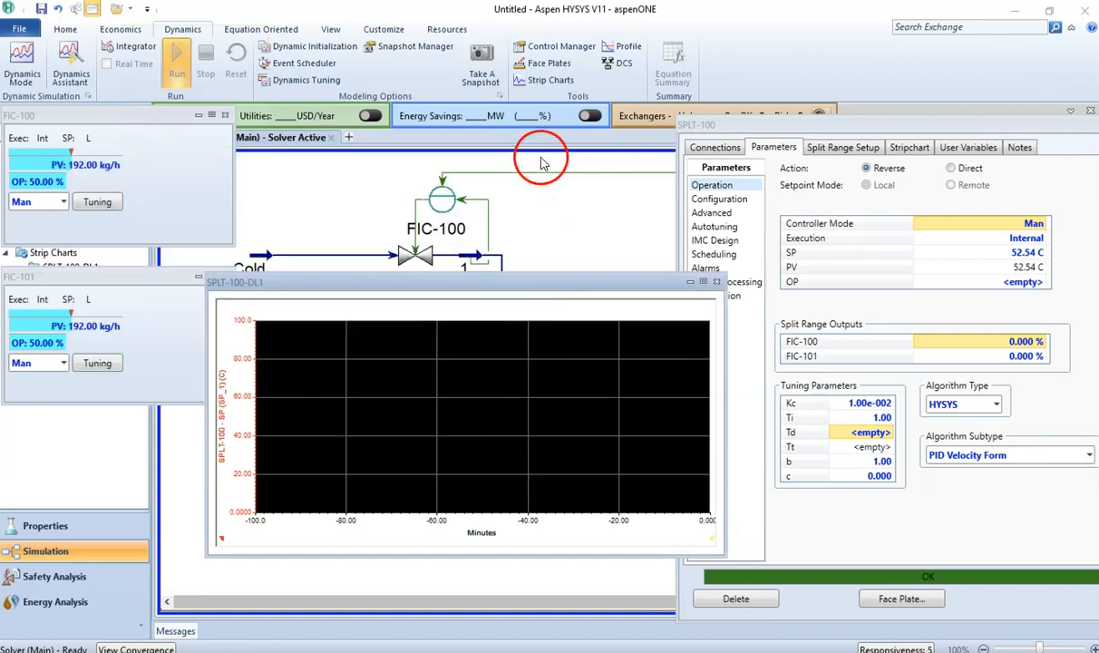
Step: Switch the simulation from steady state to dynamics mode
{"action": "left_click", "coordinate": [22, 67]}
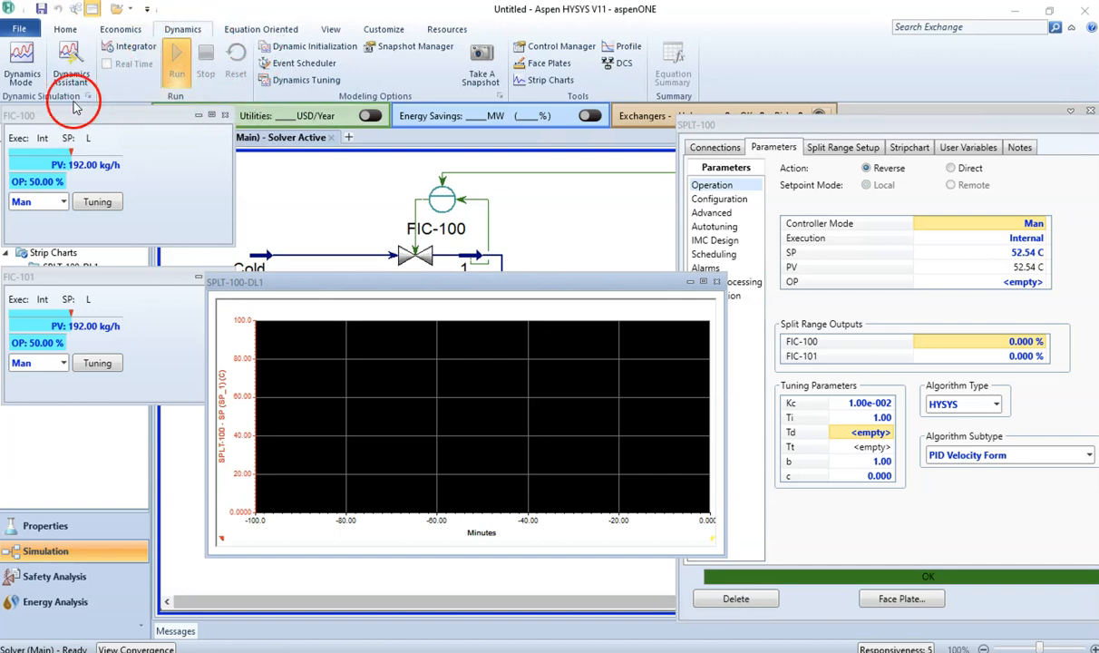
{"action": "left_click", "coordinate": [21, 58]}
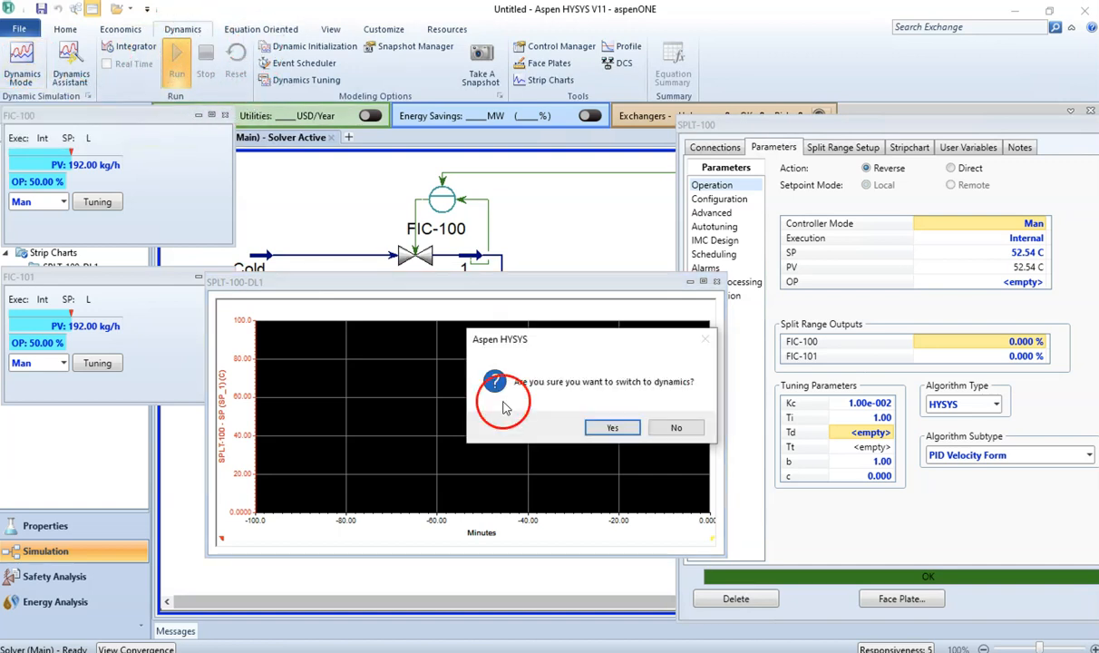
{"action": "left_click", "coordinate": [613, 429]}
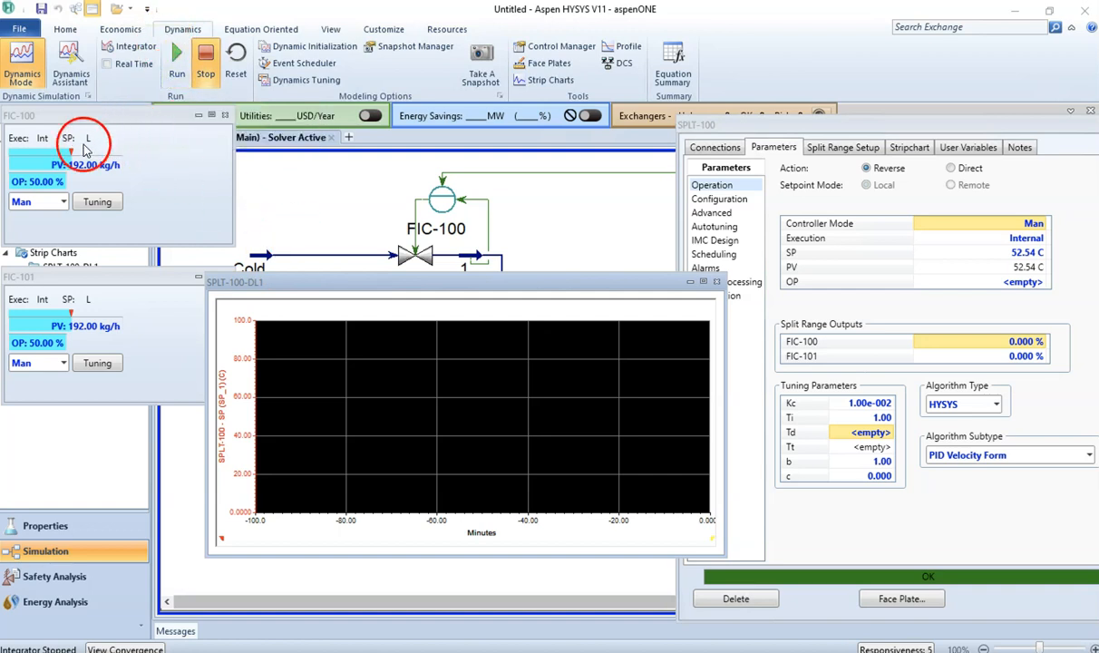
Step: Set the controller mode of both FIC-100 and FIC-101 to Casc on their faceplates
{"action": "left_click", "coordinate": [57, 182]}
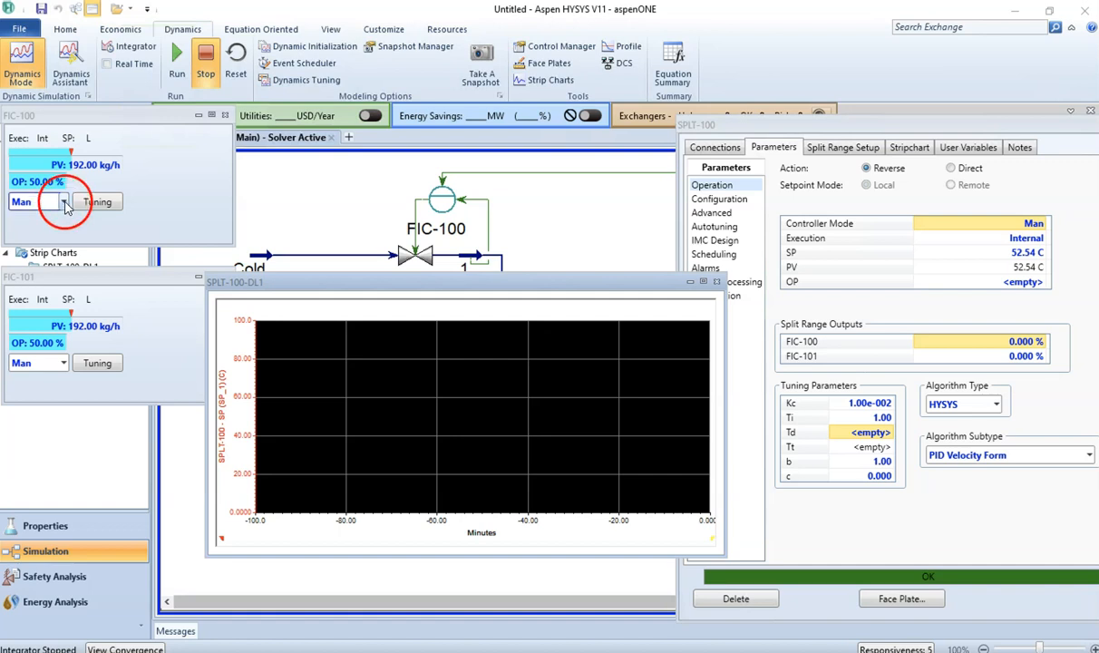
{"action": "left_click", "coordinate": [63, 202]}
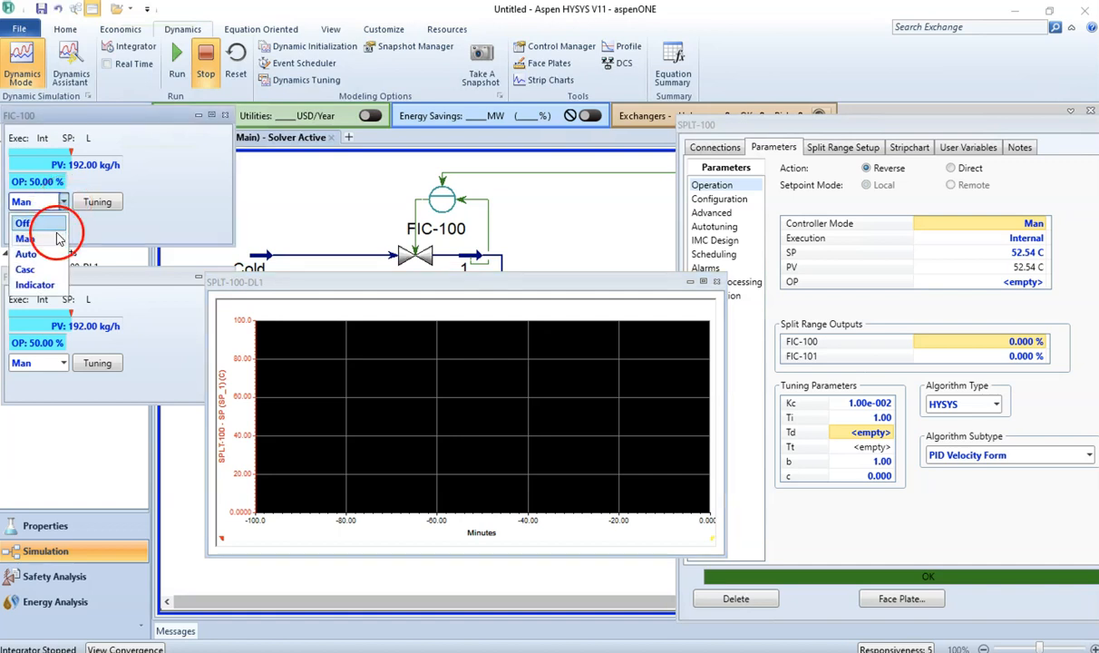
{"action": "left_click", "coordinate": [25, 269]}
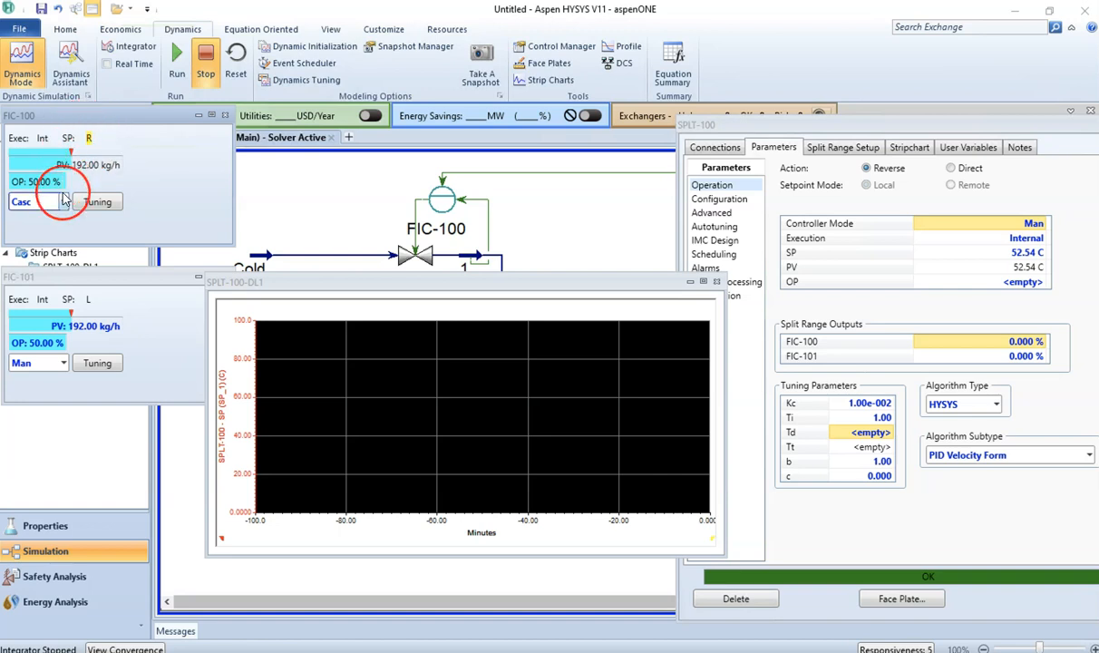
{"action": "left_click", "coordinate": [62, 363]}
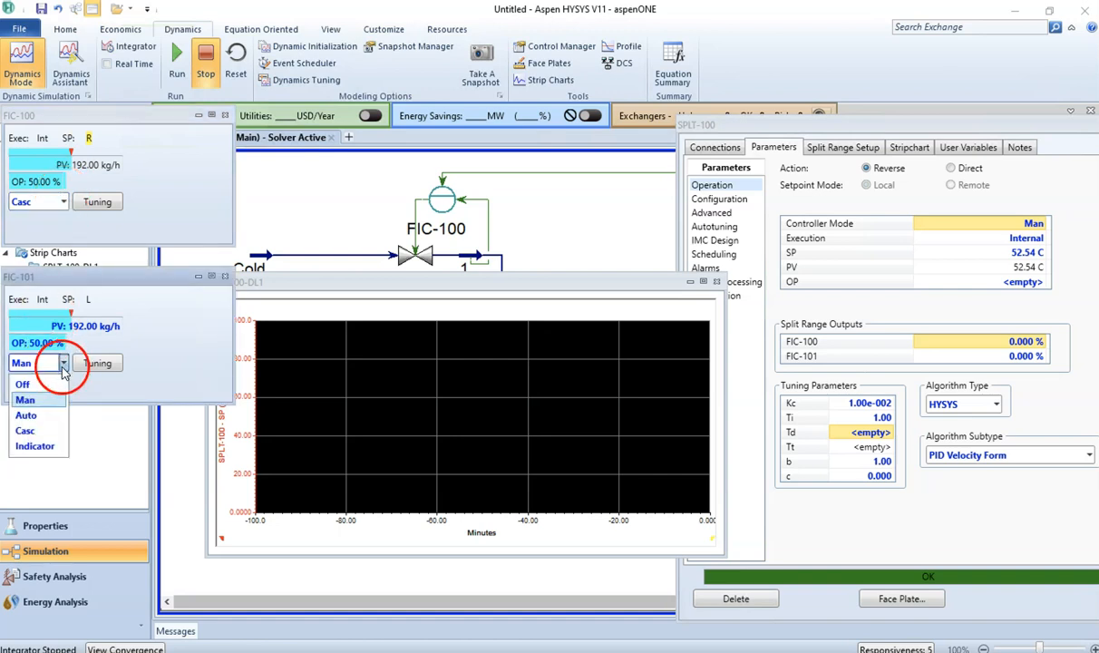
{"action": "left_click", "coordinate": [49, 430]}
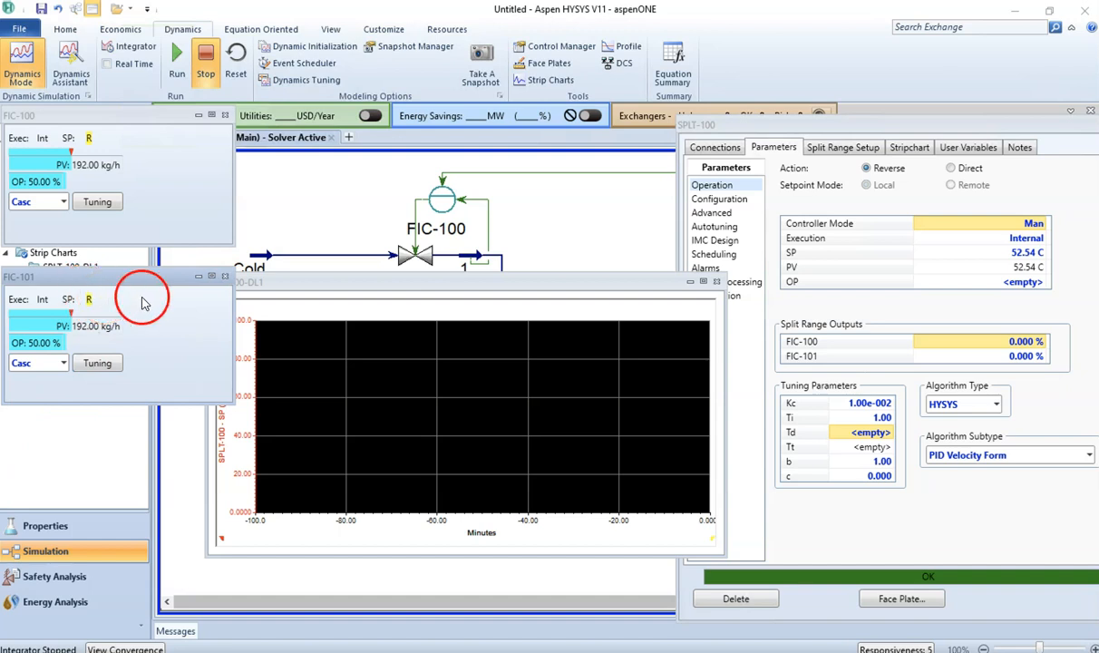
Step: Set SPLT-100's controller mode to Auto and bring its strip chart plot to the front
{"action": "left_click", "coordinate": [1041, 225]}
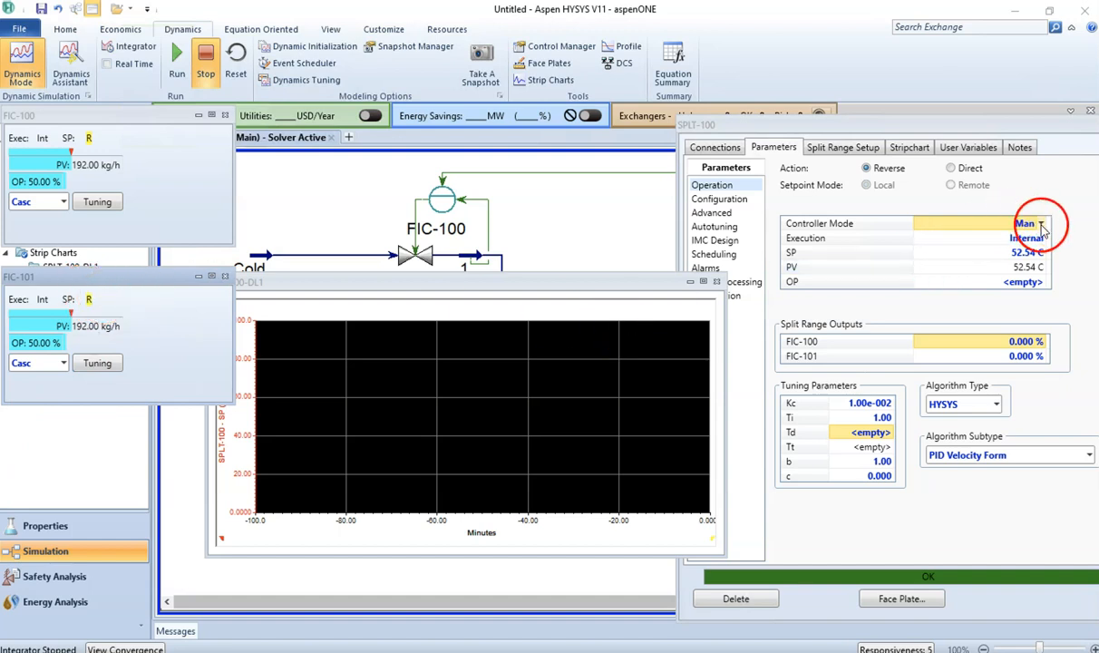
{"action": "left_click", "coordinate": [1042, 225]}
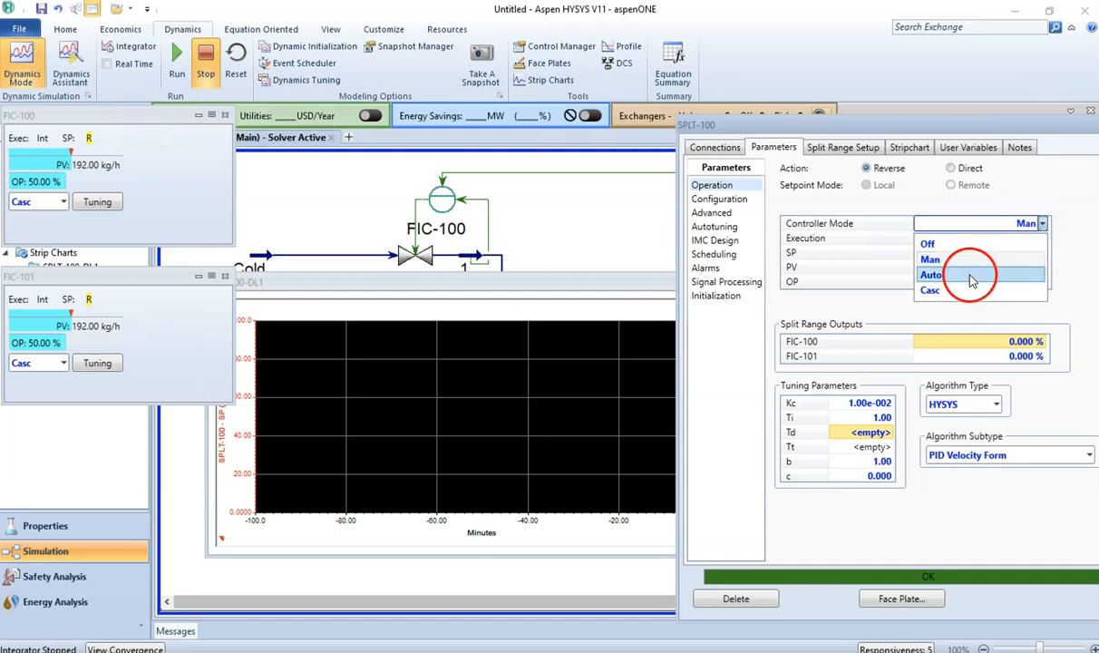
{"action": "left_click", "coordinate": [970, 275]}
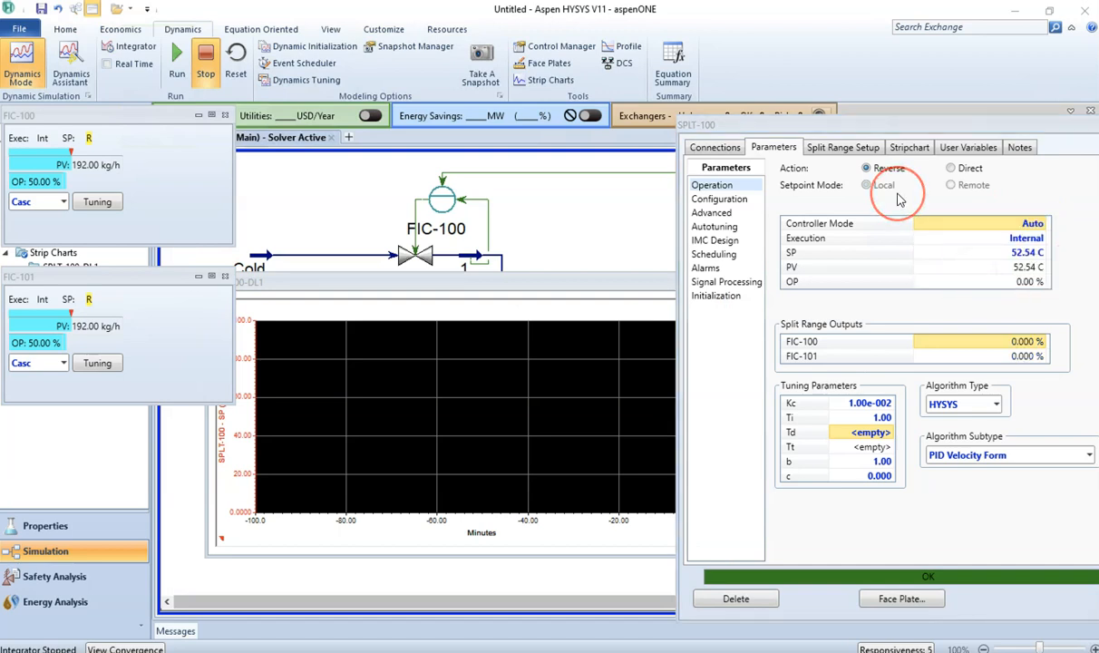
{"action": "left_click", "coordinate": [561, 309]}
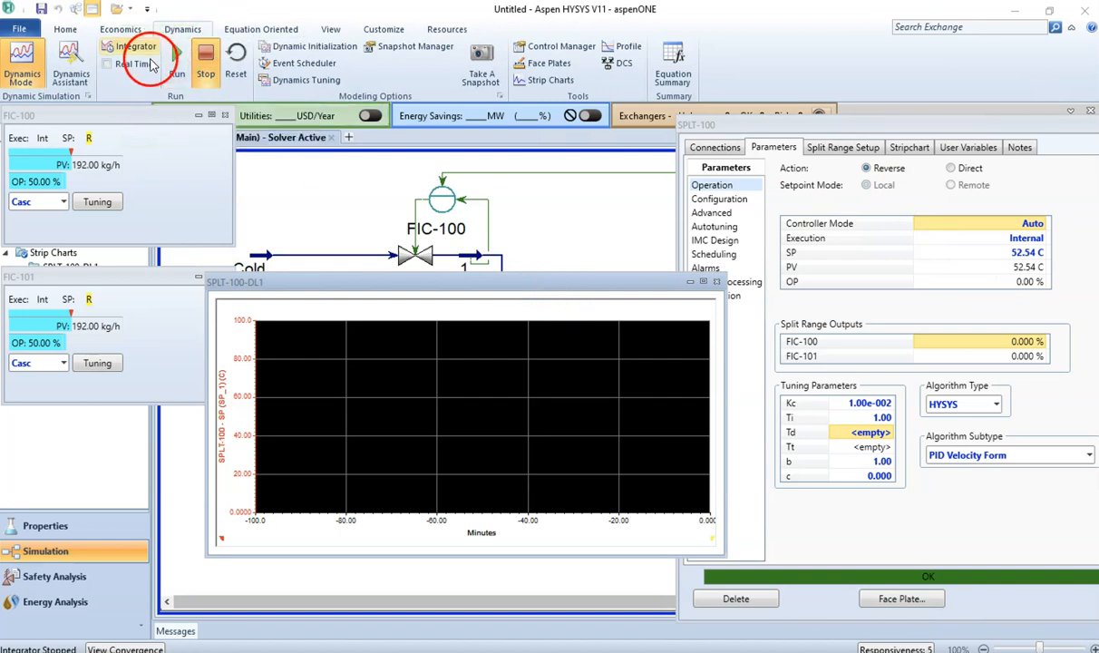
Step: Set the integrator's acceleration to 0.2 in the integration time settings
{"action": "left_click", "coordinate": [137, 50]}
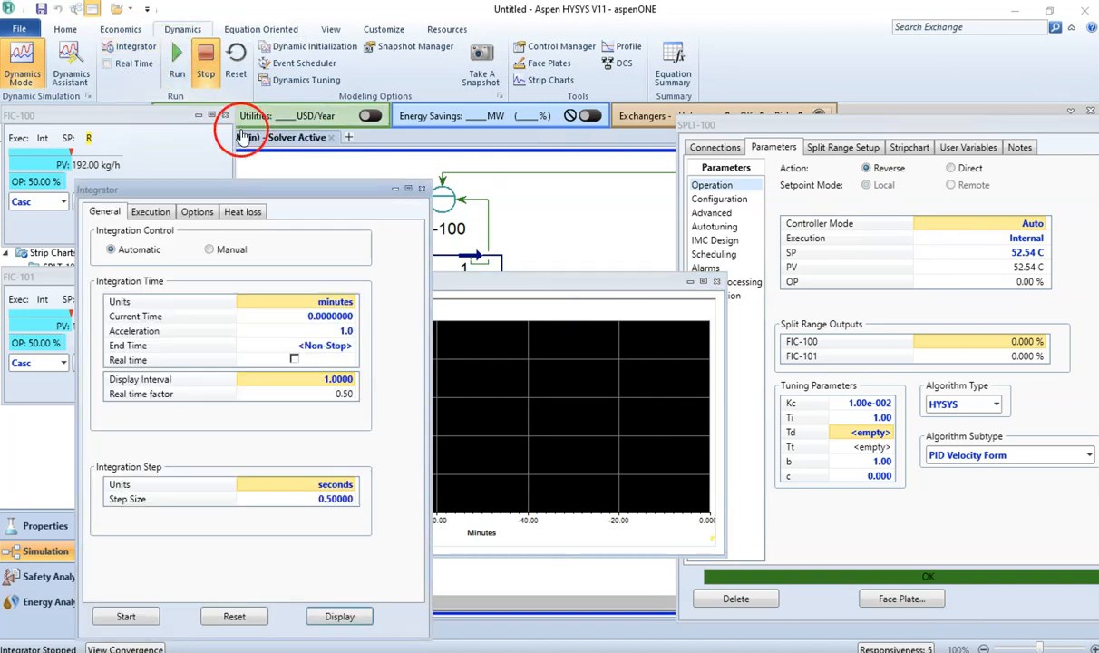
{"action": "left_click", "coordinate": [344, 333]}
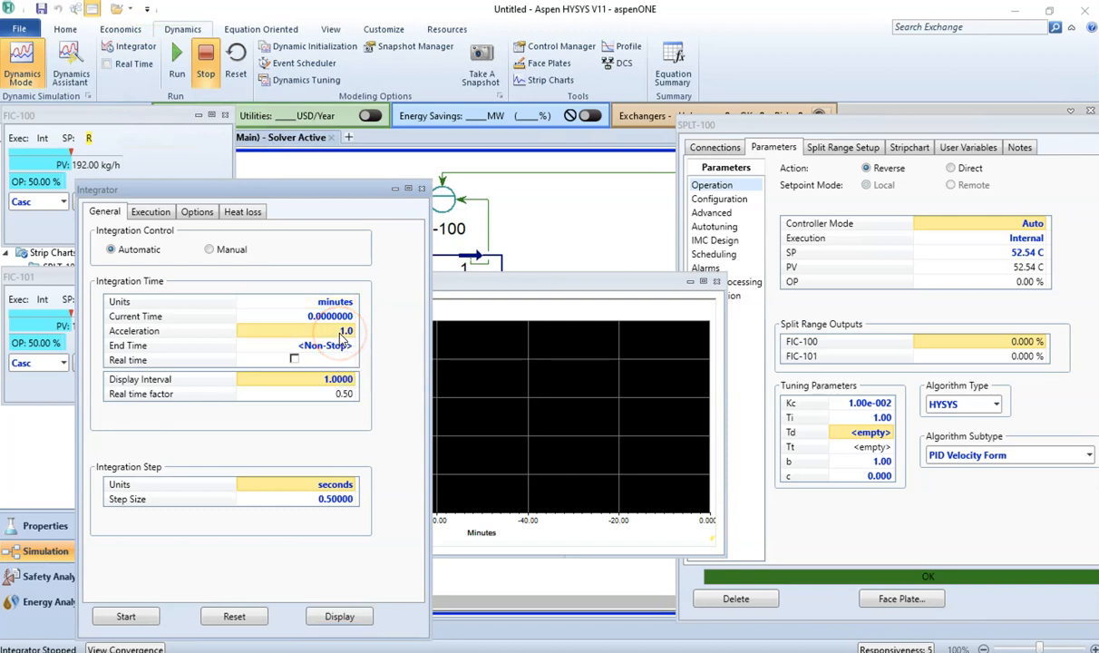
{"action": "type", "text": "0.2"}
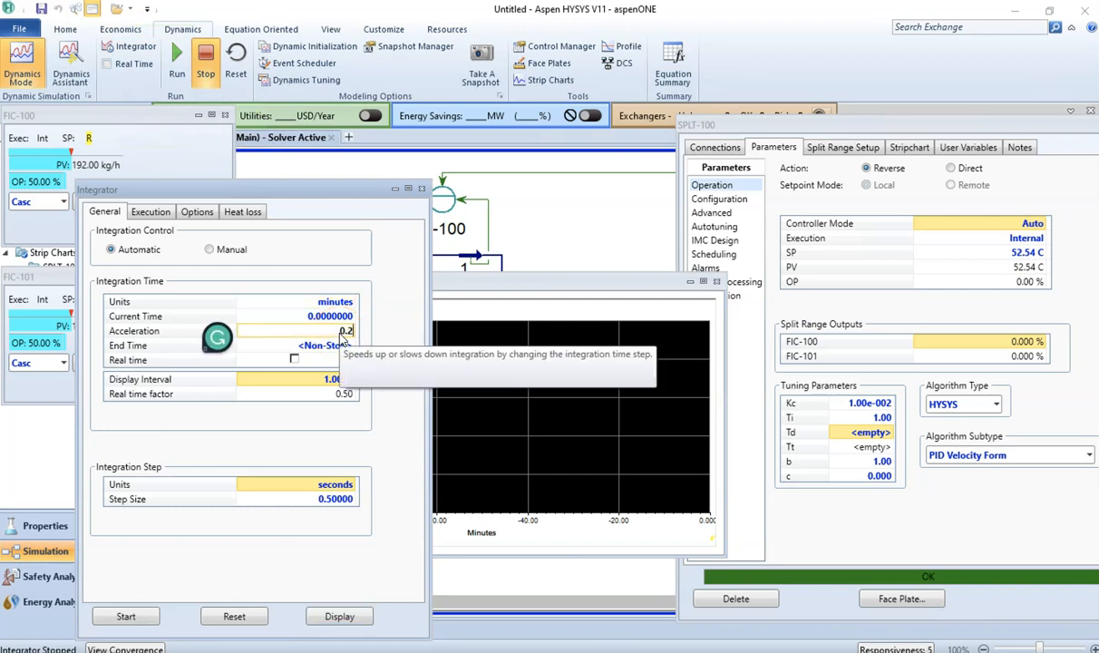
{"action": "key", "text": "Return"}
{"action": "left_click", "coordinate": [124, 504]}
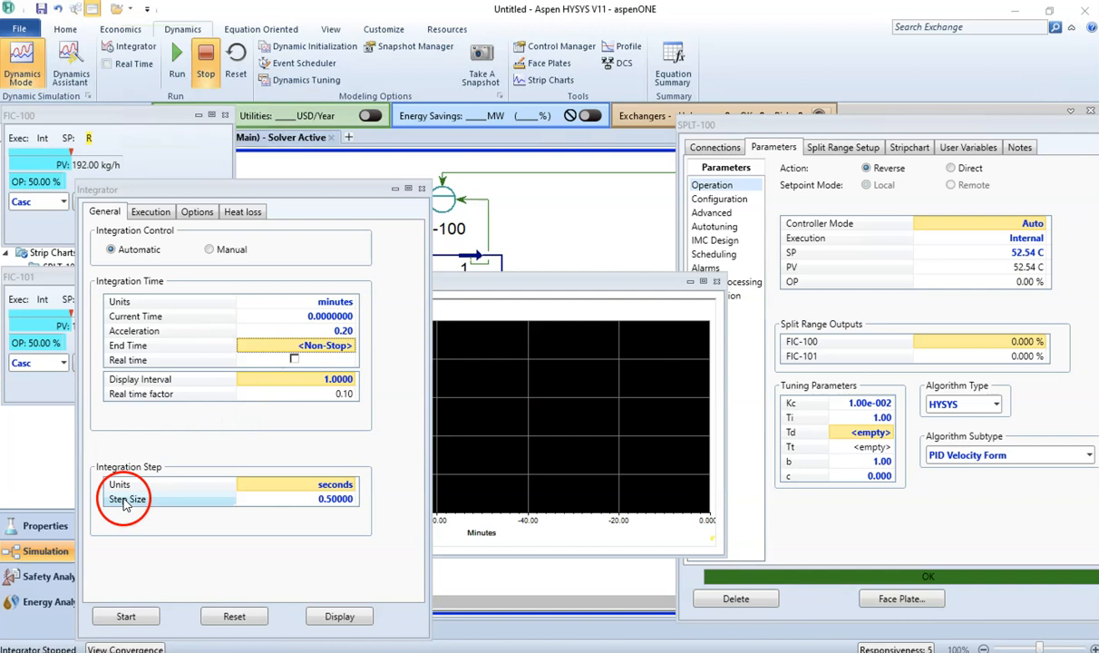
Step: Close the integrator settings, then enlarge the SPLT-100-DL1 strip chart and position it over the upper part of the flowsheet
{"action": "left_click", "coordinate": [422, 189]}
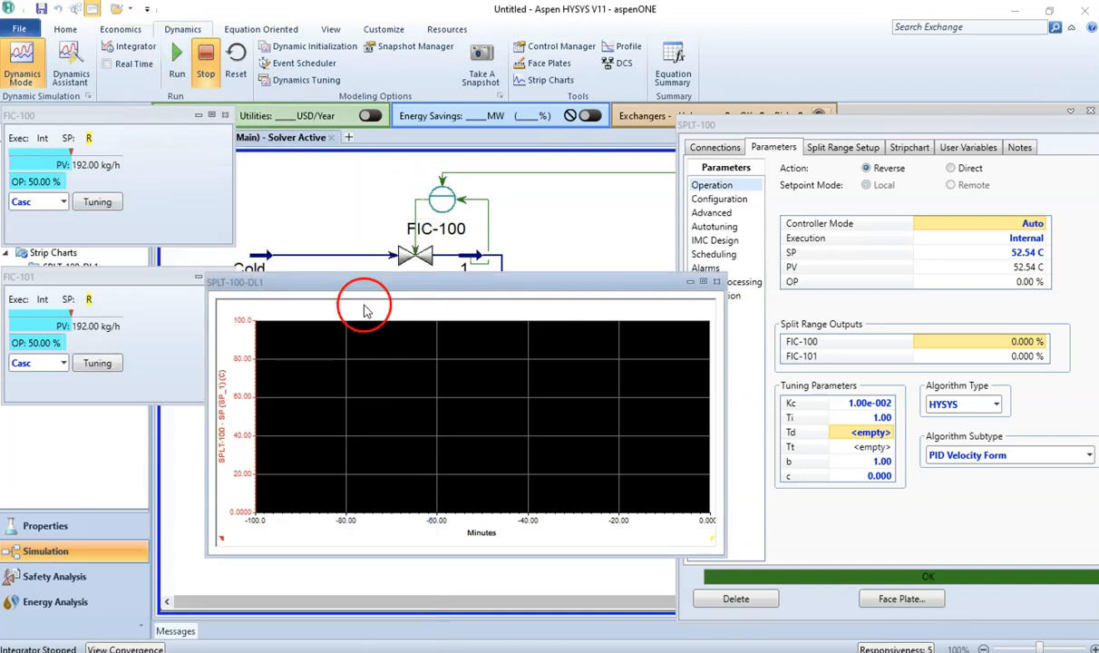
{"action": "left_click_drag", "start_coordinate": [367, 283], "coordinate": [372, 226]}
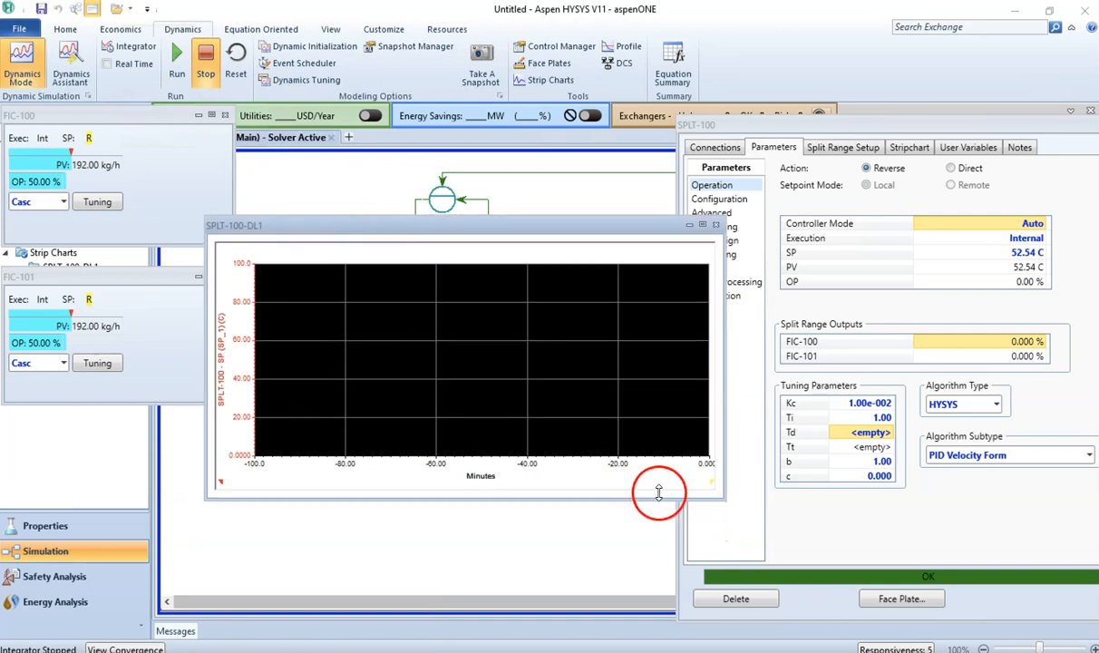
{"action": "left_click_drag", "start_coordinate": [724, 442], "coordinate": [764, 445]}
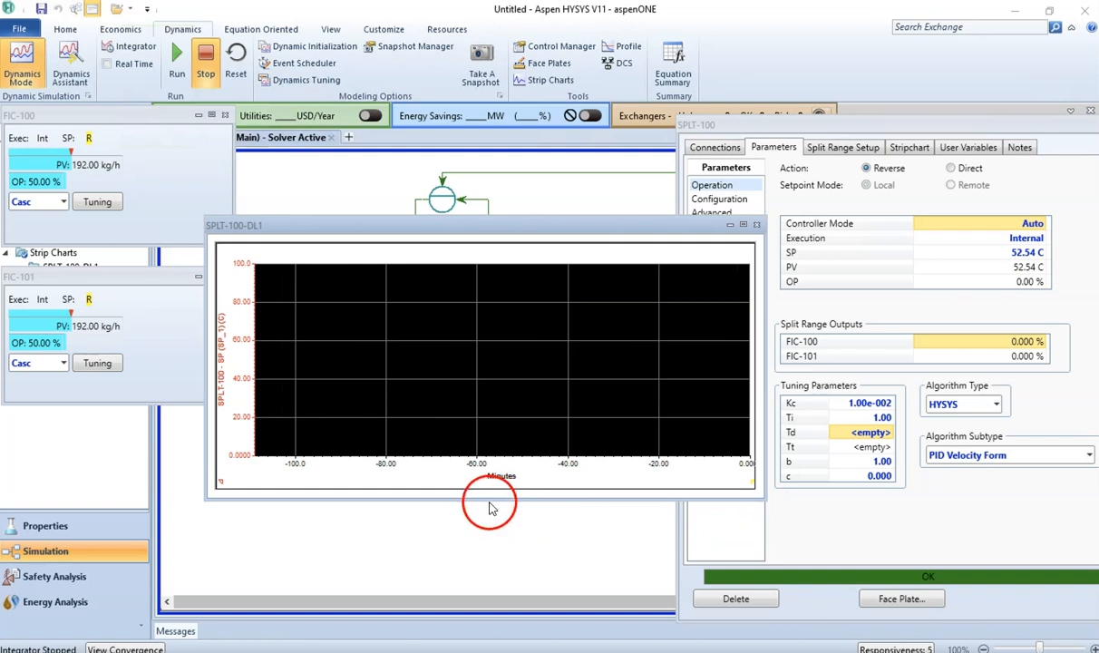
{"action": "left_click_drag", "start_coordinate": [489, 499], "coordinate": [495, 557]}
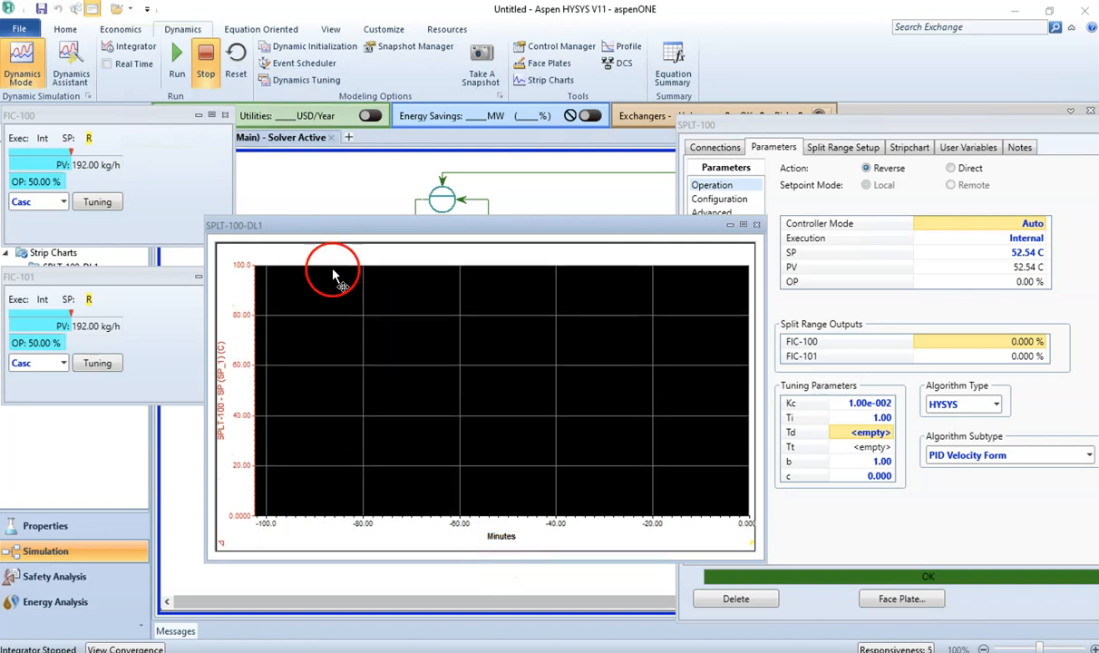
{"action": "left_click_drag", "start_coordinate": [306, 228], "coordinate": [292, 150]}
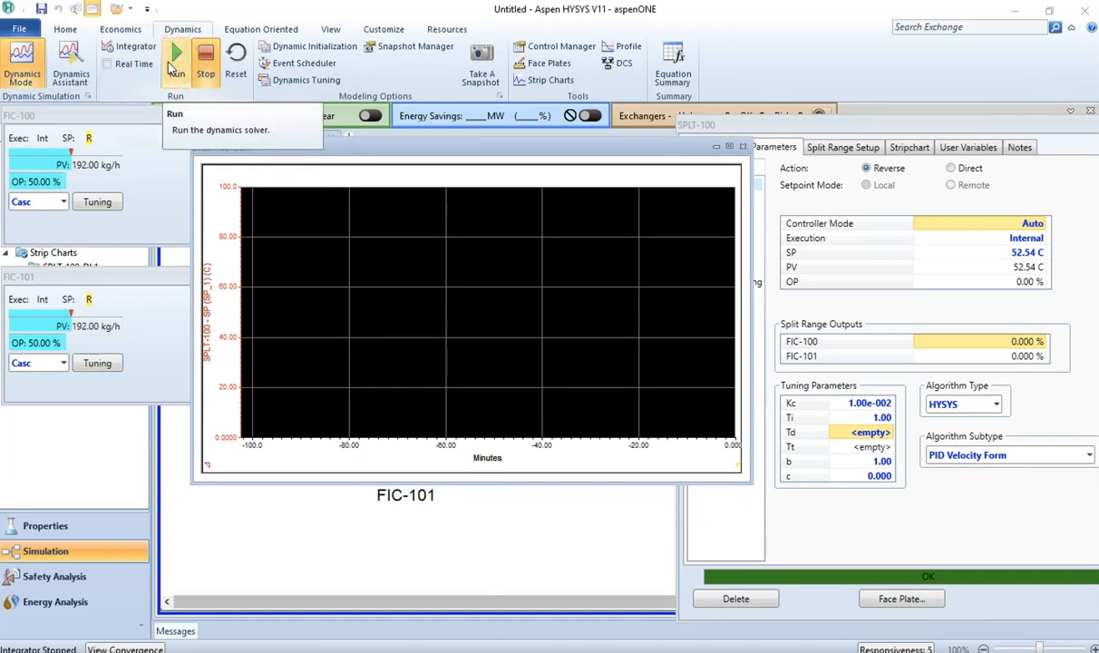
Step: Run the dynamics solver to record the controller response on the strip chart, then stop it
{"action": "left_click", "coordinate": [178, 66]}
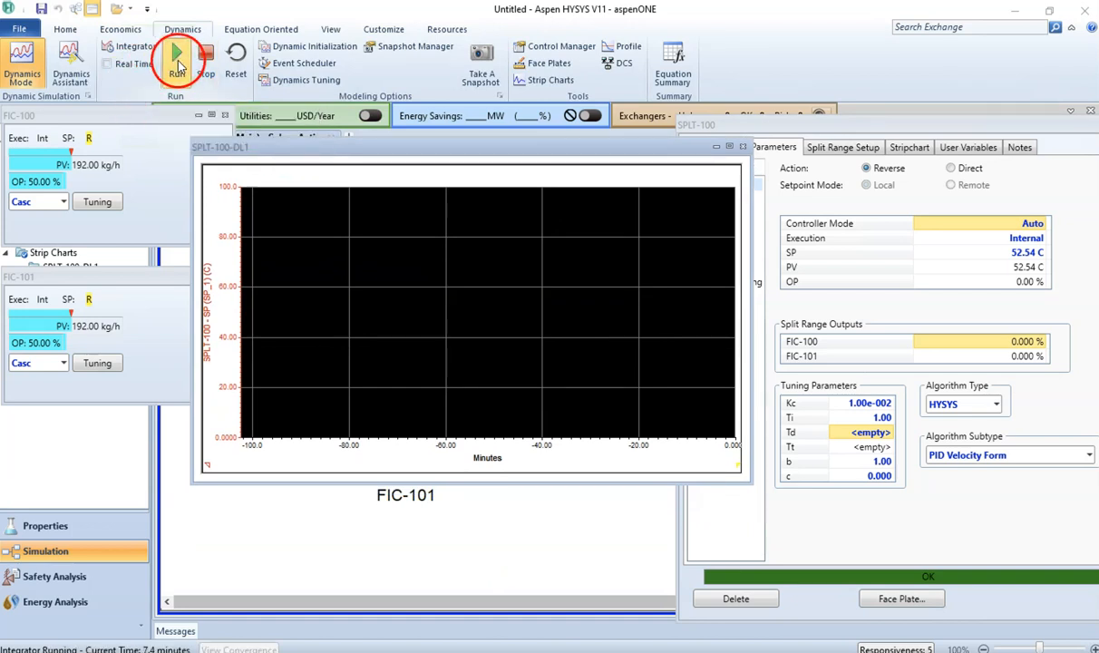
{"action": "left_click", "coordinate": [207, 61]}
{"action": "left_click", "coordinate": [207, 60]}
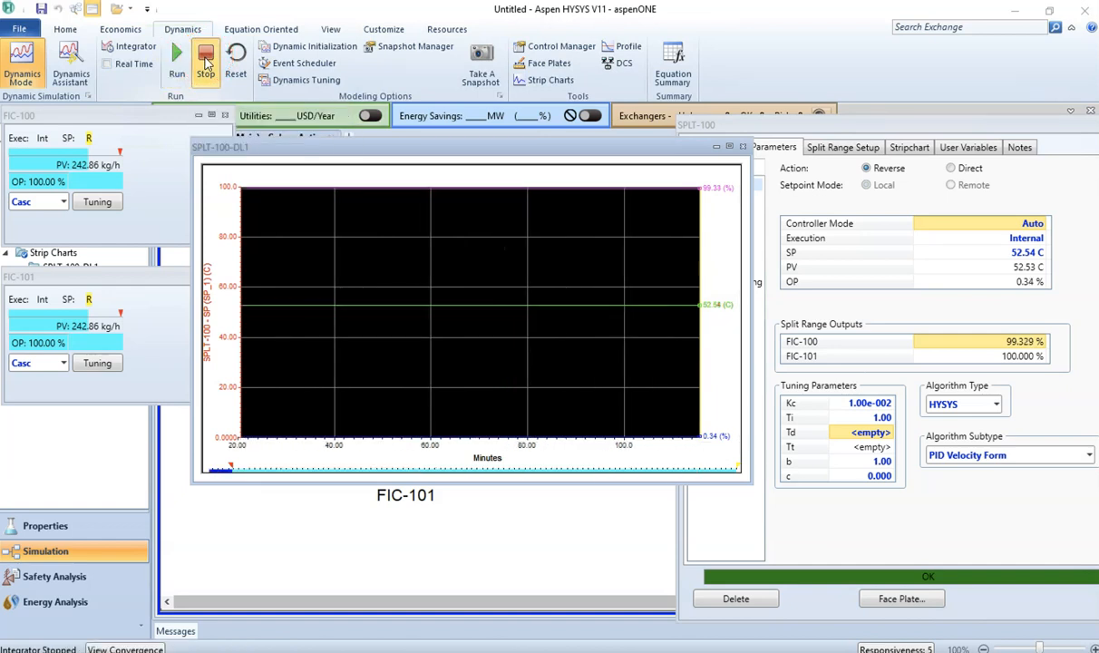
{"action": "left_click", "coordinate": [508, 297]}
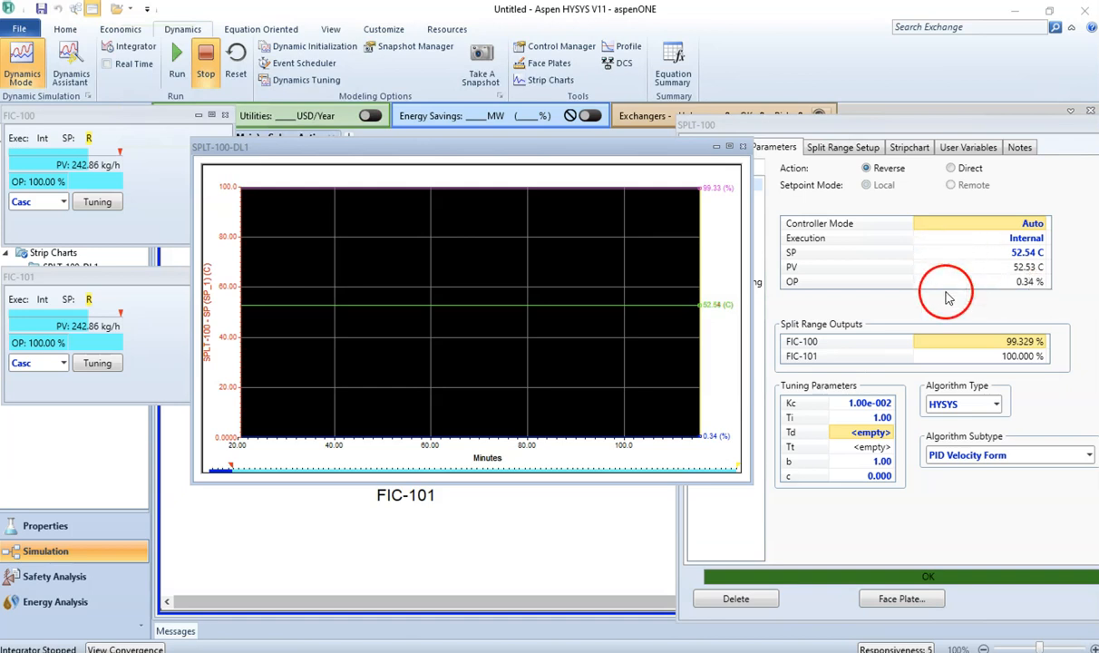
Step: Set SPLT-100's setpoint to 60 C and move the strip chart clear of the valves and mixer
{"action": "left_click_drag", "start_coordinate": [614, 147], "coordinate": [626, 373]}
{"action": "mouse_move", "coordinate": [1016, 257]}
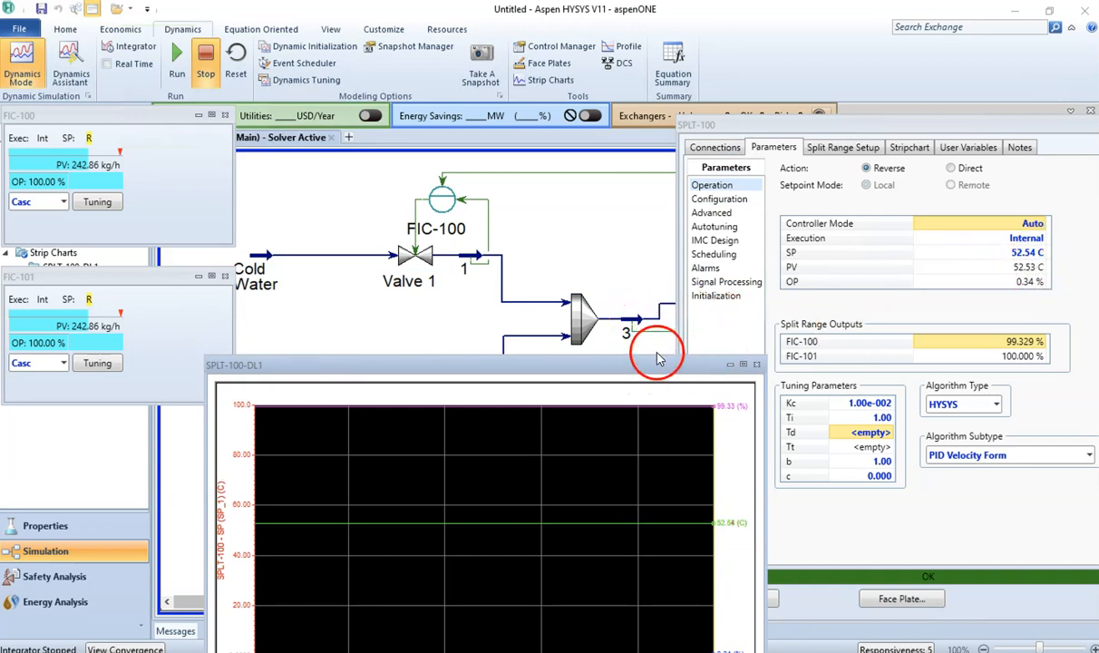
{"action": "left_click_drag", "start_coordinate": [654, 361], "coordinate": [567, 128]}
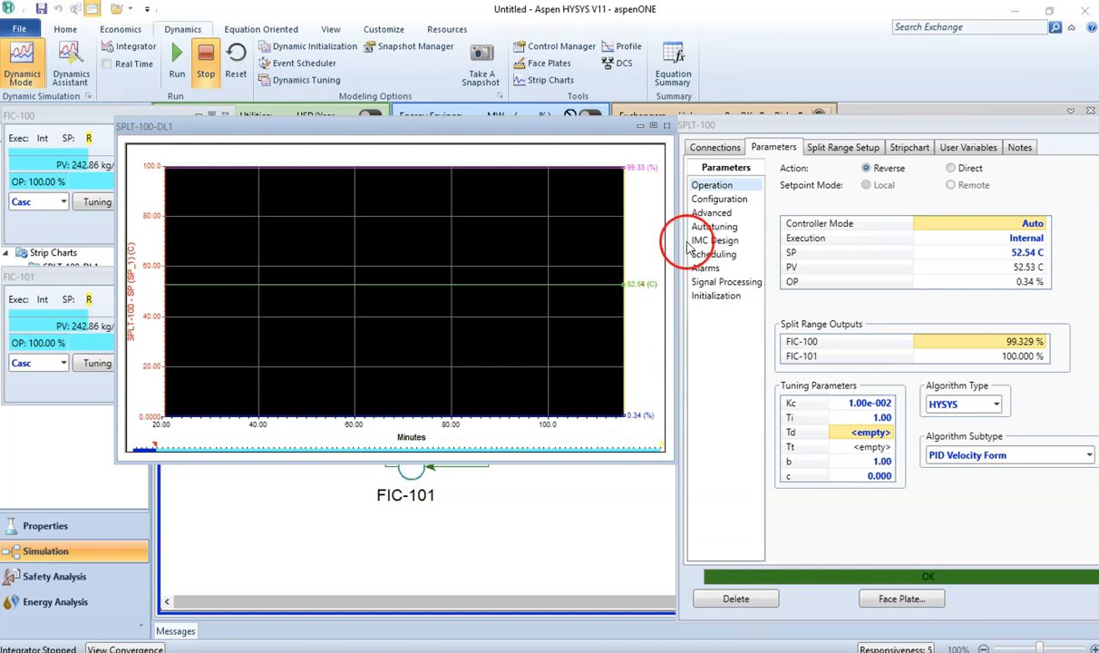
{"action": "left_click", "coordinate": [994, 254]}
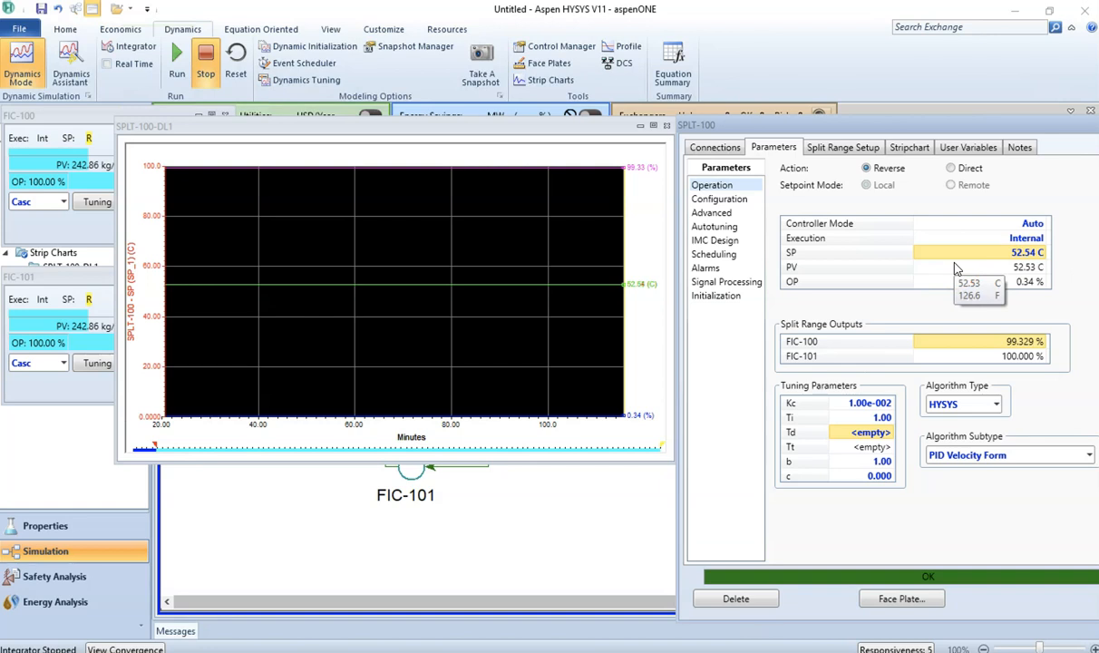
{"action": "type", "text": "60"}
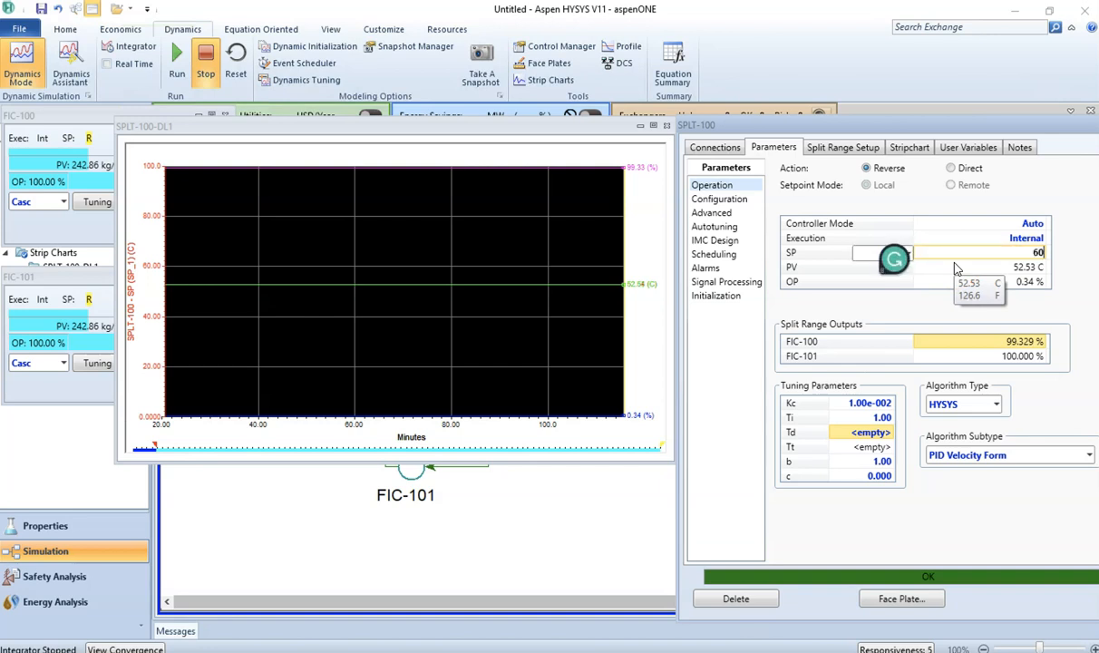
{"action": "left_click_drag", "start_coordinate": [535, 129], "coordinate": [557, 374]}
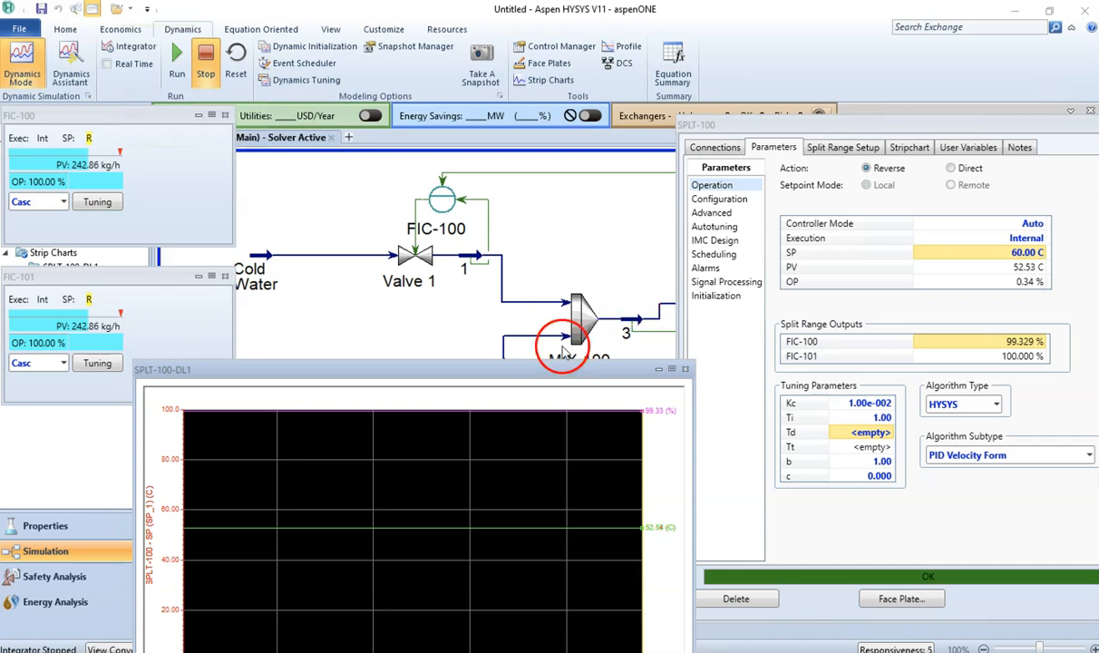
{"action": "left_click_drag", "start_coordinate": [321, 366], "coordinate": [358, 460]}
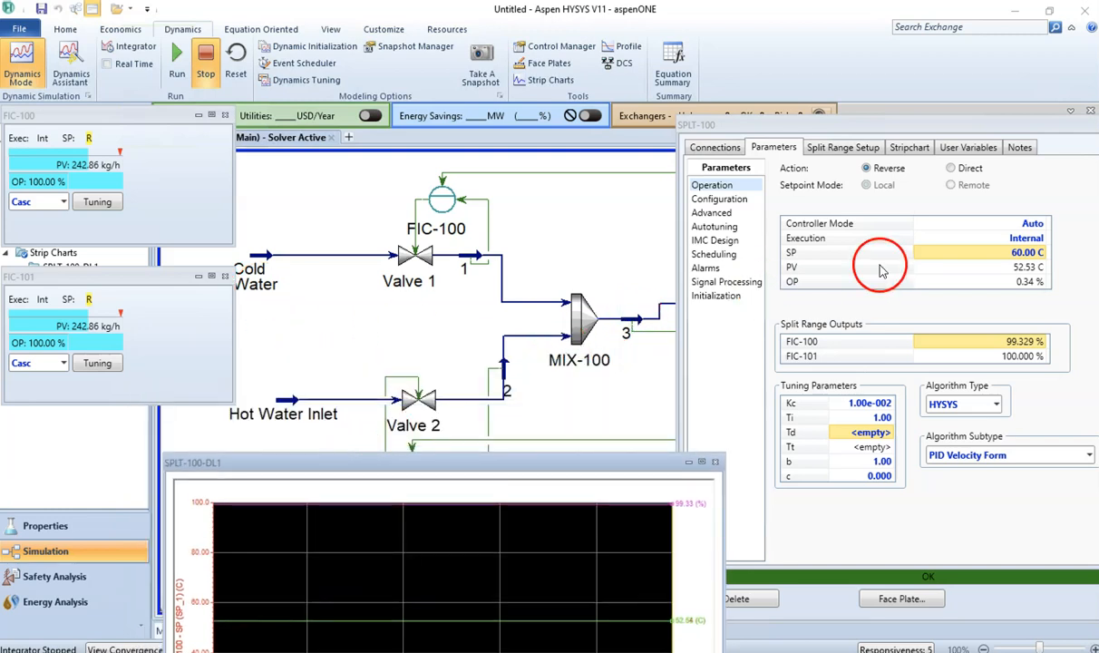
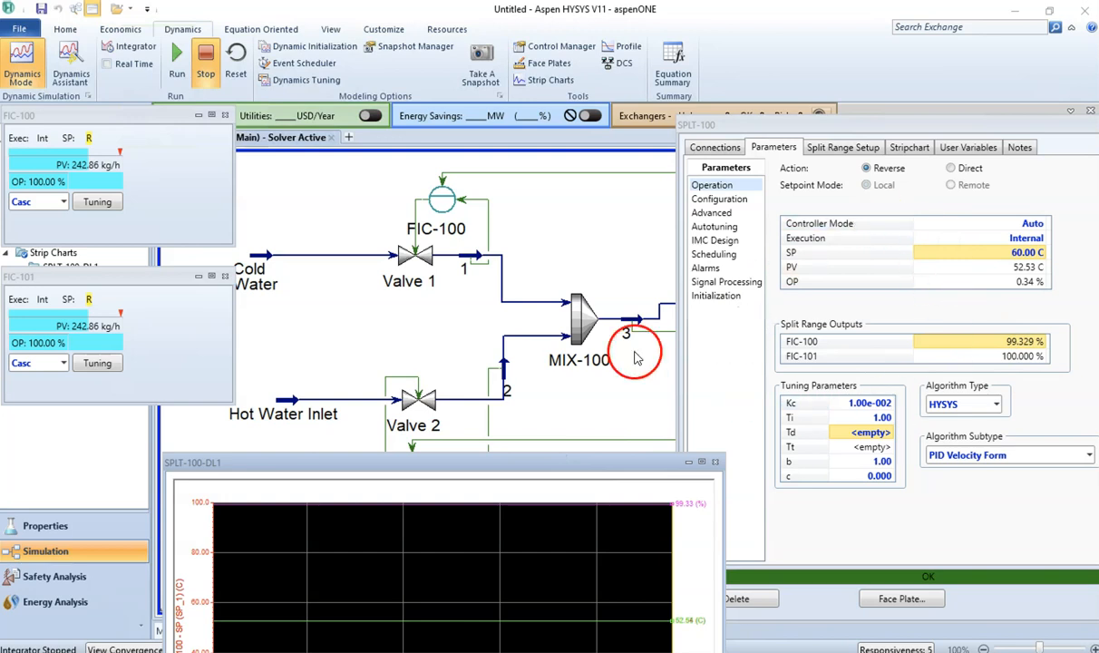
Step: Run the dynamics solver with the strip chart in view, then stop it and examine the response to the 60 C setpoint
{"action": "left_click_drag", "start_coordinate": [560, 465], "coordinate": [642, 158]}
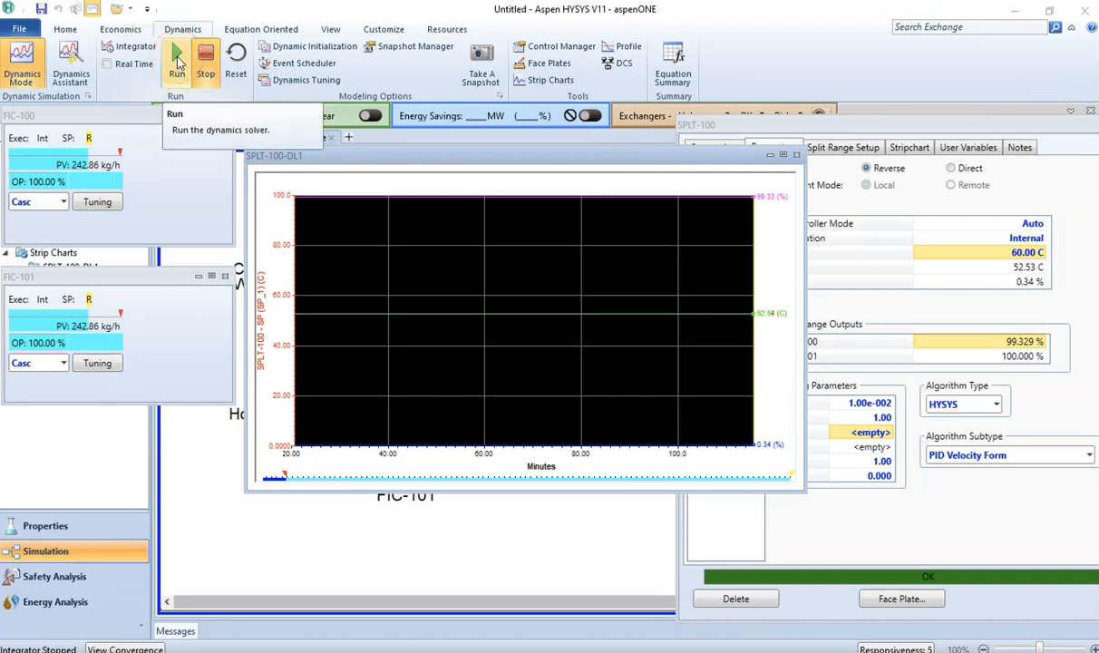
{"action": "left_click", "coordinate": [177, 64]}
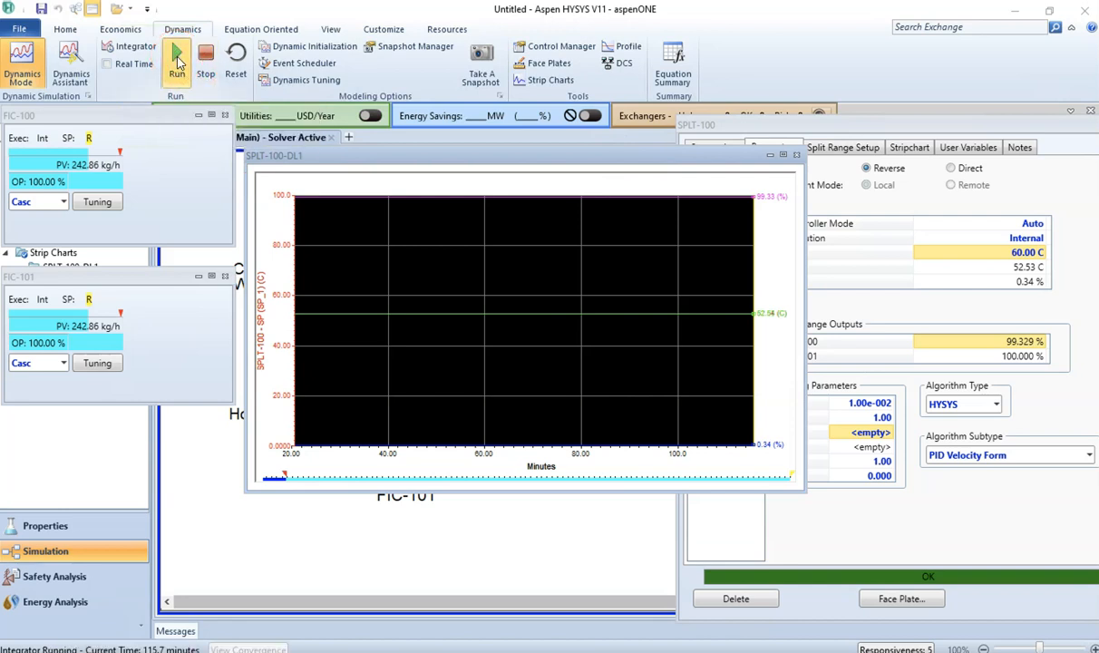
{"action": "left_click", "coordinate": [205, 64]}
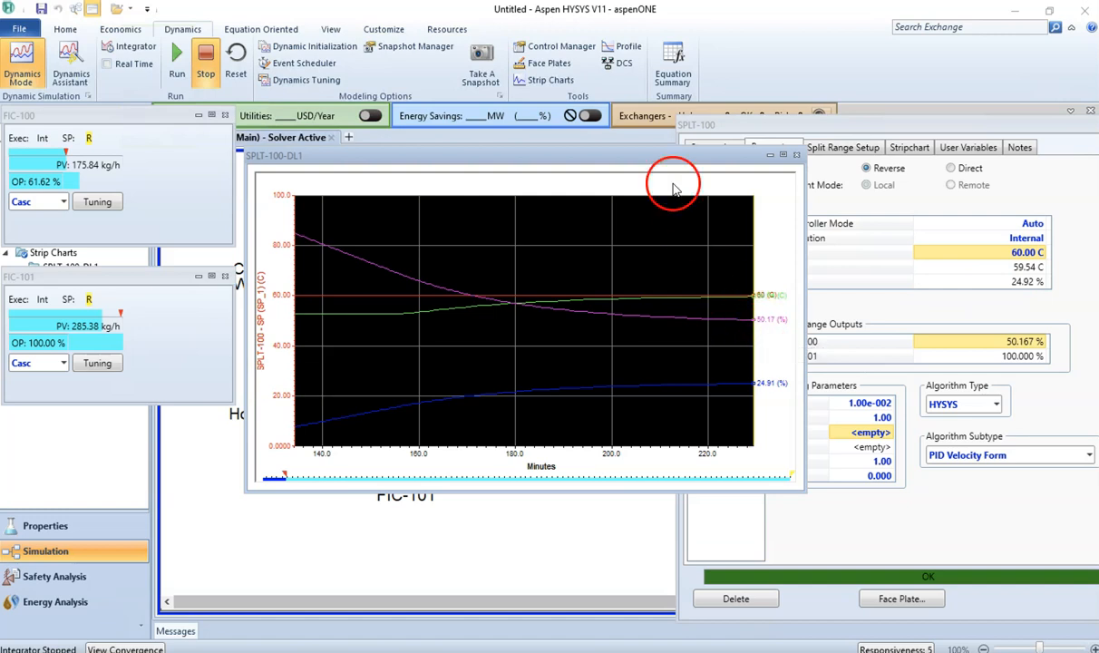
{"action": "left_click_drag", "start_coordinate": [636, 163], "coordinate": [871, 169]}
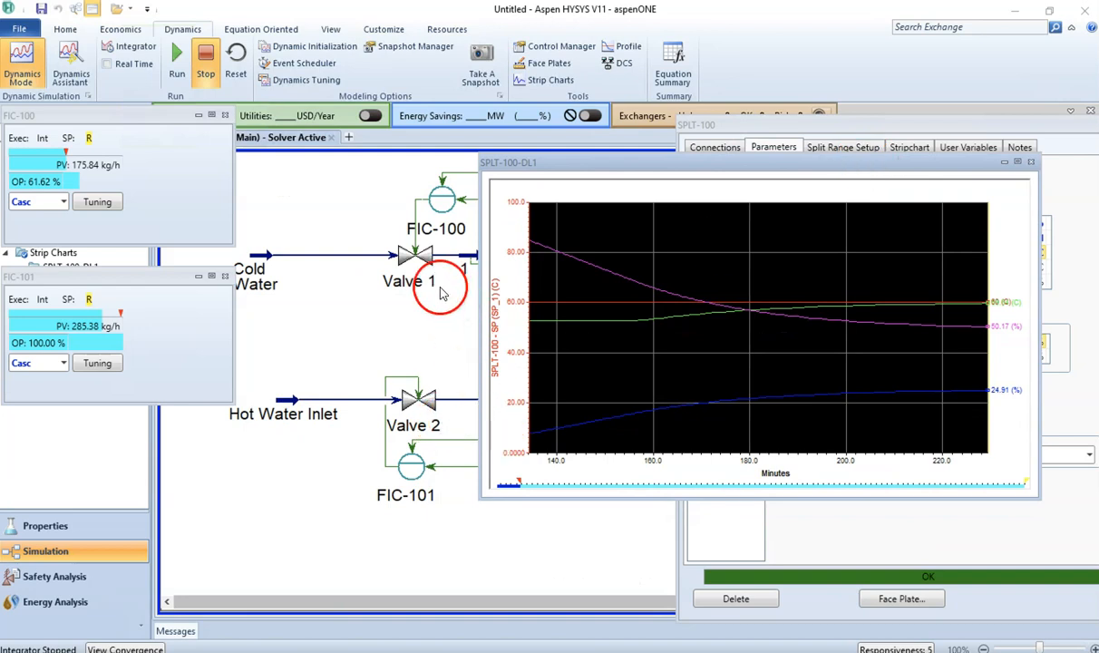
{"action": "left_click_drag", "start_coordinate": [769, 156], "coordinate": [462, 129]}
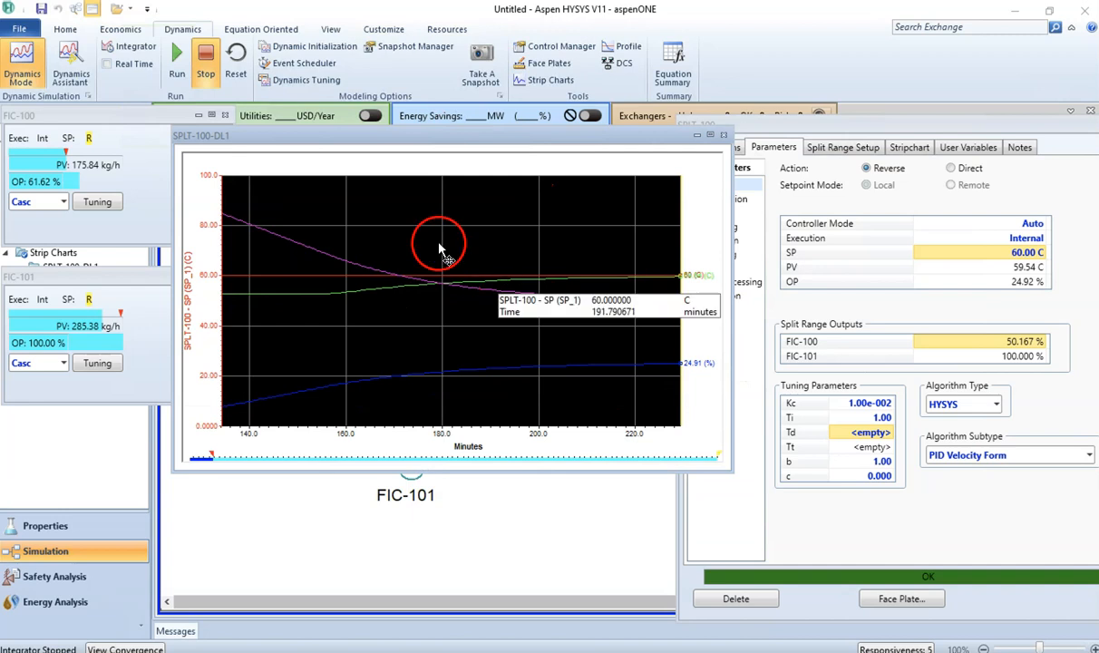
Step: Resume the dynamics run and set SPLT-100's setpoint to 42 C while it is running
{"action": "left_click", "coordinate": [178, 60]}
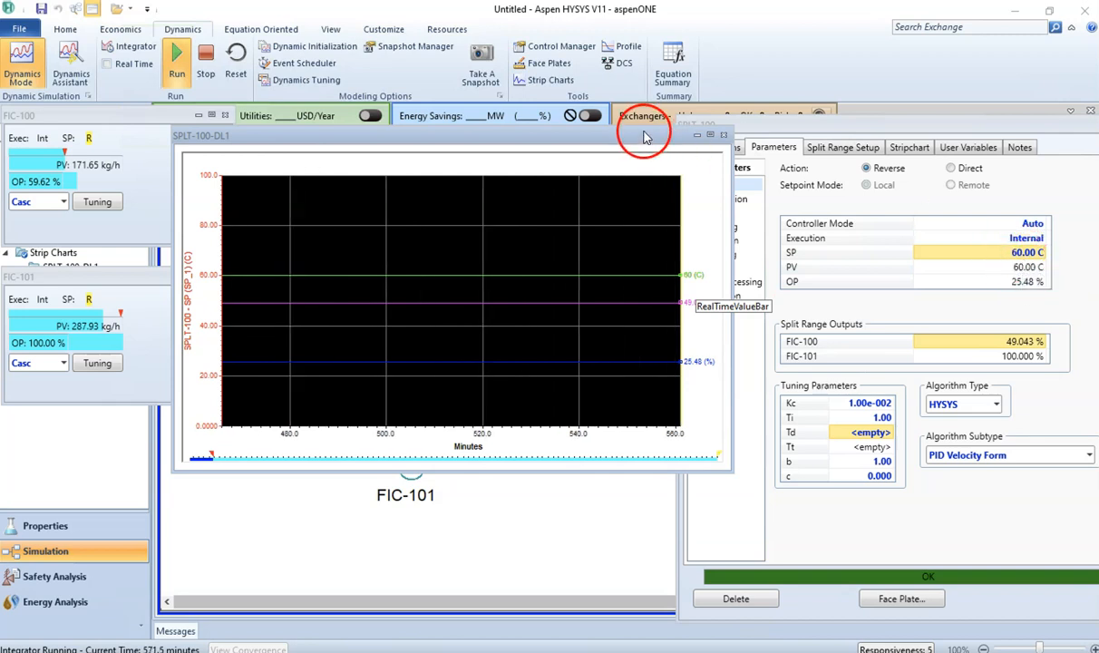
{"action": "left_click_drag", "start_coordinate": [635, 142], "coordinate": [604, 156]}
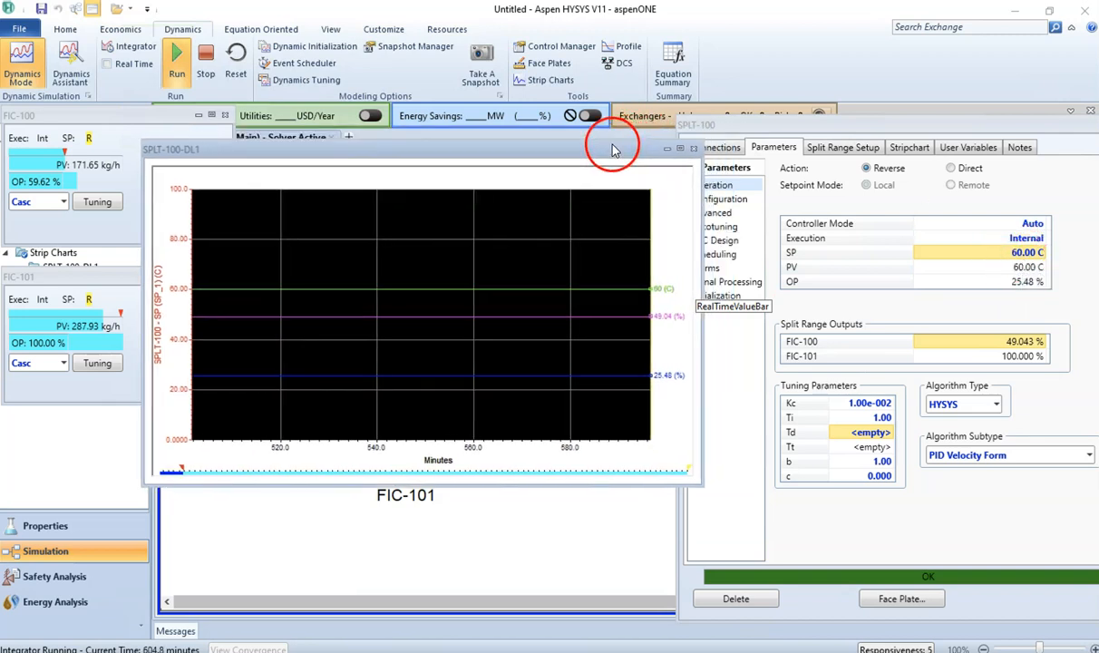
{"action": "left_click", "coordinate": [1013, 259]}
{"action": "type", "text": "42"}
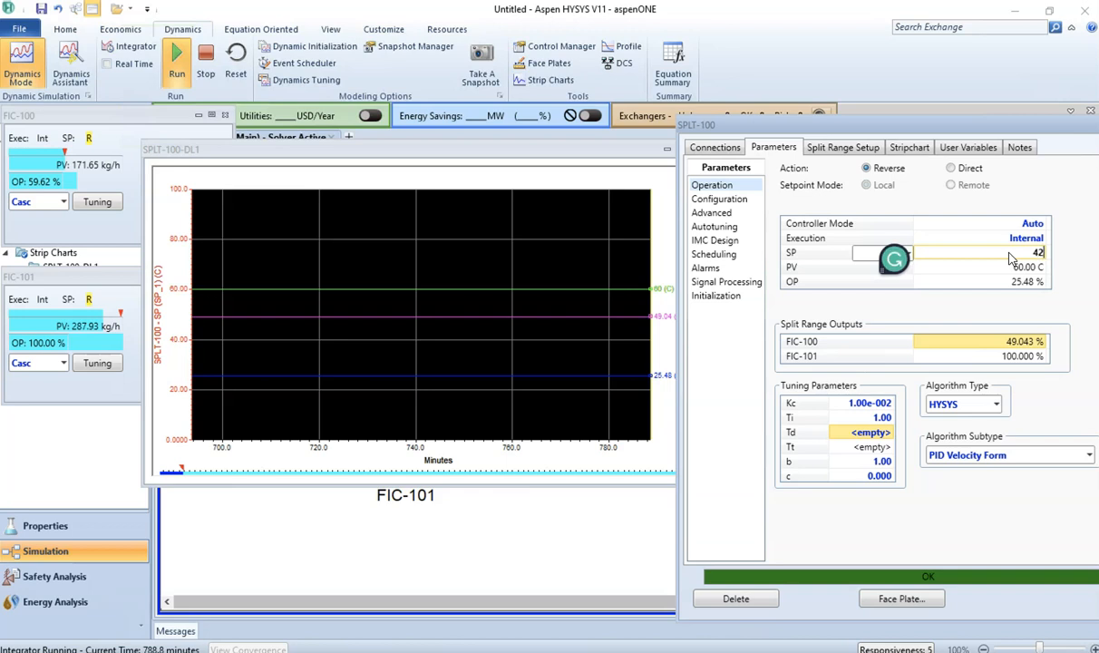
{"action": "key", "text": "Return"}
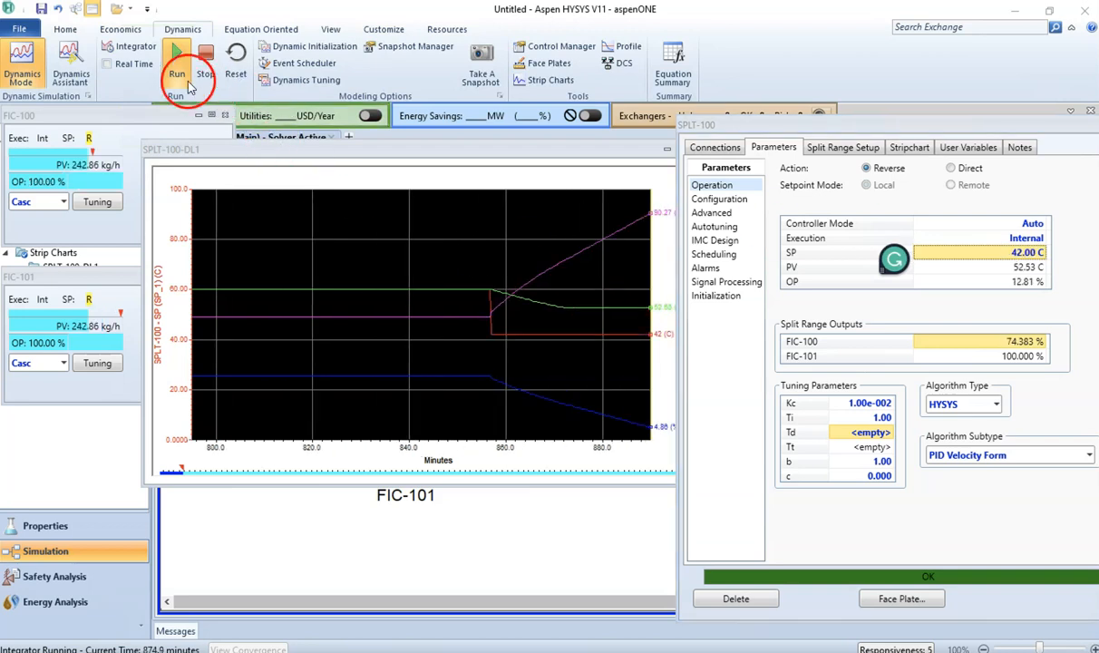
Step: Stop the dynamics solver and reposition the strip chart to compare its curves with the flowsheet and SPLT-100's operating values
{"action": "left_click", "coordinate": [206, 72]}
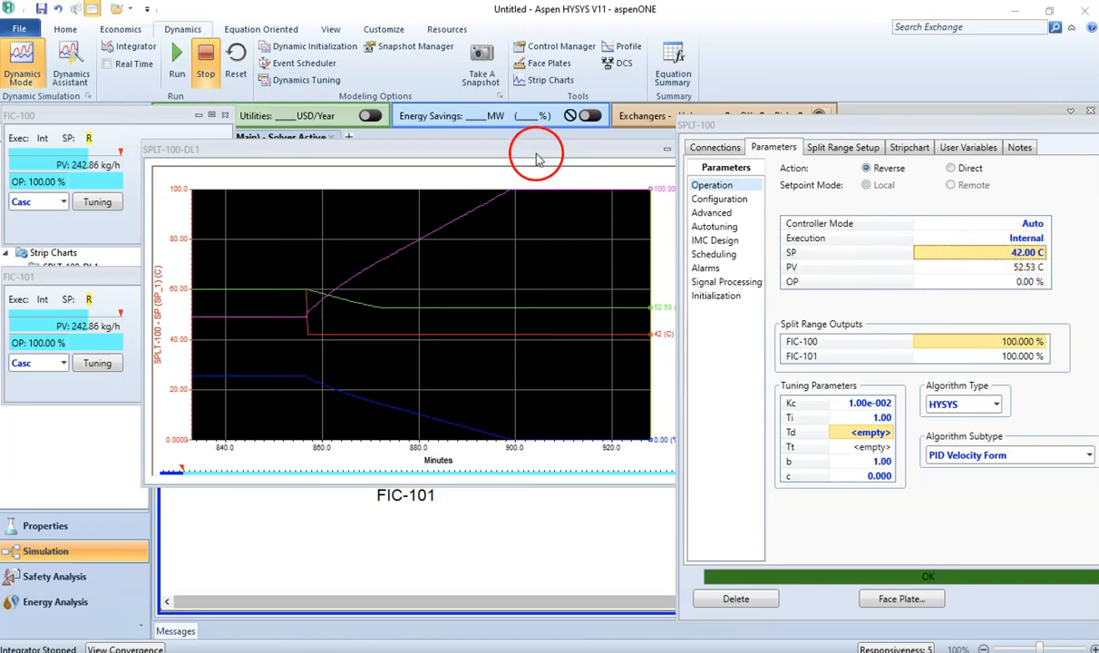
{"action": "left_click_drag", "start_coordinate": [532, 156], "coordinate": [778, 344]}
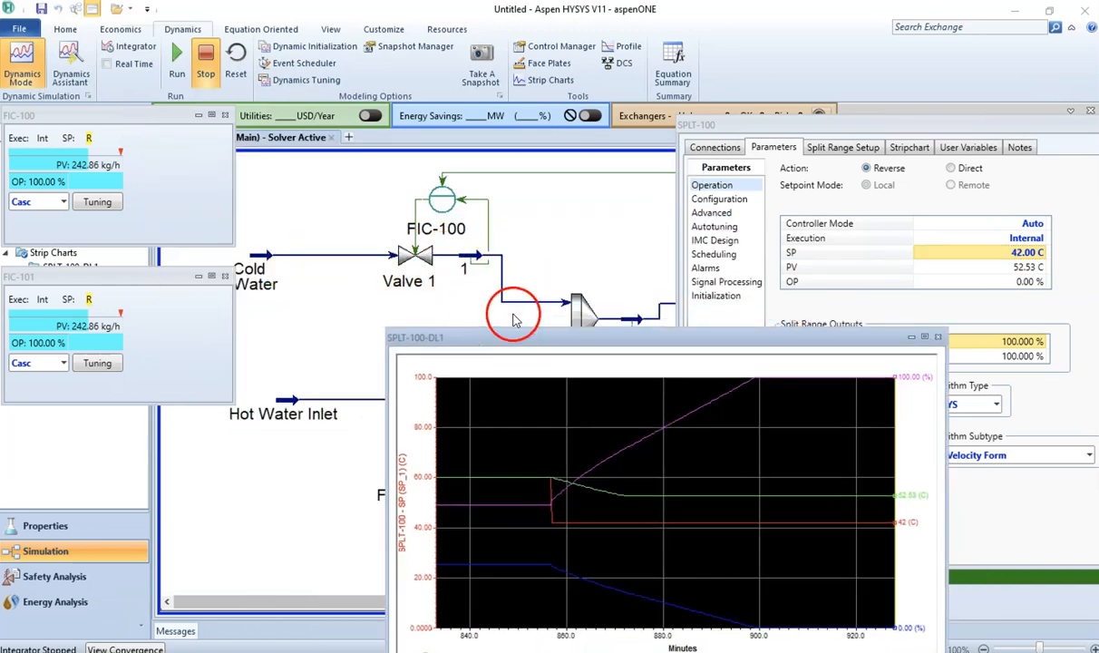
{"action": "left_click_drag", "start_coordinate": [521, 336], "coordinate": [331, 114]}
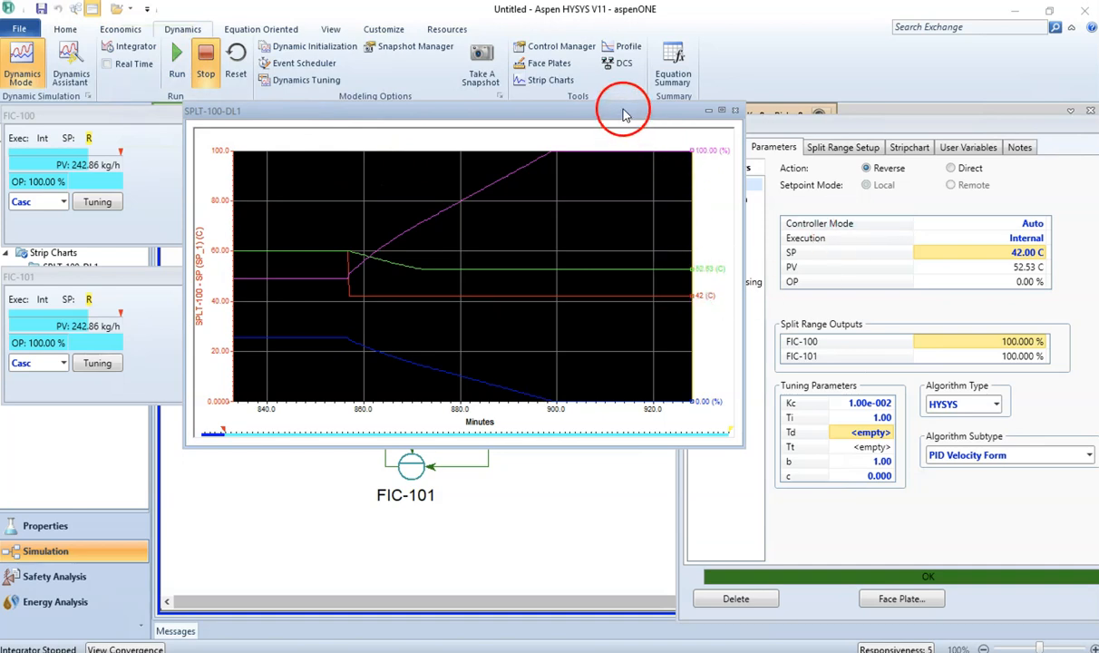
{"action": "left_click_drag", "start_coordinate": [623, 111], "coordinate": [622, 180]}
{"action": "left_click_drag", "start_coordinate": [645, 336], "coordinate": [648, 388]}
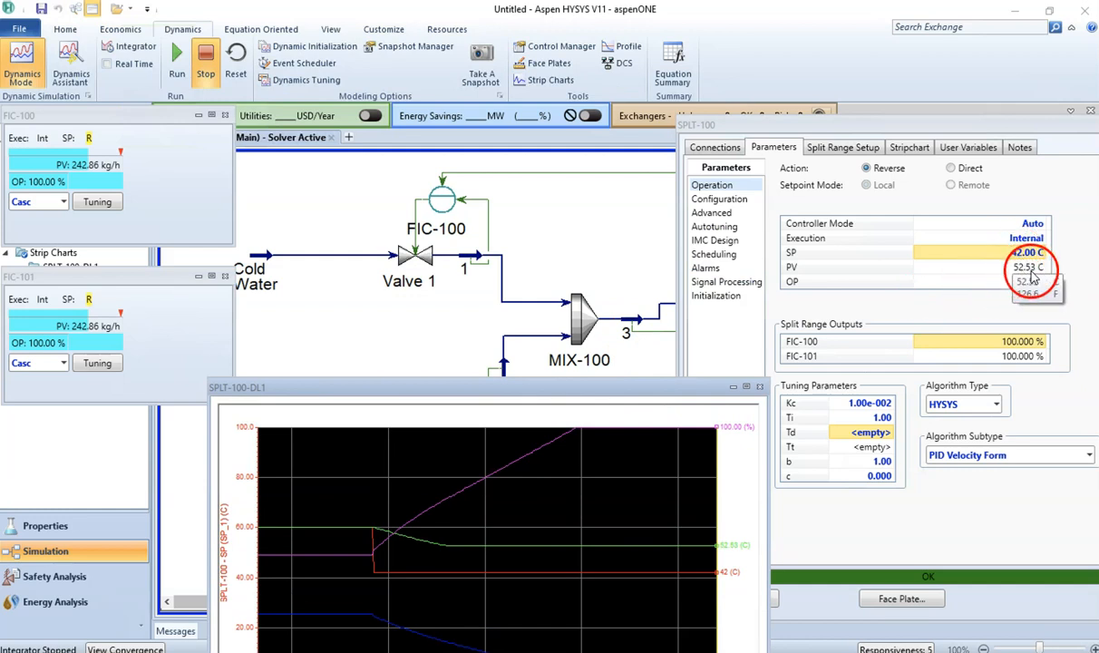
{"action": "left_click_drag", "start_coordinate": [618, 397], "coordinate": [601, 124]}
Step: Restart the dynamics solver and set SPLT-100's setpoint to 50 C during the run
{"action": "left_click", "coordinate": [172, 73]}
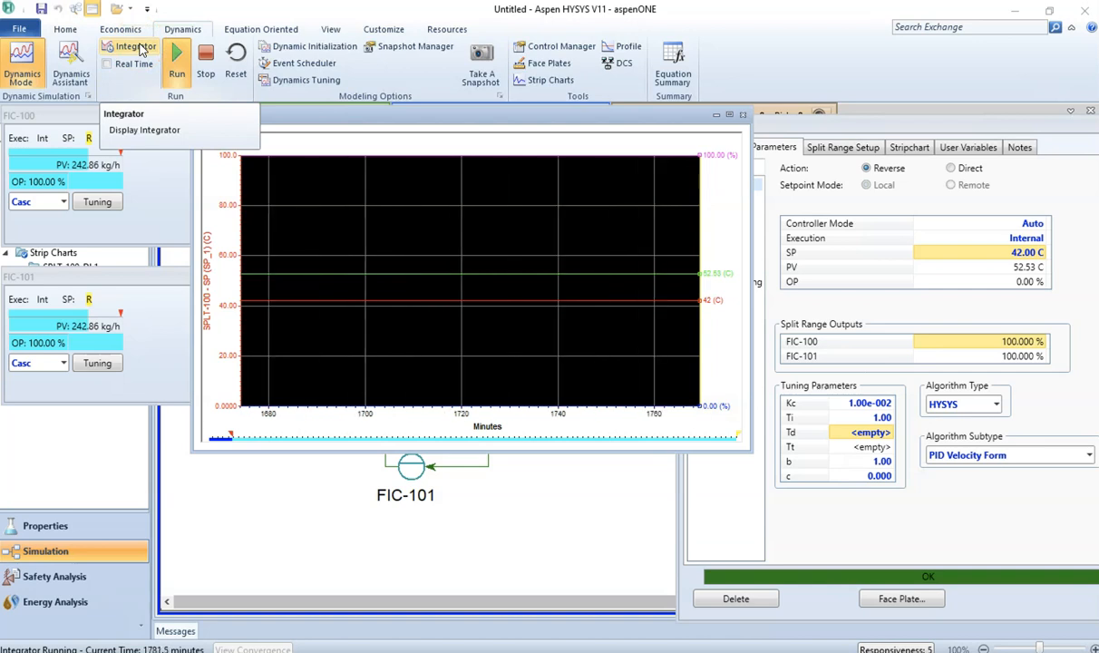
{"action": "left_click", "coordinate": [1016, 254]}
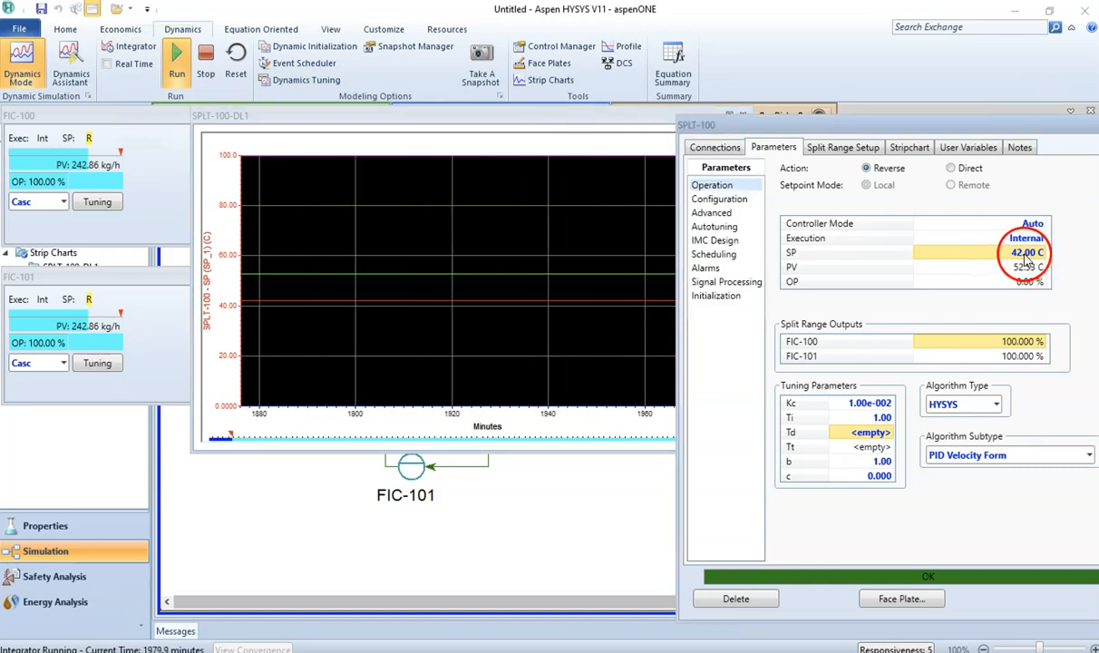
{"action": "type", "text": "5"}
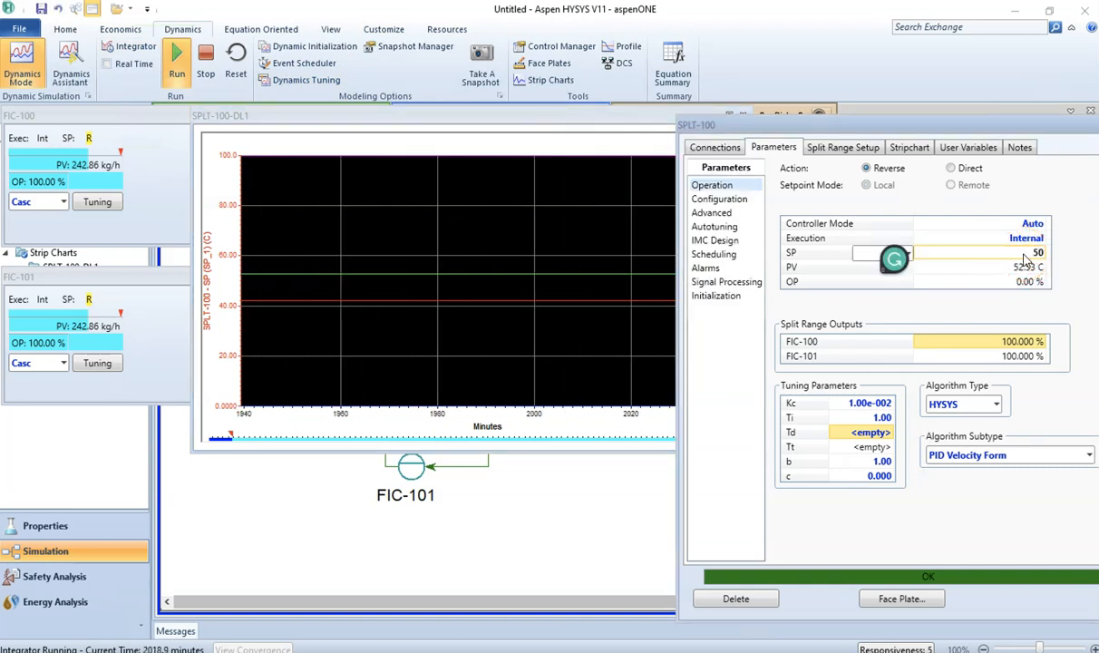
{"action": "type", "text": "0"}
{"action": "key", "text": "Return"}
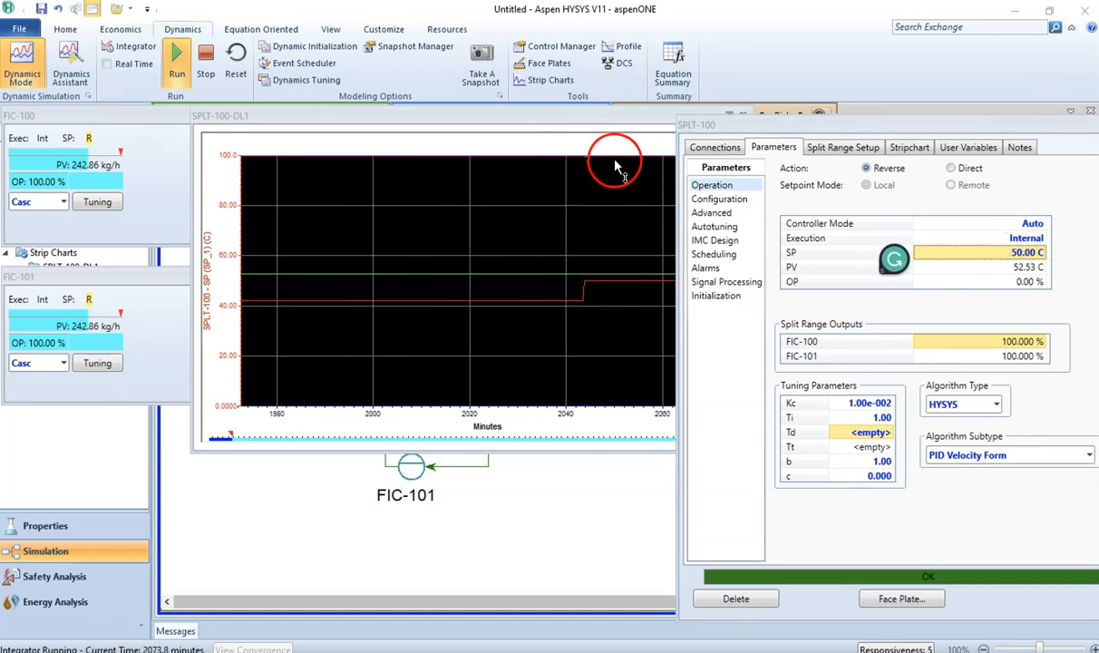
Step: Bring the SPLT-100 strip chart to the front and place it beside the controller's operation parameters
{"action": "left_click", "coordinate": [573, 124]}
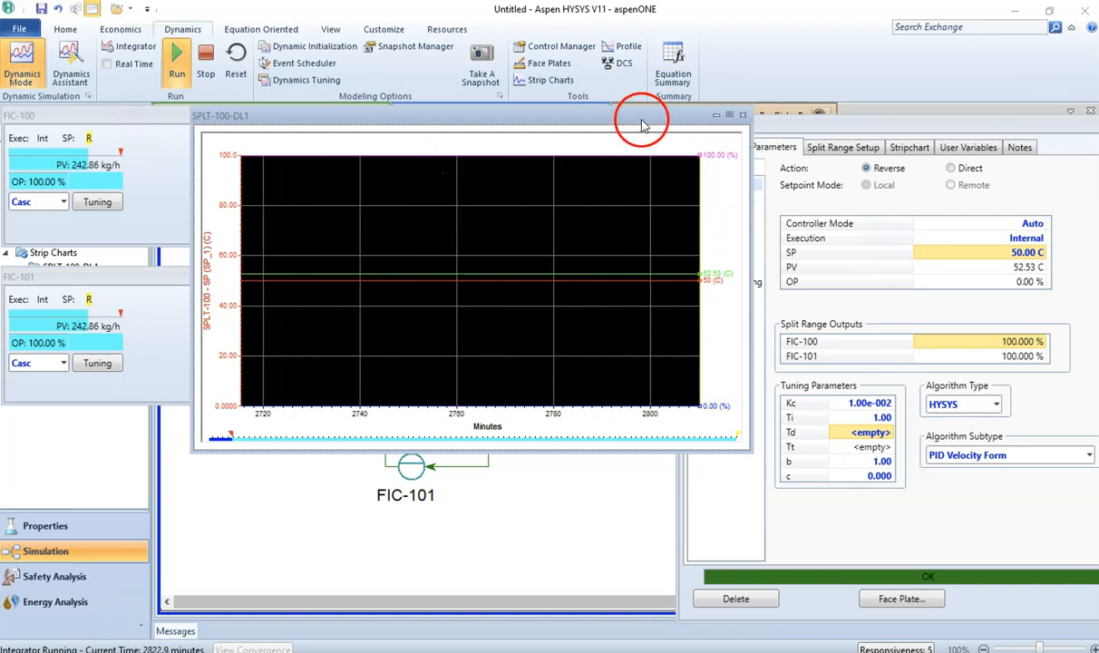
{"action": "left_click_drag", "start_coordinate": [601, 115], "coordinate": [544, 168]}
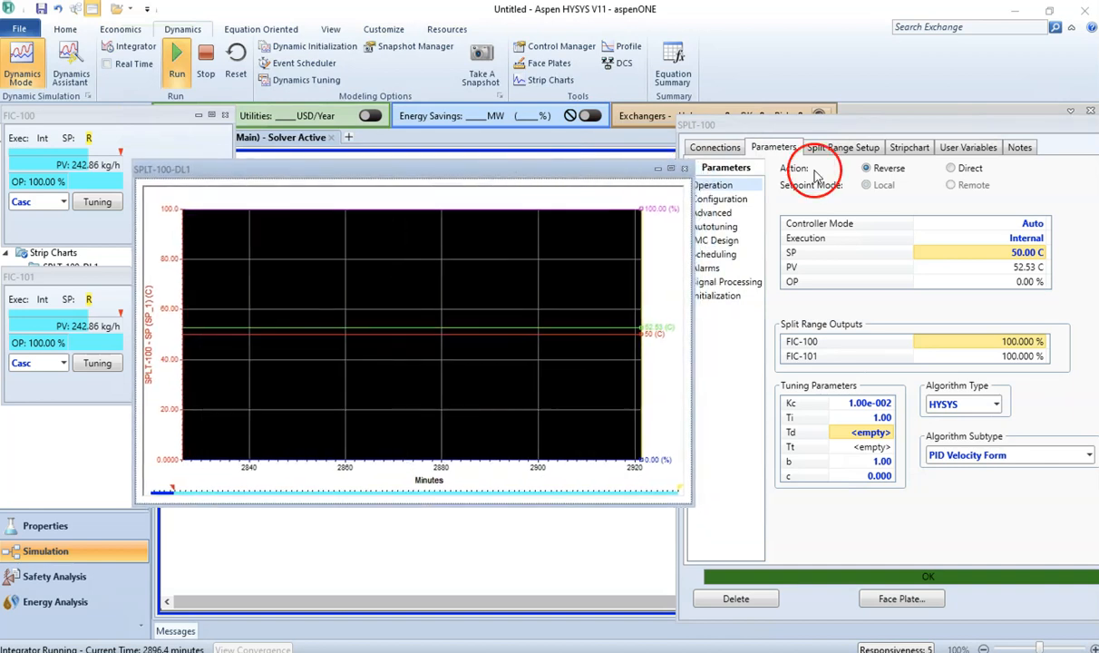
{"action": "mouse_move", "coordinate": [1022, 262]}
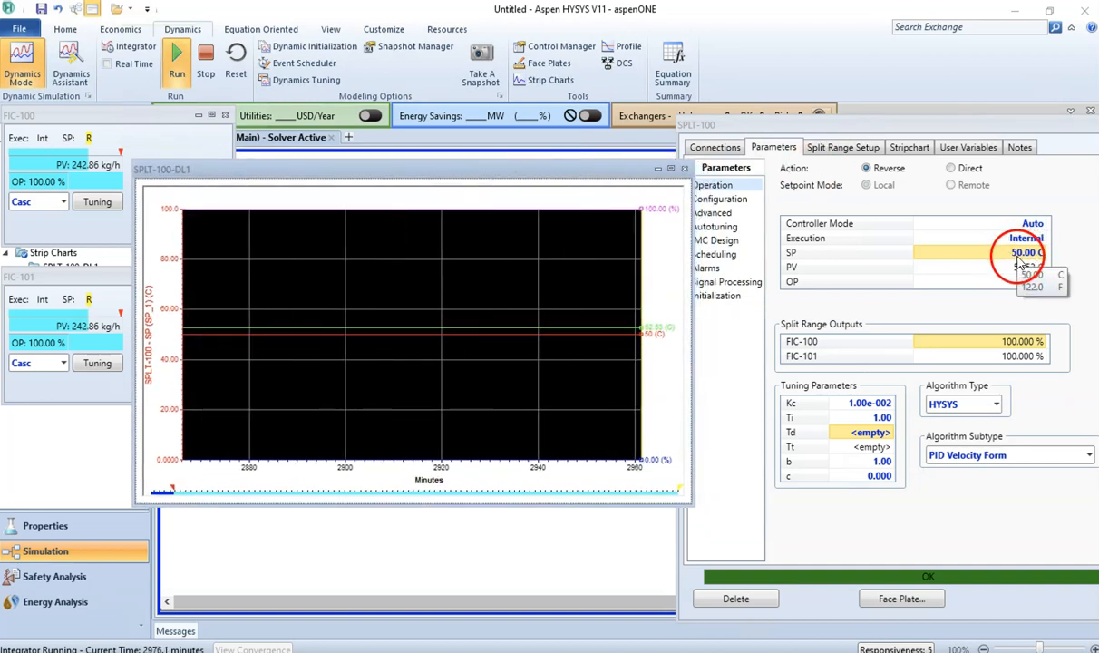
Step: Review SPLT-100's split range setup and its PV and SP limits while the dynamics run continues
{"action": "left_click", "coordinate": [838, 153]}
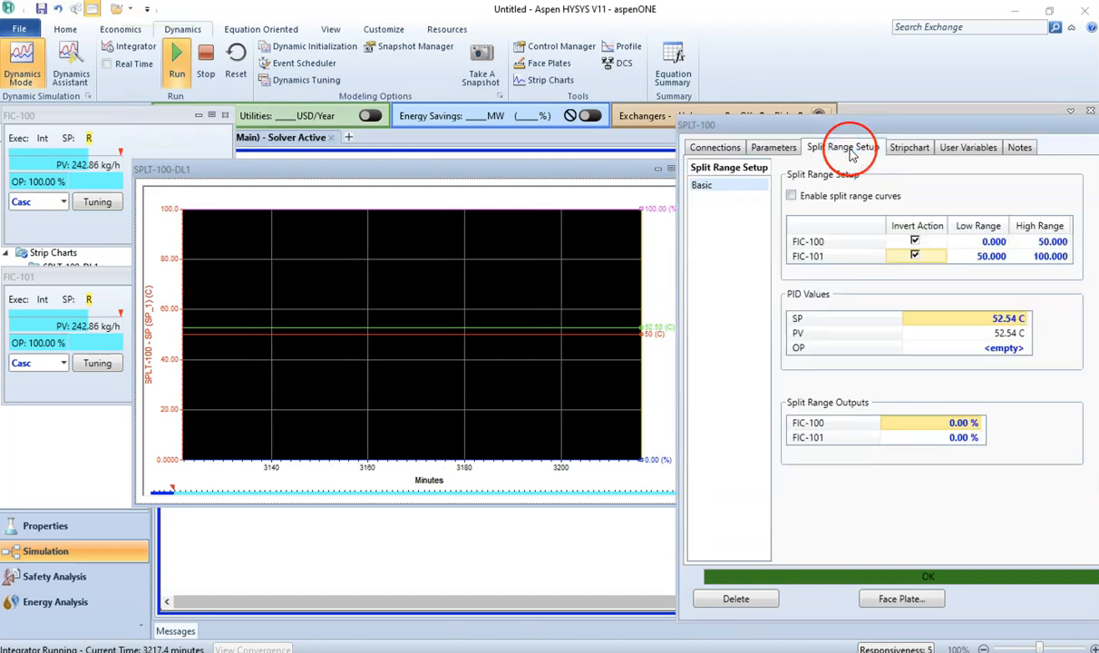
{"action": "left_click", "coordinate": [778, 148]}
{"action": "left_click", "coordinate": [721, 200]}
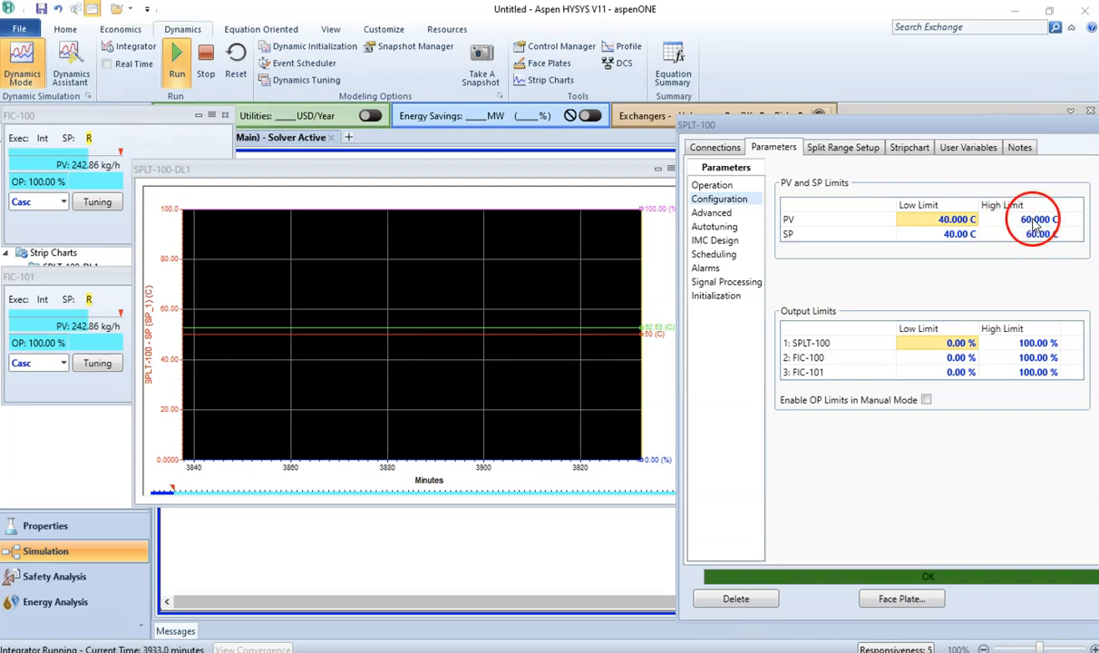
{"action": "left_click", "coordinate": [990, 218]}
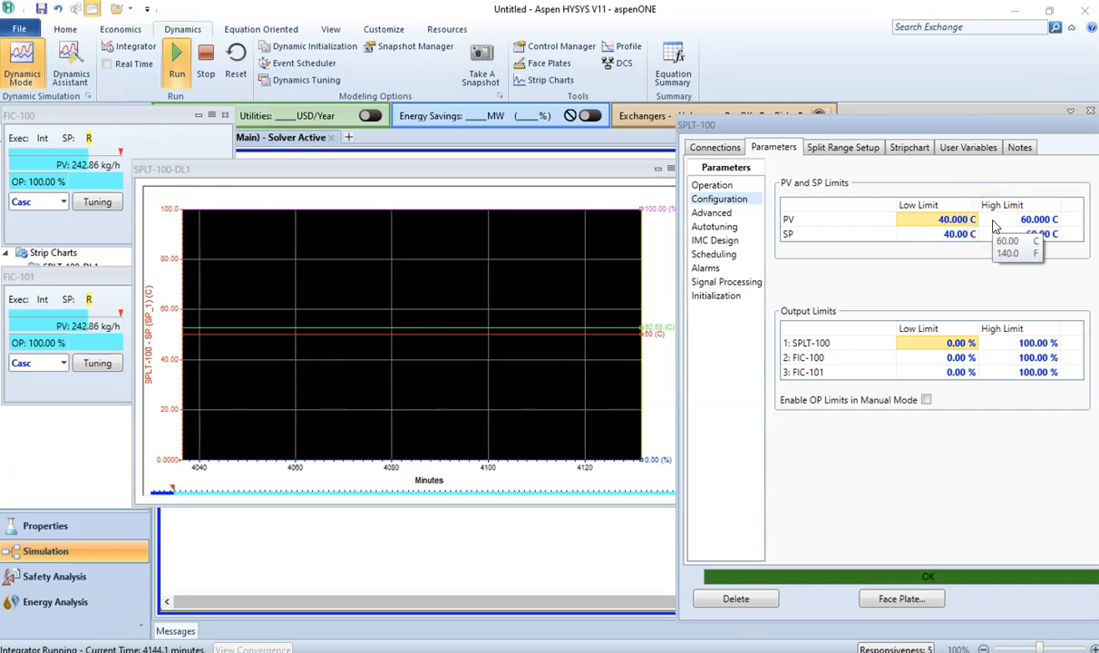
{"action": "left_click", "coordinate": [870, 151]}
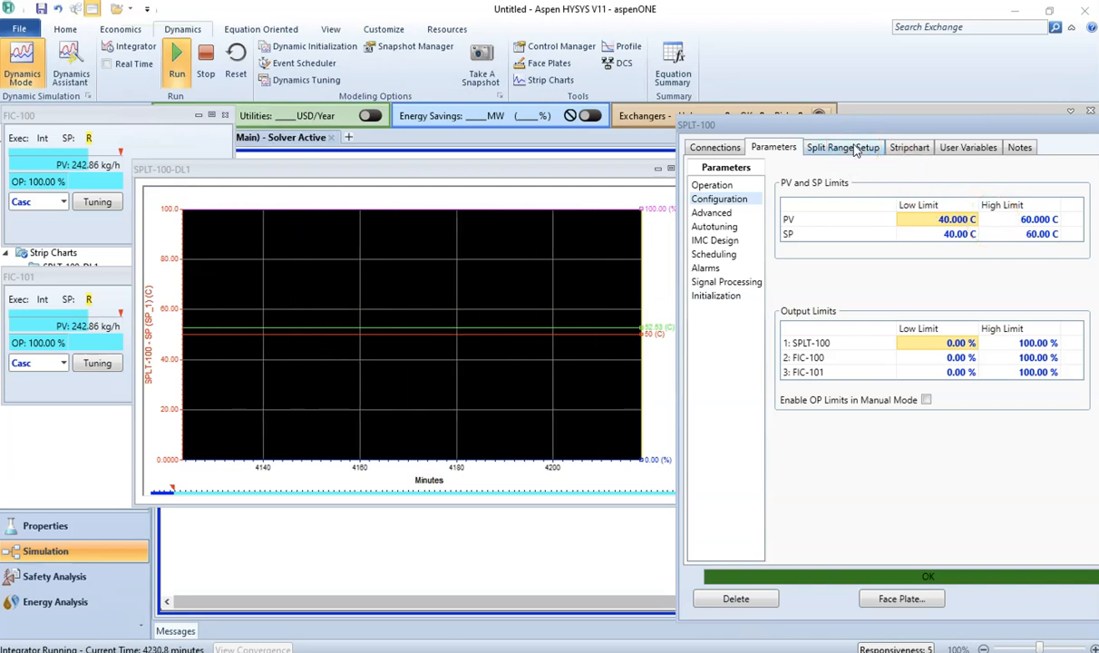
{"action": "left_click", "coordinate": [771, 149]}
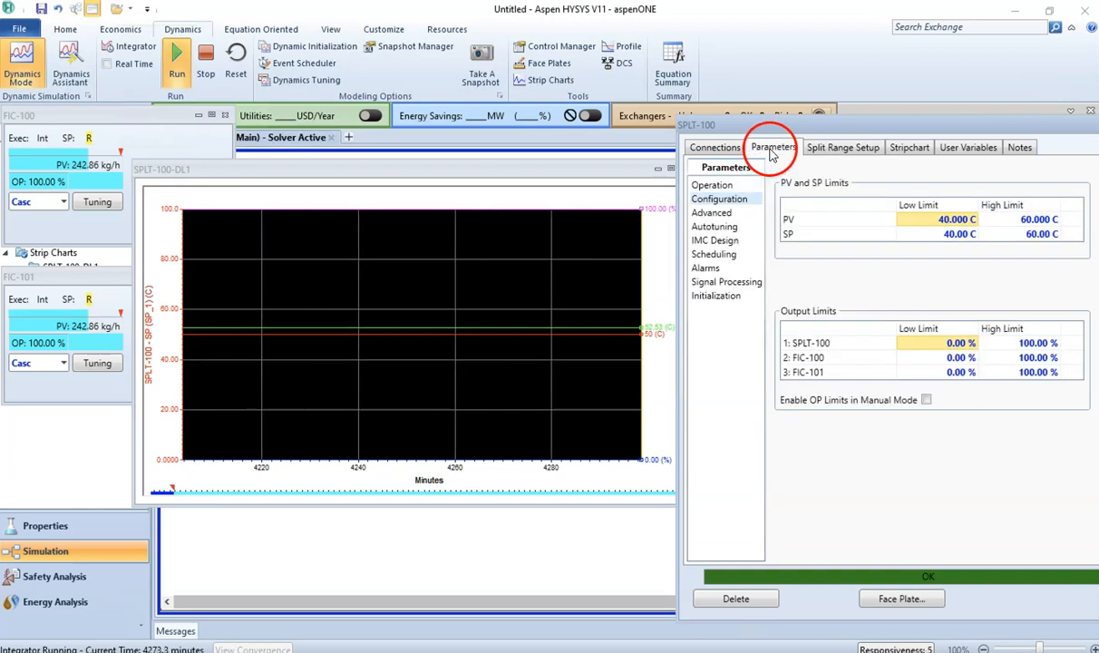
Step: Try to set SPLT-100's setpoint to 65 C during the run
{"action": "left_click", "coordinate": [731, 187]}
{"action": "left_click", "coordinate": [1017, 254]}
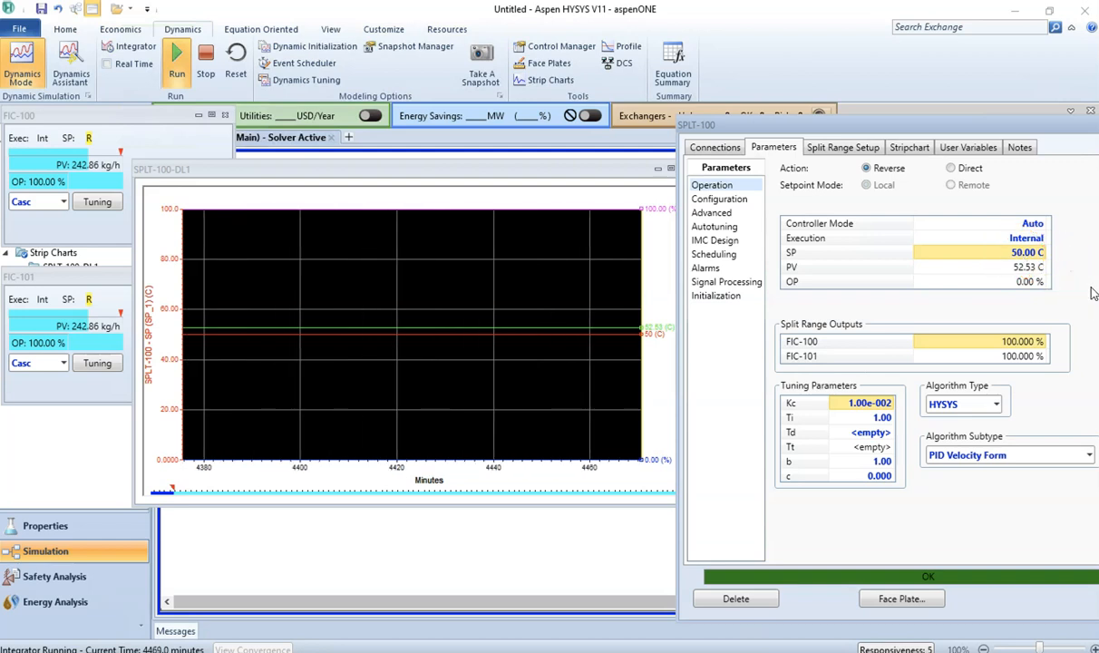
{"action": "type", "text": "65"}
{"action": "key", "text": "Return"}
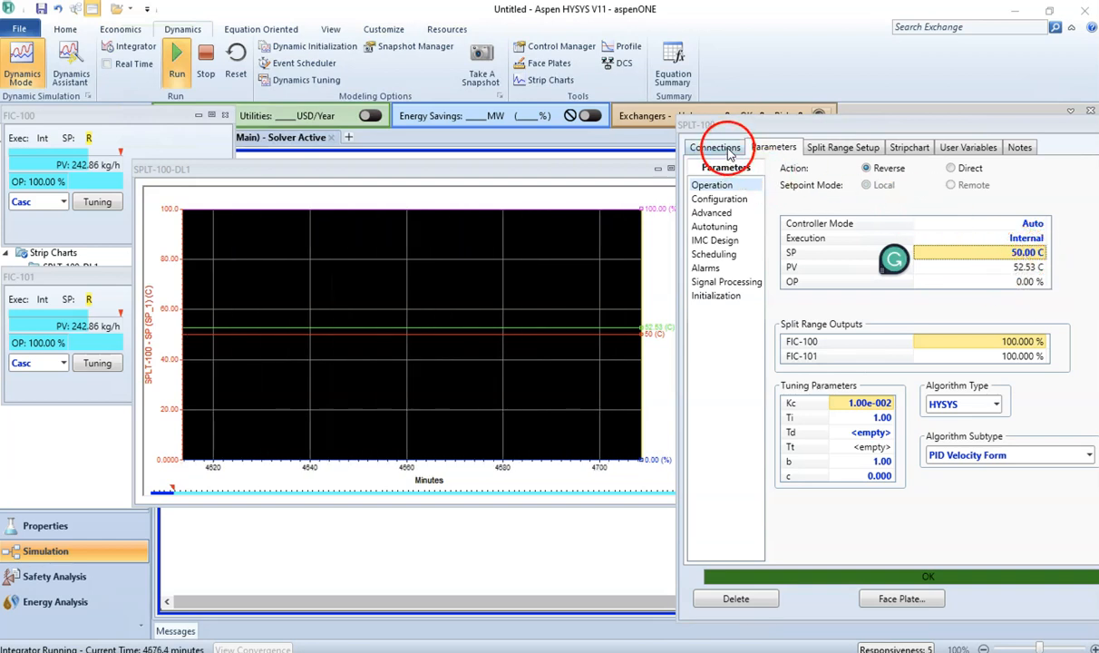
Step: Check SPLT-100's configured limits again and try a setpoint of 39 C
{"action": "left_click", "coordinate": [737, 199]}
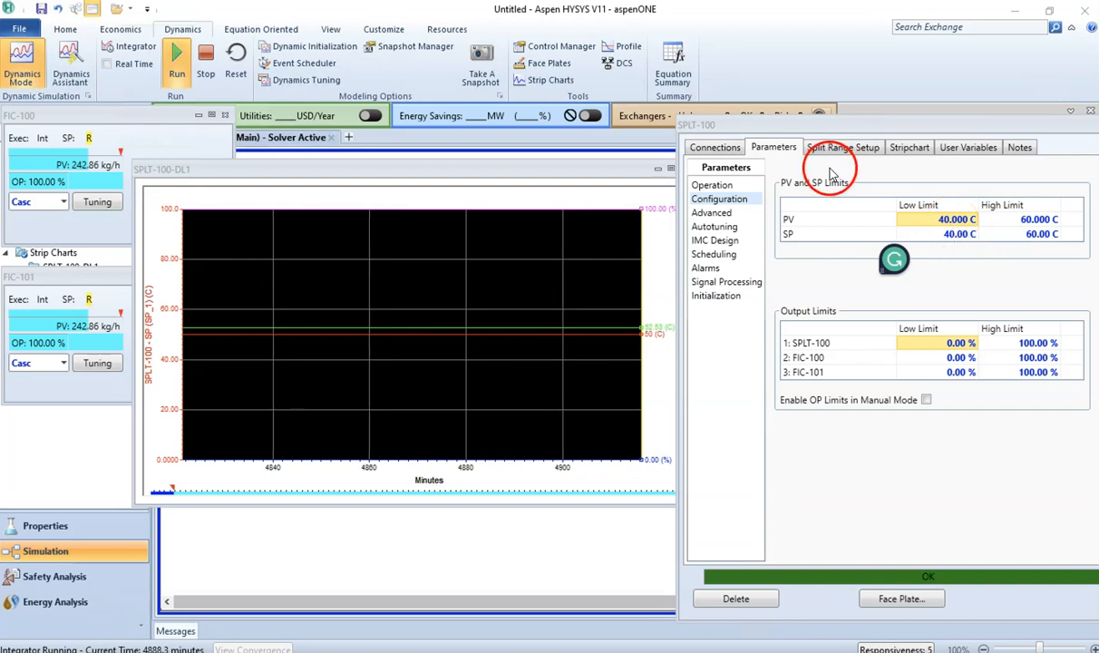
{"action": "left_click", "coordinate": [760, 187]}
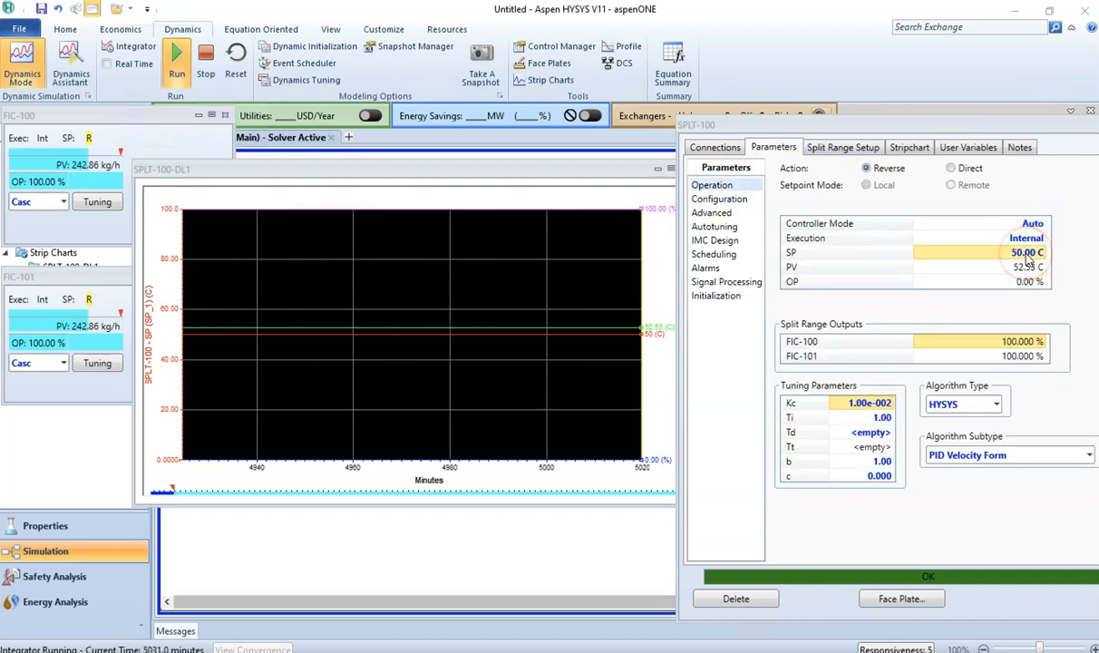
{"action": "type", "text": "39"}
{"action": "key", "text": "Return"}
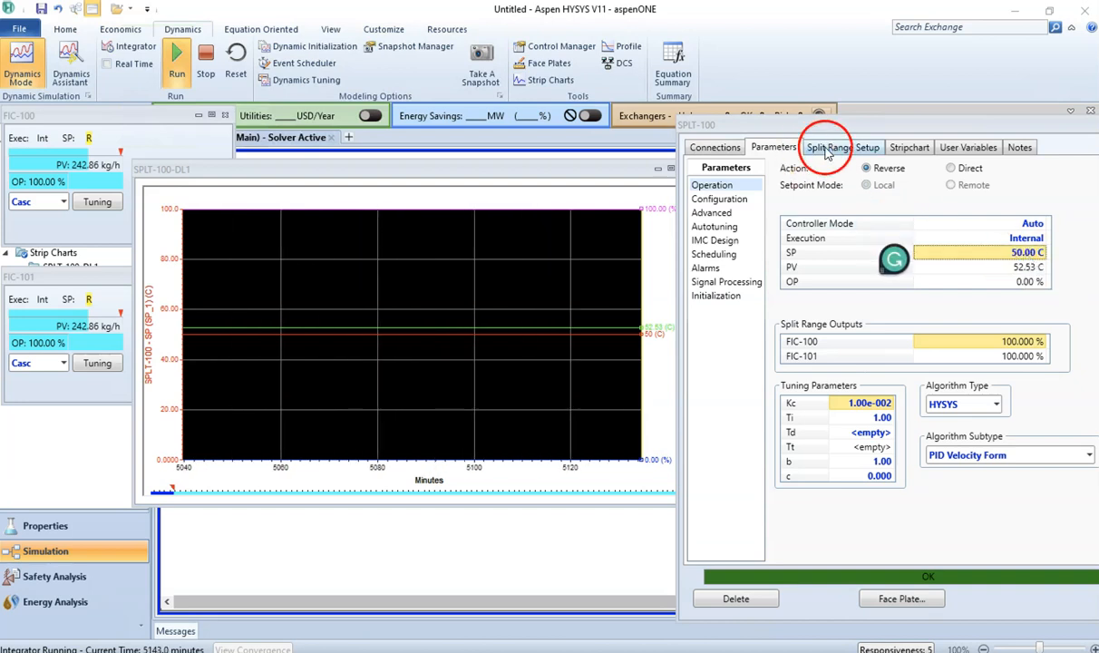
Step: Set the high limit of SPLT-100's PV to 70 C in the controller configuration
{"action": "left_click", "coordinate": [731, 200]}
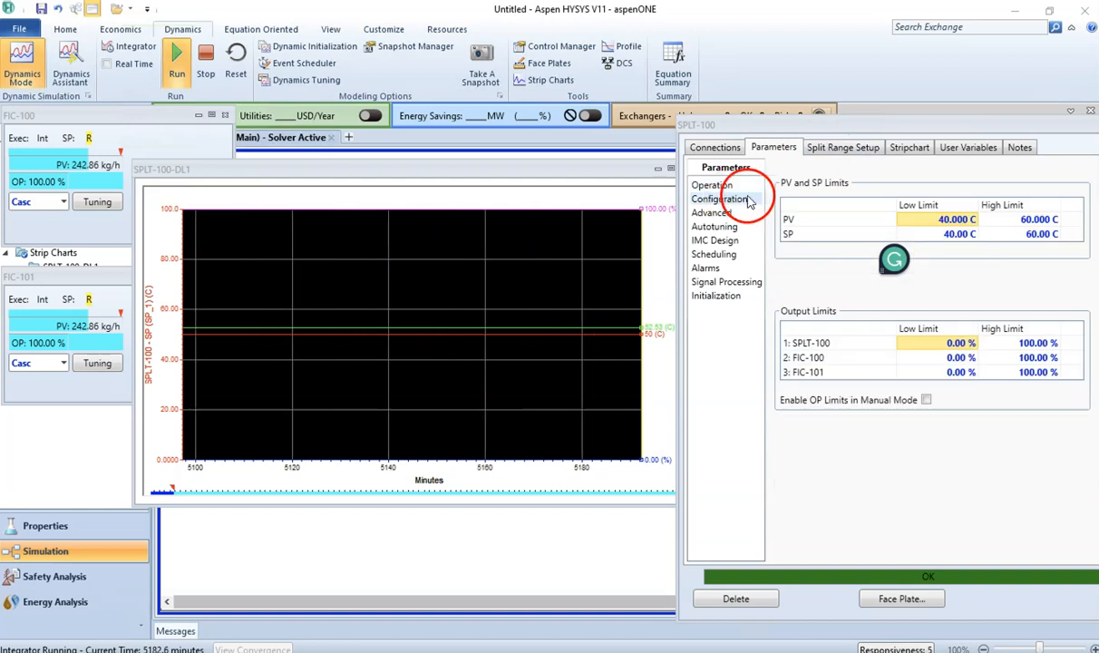
{"action": "left_click", "coordinate": [1017, 222]}
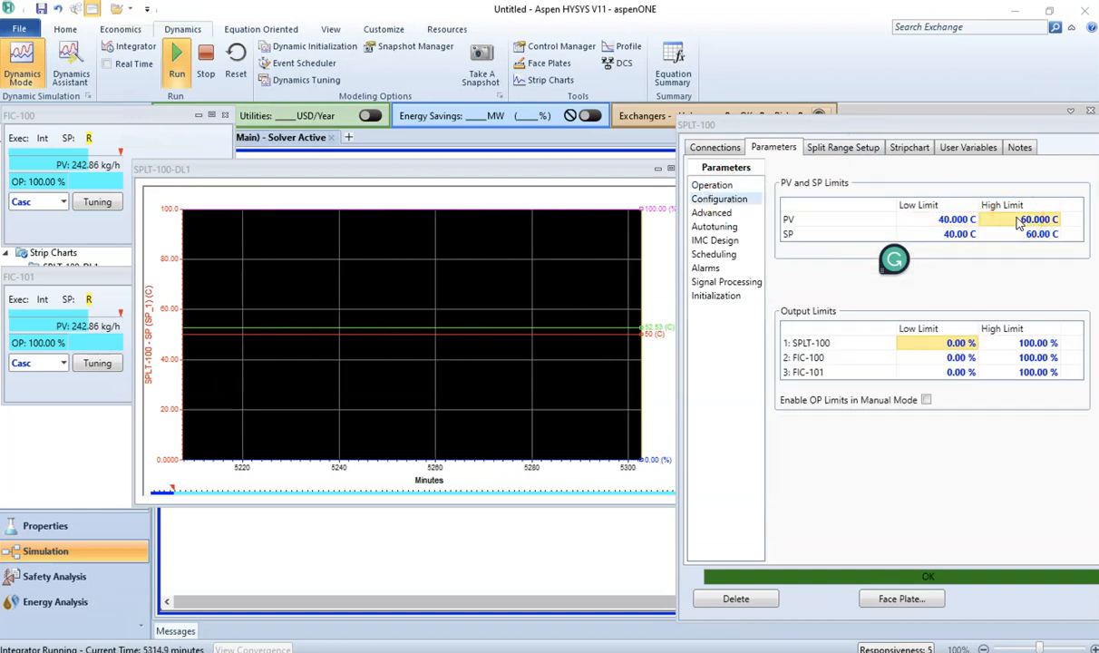
{"action": "type", "text": "70"}
{"action": "key", "text": "Return"}
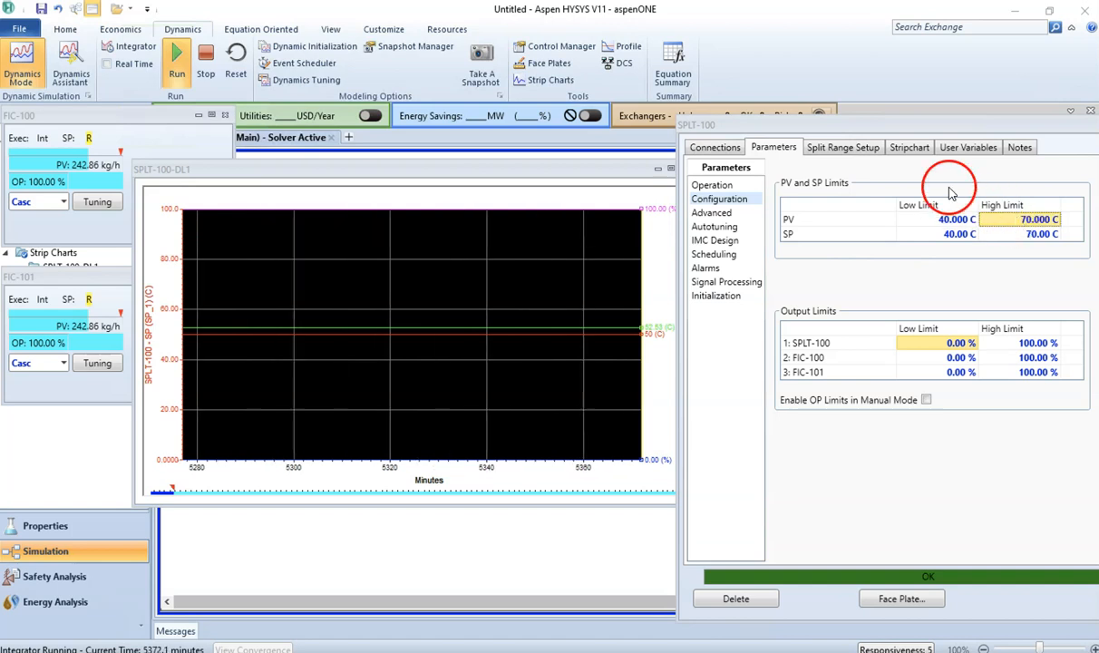
Step: Check SPLT-100's split range setup and set the controller's setpoint to 65 C during the run
{"action": "left_click", "coordinate": [852, 152]}
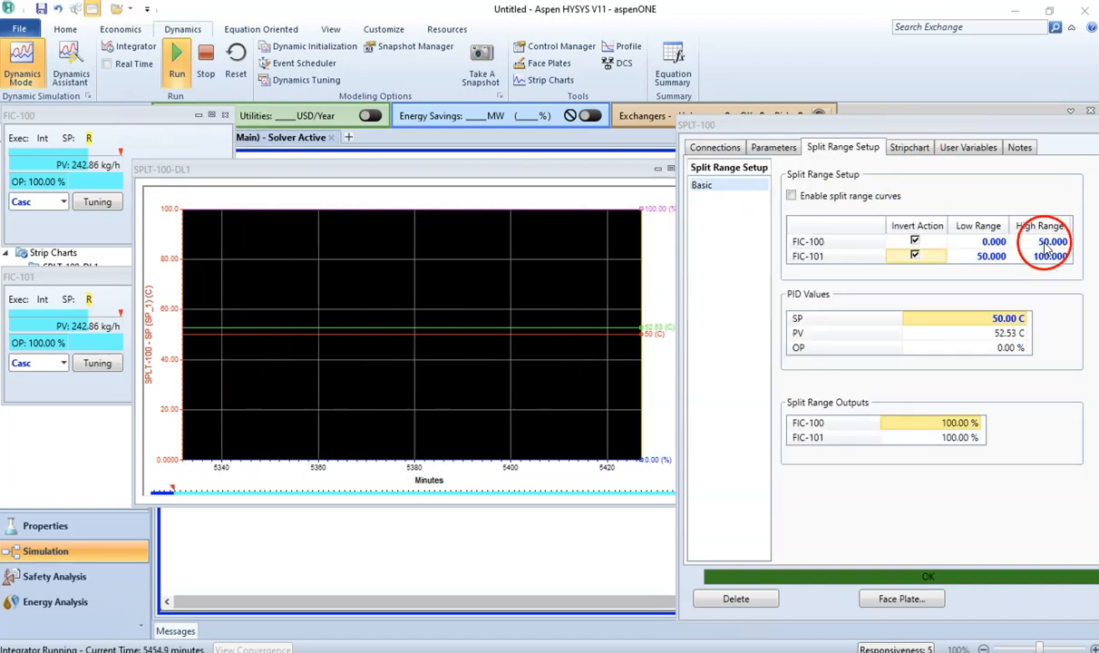
{"action": "left_click", "coordinate": [773, 147]}
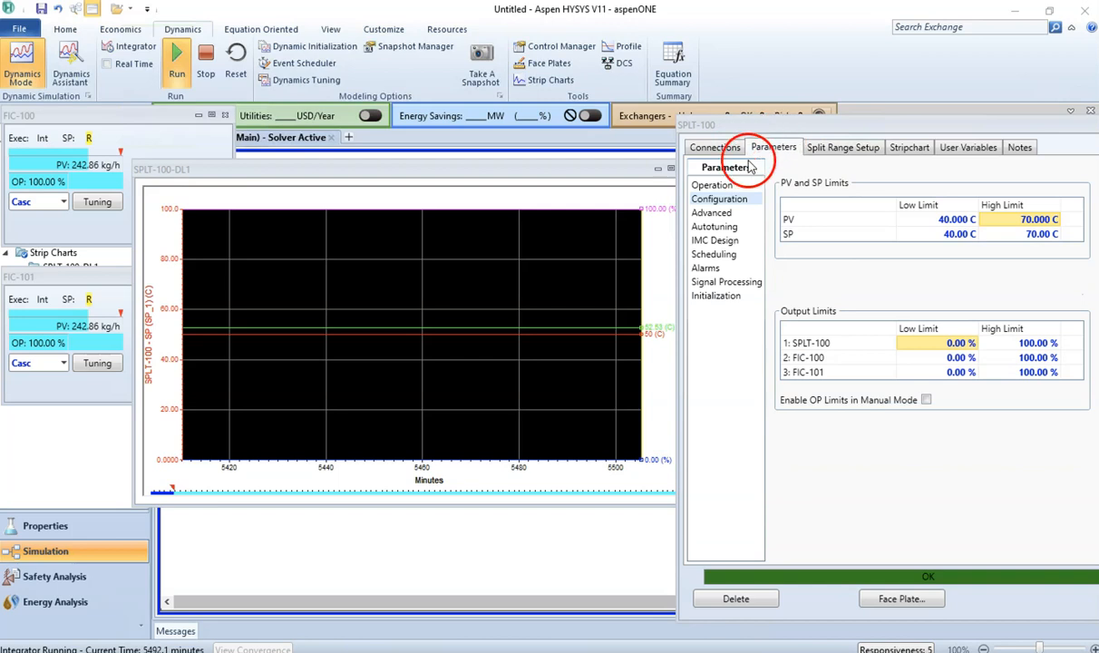
{"action": "left_click", "coordinate": [724, 186]}
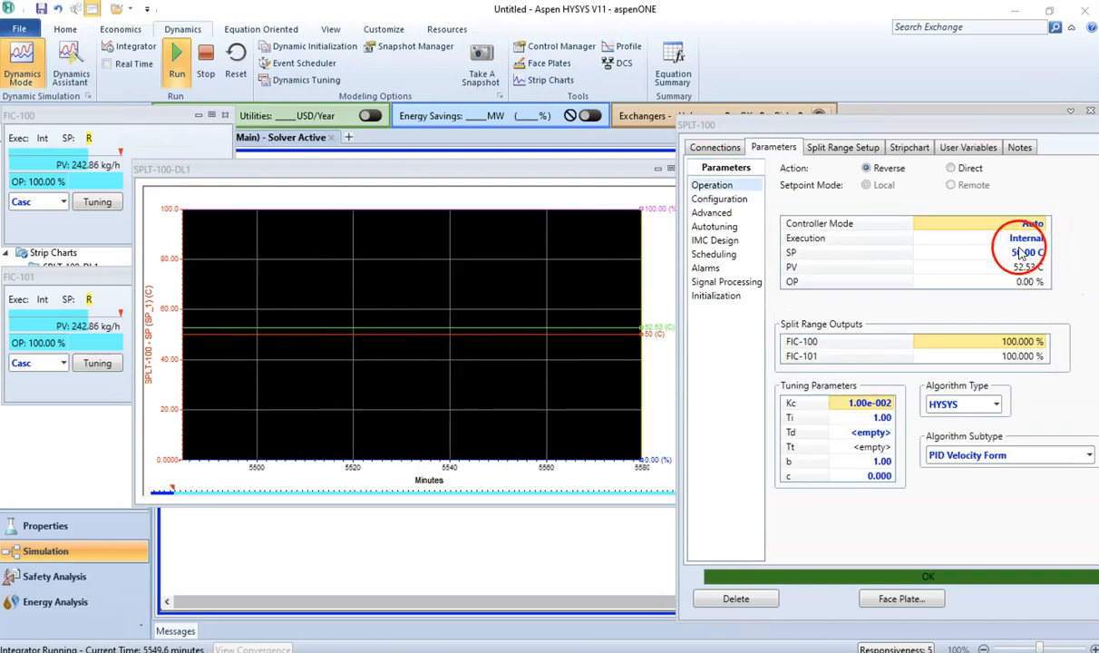
{"action": "left_click", "coordinate": [984, 252]}
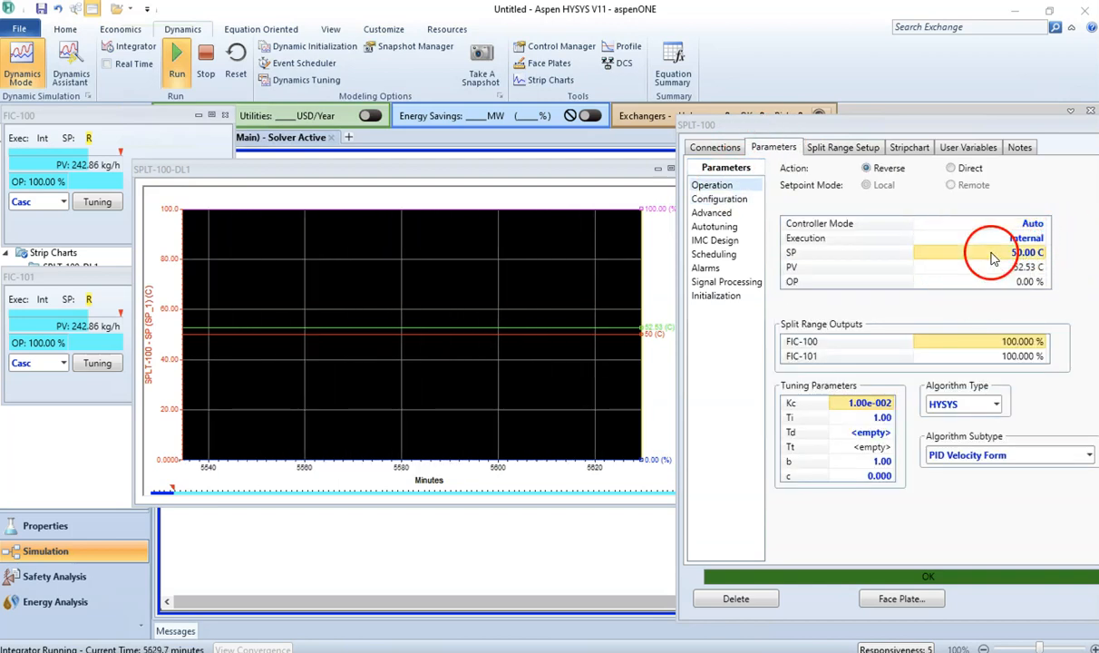
{"action": "type", "text": "65"}
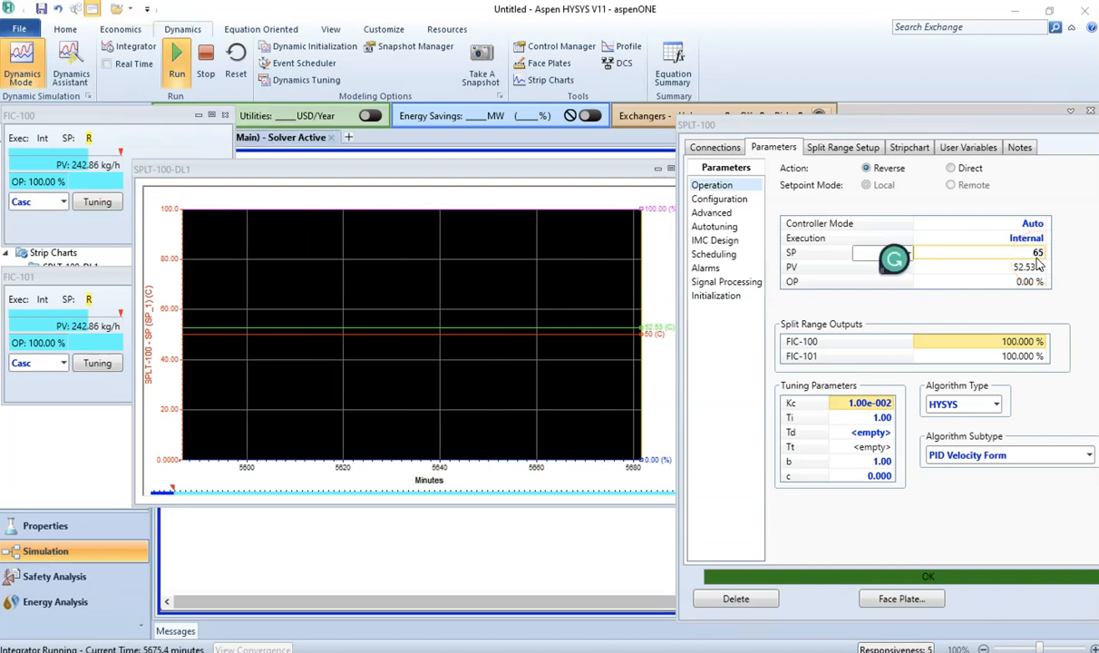
{"action": "key", "text": "Return"}
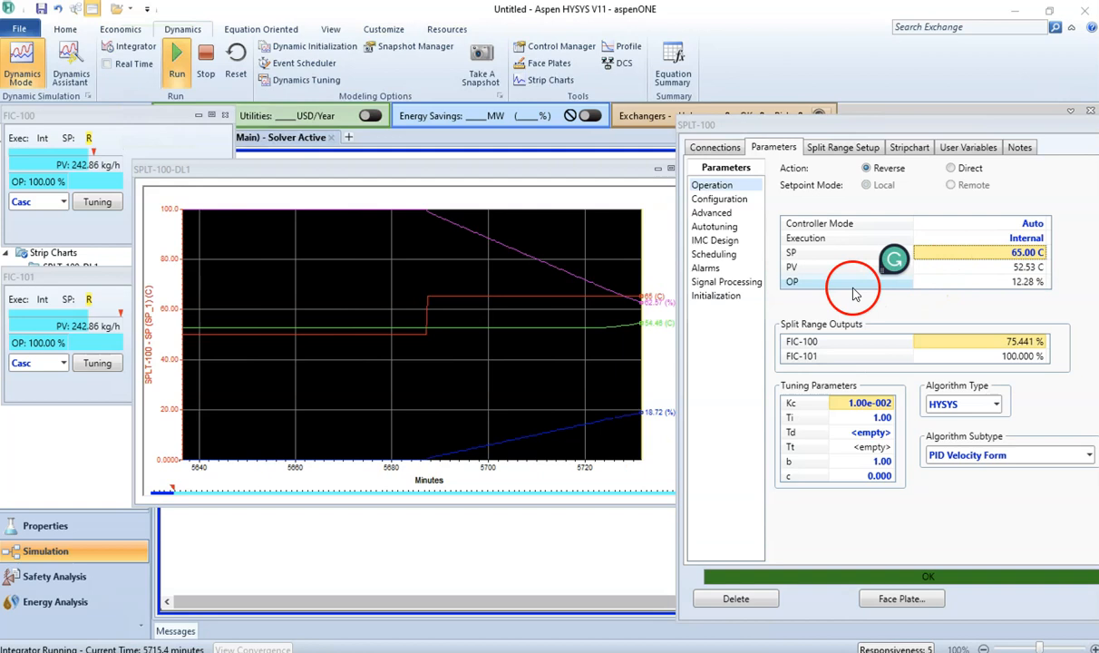
Step: Pause the dynamics solver to check SPLT-100's limits, and resume it to compare the controller's SP and PV
{"action": "left_click", "coordinate": [206, 65]}
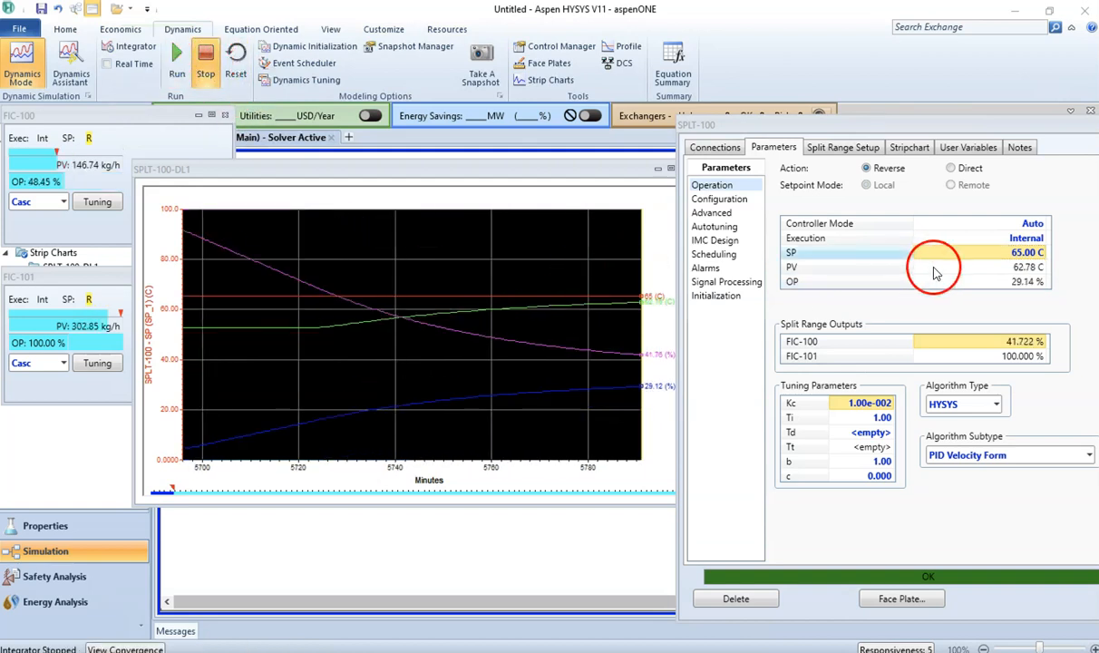
{"action": "left_click", "coordinate": [726, 200]}
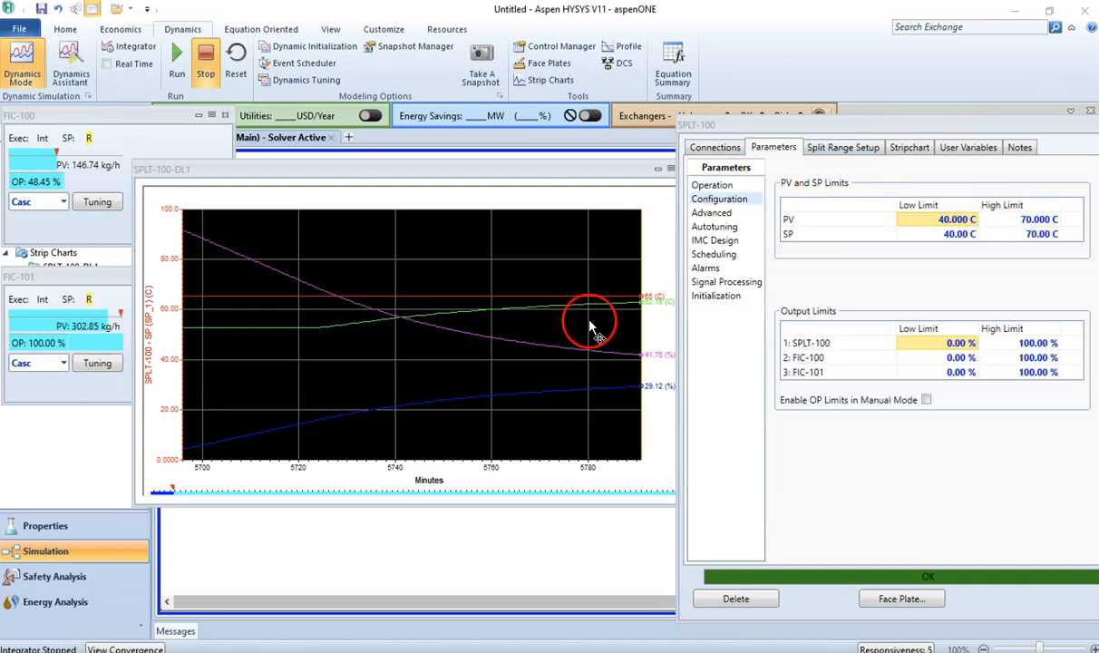
{"action": "left_click", "coordinate": [176, 60]}
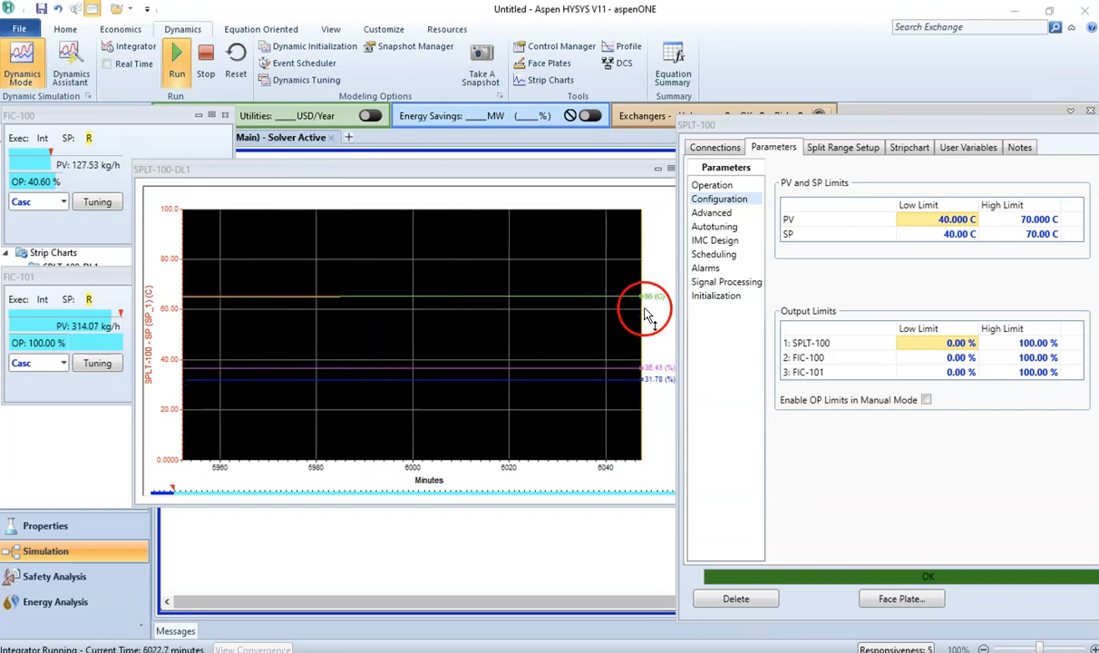
{"action": "left_click", "coordinate": [712, 185]}
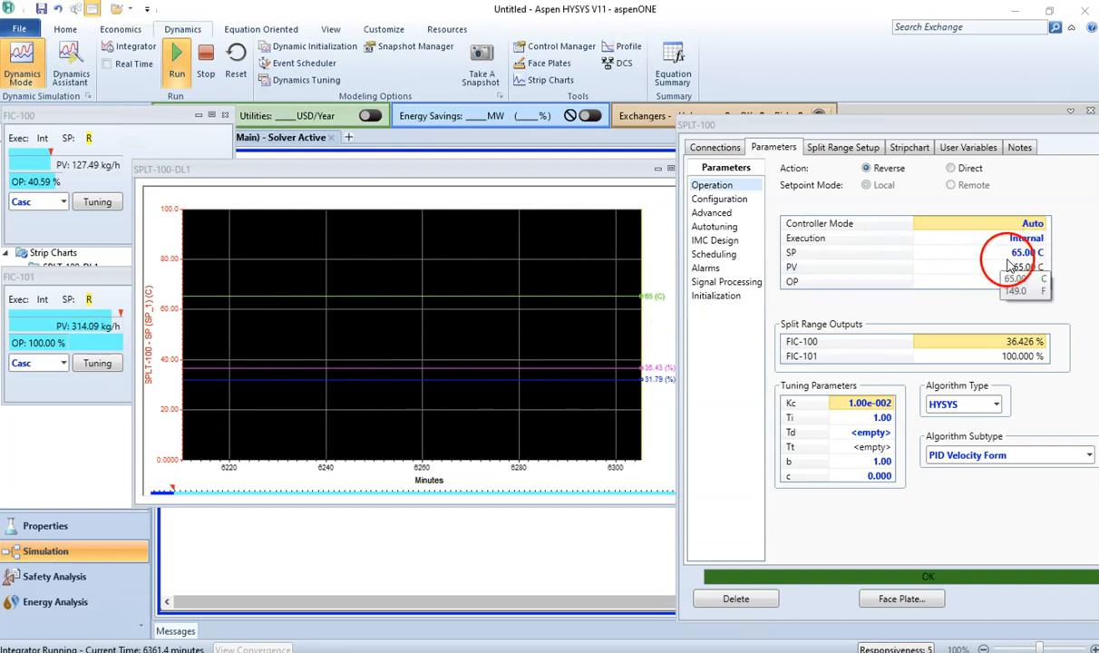
{"action": "left_click", "coordinate": [822, 258]}
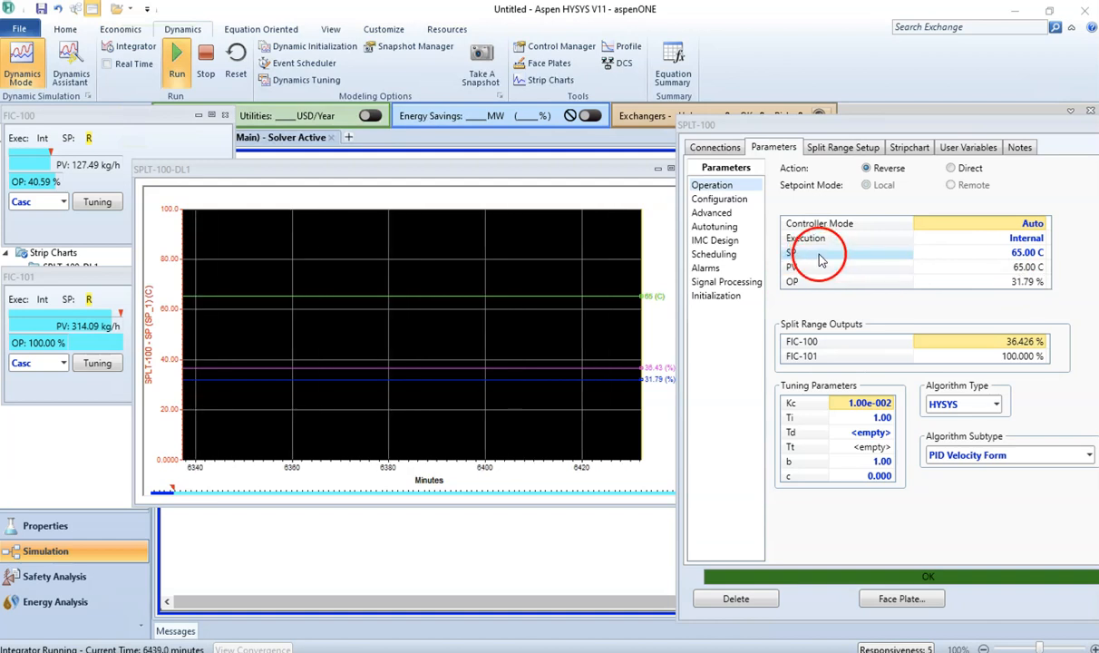
Step: Bring the SPLT-100 strip chart to the front and shift it slightly beside the FIC-100 and FIC-101 face plates
{"action": "mouse_move", "coordinate": [569, 170]}
{"action": "left_mouse_down"}
{"action": "mouse_move", "coordinate": [575, 396]}
{"action": "mouse_move", "coordinate": [569, 180]}
{"action": "left_mouse_up"}
{"action": "left_click", "coordinate": [358, 177]}
{"action": "left_click", "coordinate": [225, 131]}
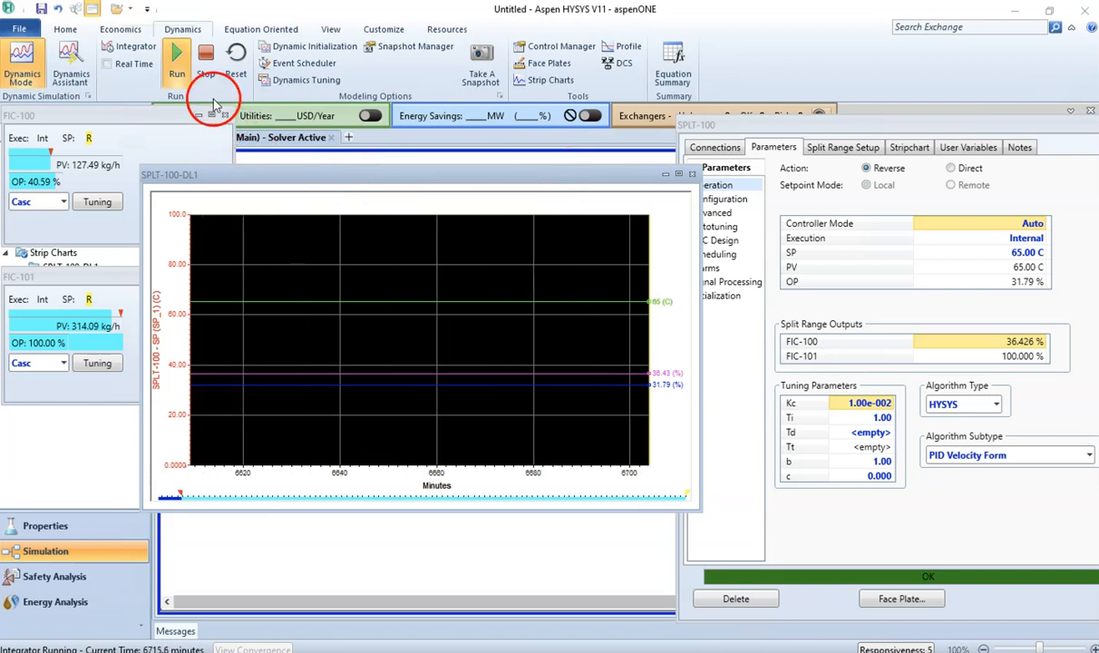